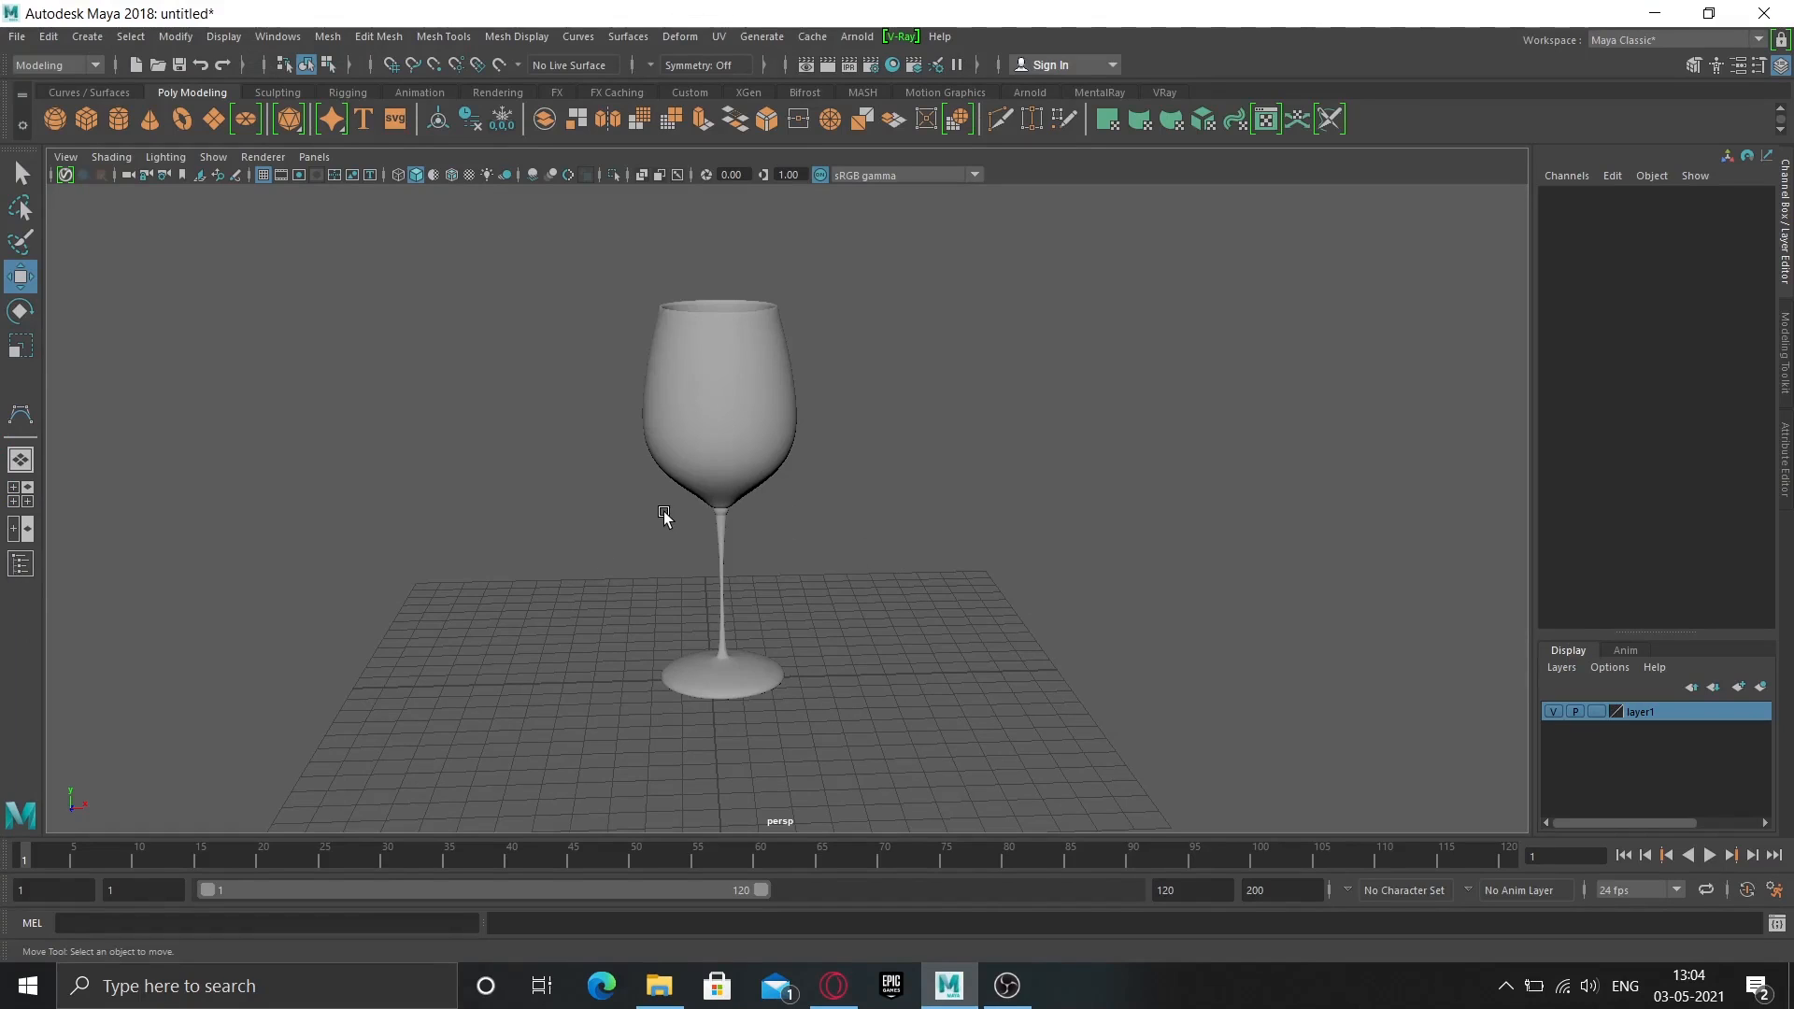
Examine the finished wine glass model and its wireframe from several angles.
alt+drag(625, 545, 820, 685)
click(785, 507)
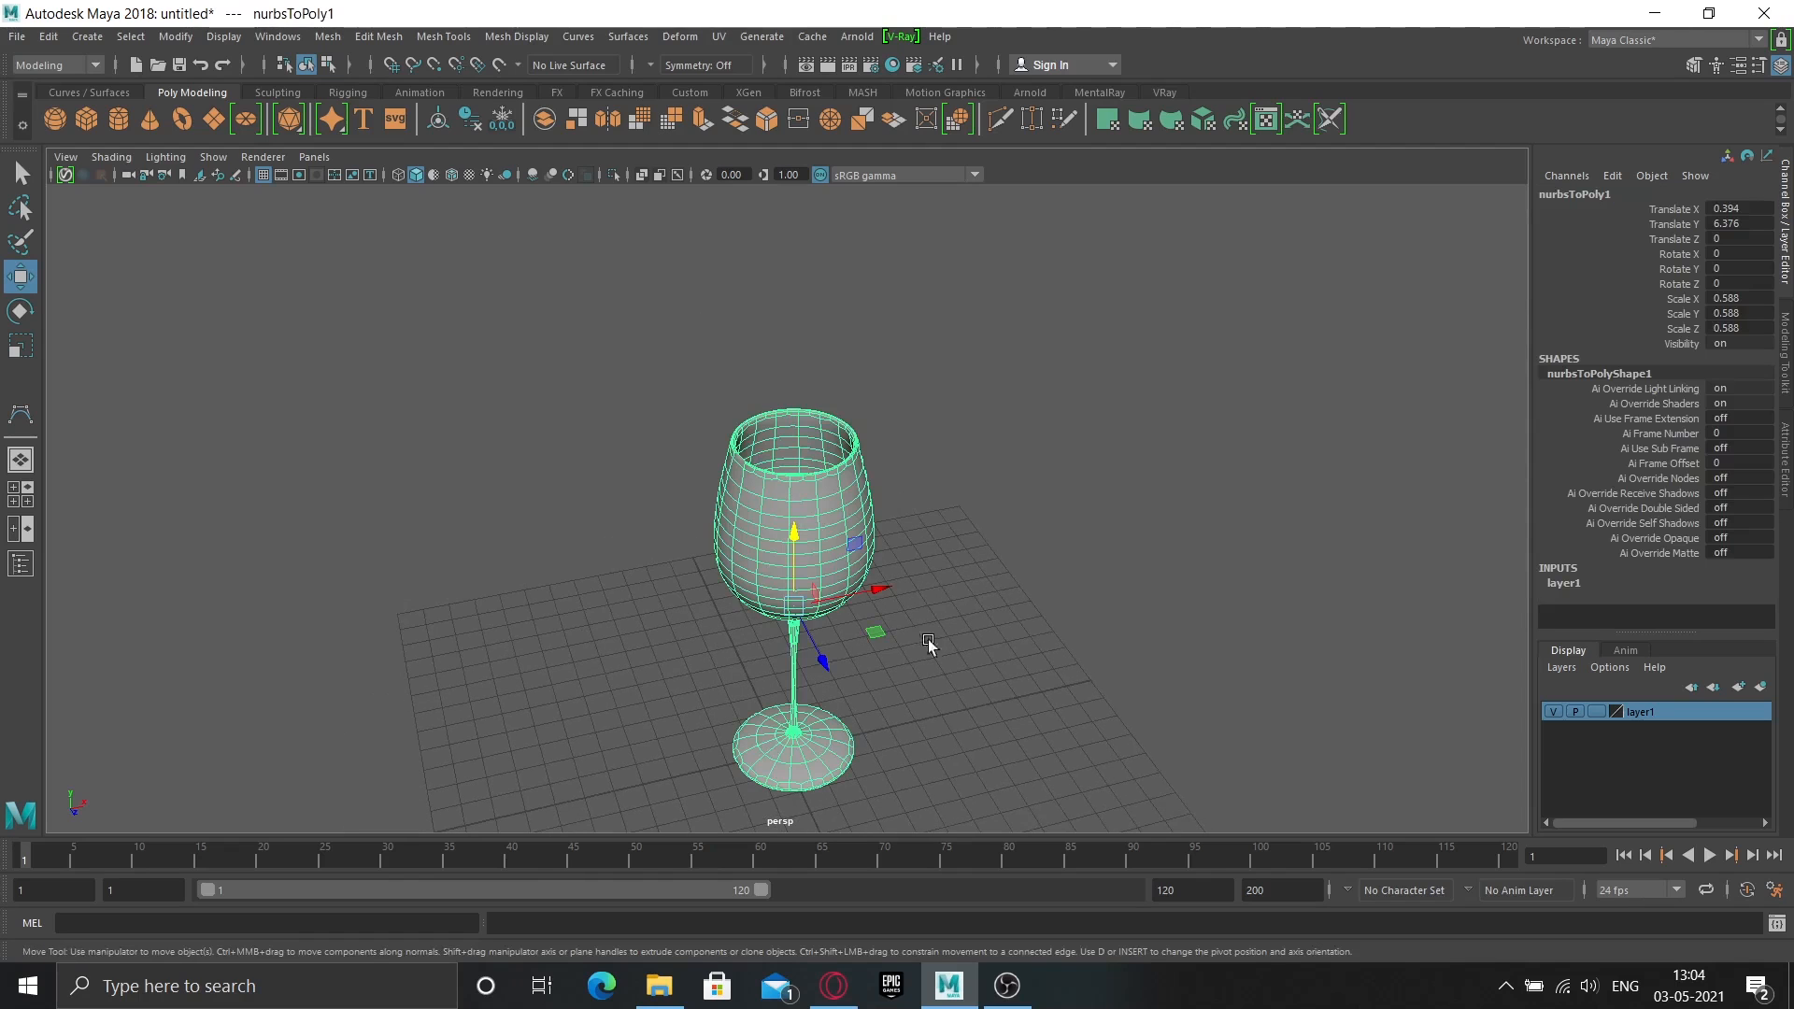
alt+drag(703, 658, 755, 615)
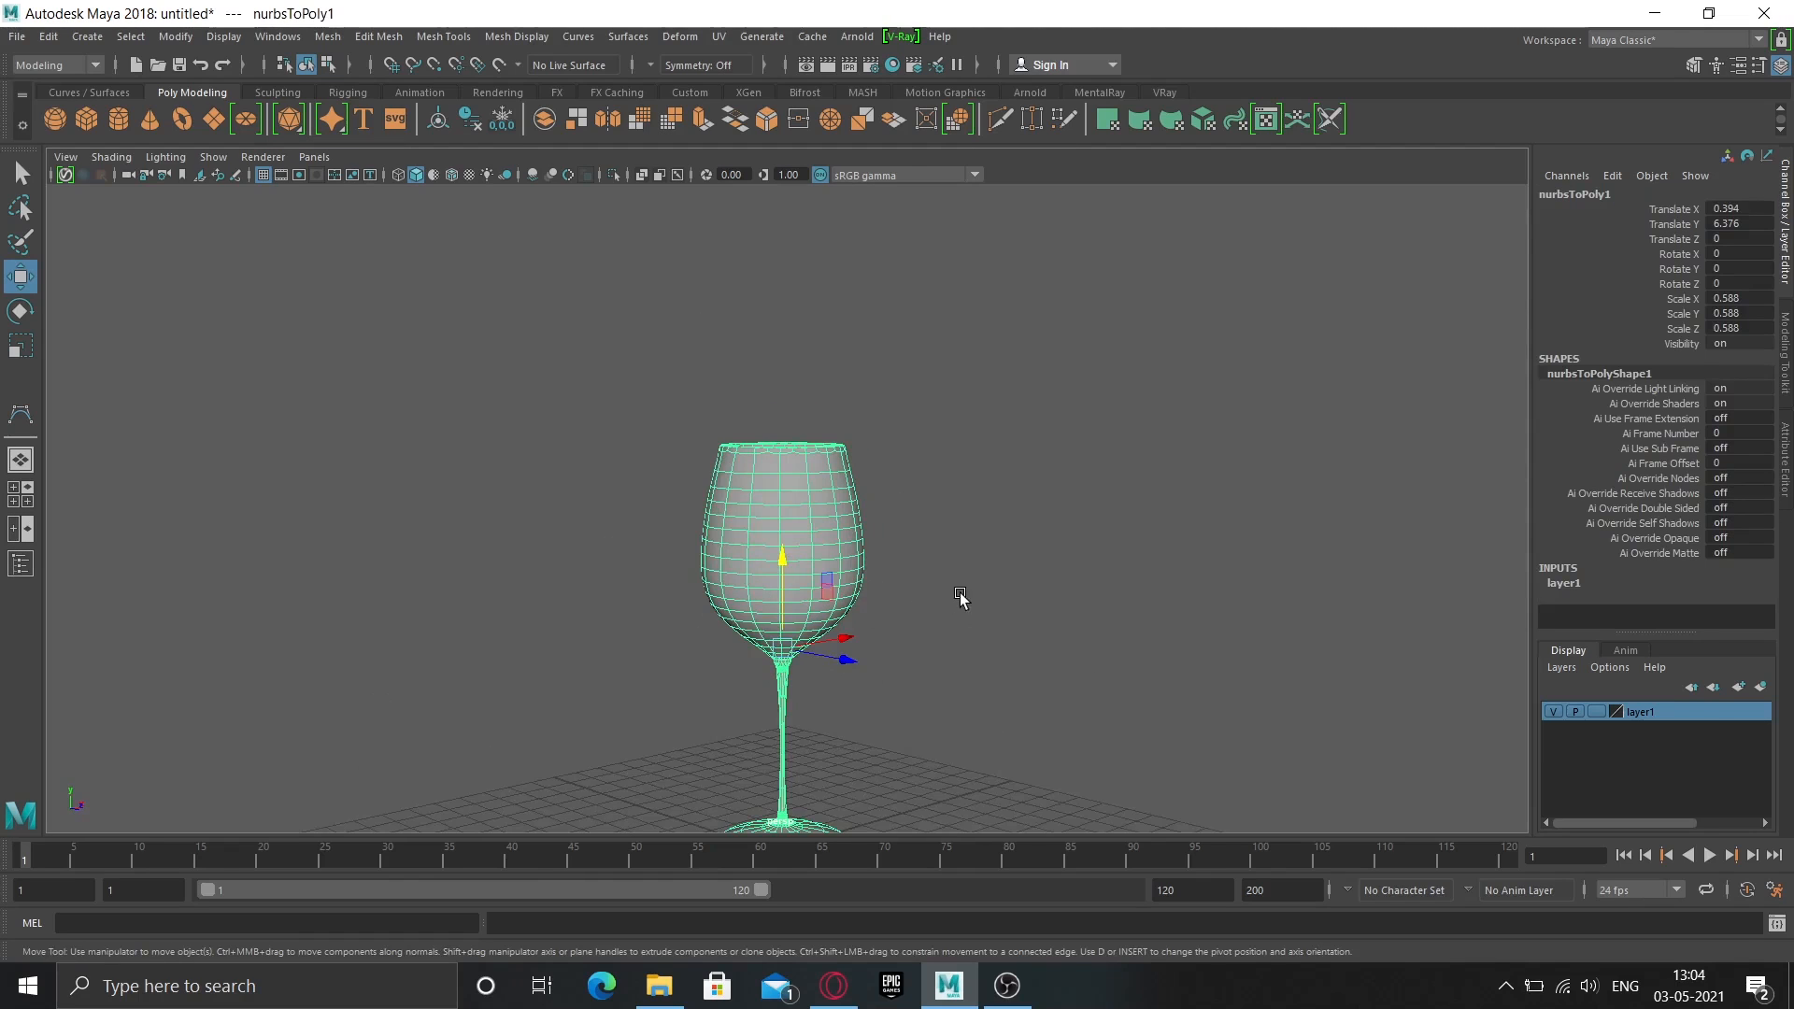
alt+drag(962, 600, 881, 621)
alt+drag(713, 649, 853, 608)
alt+drag(985, 546, 888, 661)
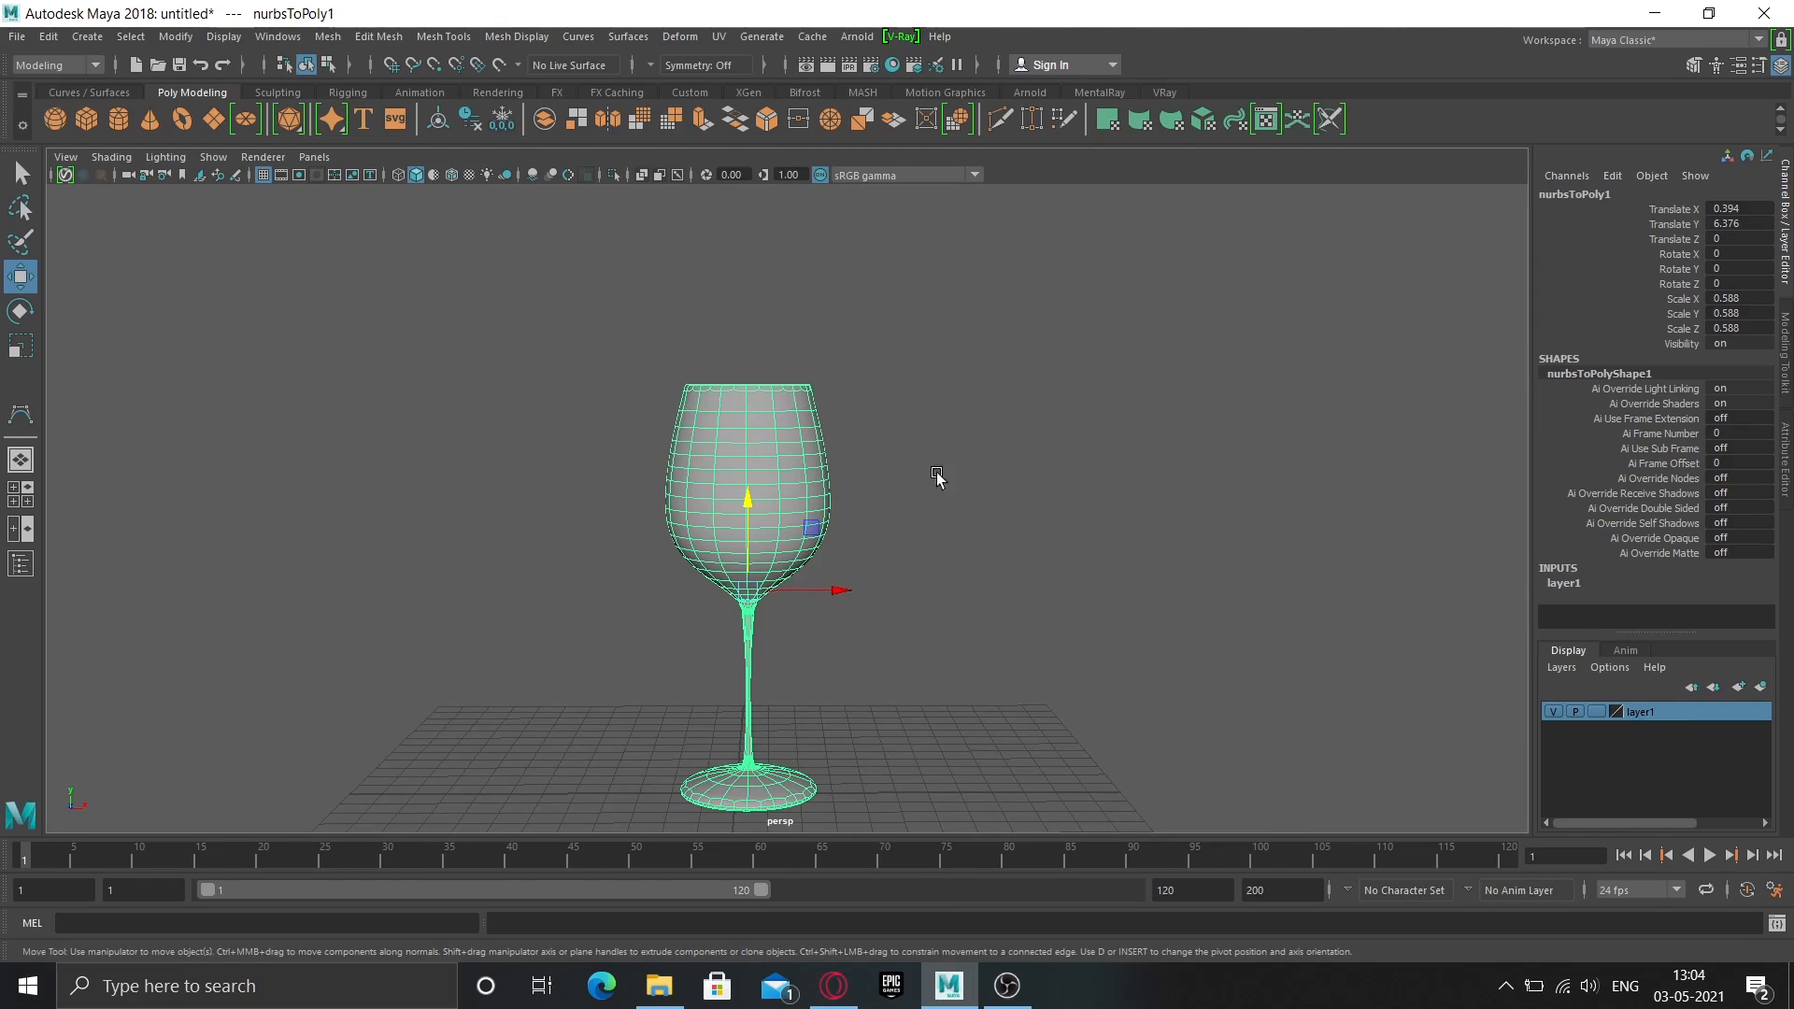
click(1000, 509)
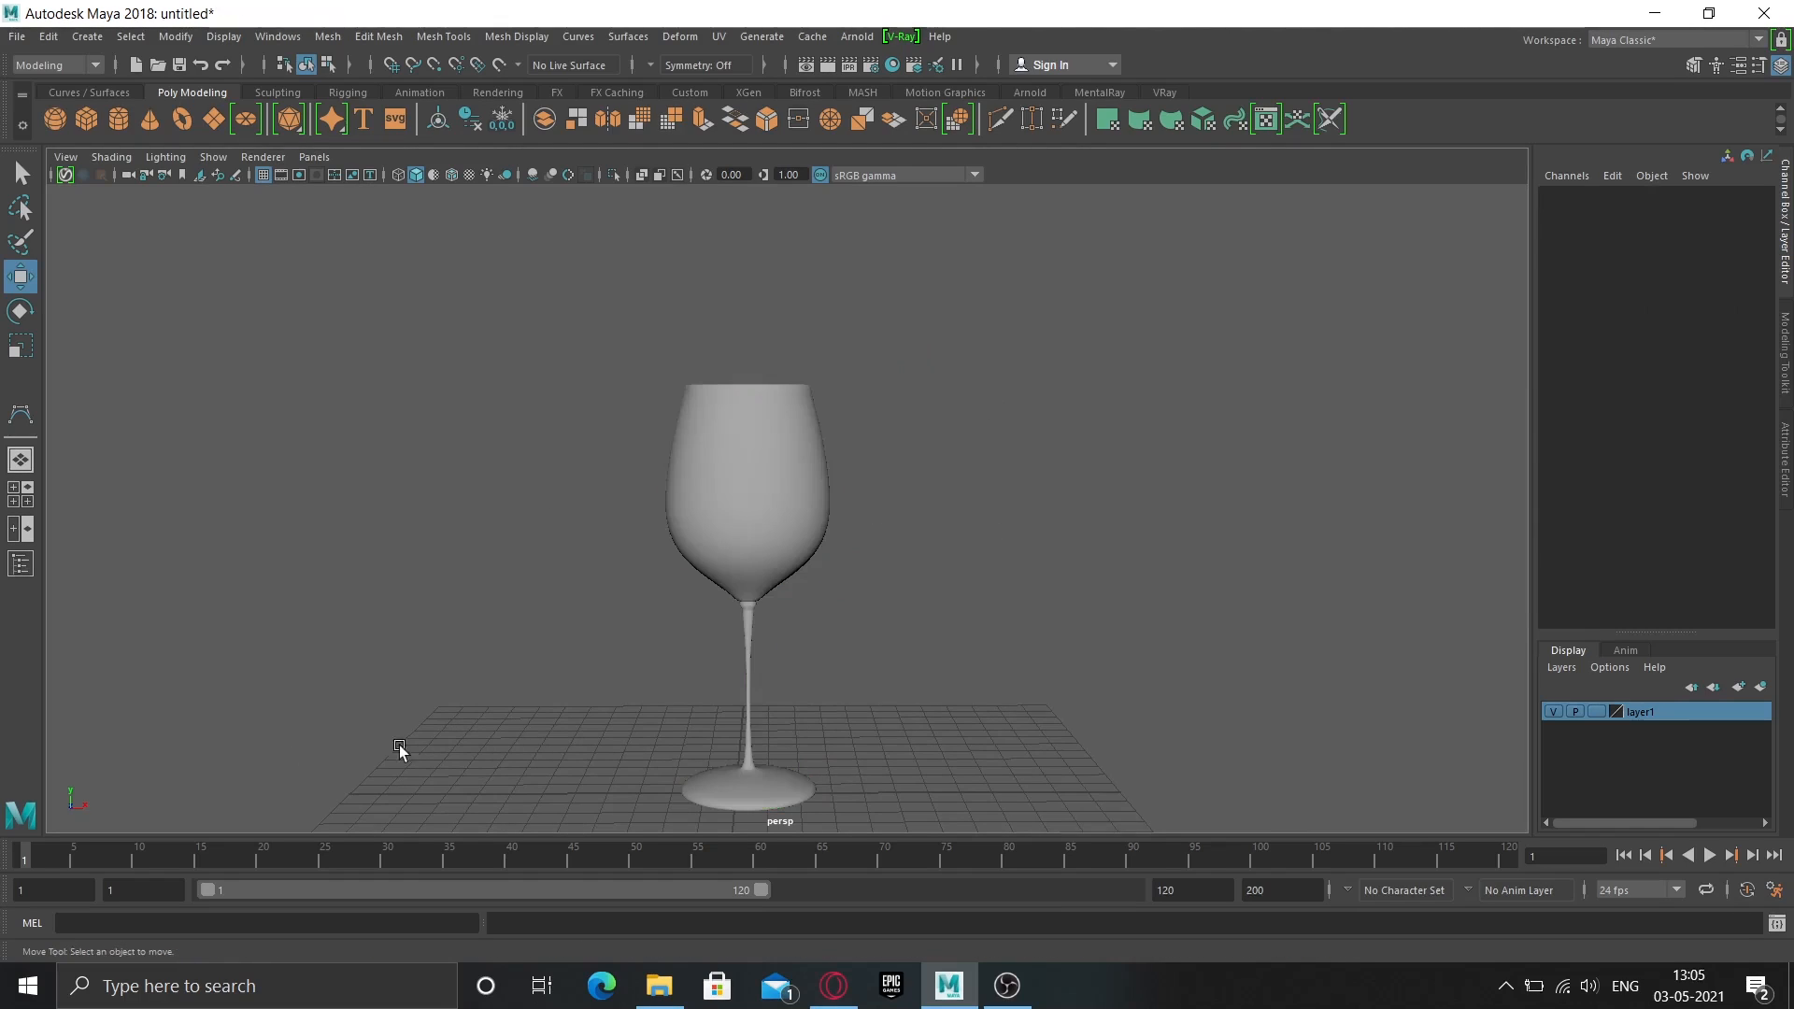
Delete the existing display layer, layer1, while leaving the wine glass selected.
click(747, 463)
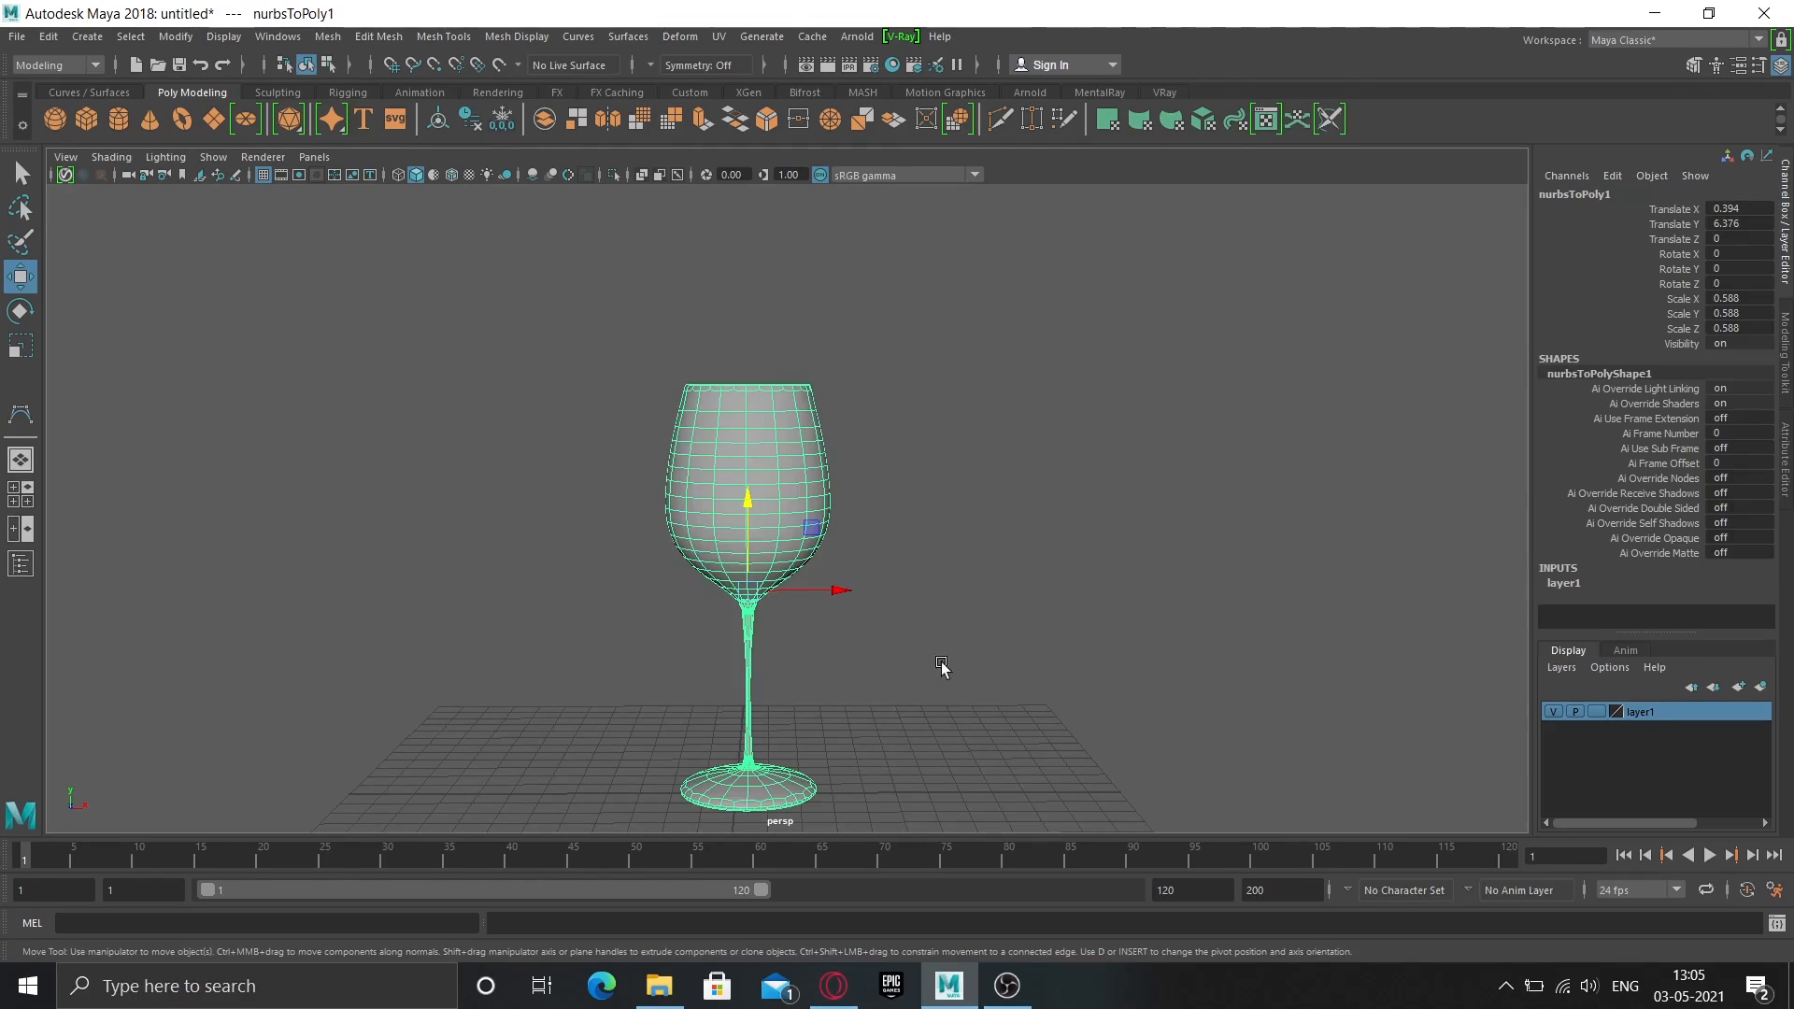
right_click(1695, 714)
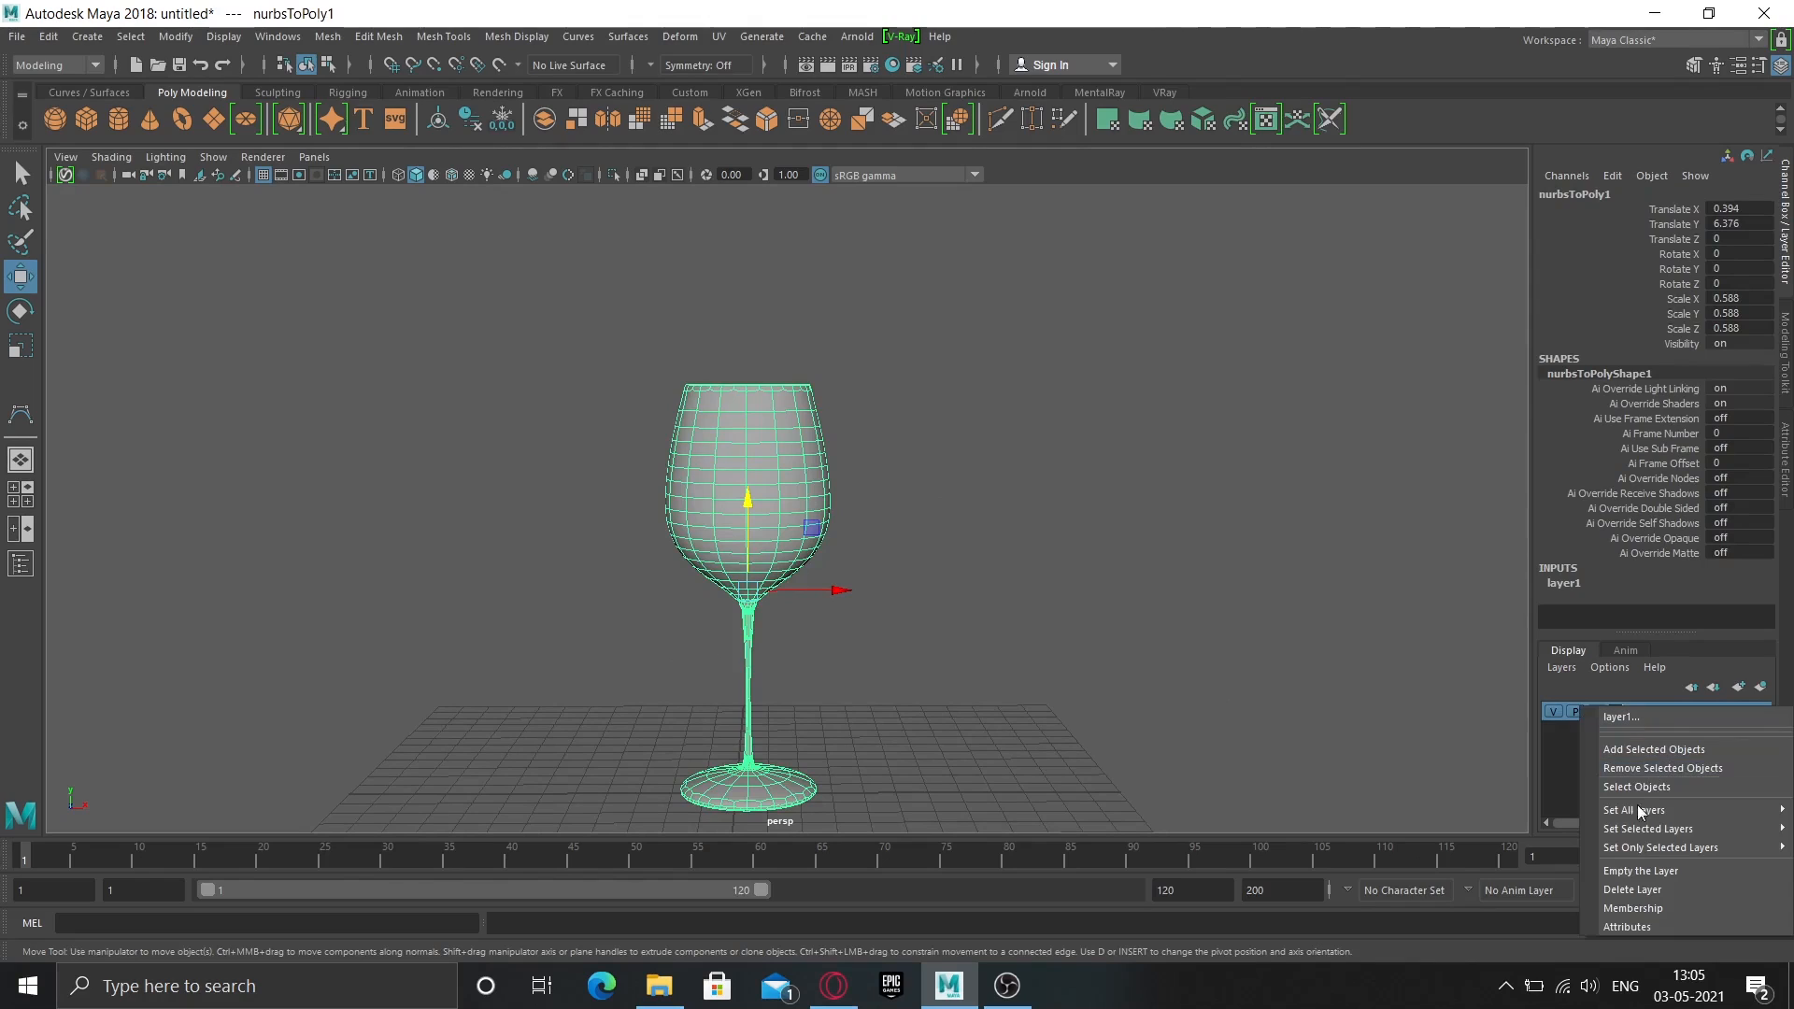
click(1633, 889)
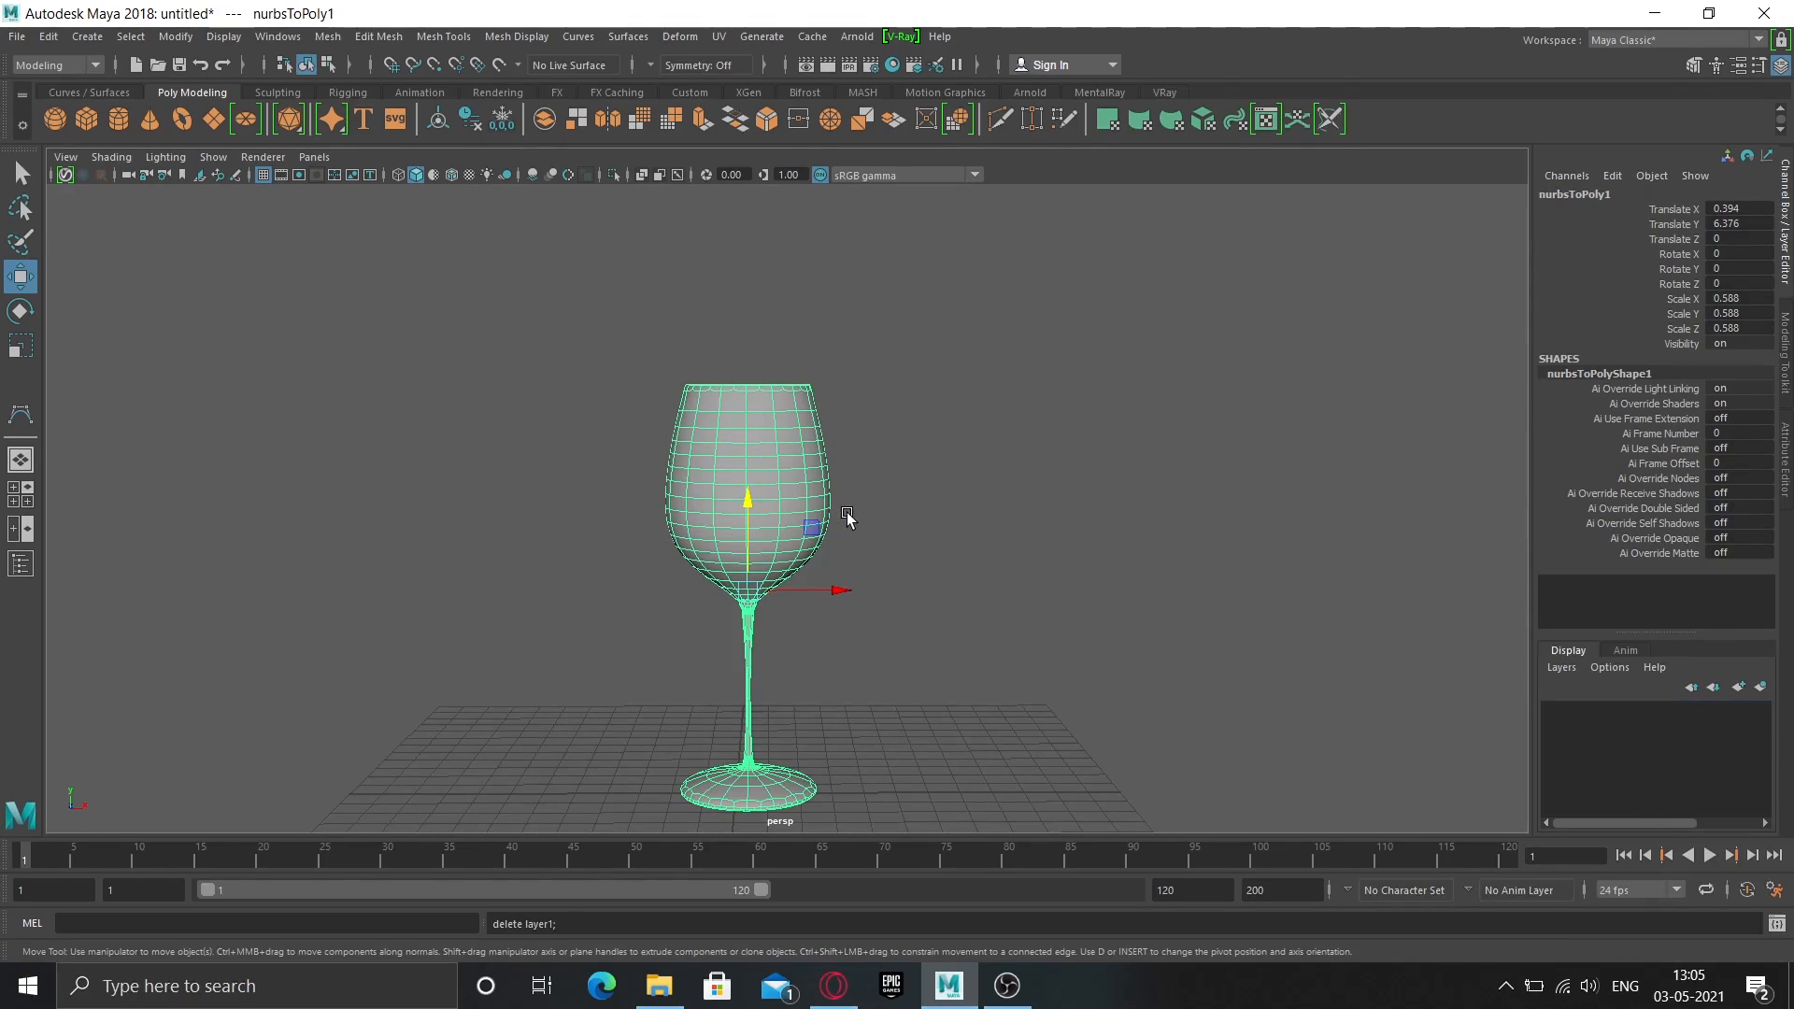
Put the selected wine glass on a new display layer and hide that layer.
click(1760, 690)
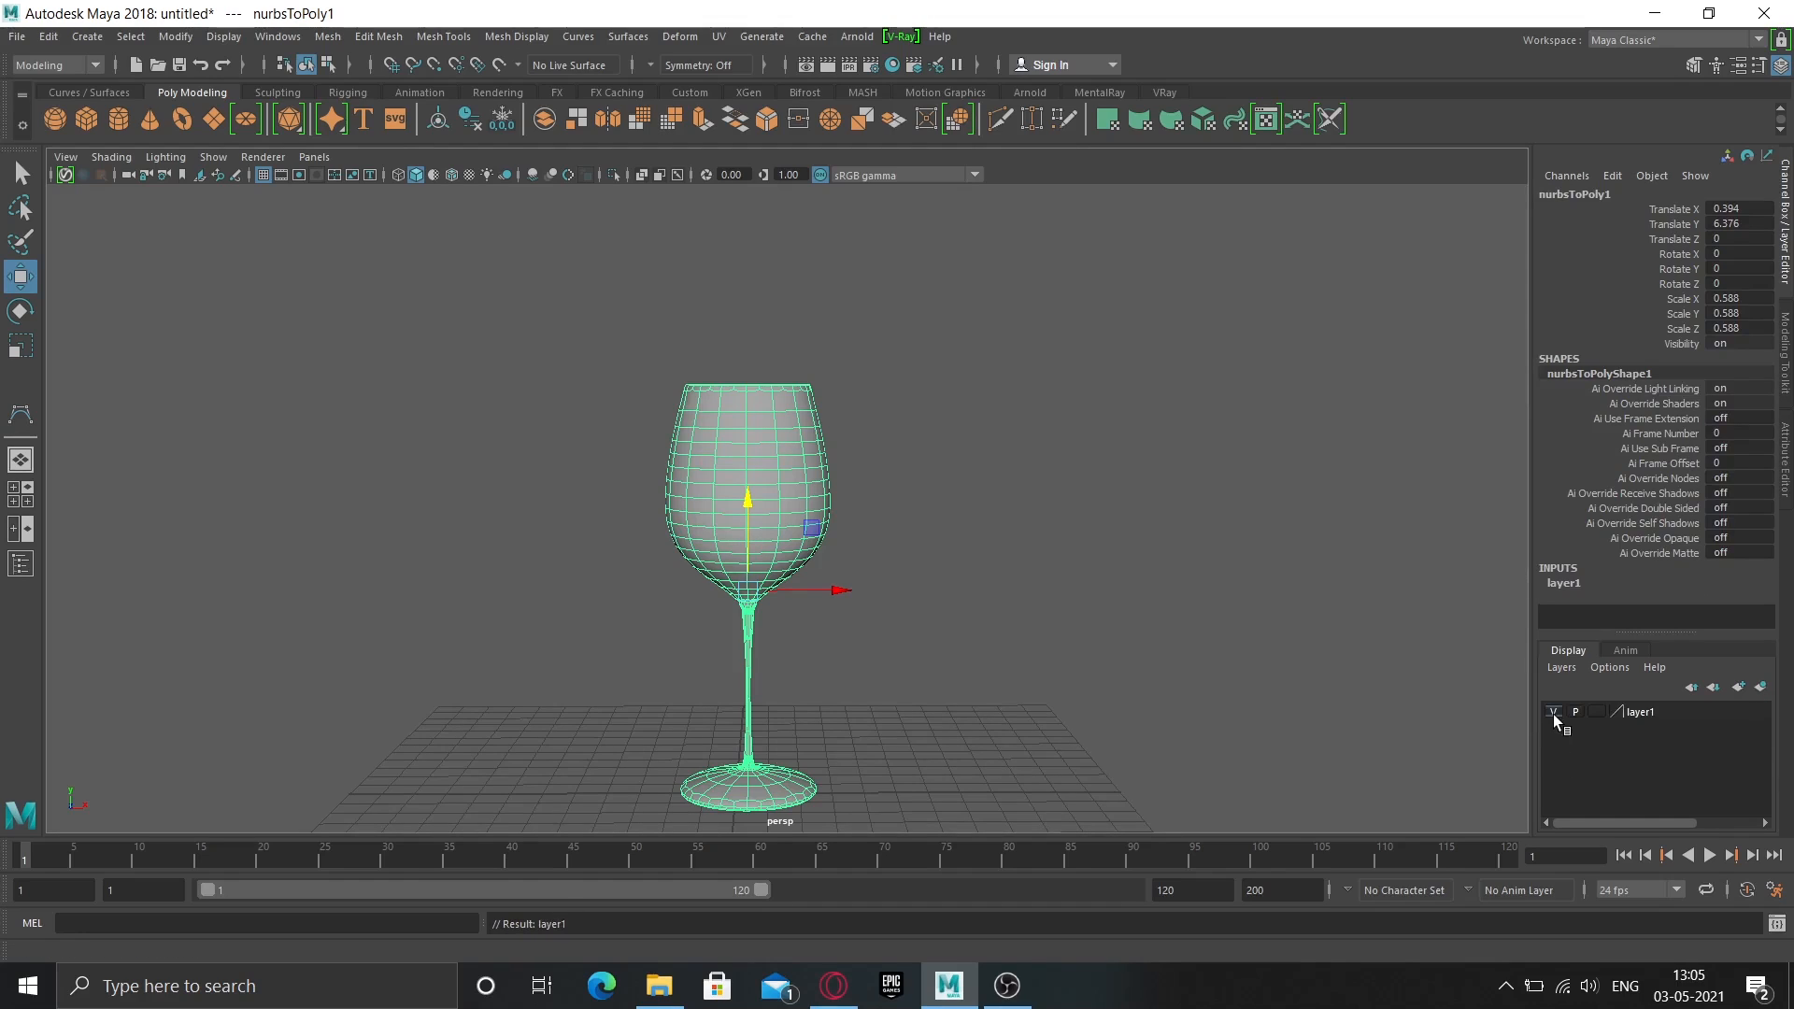
click(1554, 712)
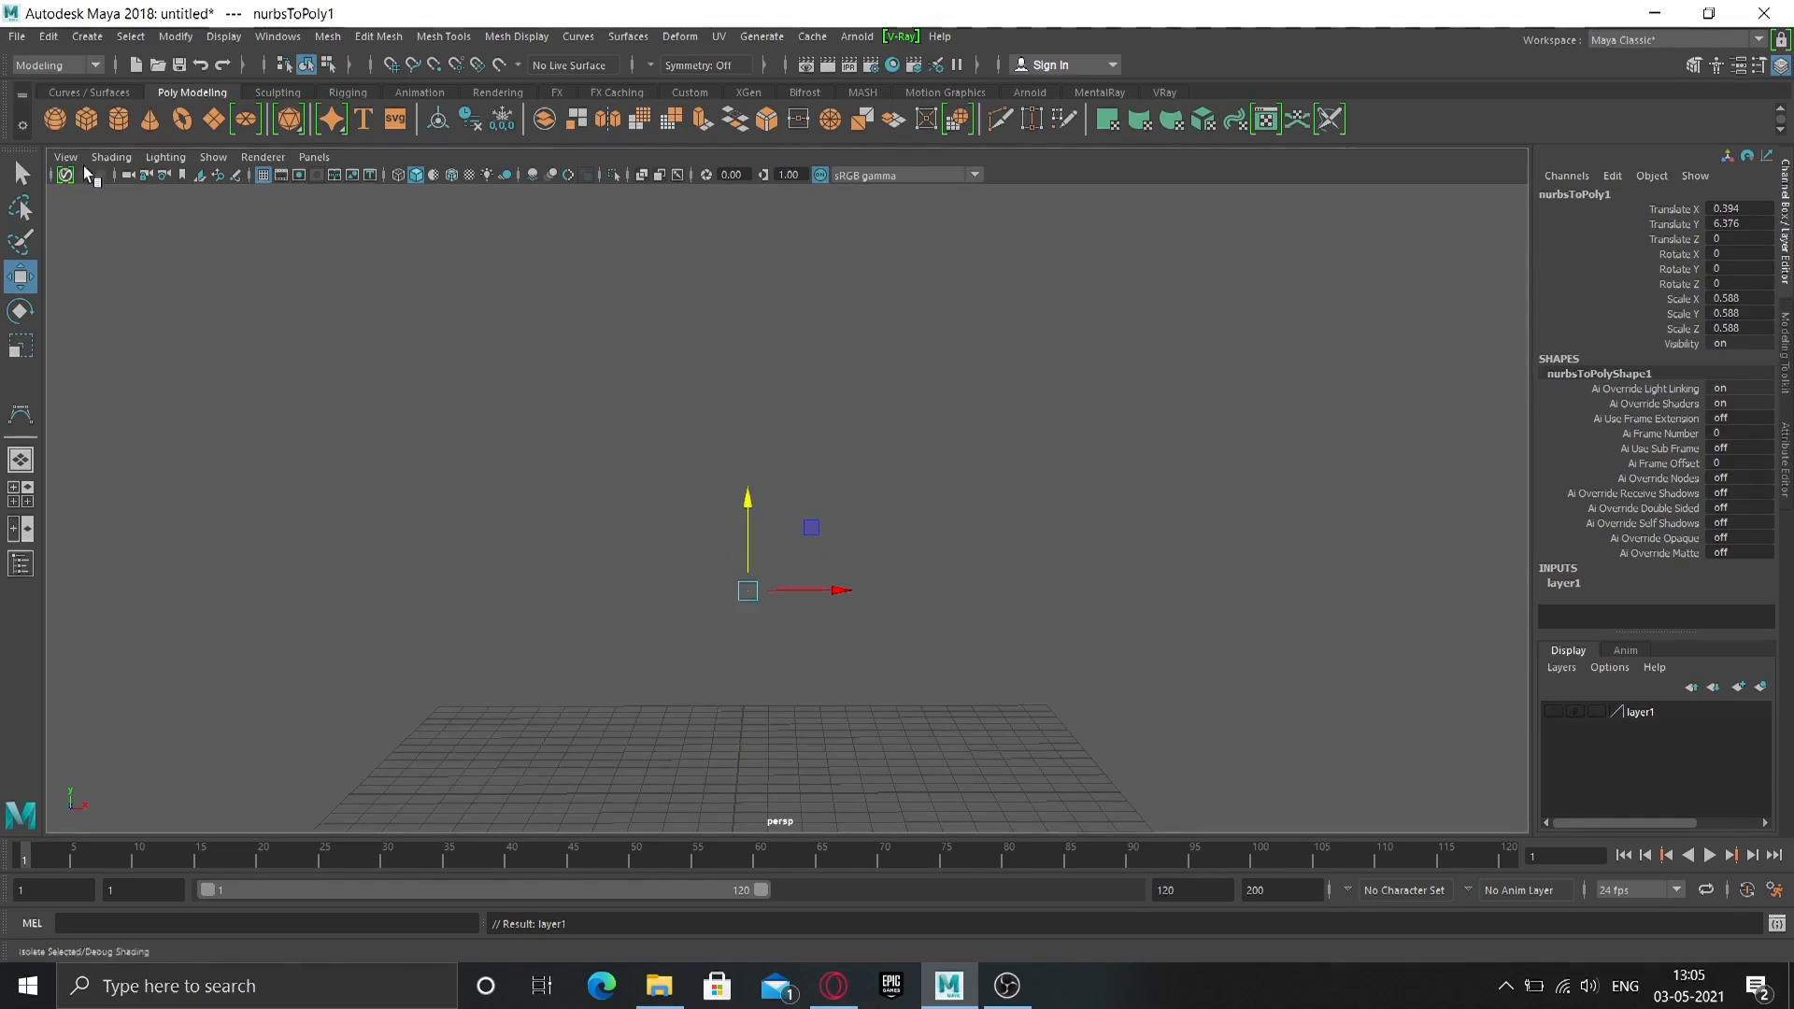
click(916, 631)
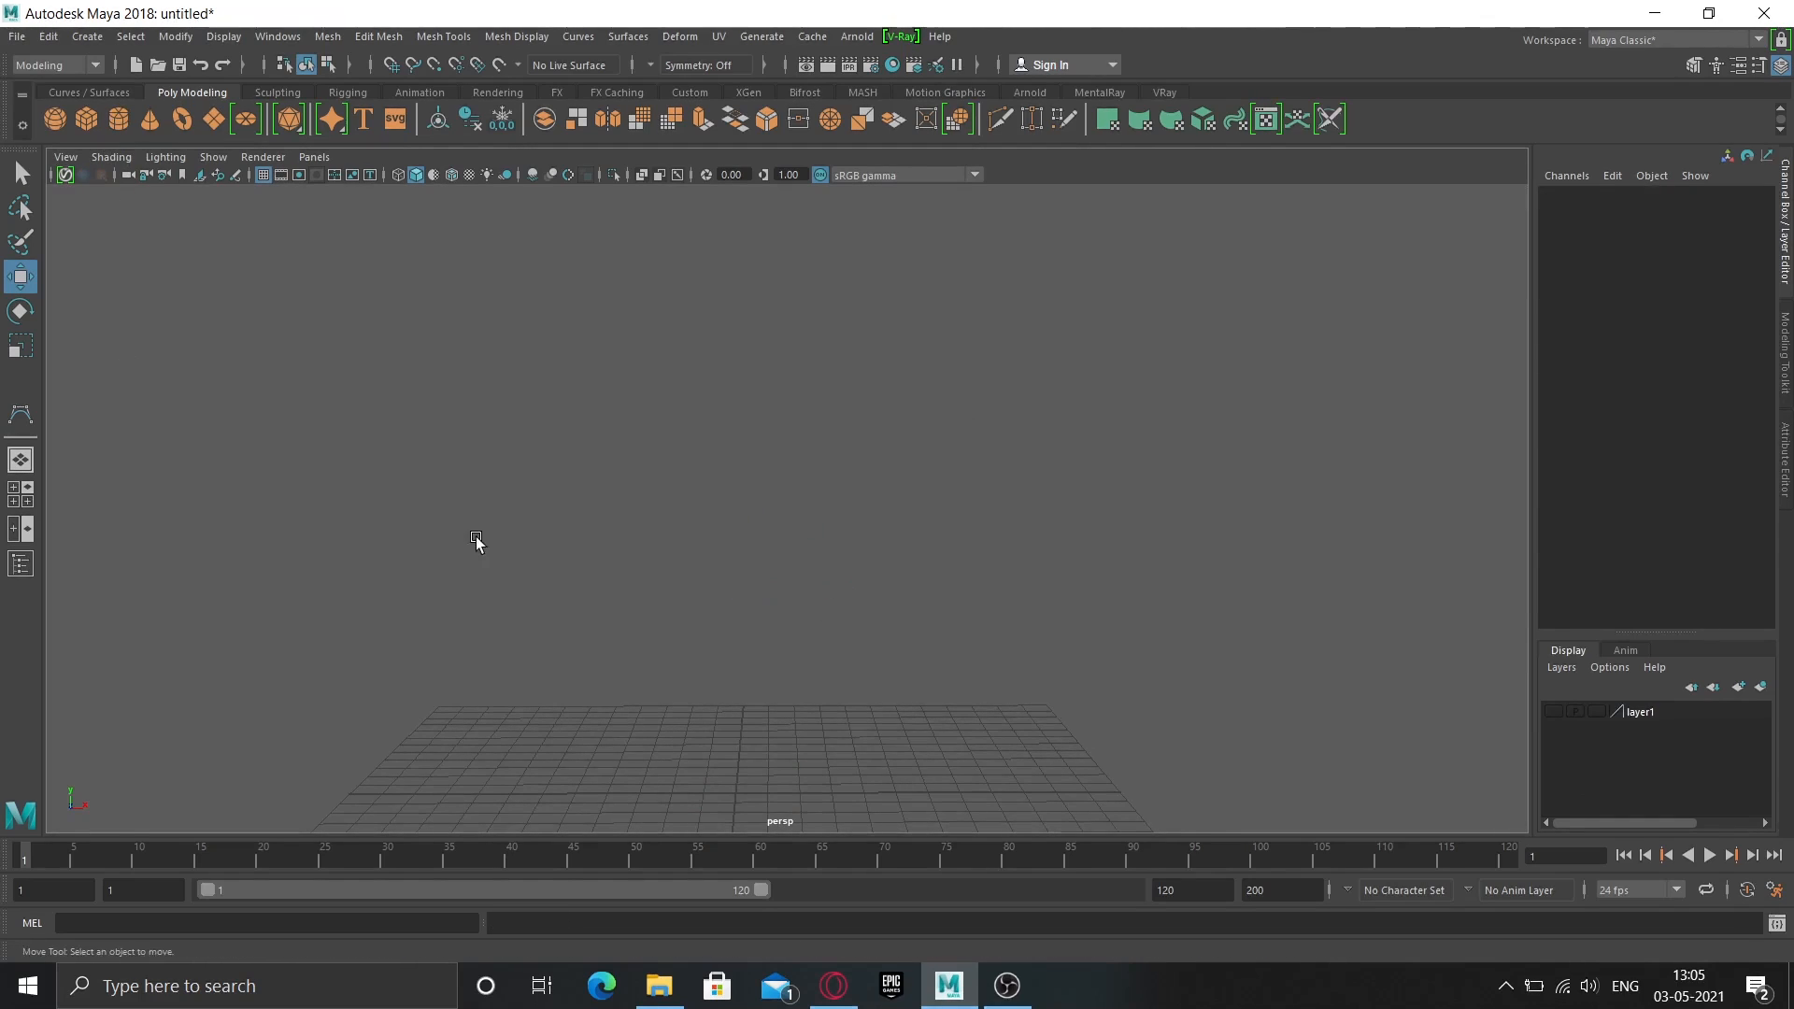
Create a polygon cube at the grid's origin and raise it to about 0.562 in Y.
alt+drag(473, 541, 729, 621)
click(98, 124)
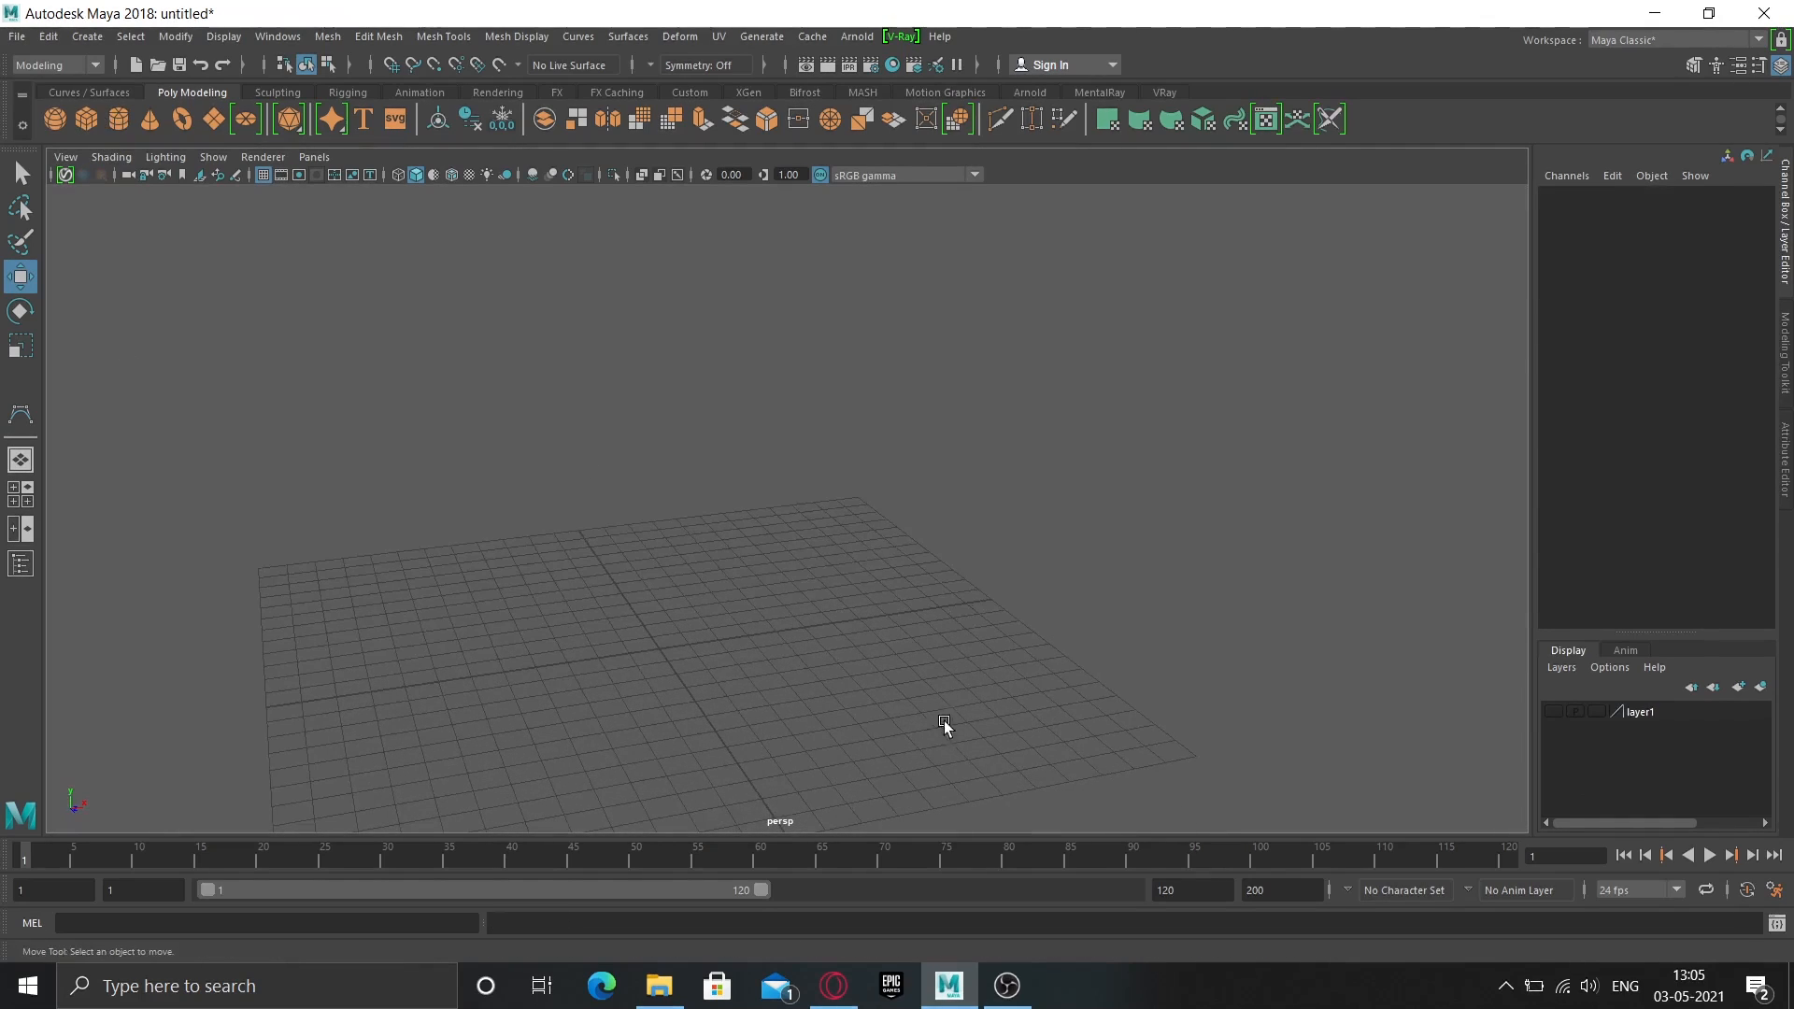
alt+middle_drag(647, 752, 785, 558)
scroll(663, 715, up, 4)
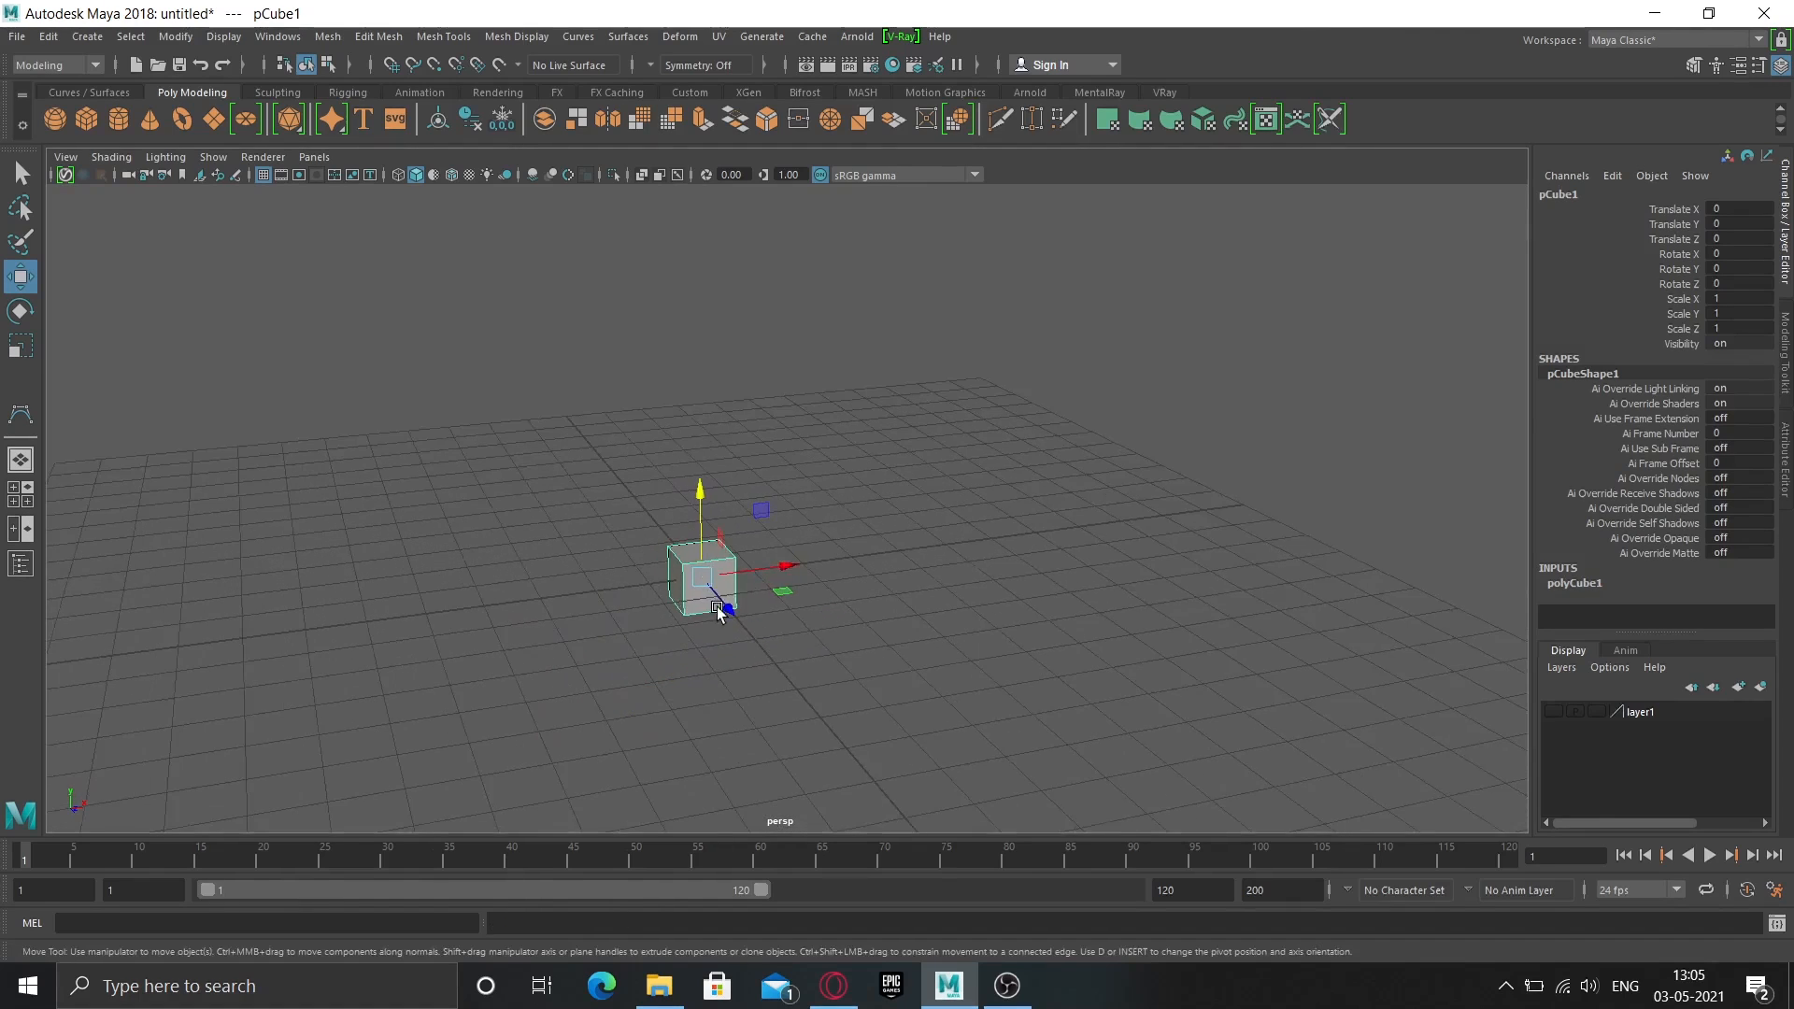
scroll(717, 612, up, 4)
alt+middle_drag(714, 620, 796, 542)
scroll(793, 565, up, 3)
drag(739, 464, 734, 385)
Scale the cube uniformly to about 5.195 on all three axes and deselect it.
key(r)
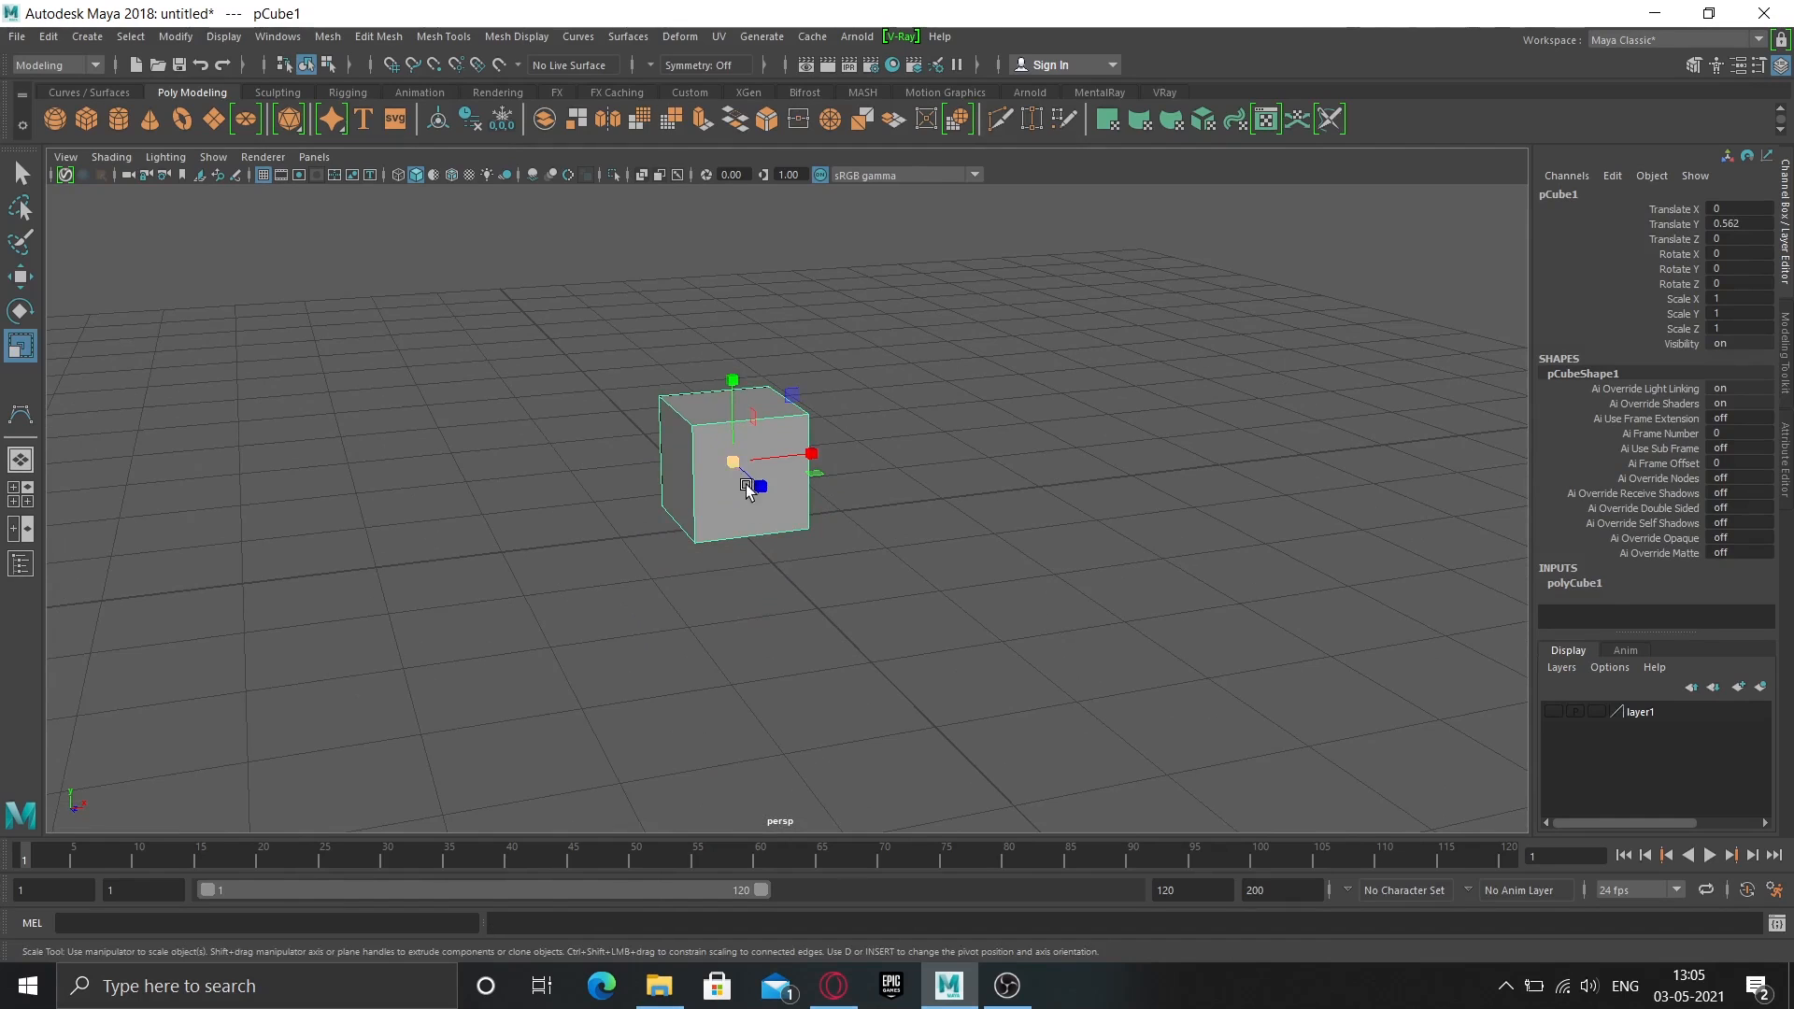
drag(732, 463, 928, 551)
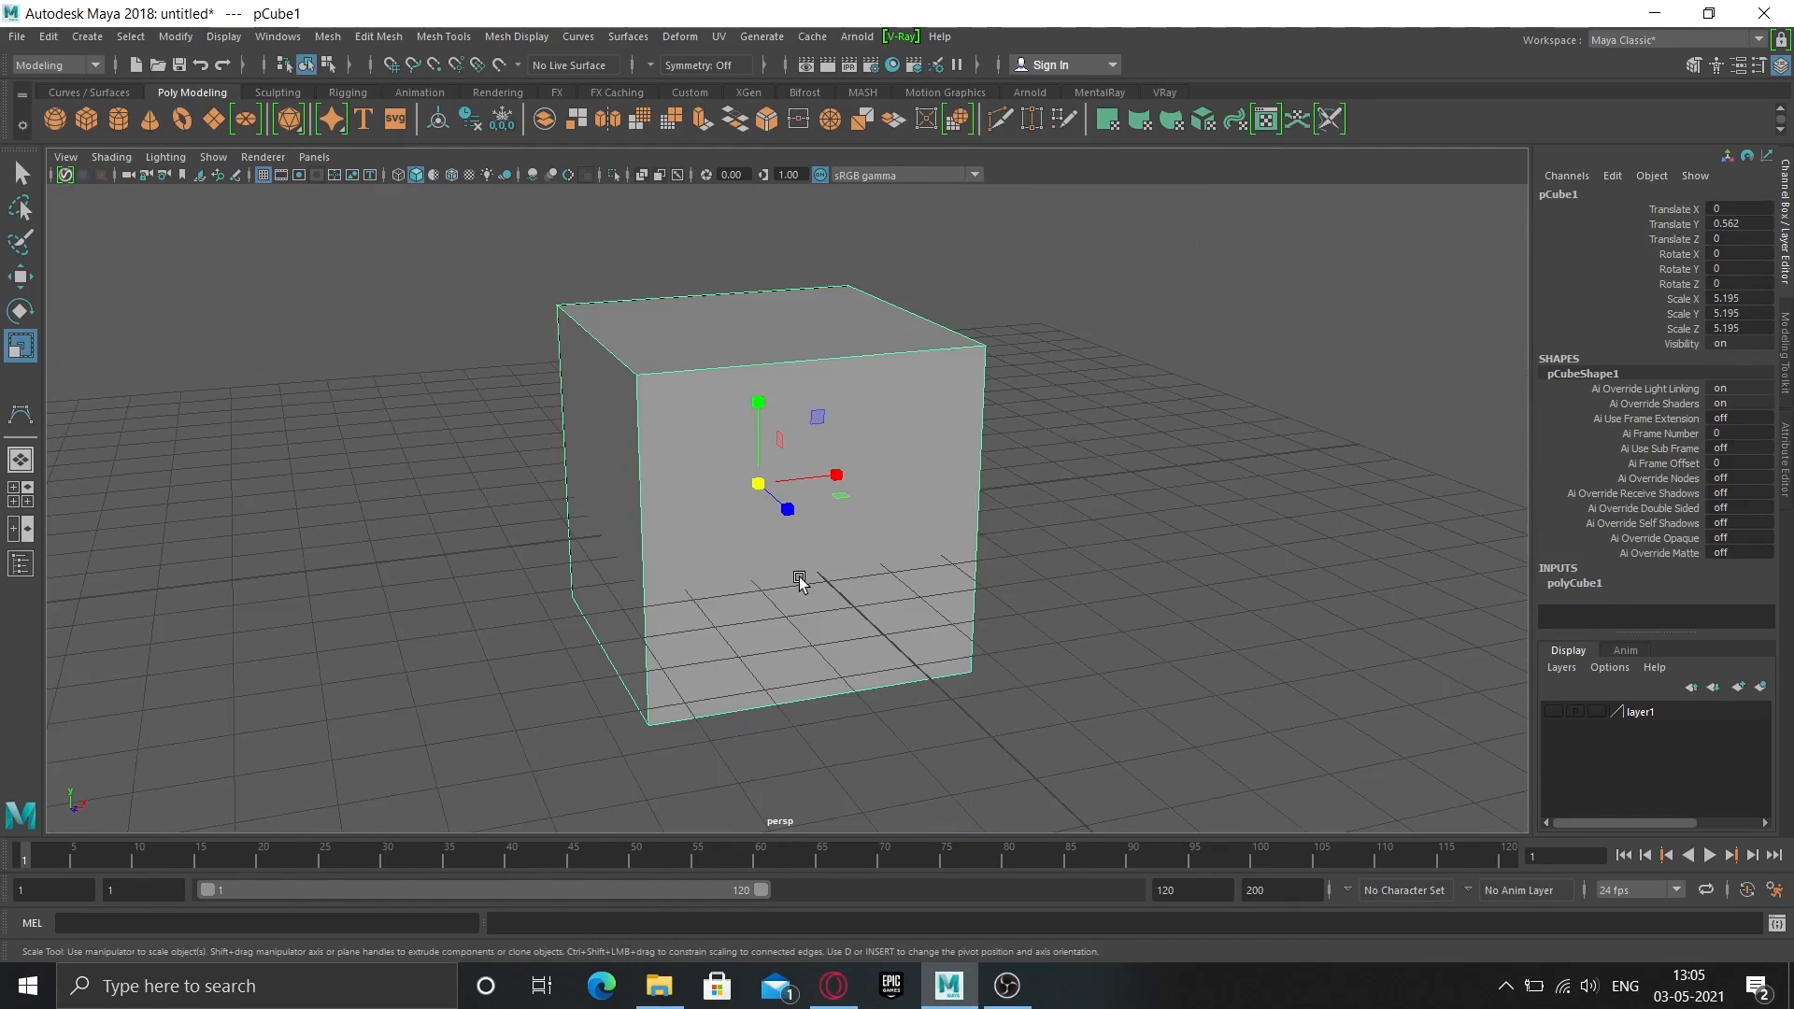
scroll(805, 593, down, 5)
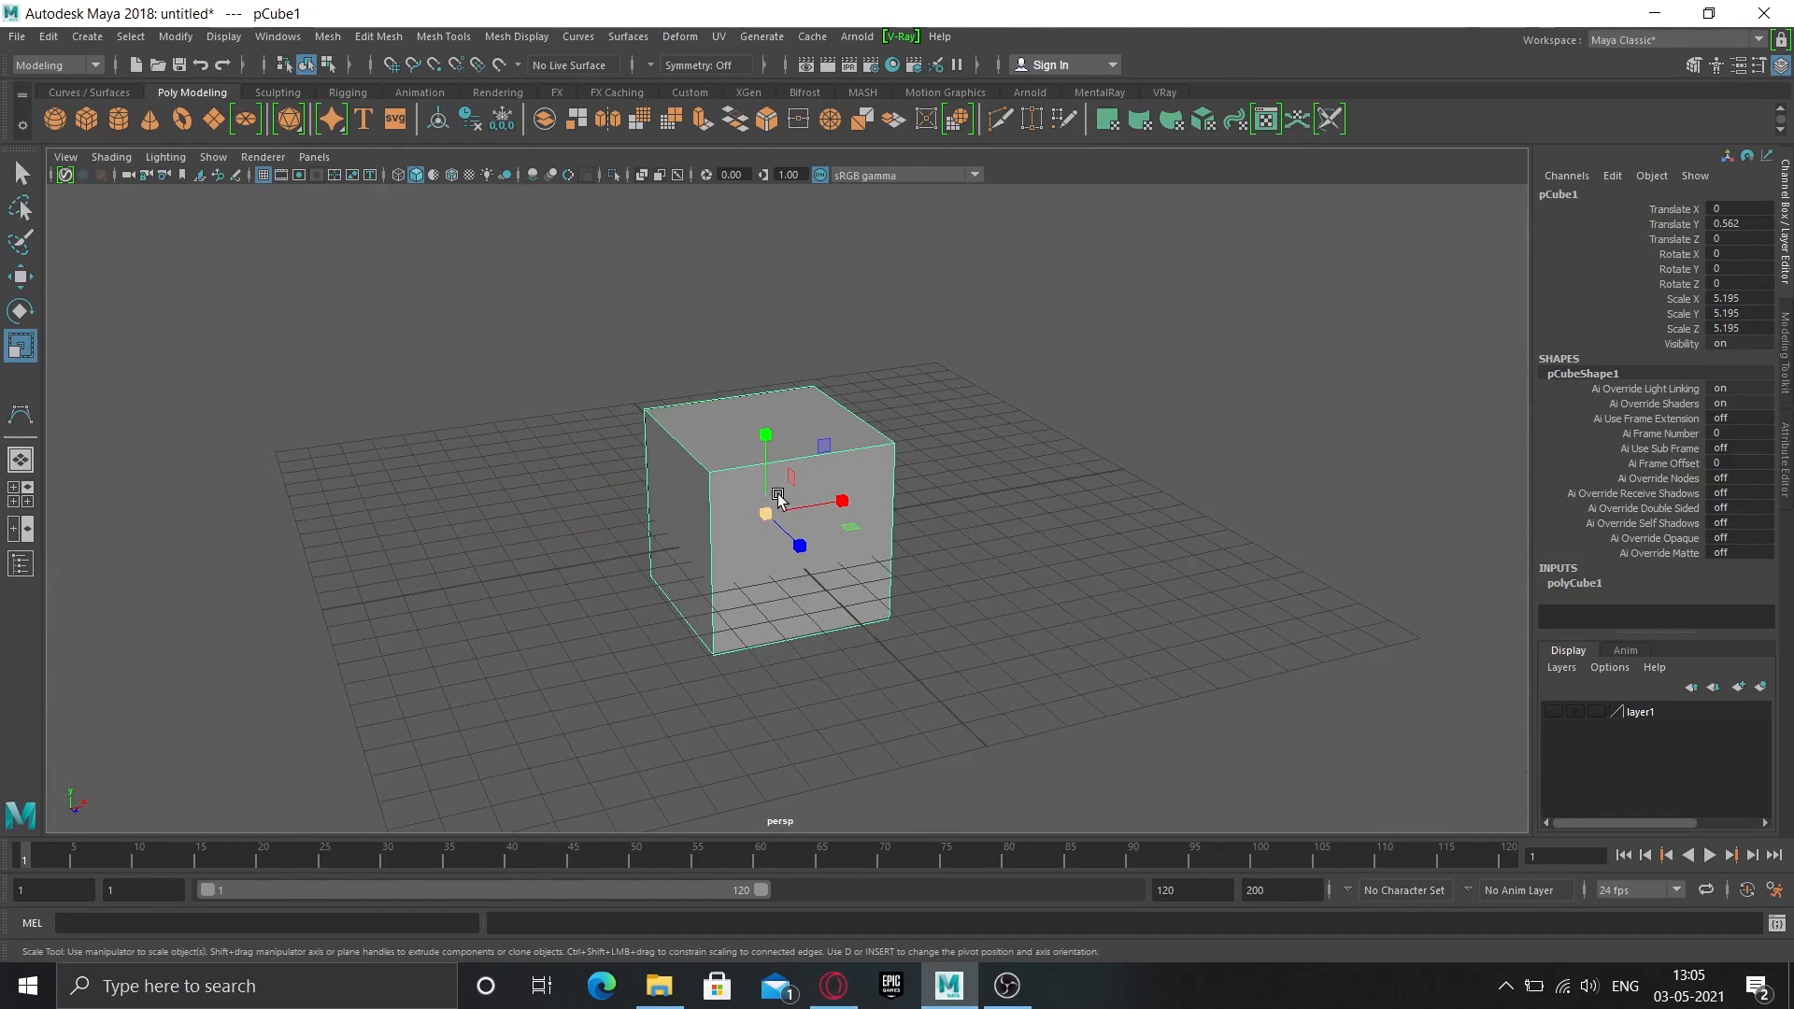
click(1097, 501)
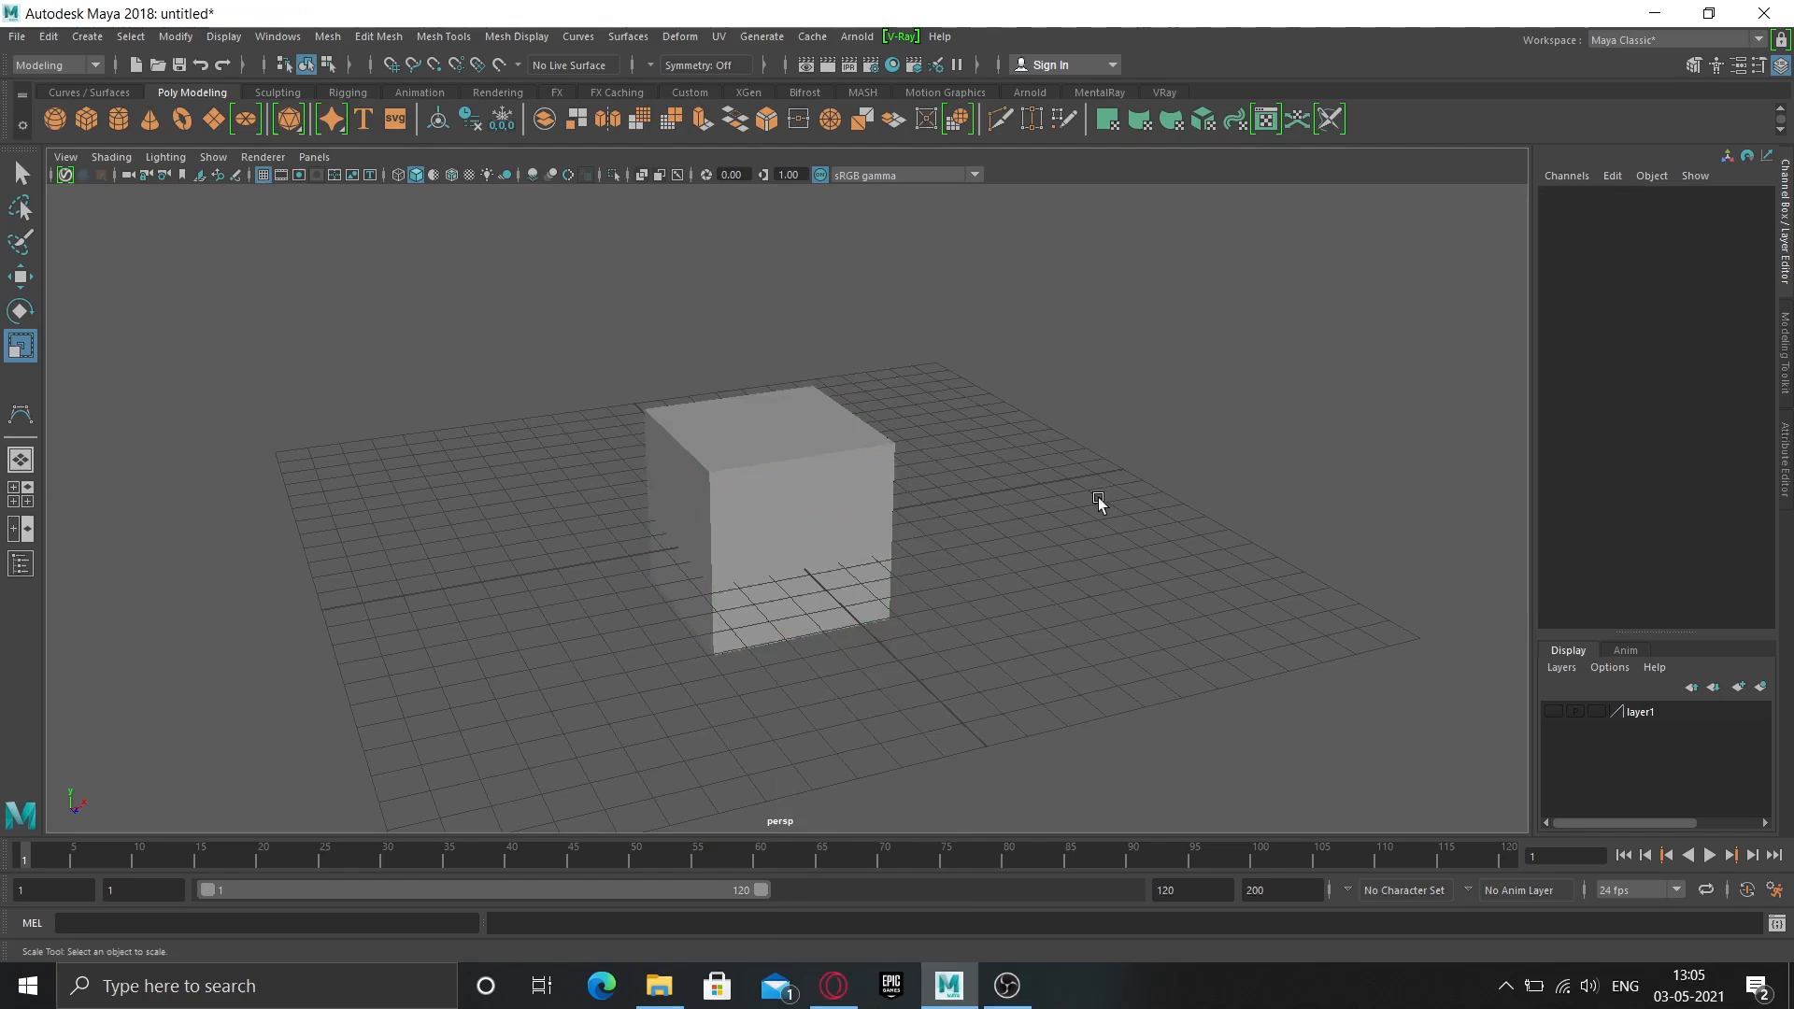
Switch the cube to face editing and uniformly shrink its front face.
click(781, 515)
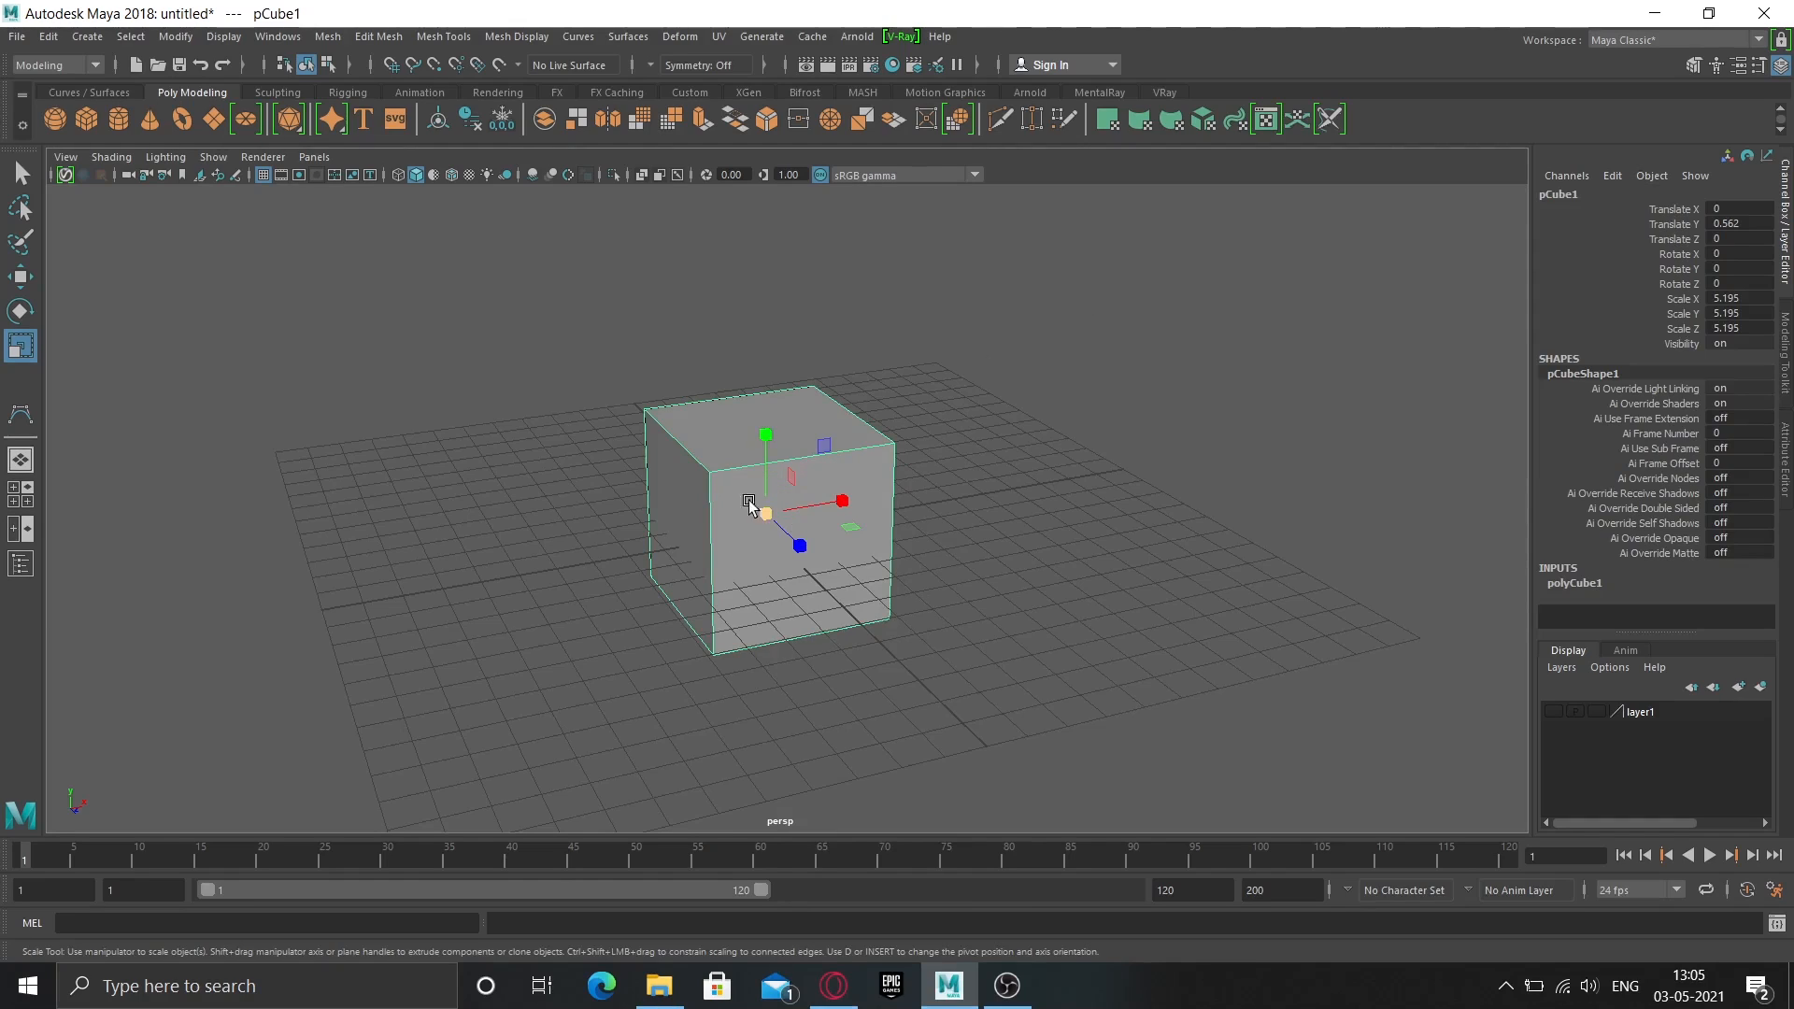
right_click(863, 475)
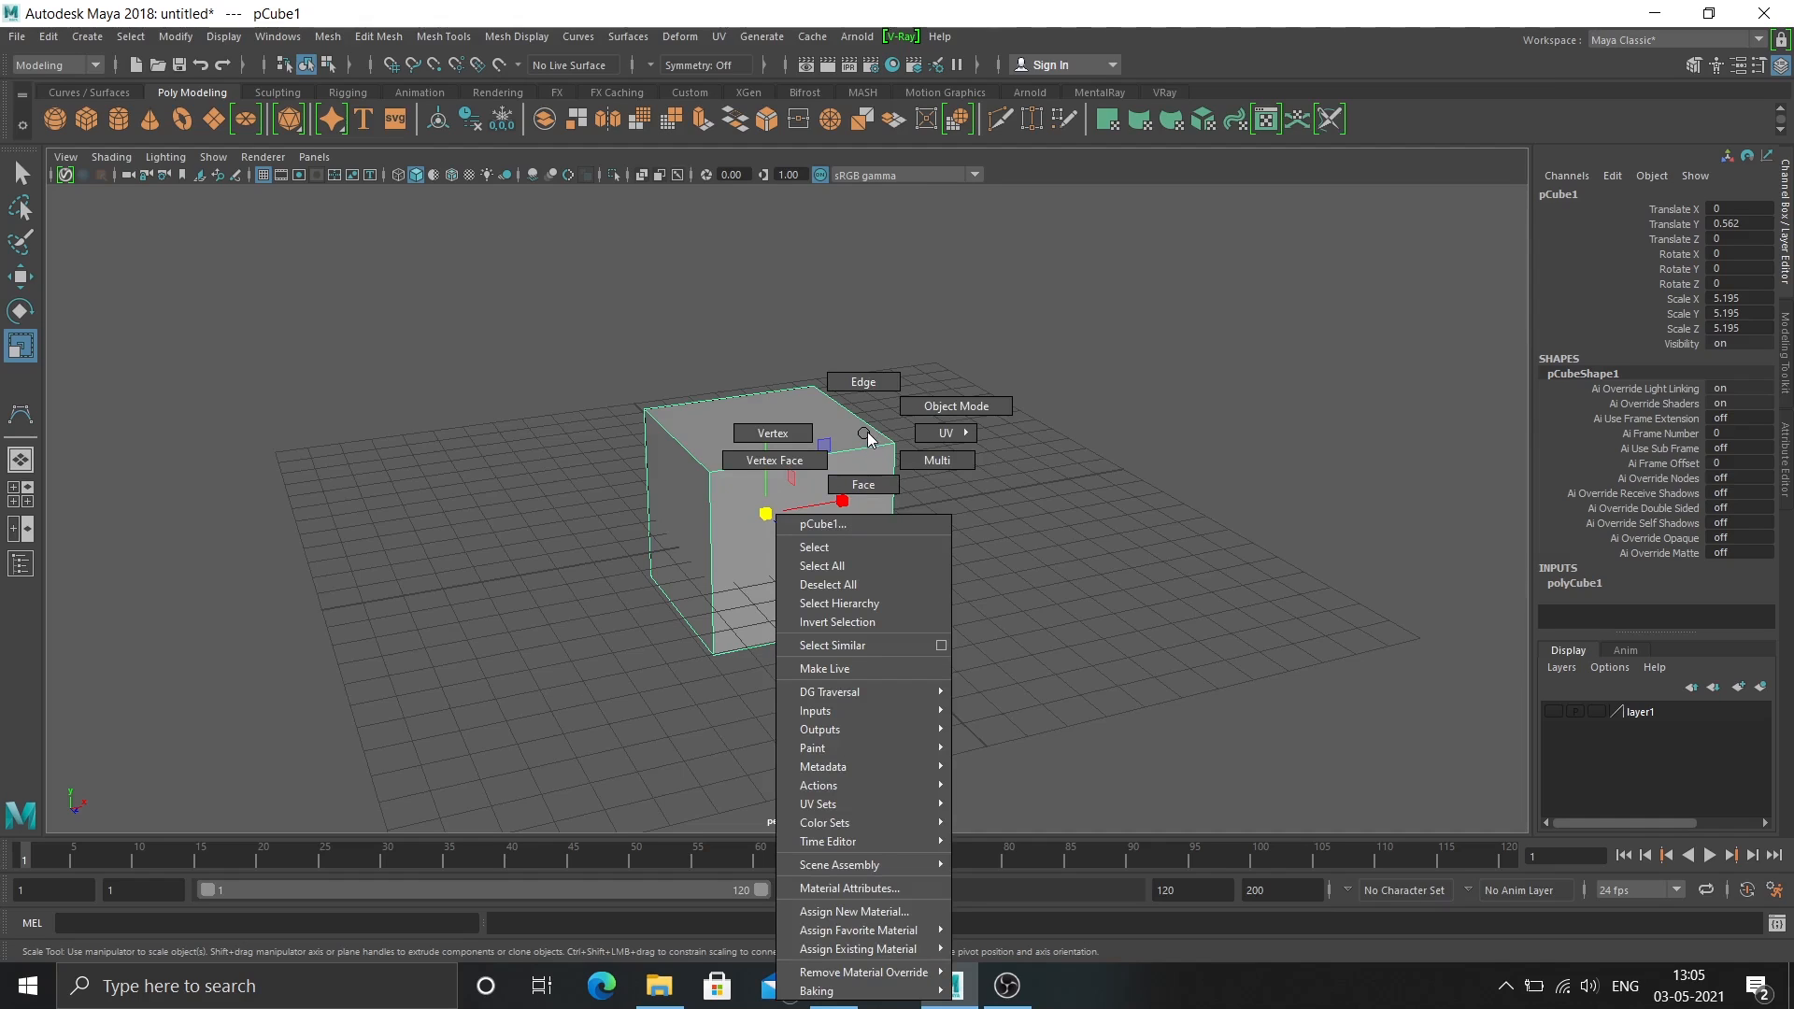
click(863, 484)
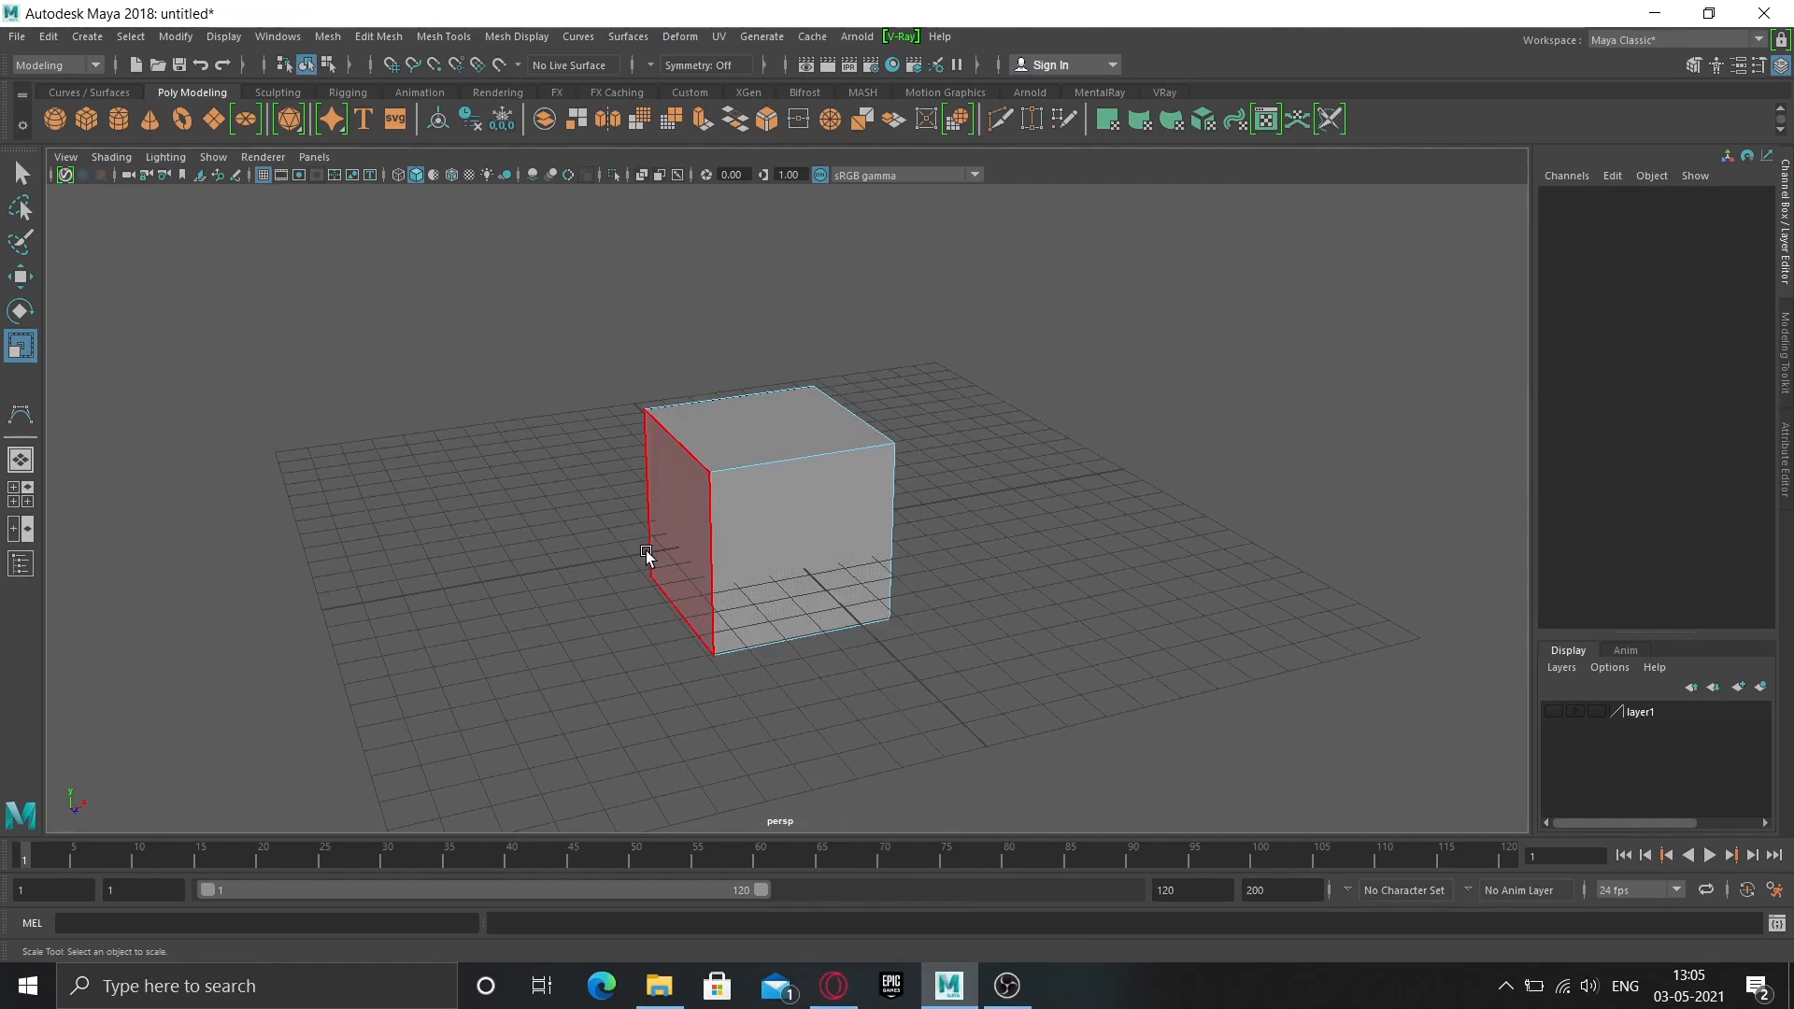
click(801, 535)
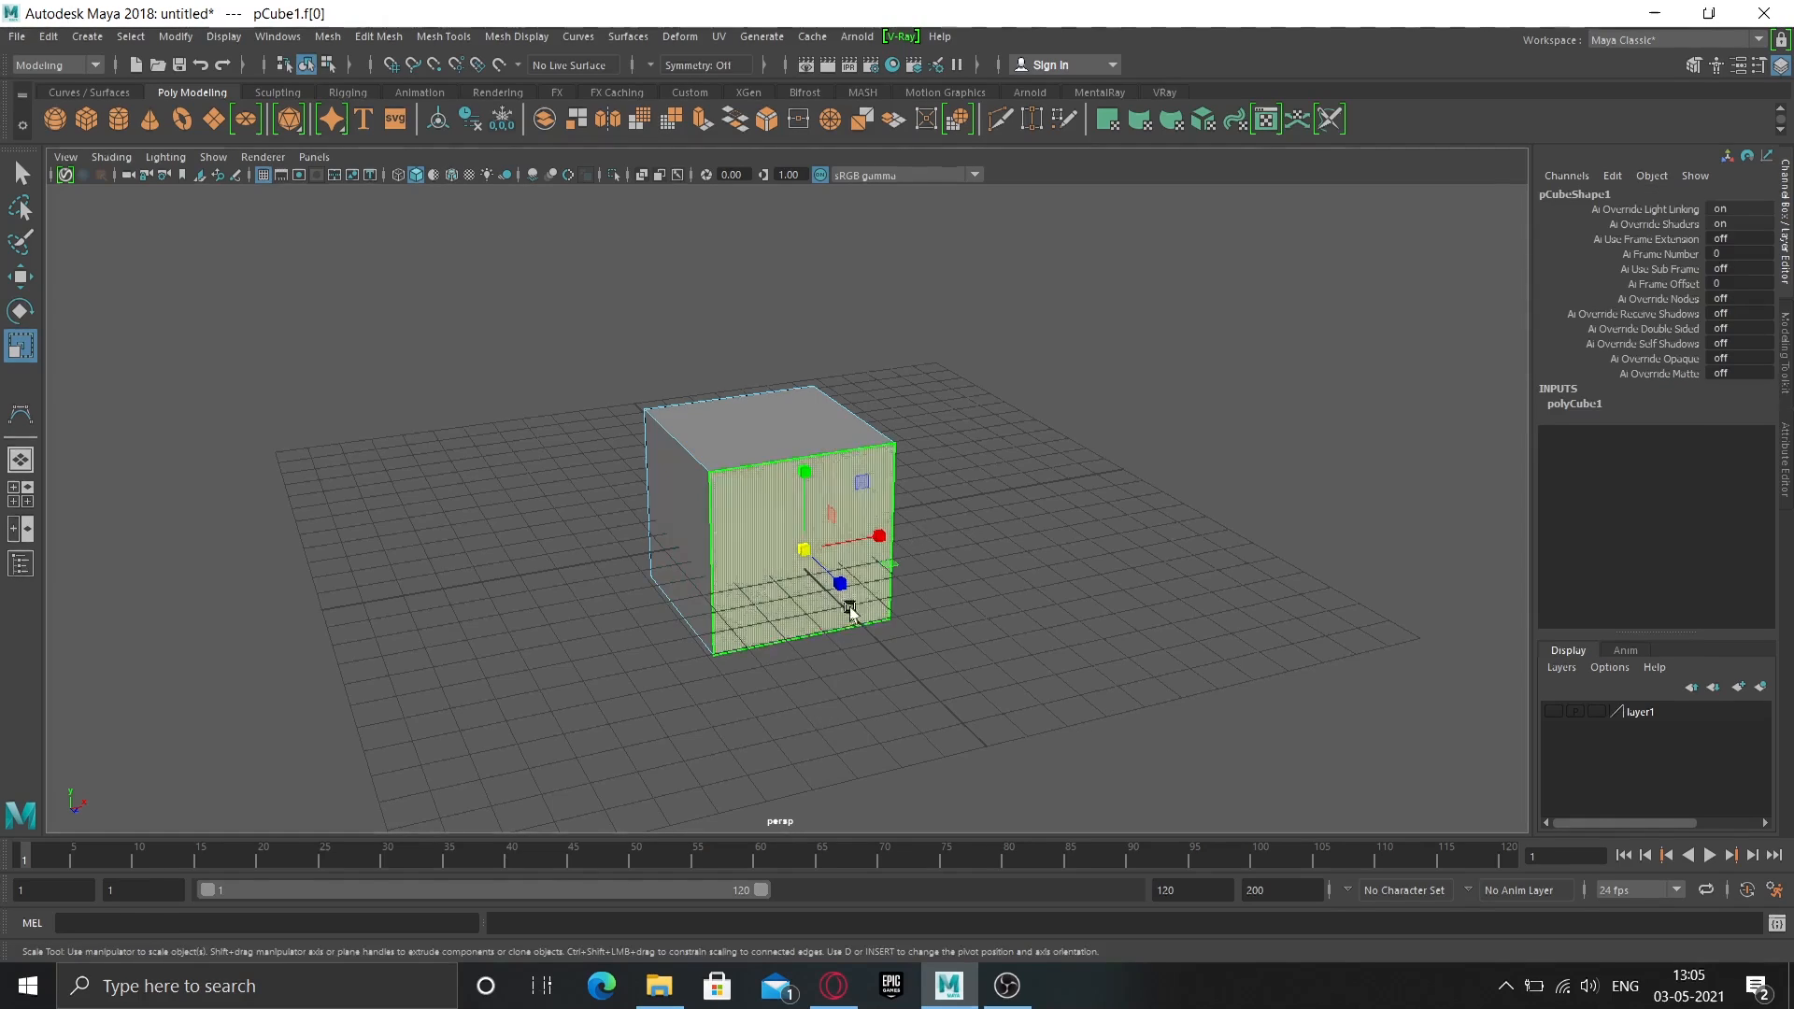
drag(804, 551, 767, 562)
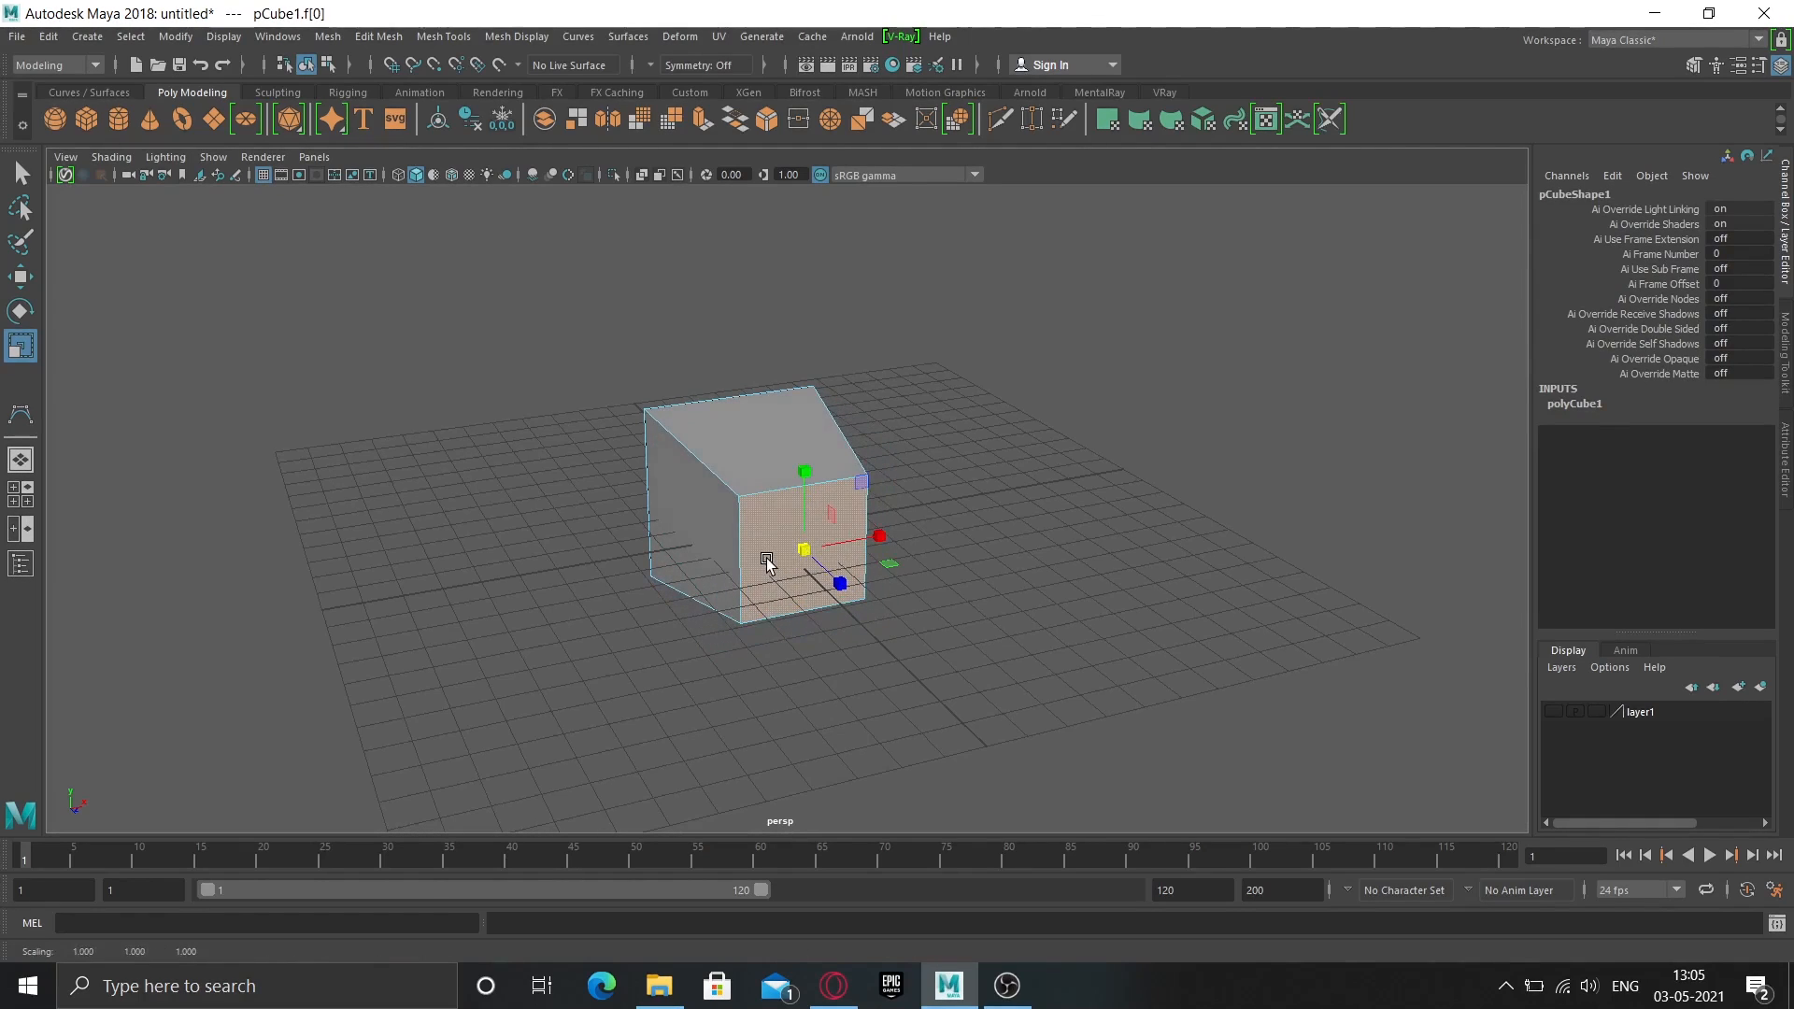
Raise the cube's shrunken front face to about 1.227 in Y and rotate it to slant sideways.
key(w)
mouse_move(802, 464)
mouse_down()
mouse_move(799, 369)
mouse_move(801, 435)
mouse_up()
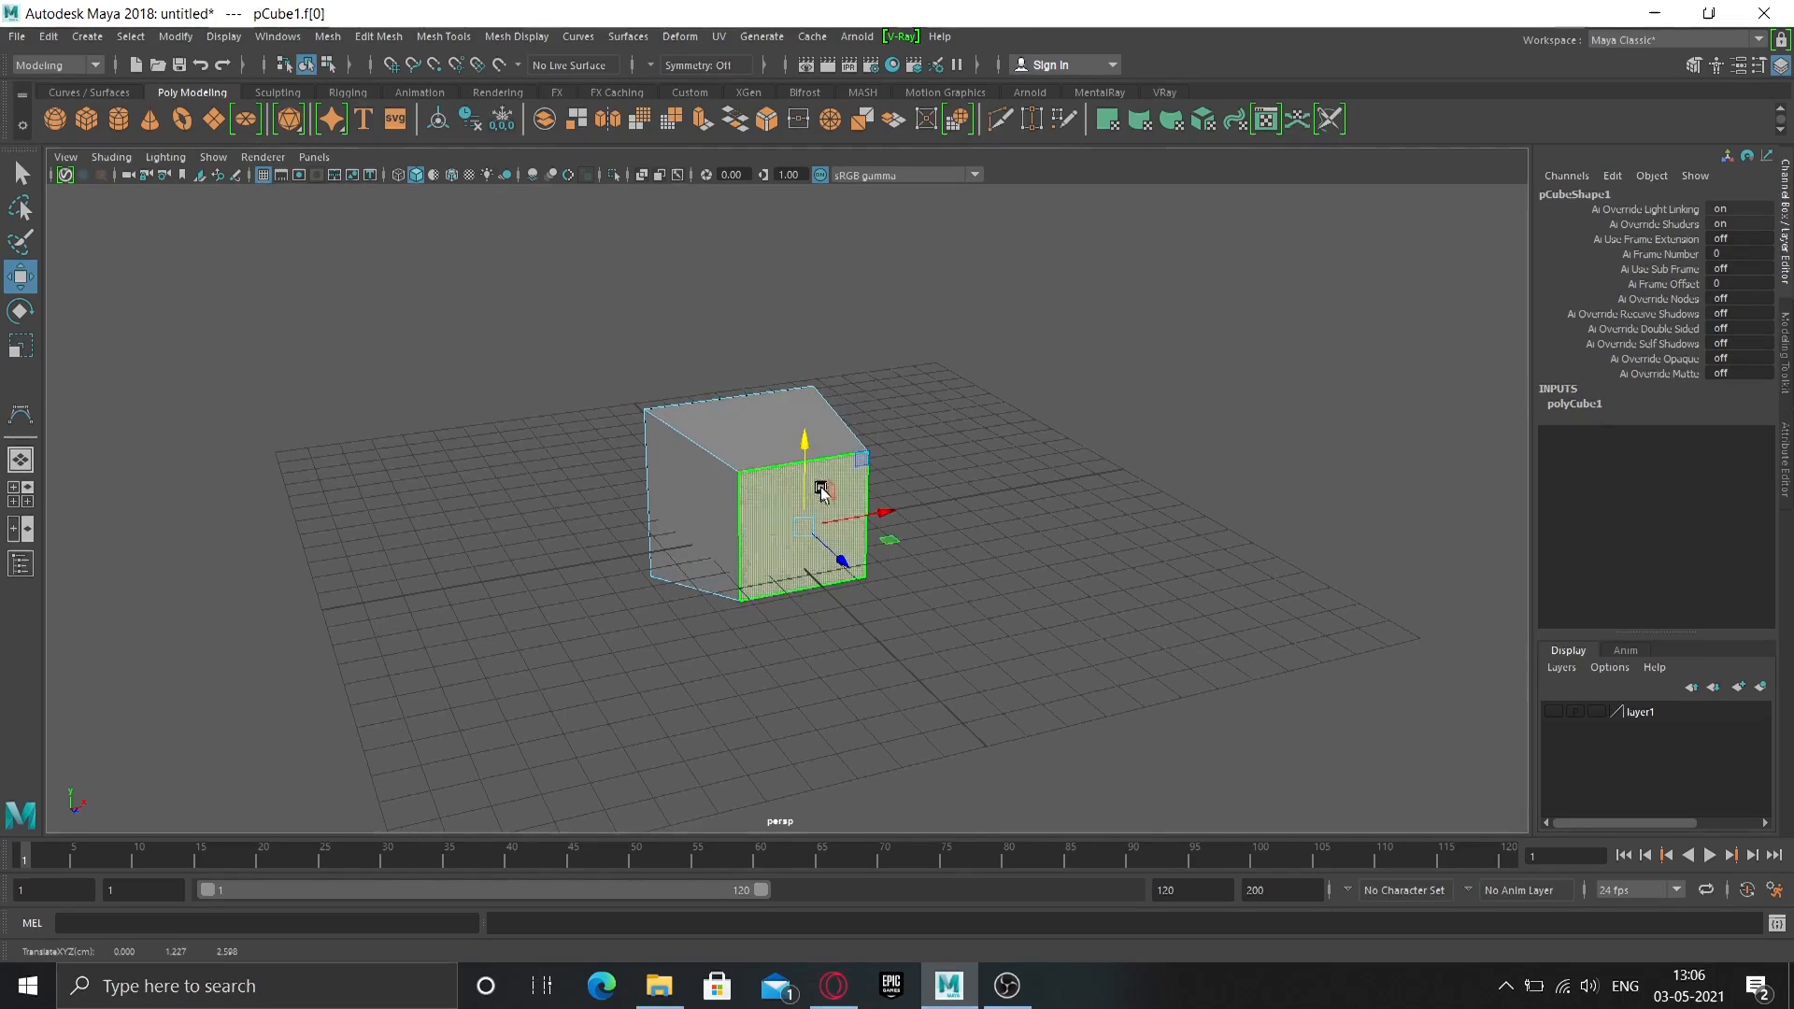
key(e)
drag(801, 561, 870, 567)
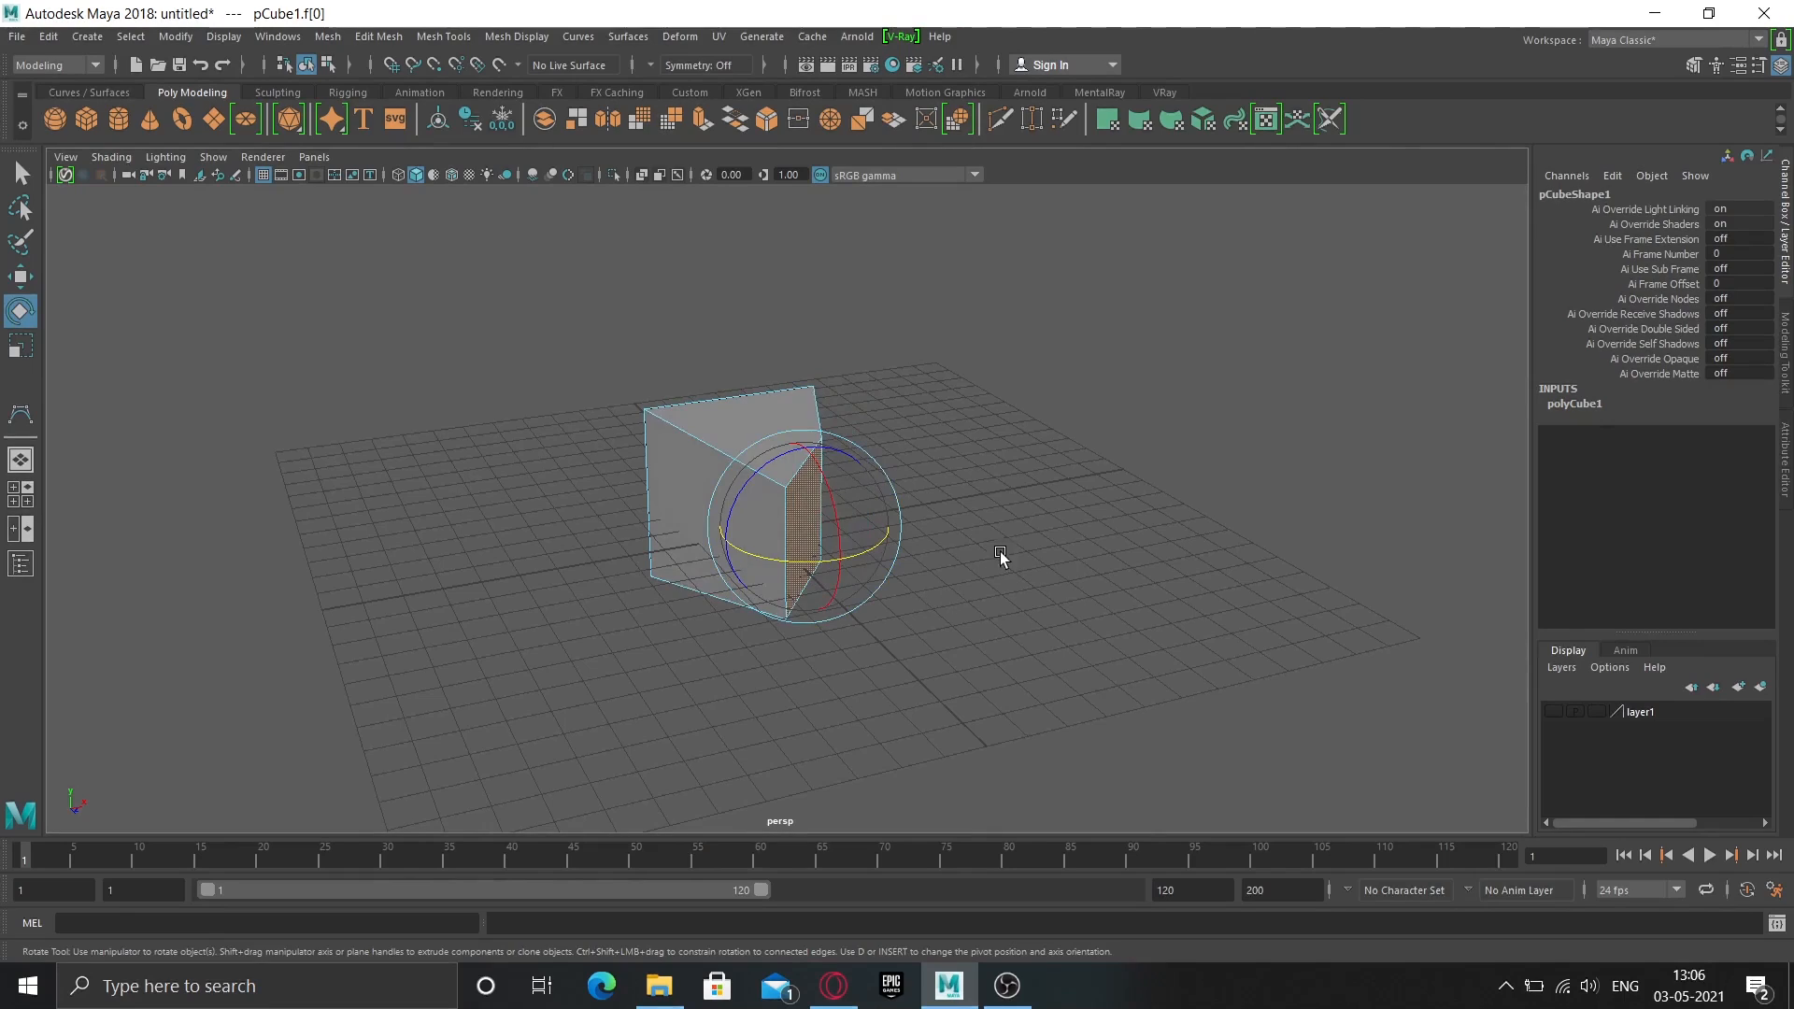
alt+drag(1024, 624, 840, 665)
alt+drag(969, 689, 989, 701)
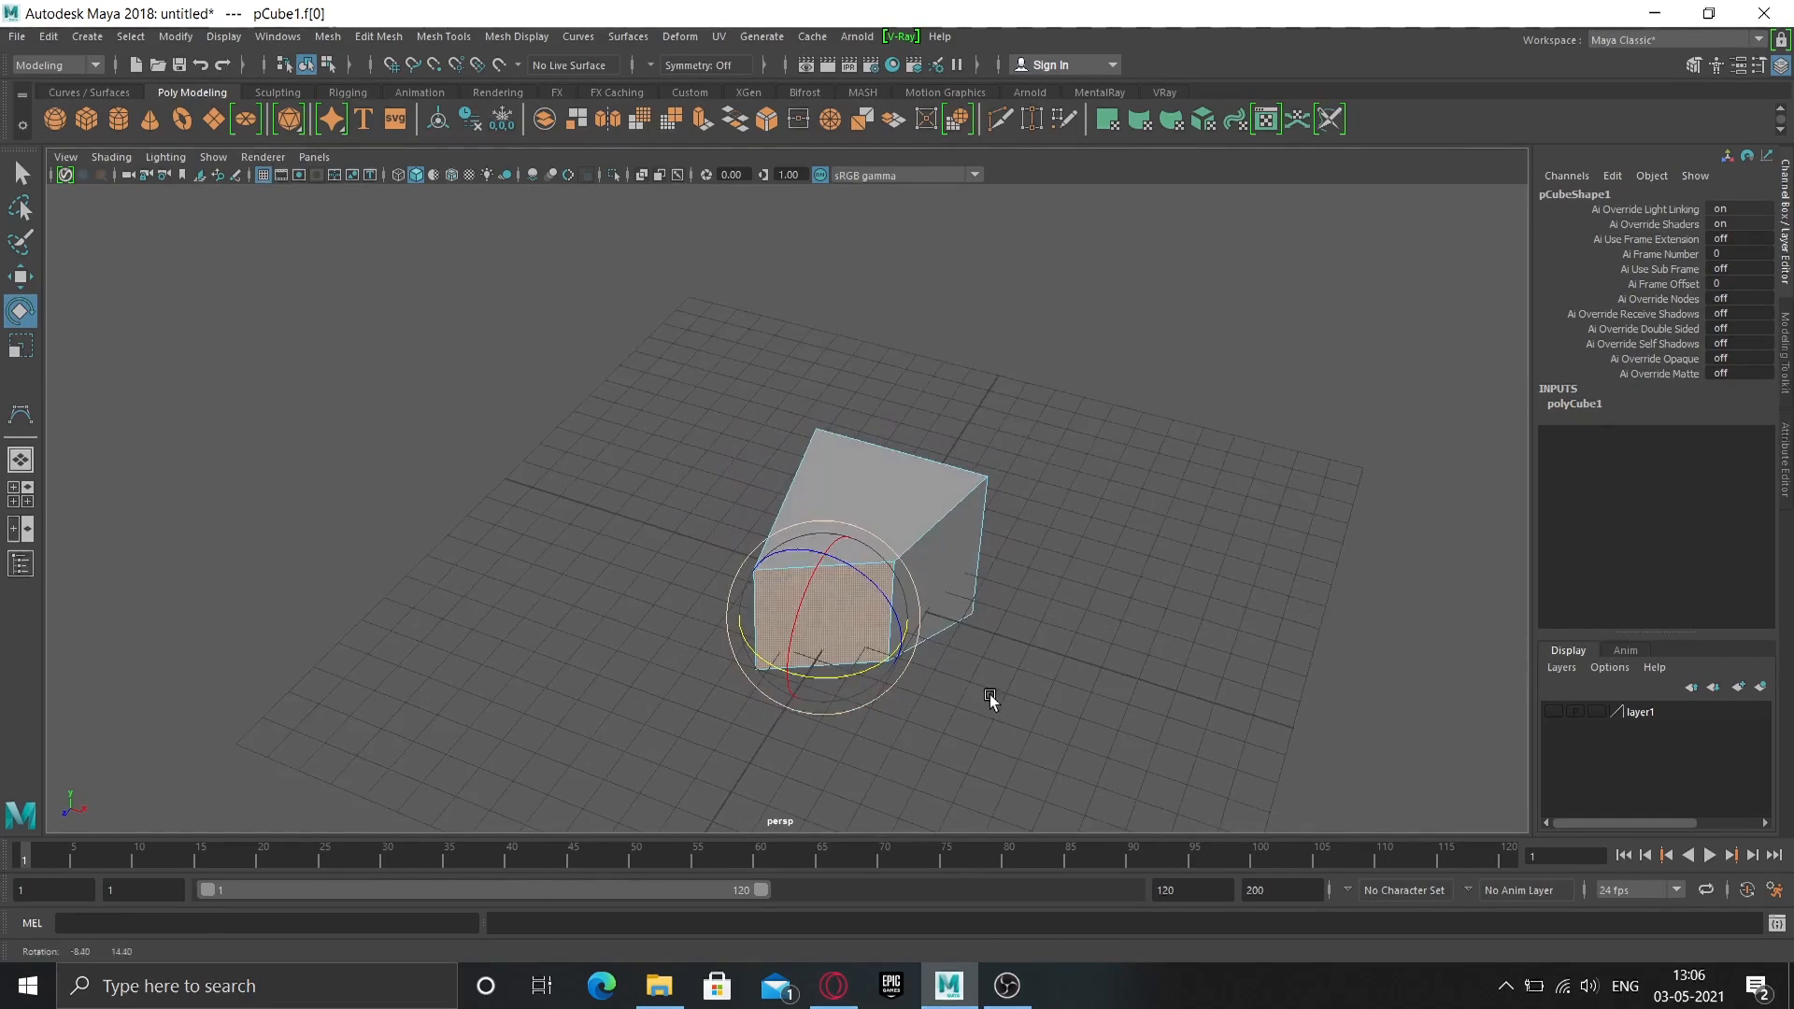
Switch to edge editing and move the top side edge up to about 4.874 in Y and 0.285 in Z.
right_click(919, 514)
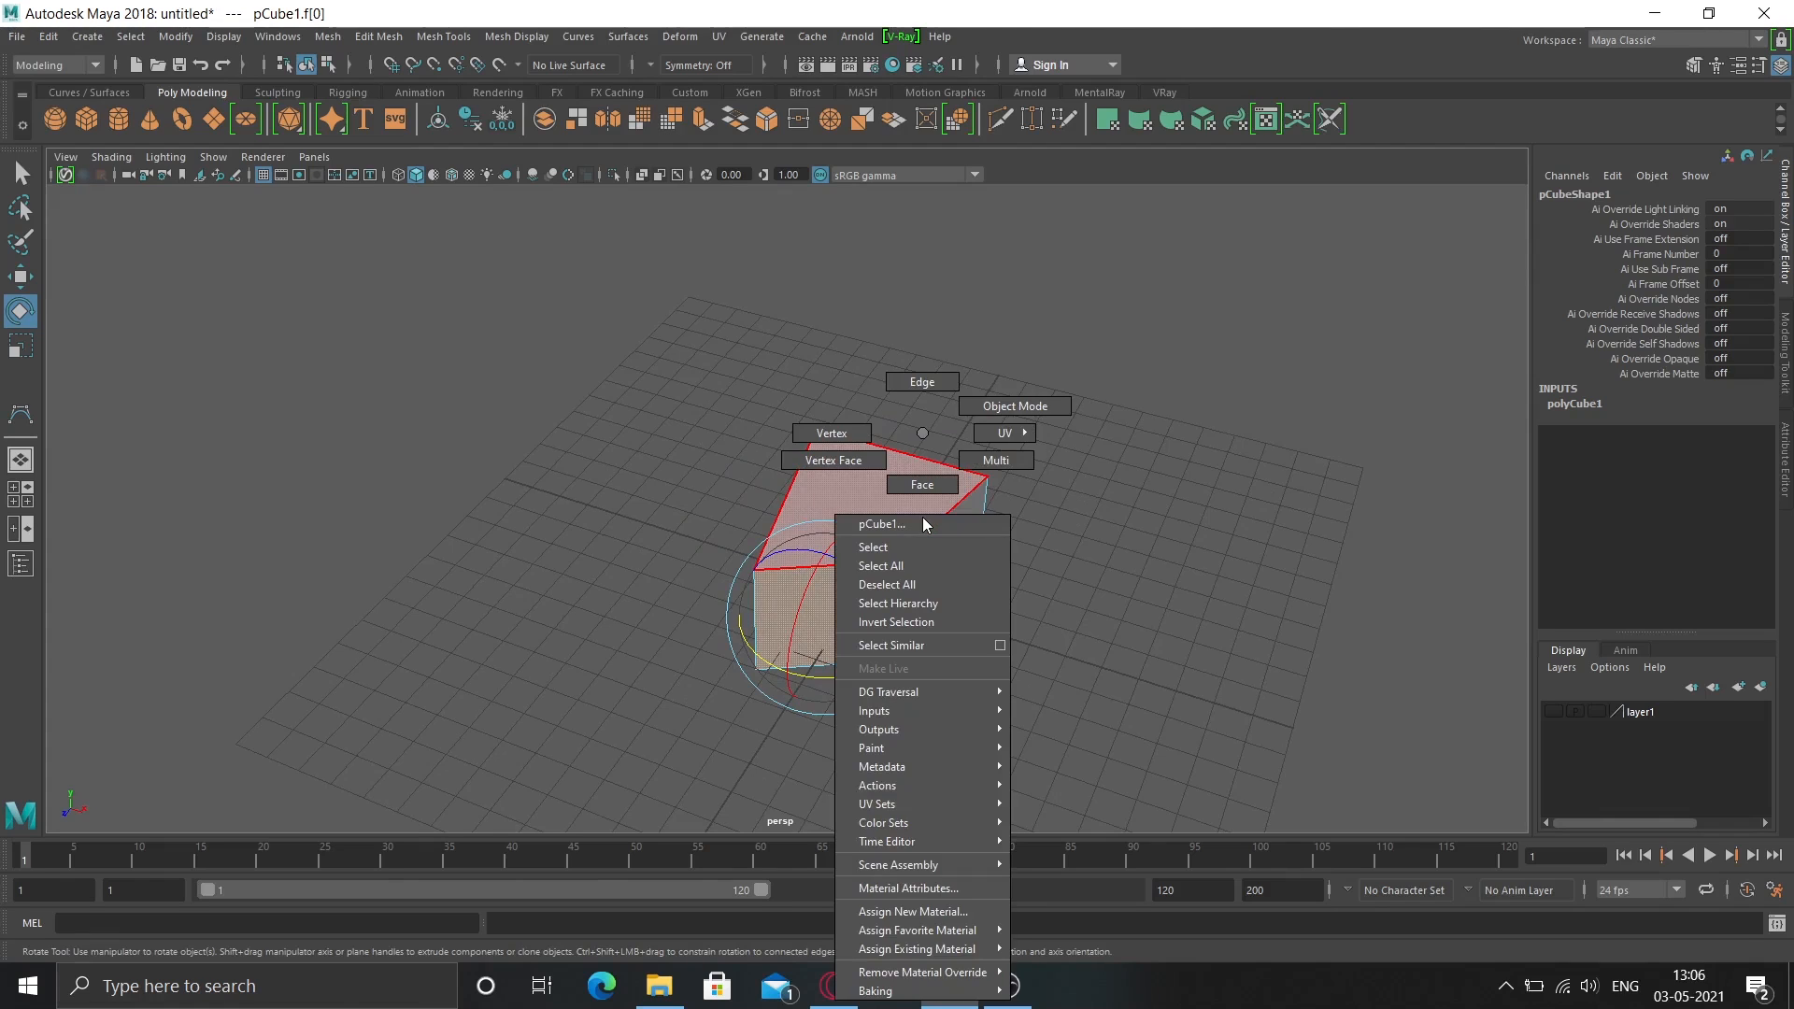
mouse_move(922, 518)
right_down()
mouse_move(906, 427)
mouse_move(920, 355)
right_up()
click(928, 529)
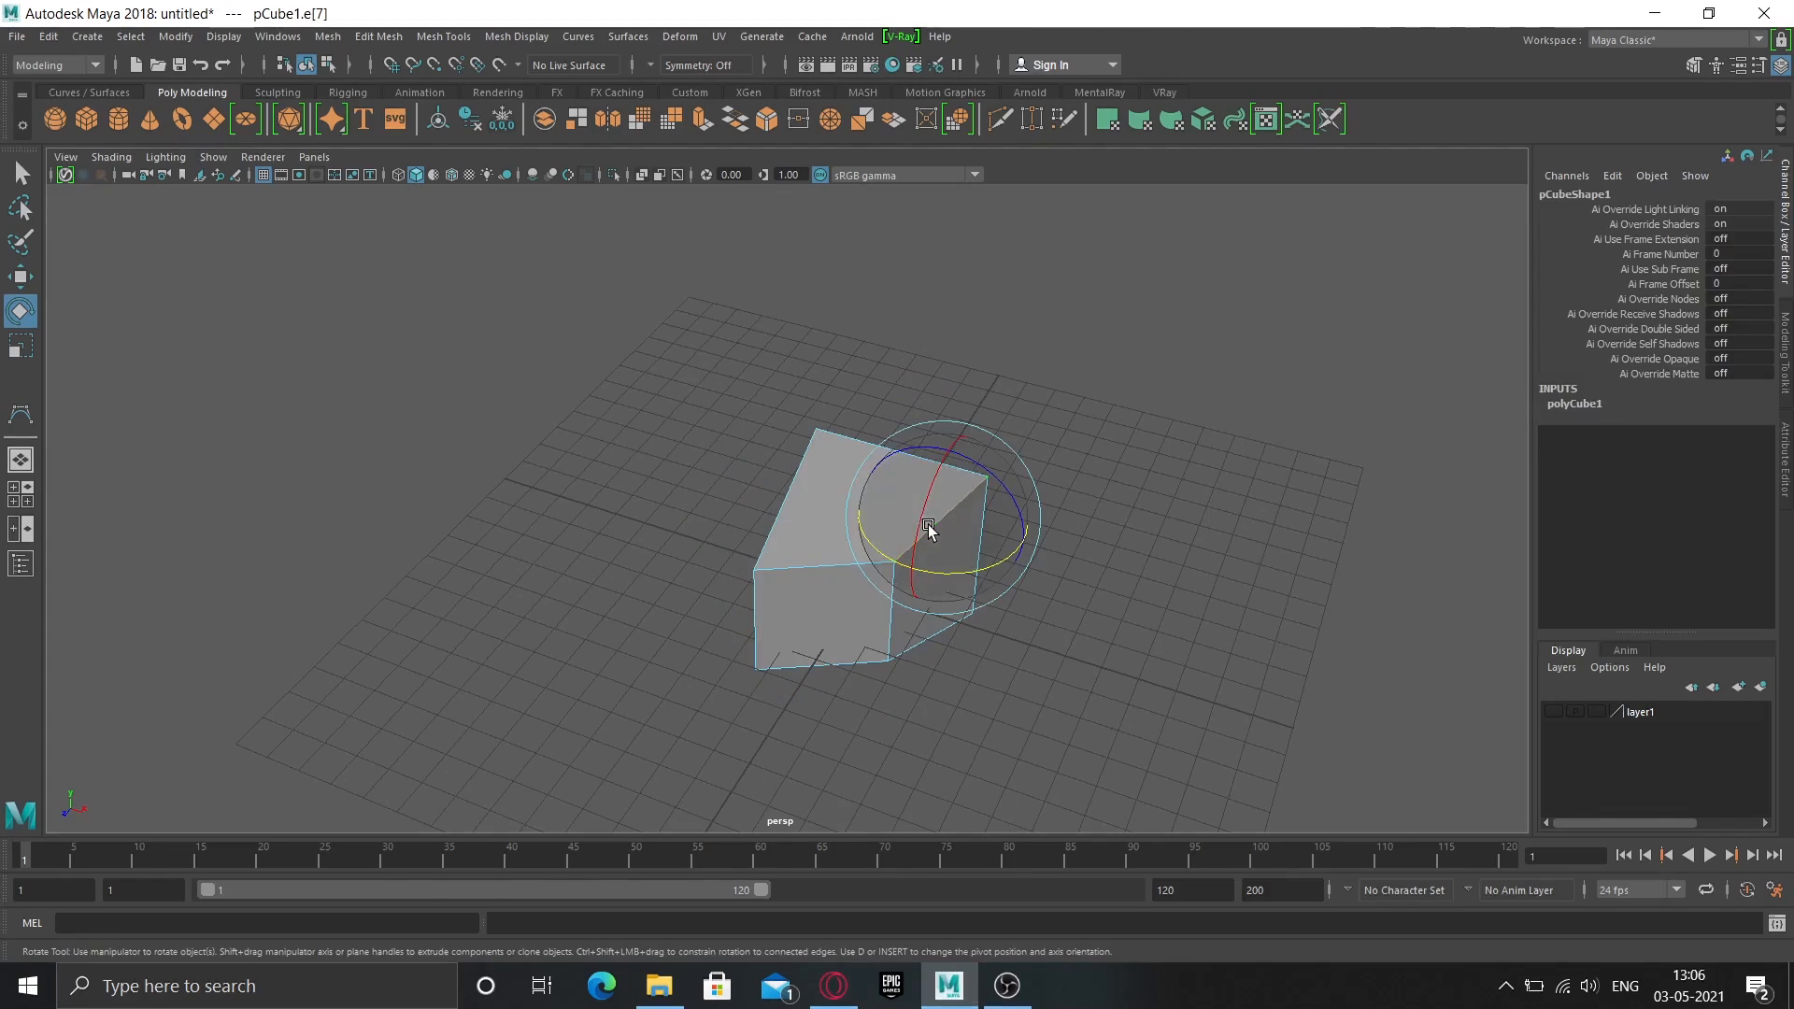
key(w)
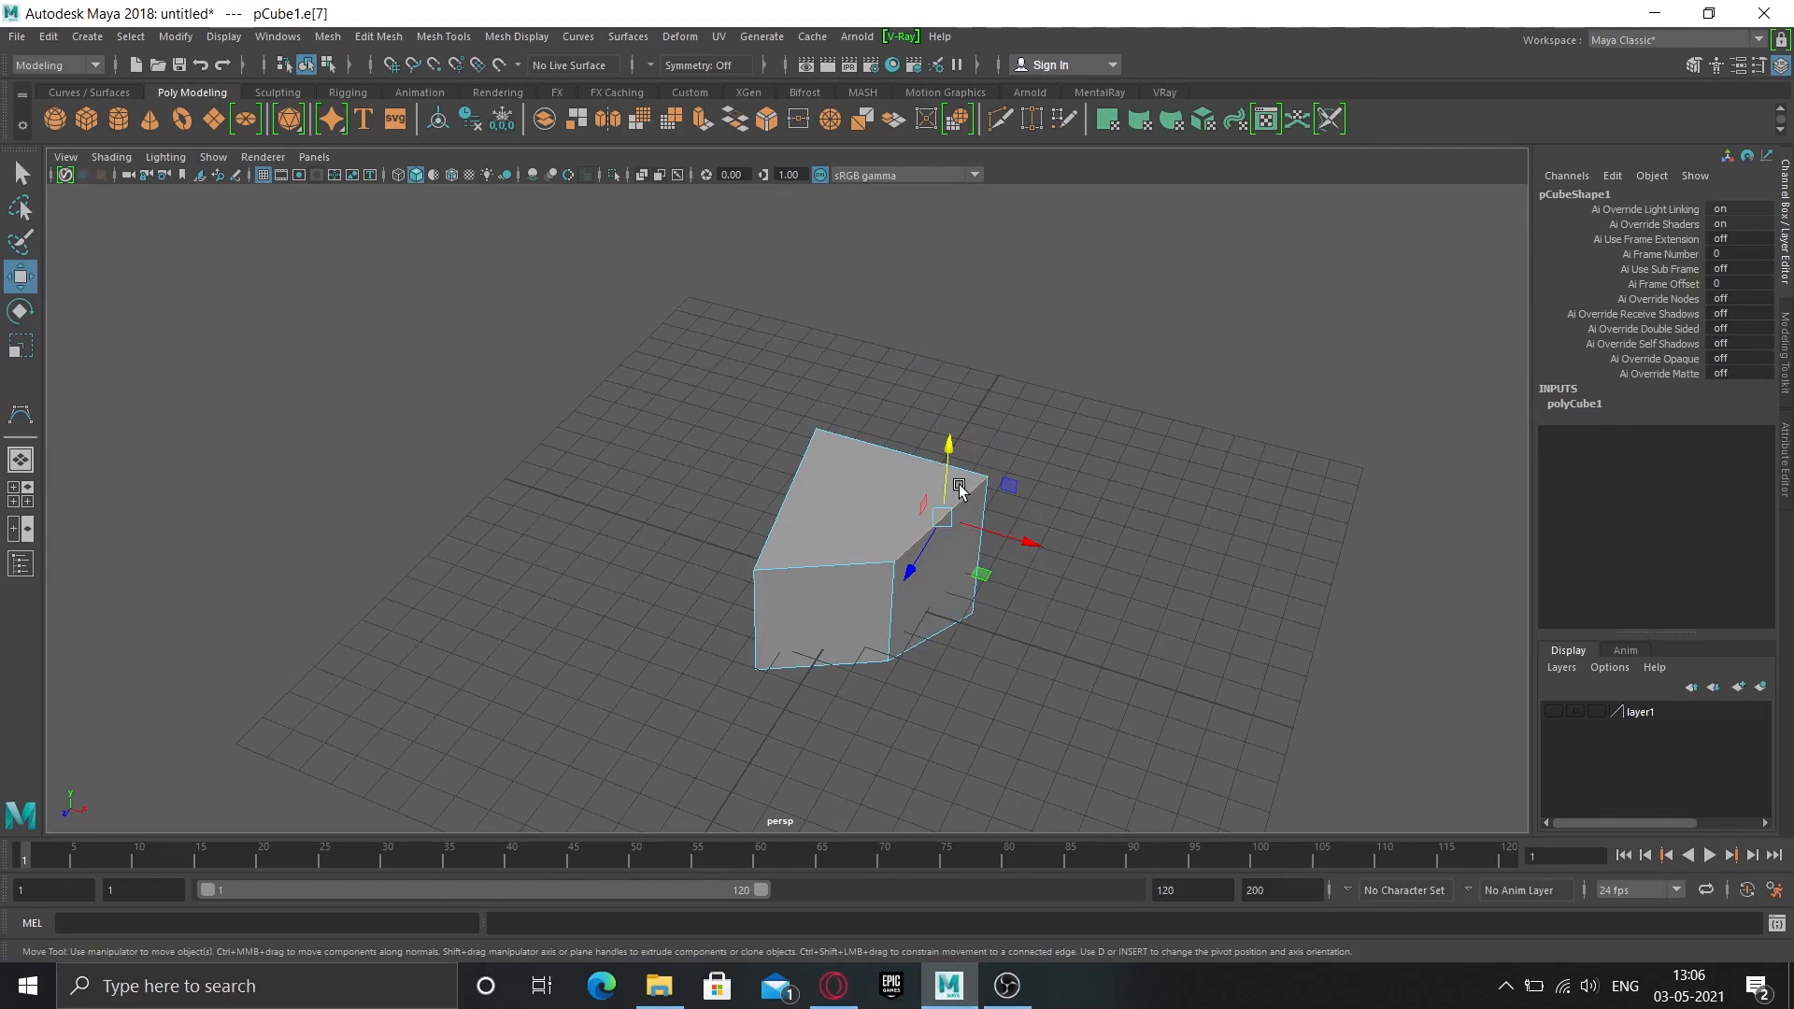
drag(948, 446, 949, 388)
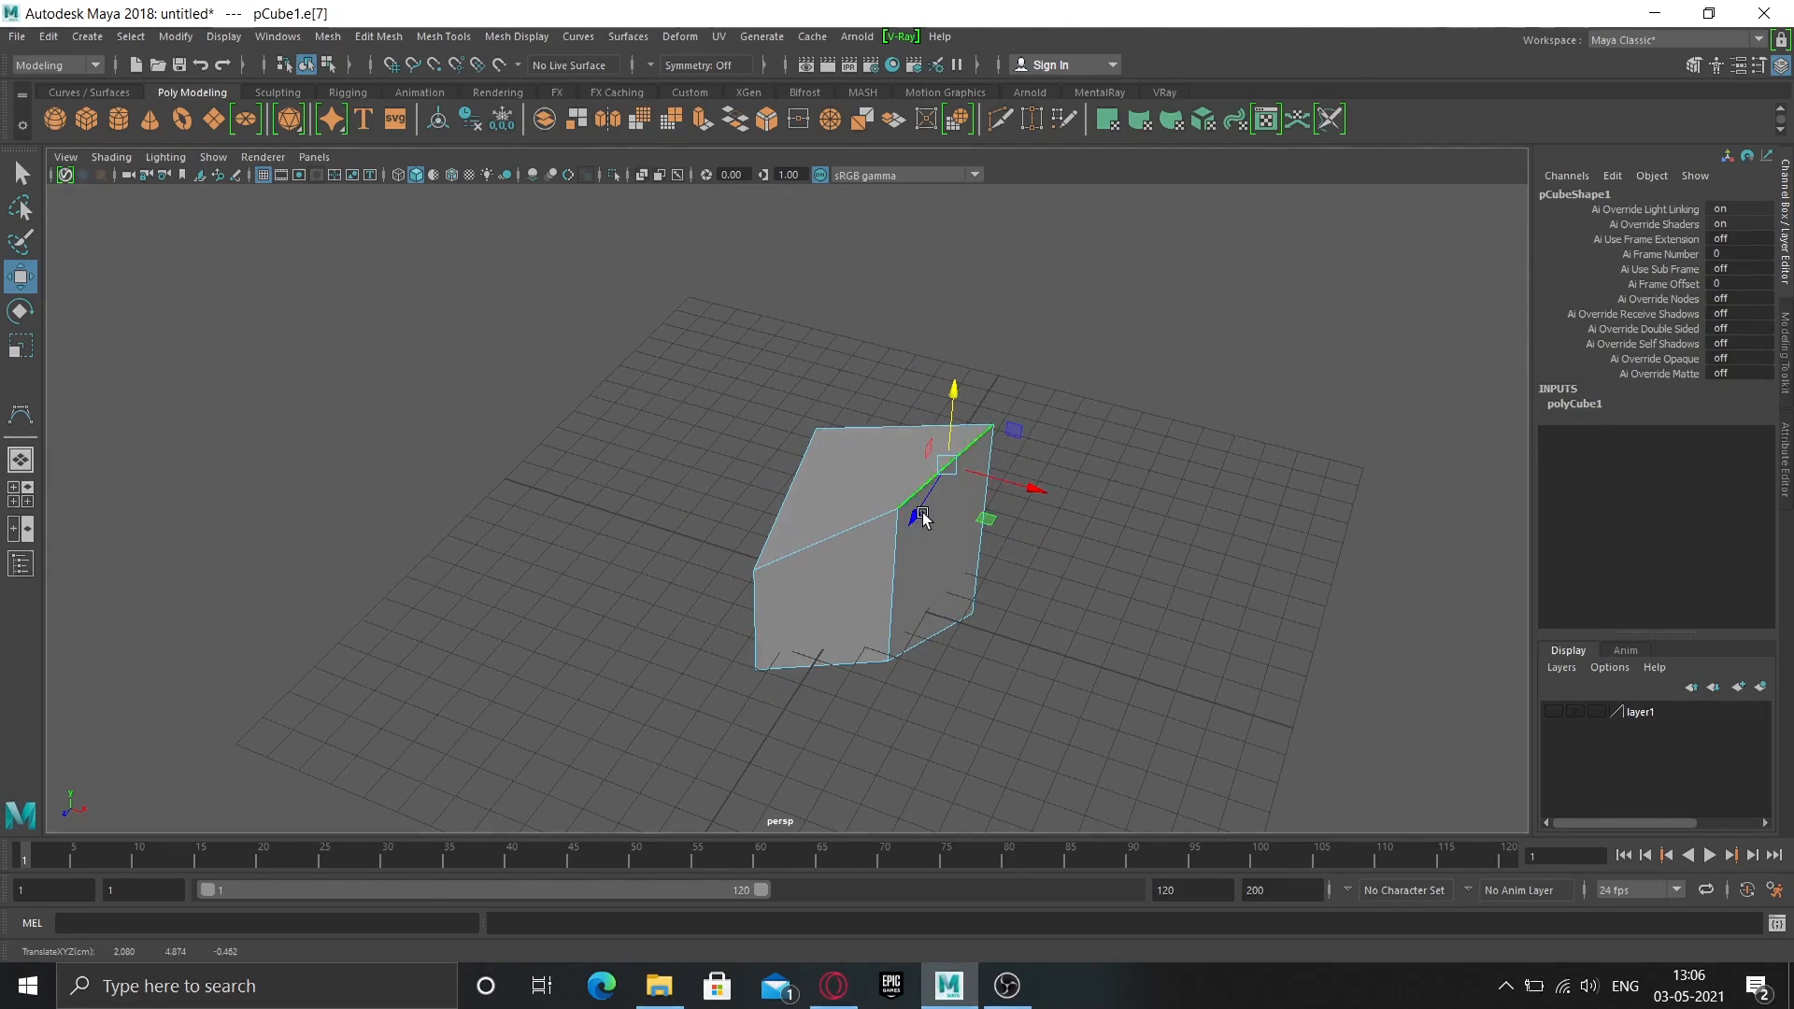
drag(914, 510, 928, 522)
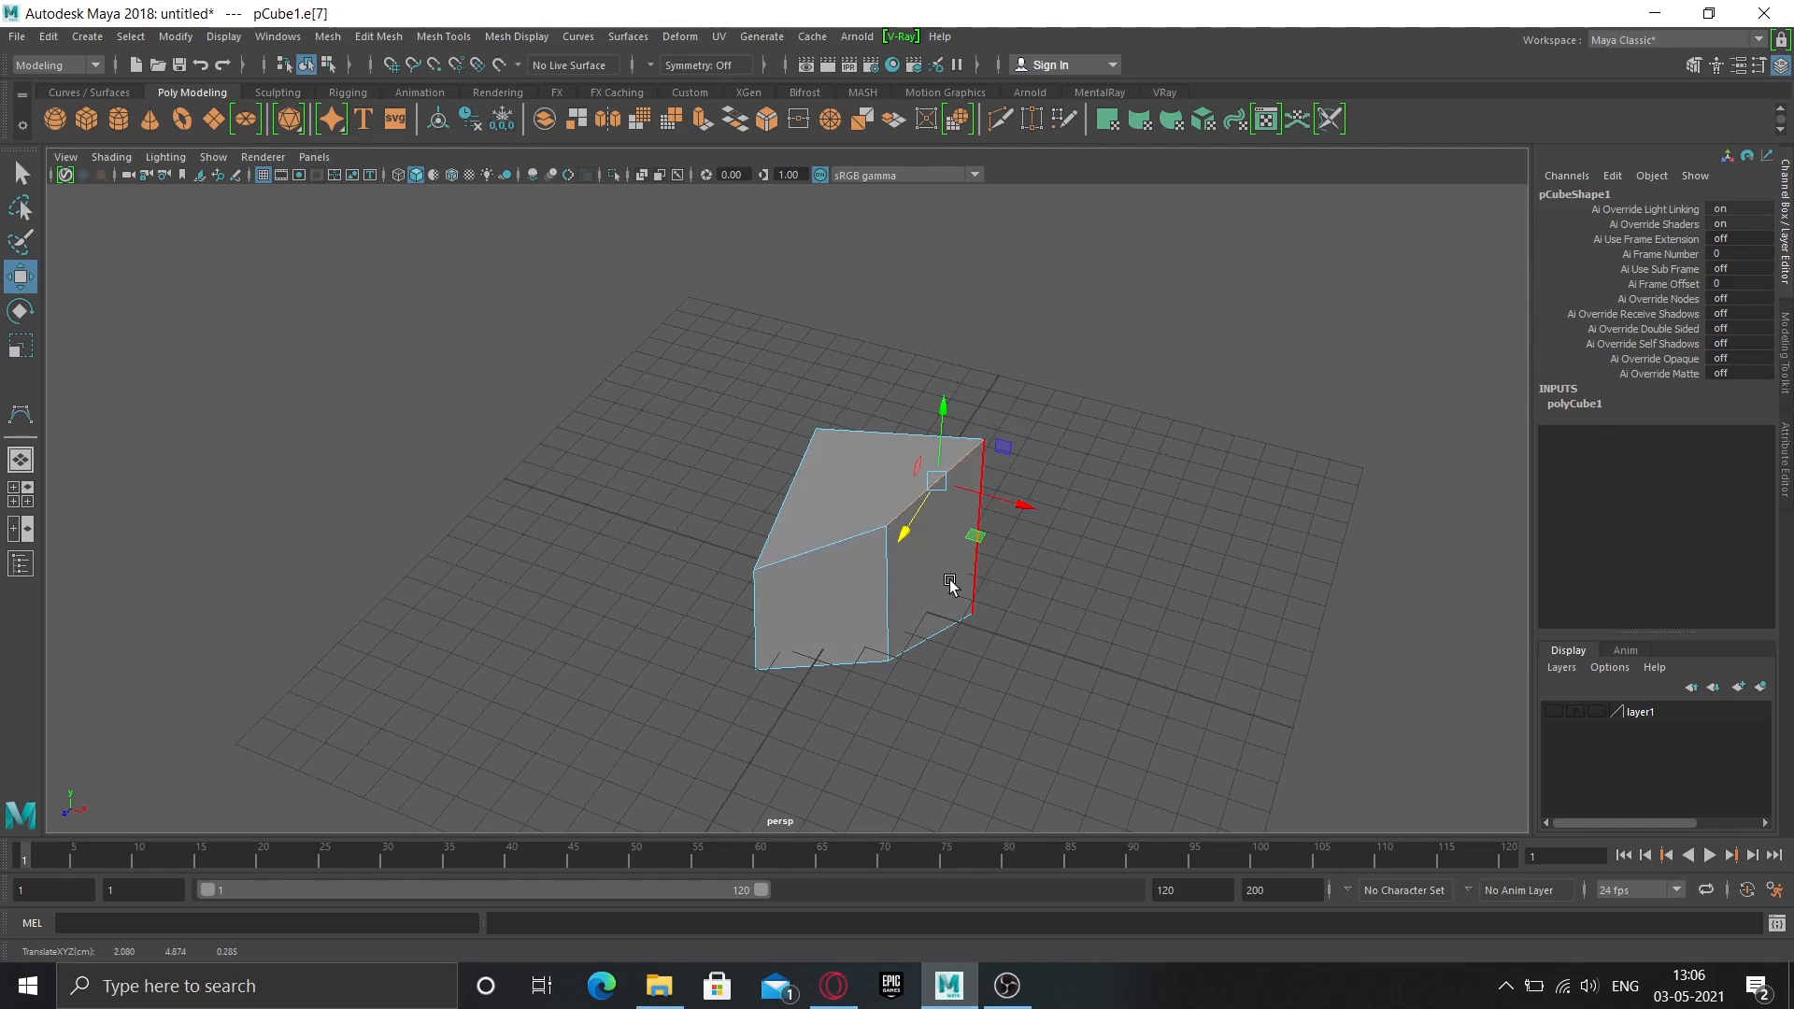
Switch to vertex editing and lower the front face's upper-left corner vertex to about 2.841 in Y.
alt+drag(794, 626, 889, 633)
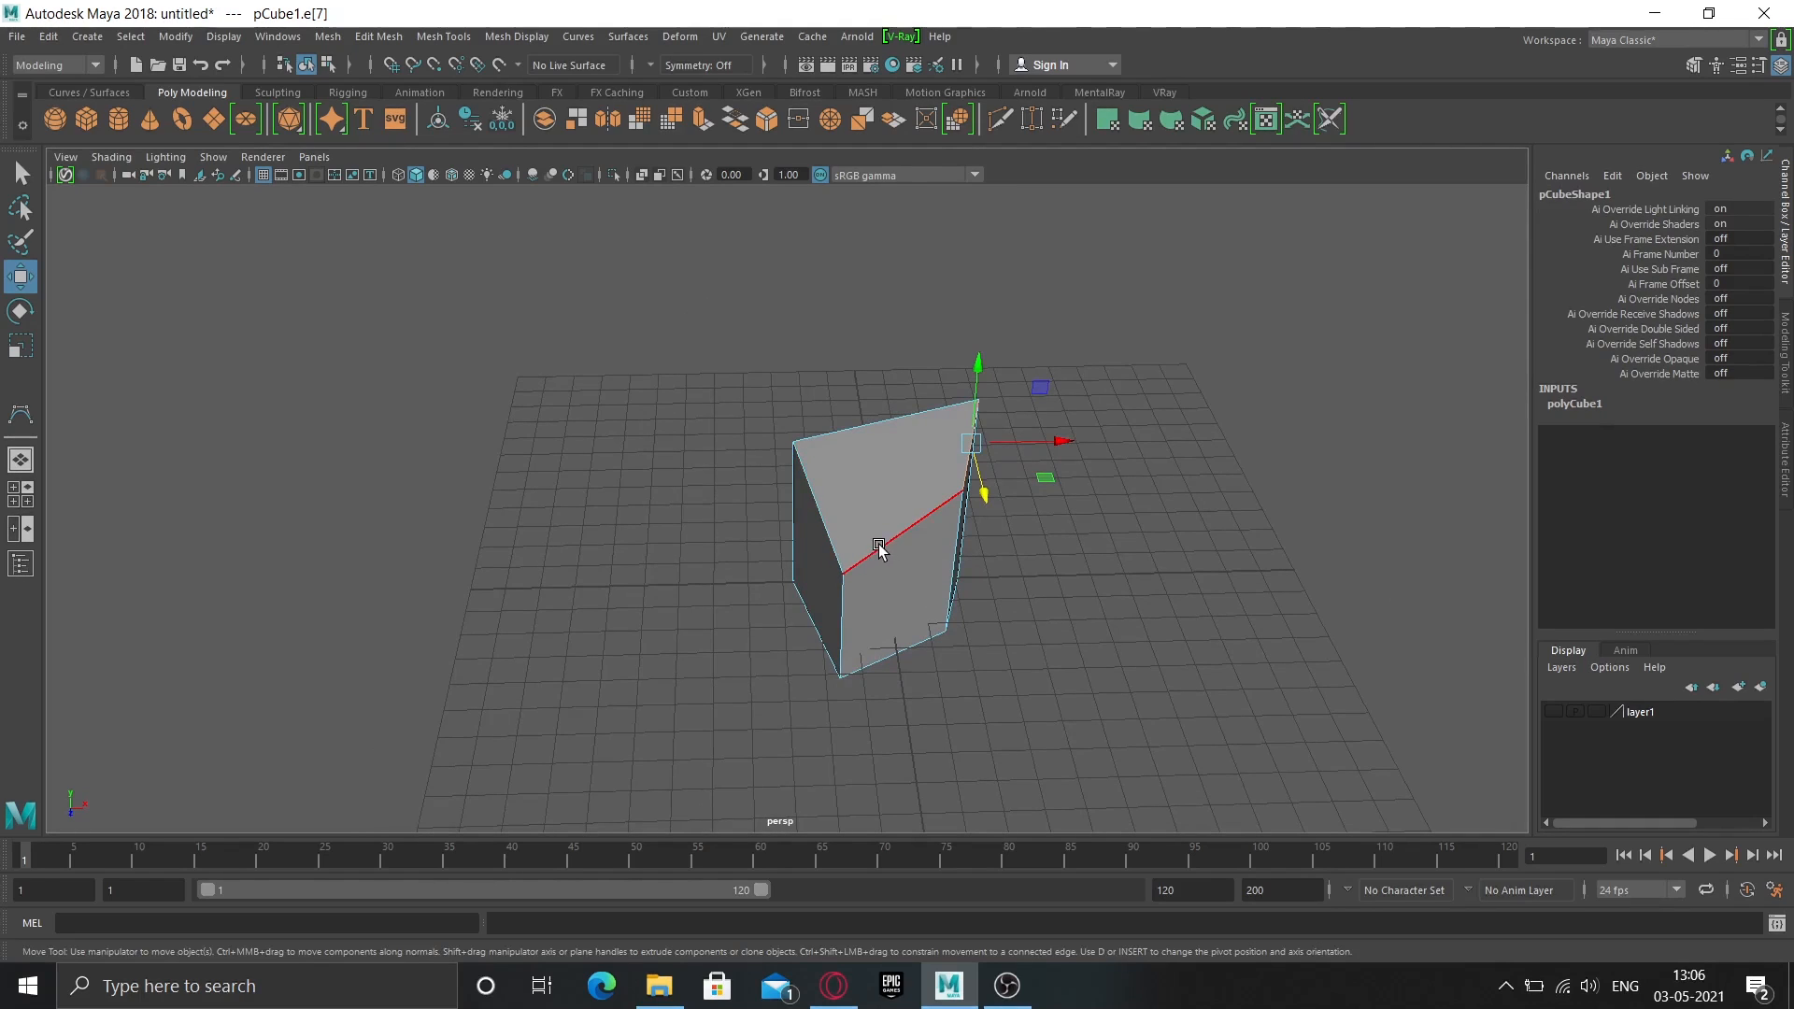
right_drag(879, 546, 788, 436)
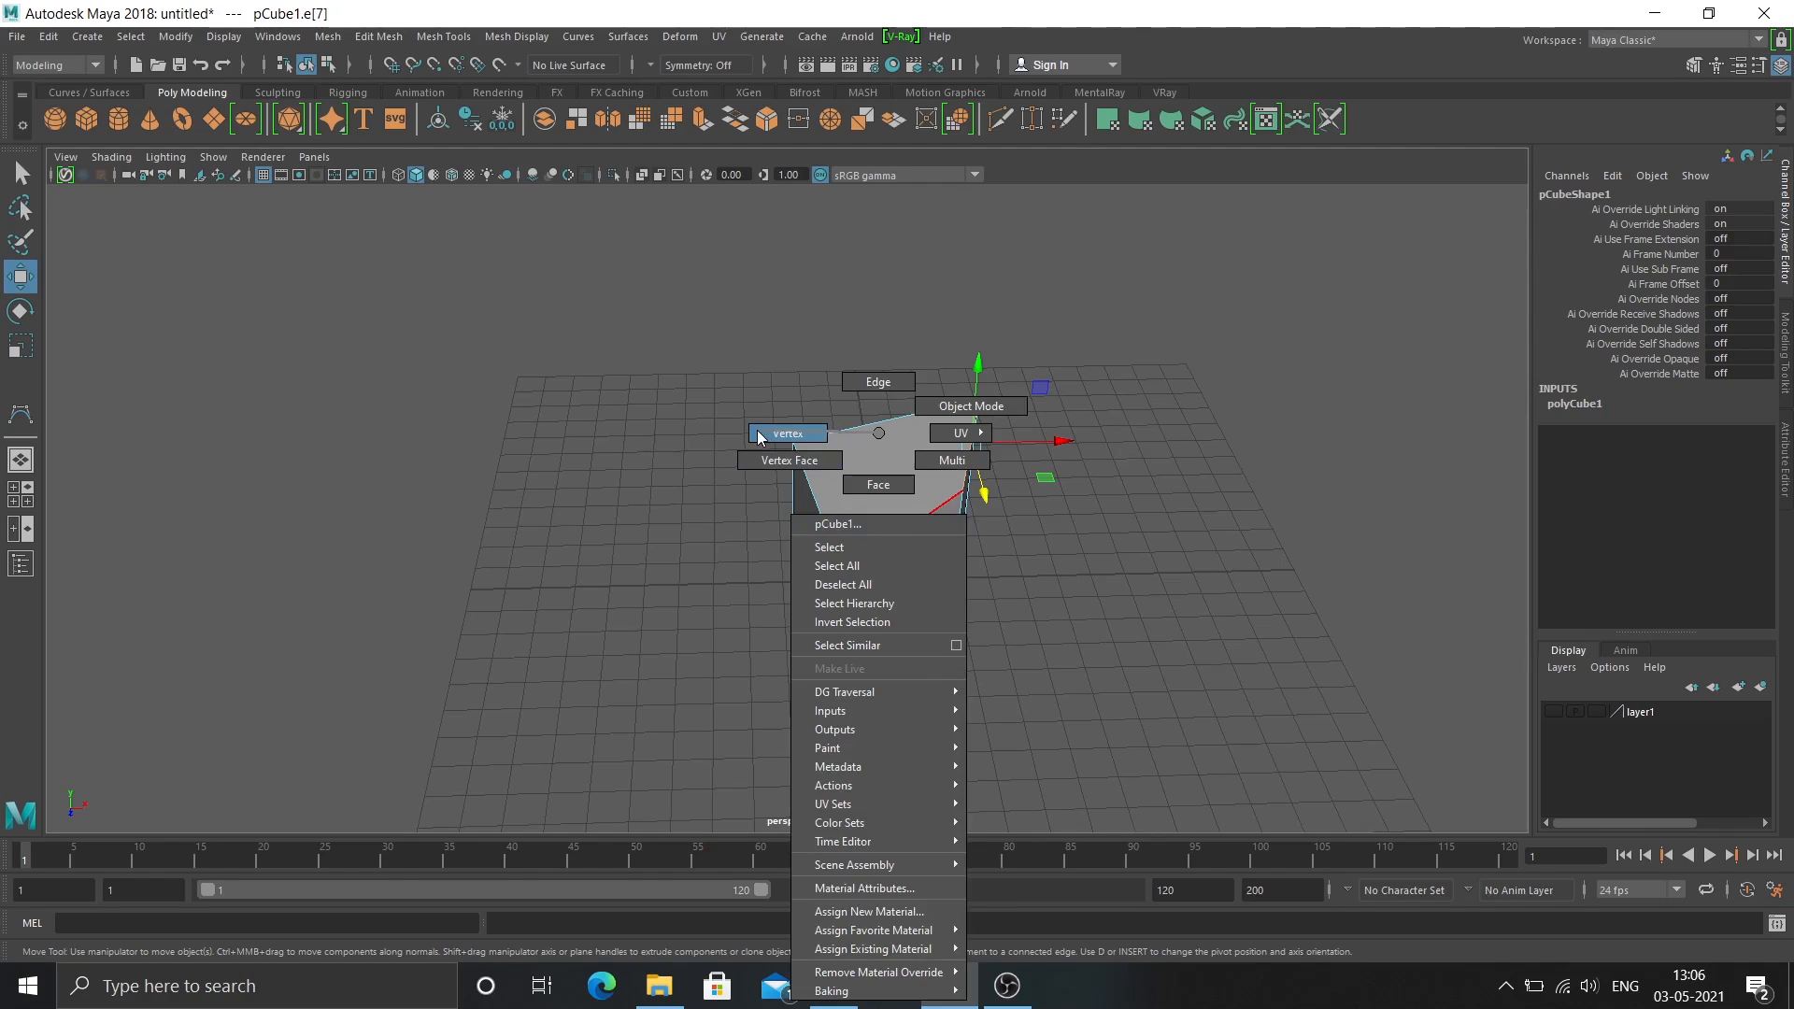
right_drag(794, 442, 794, 442)
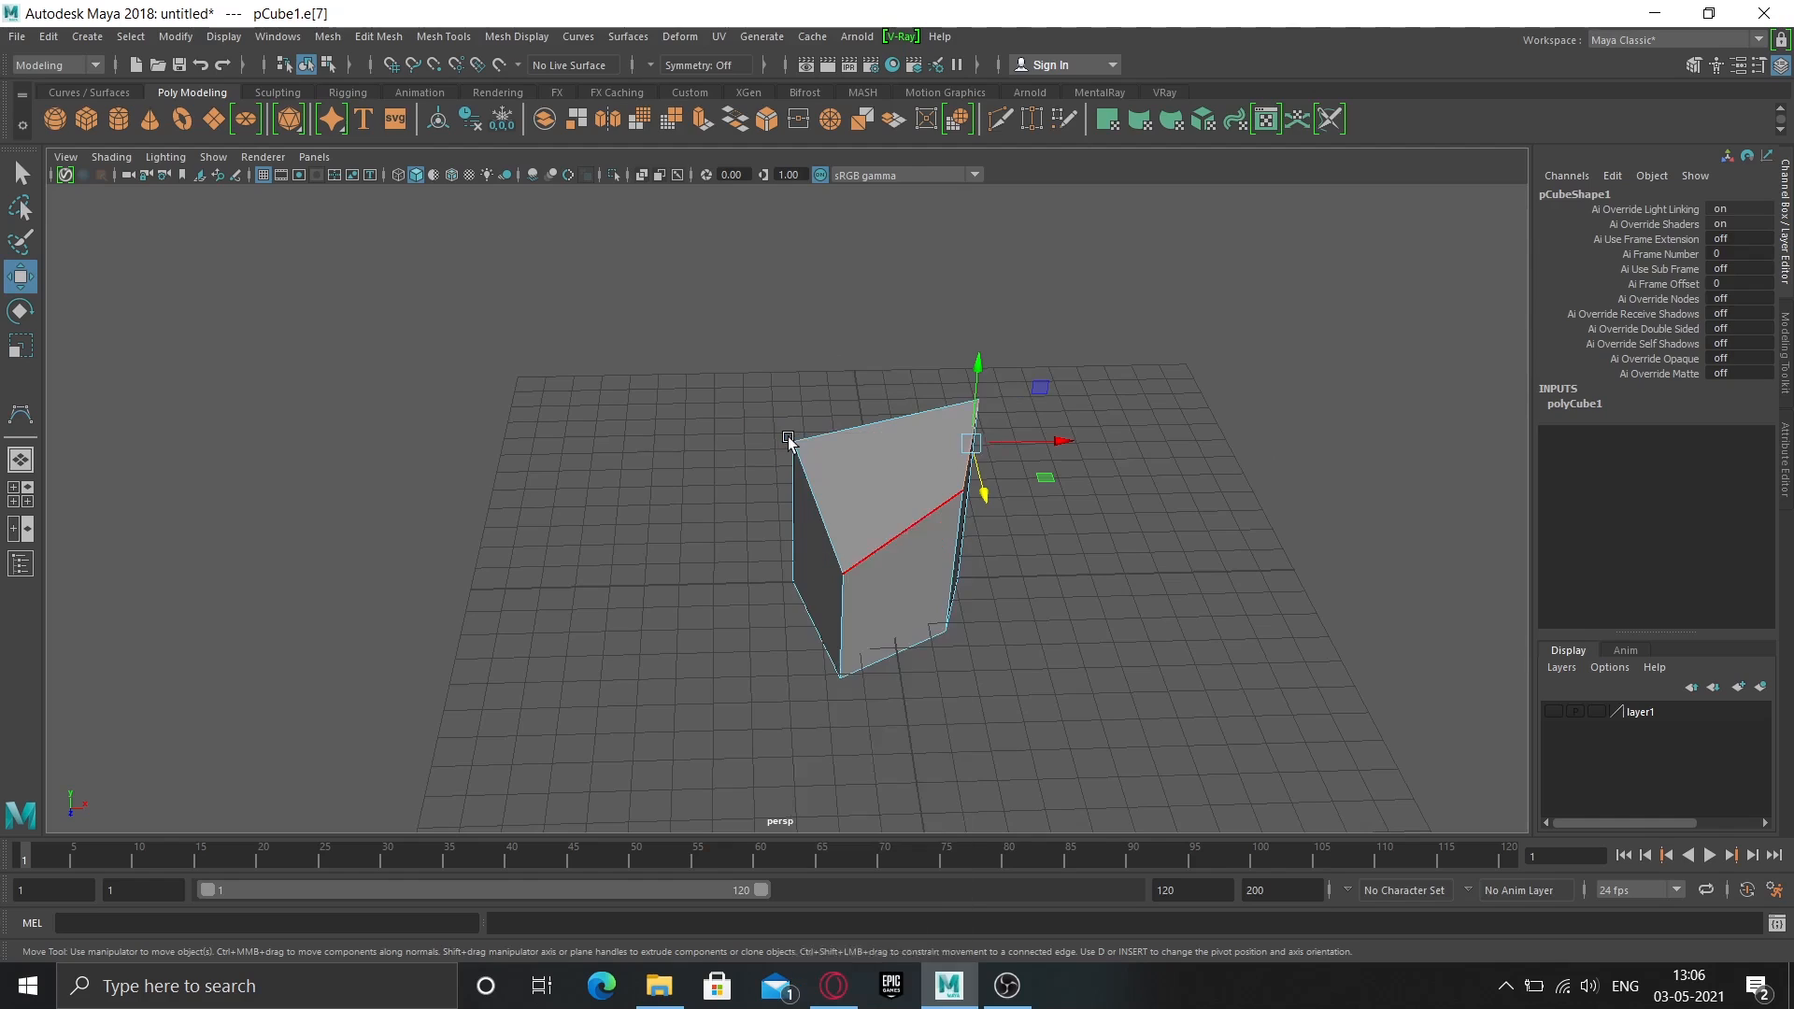
click(840, 576)
mouse_move(850, 501)
mouse_down()
mouse_move(841, 445)
mouse_move(839, 506)
mouse_up()
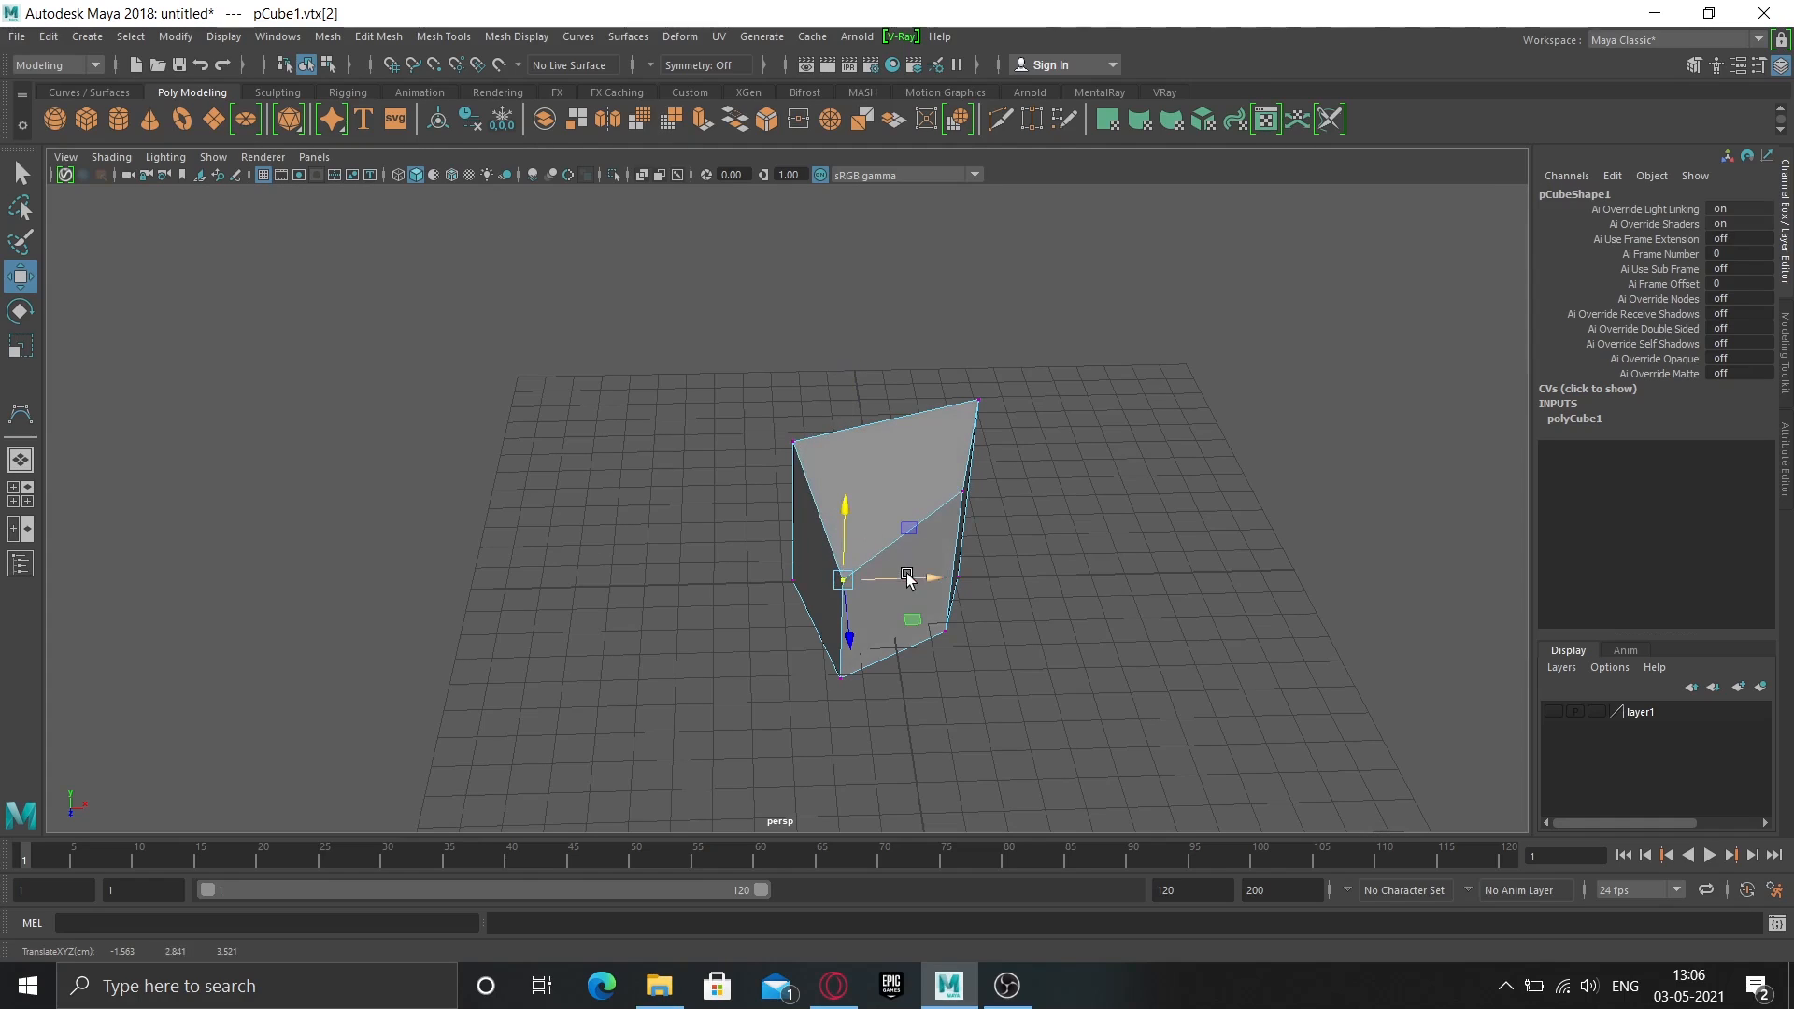
Return the deformed cube to object mode so it is selected as a whole.
alt+drag(1025, 641, 897, 564)
right_click(913, 434)
click(1028, 406)
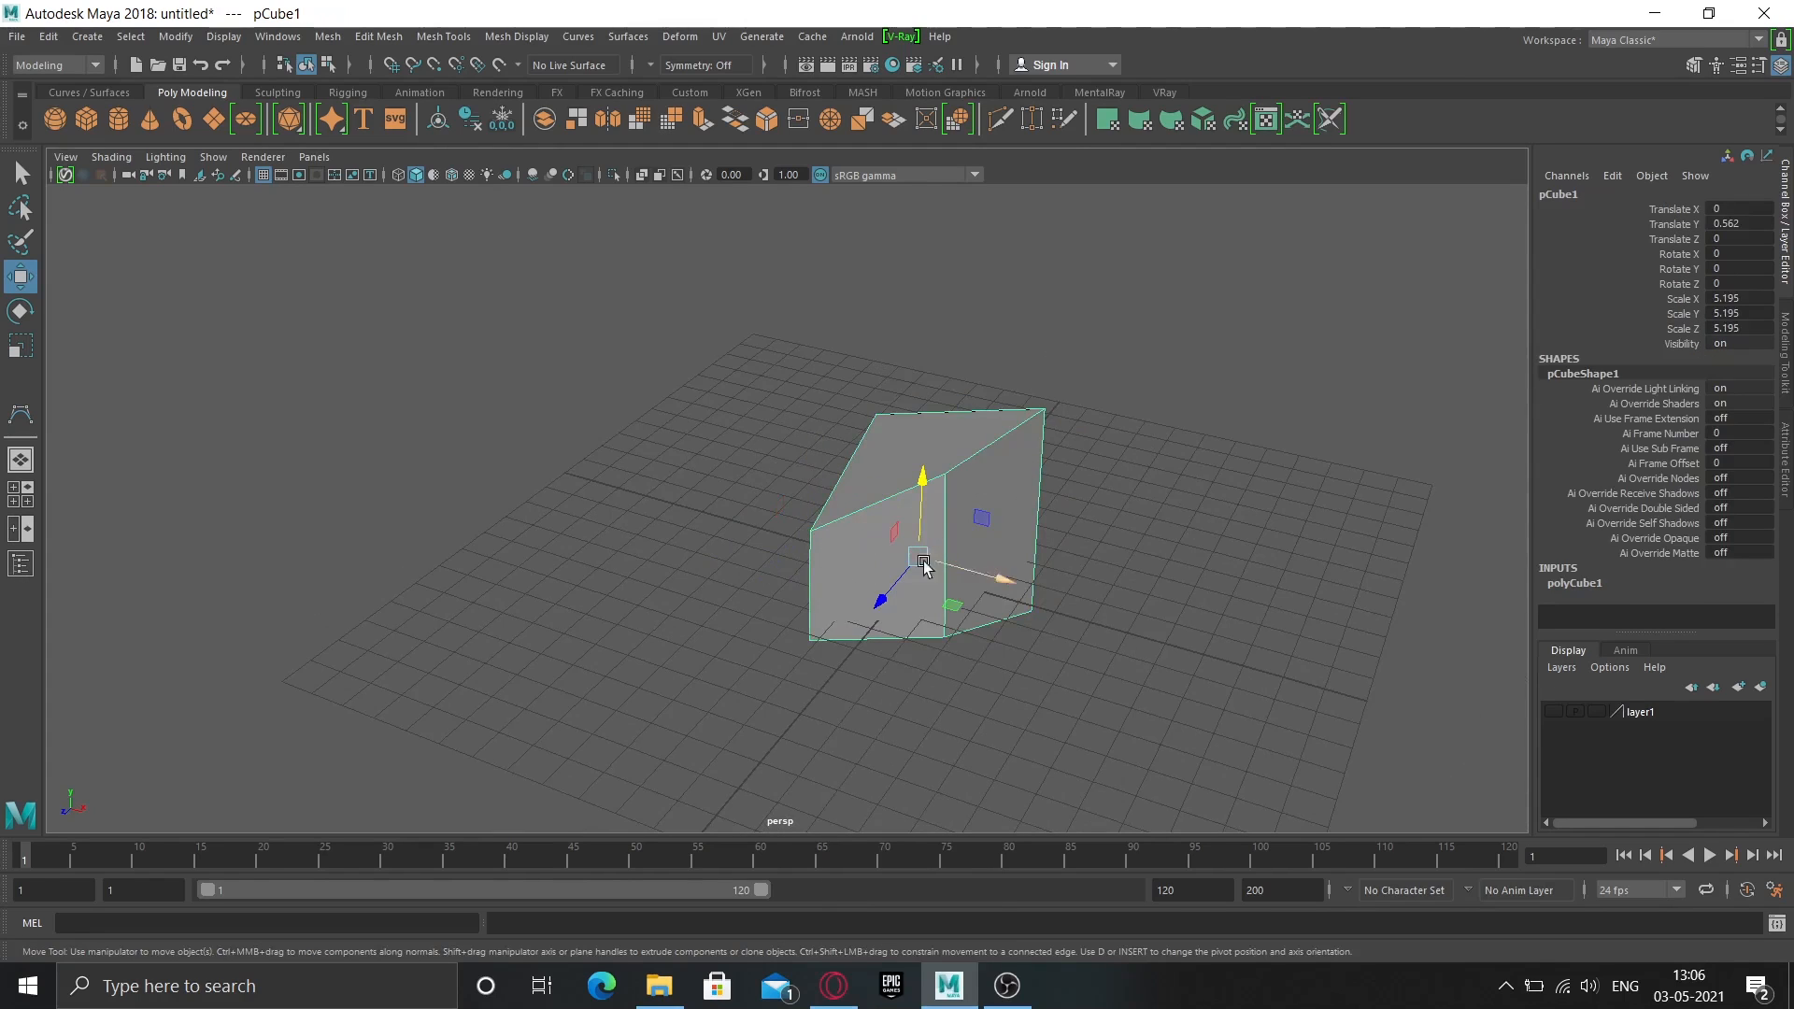
alt+drag(921, 560, 882, 473)
right_drag(806, 506, 967, 350)
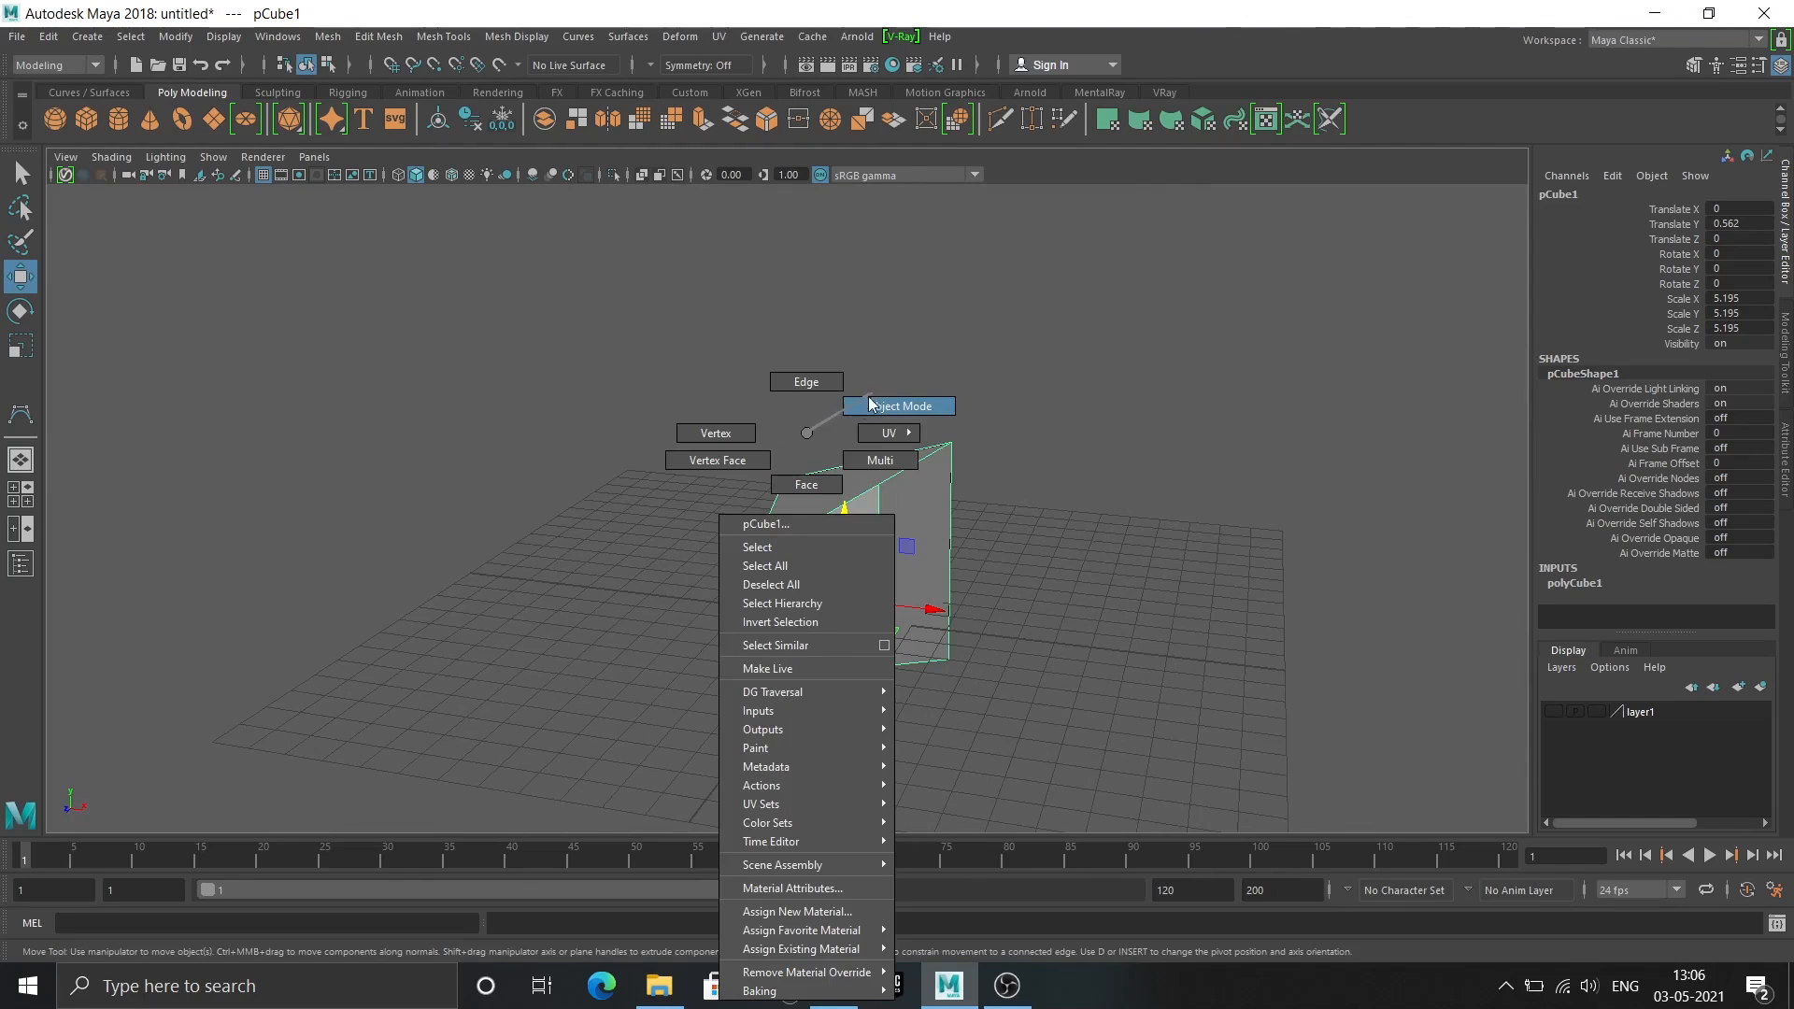
Switch the deformed cube to face mode, select its front face, and return the cube to object mode.
right_drag(869, 404, 804, 357)
right_drag(823, 535, 823, 484)
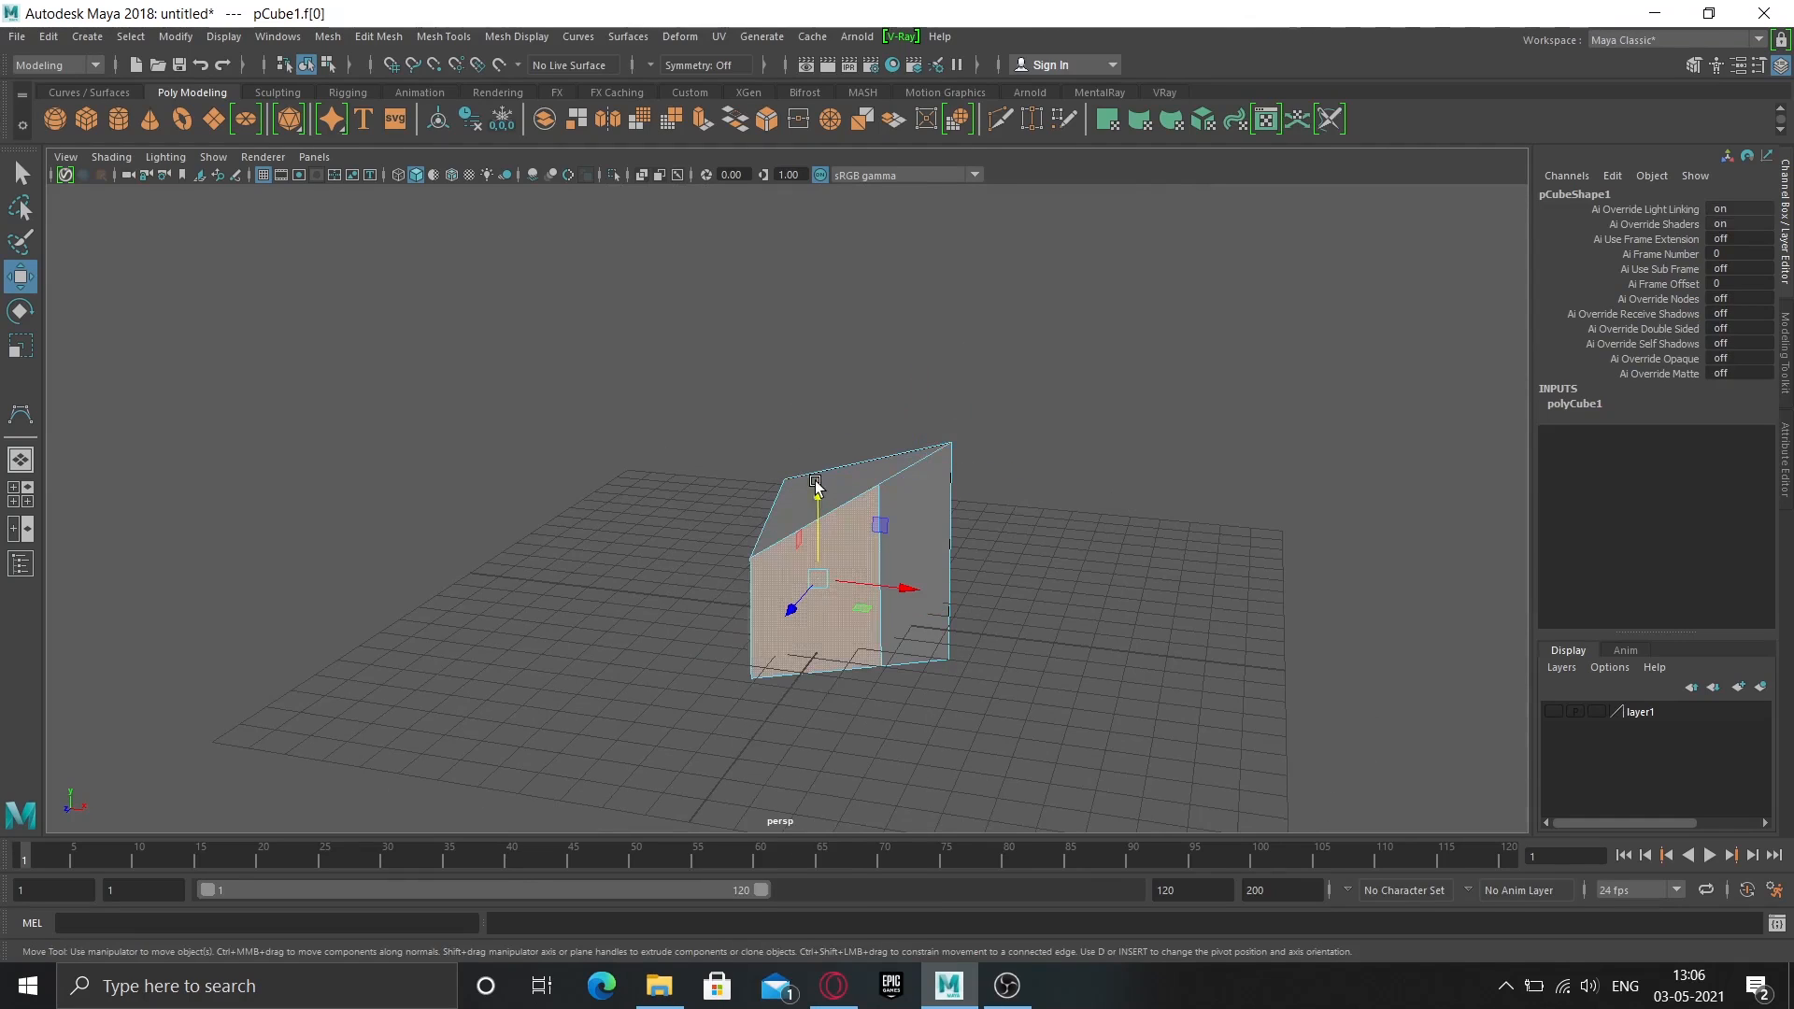
click(742, 589)
alt+drag(761, 541, 773, 569)
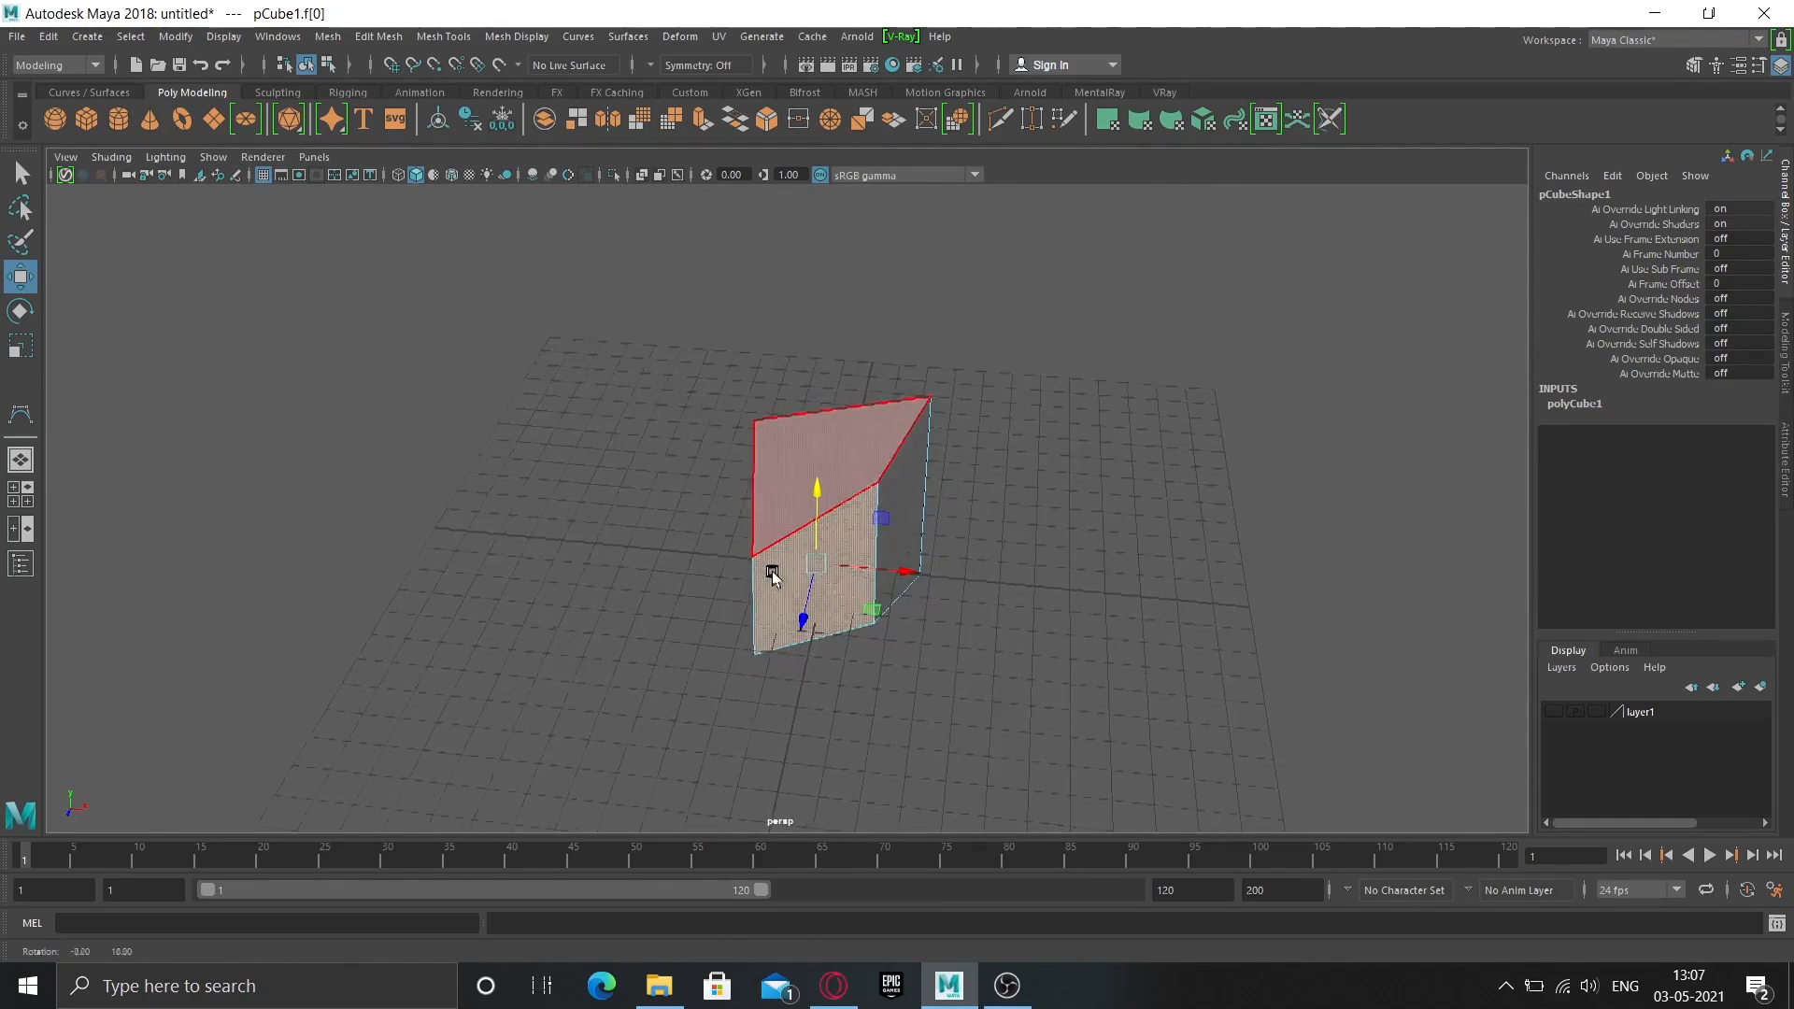
right_drag(778, 433, 934, 378)
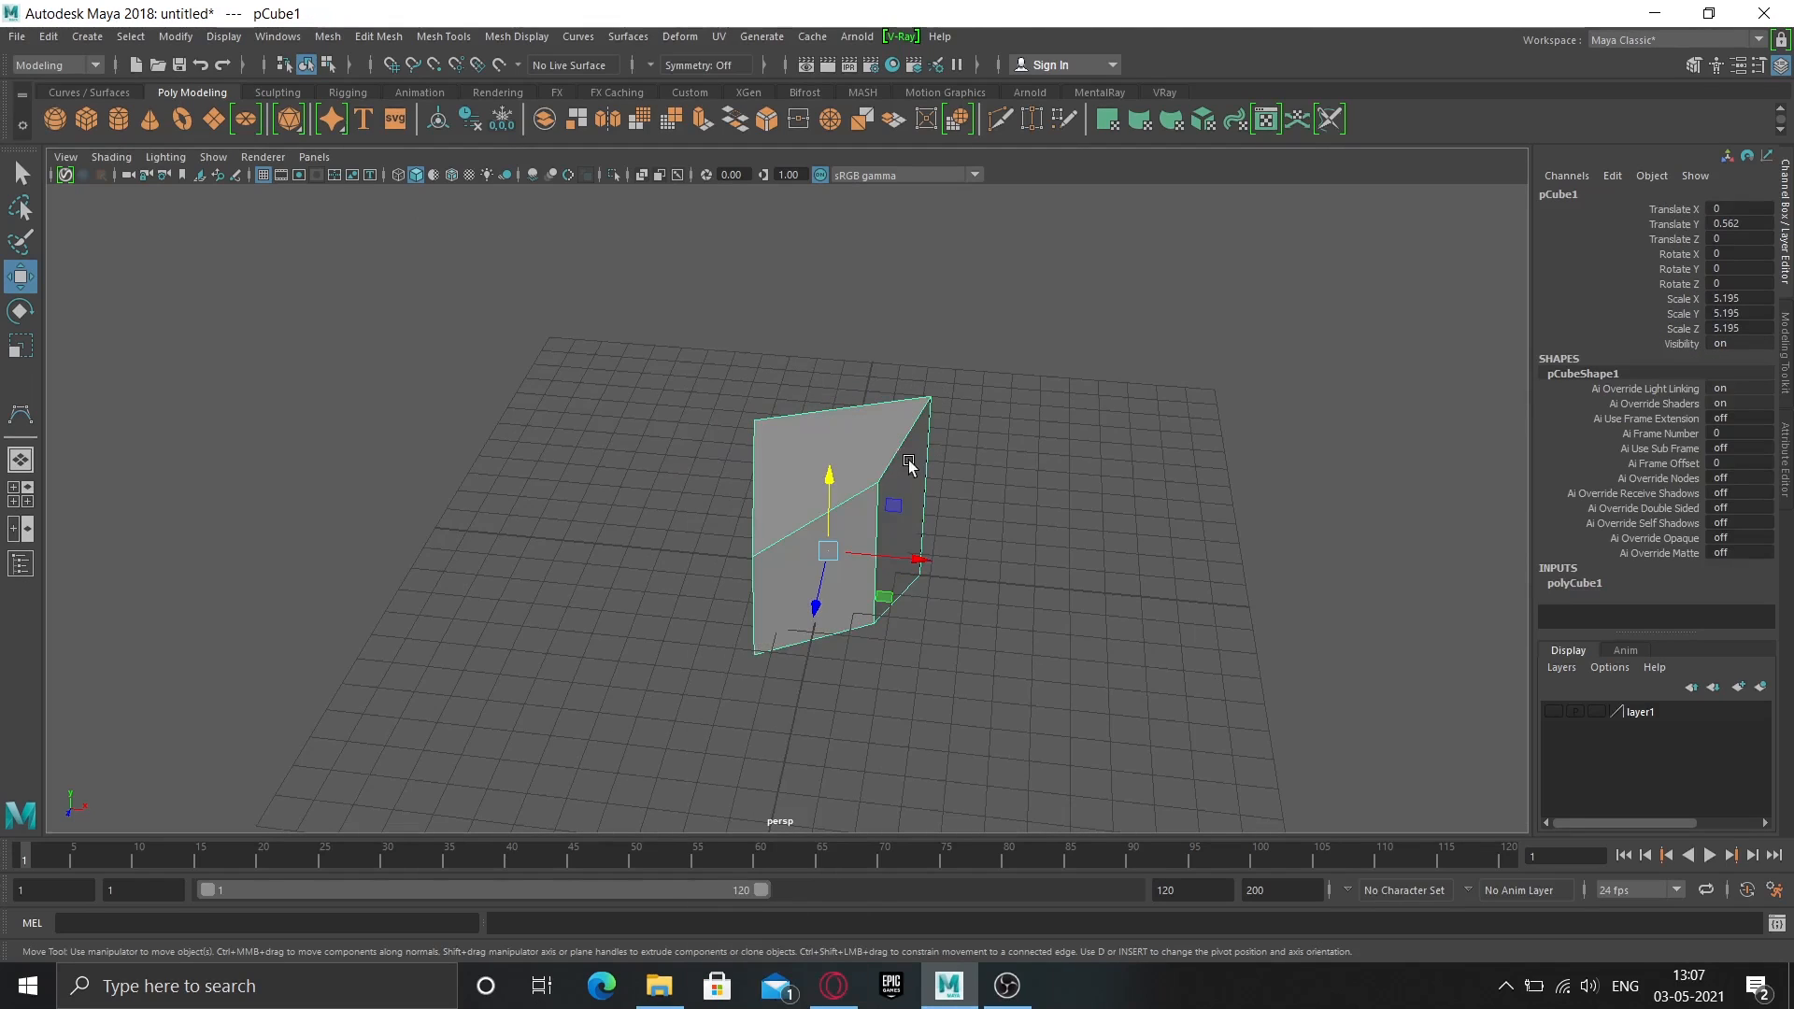
alt+drag(1005, 496, 908, 512)
right_drag(831, 471, 944, 438)
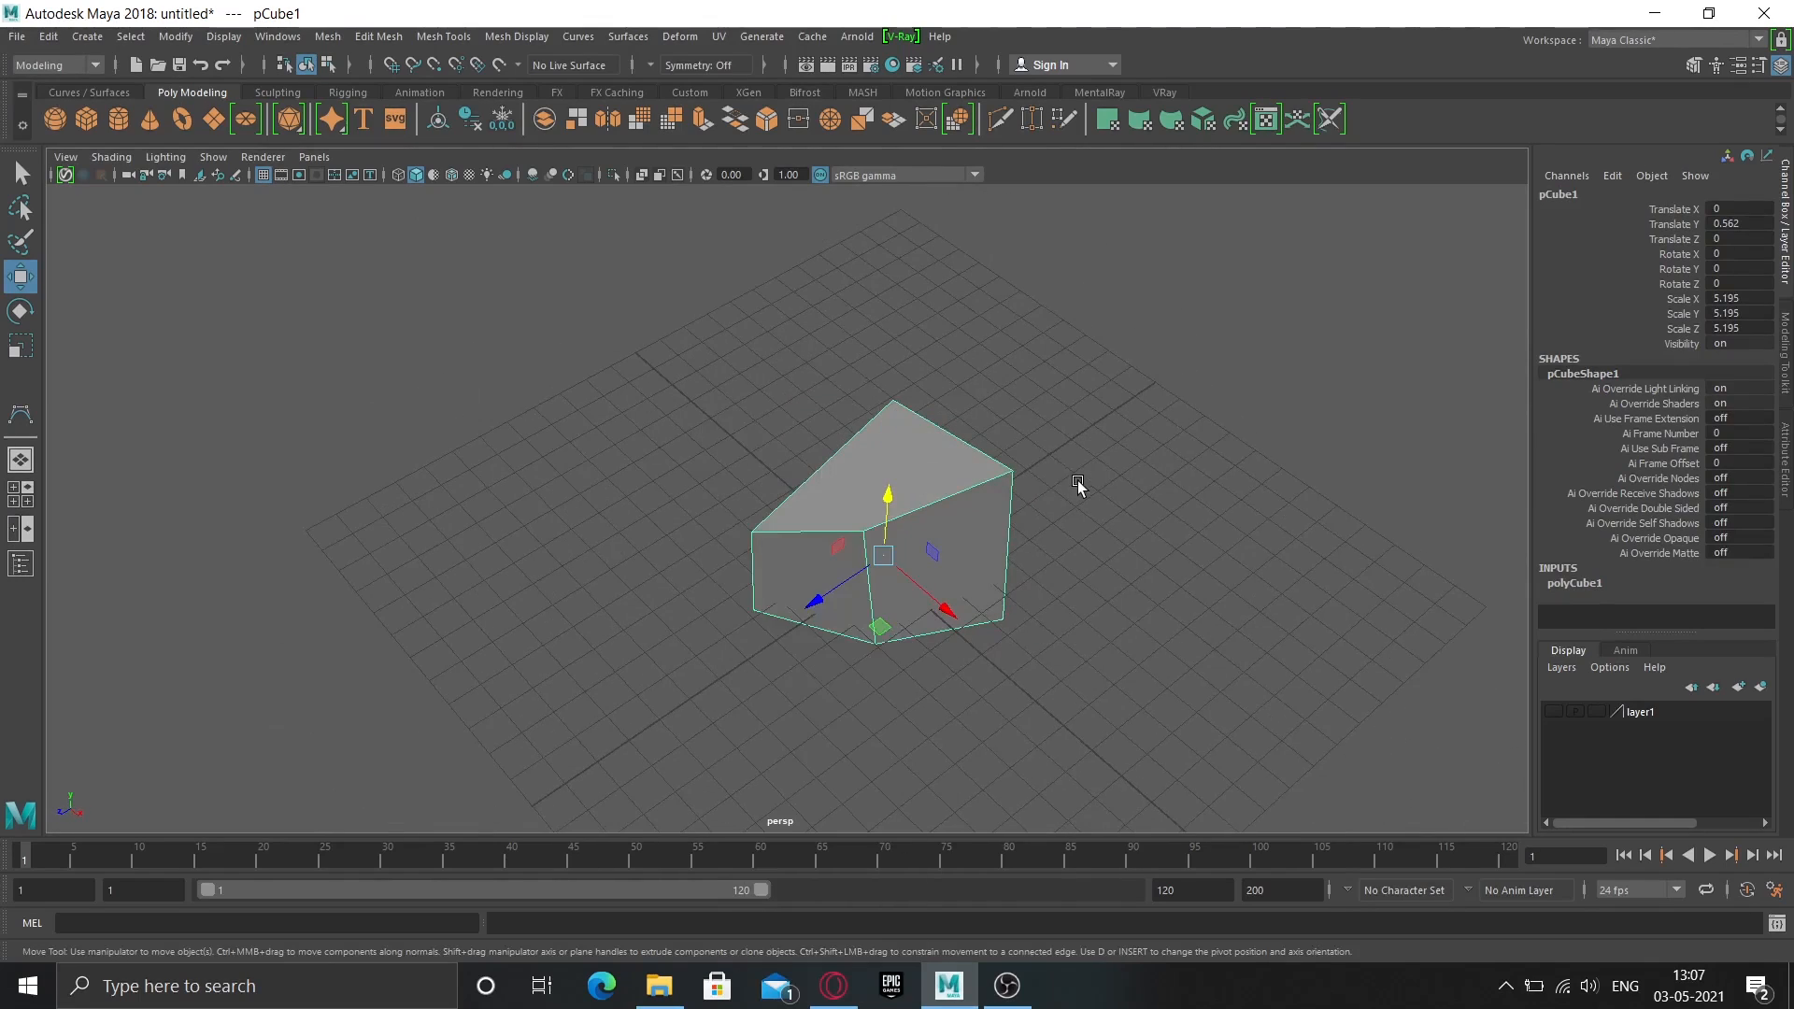
Select the whole deformed cube and delete it from the scene.
click(1078, 487)
alt+drag(746, 650, 821, 573)
click(820, 573)
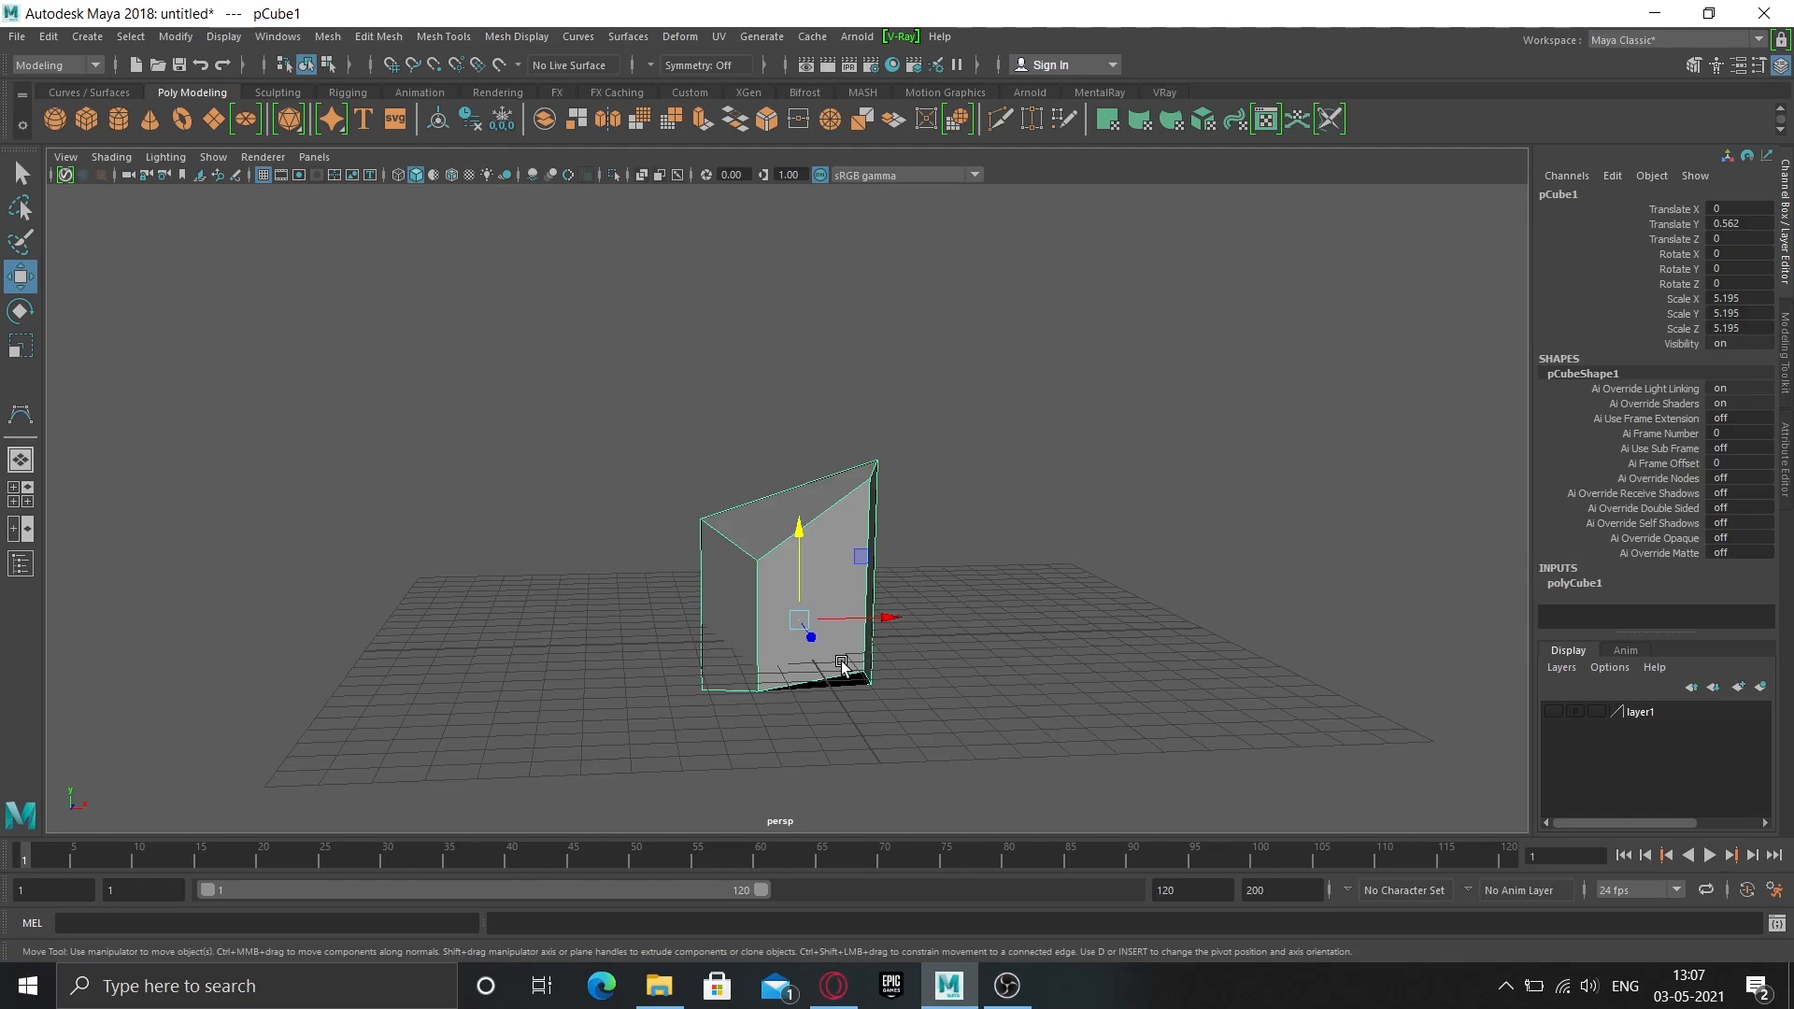
key(Delete)
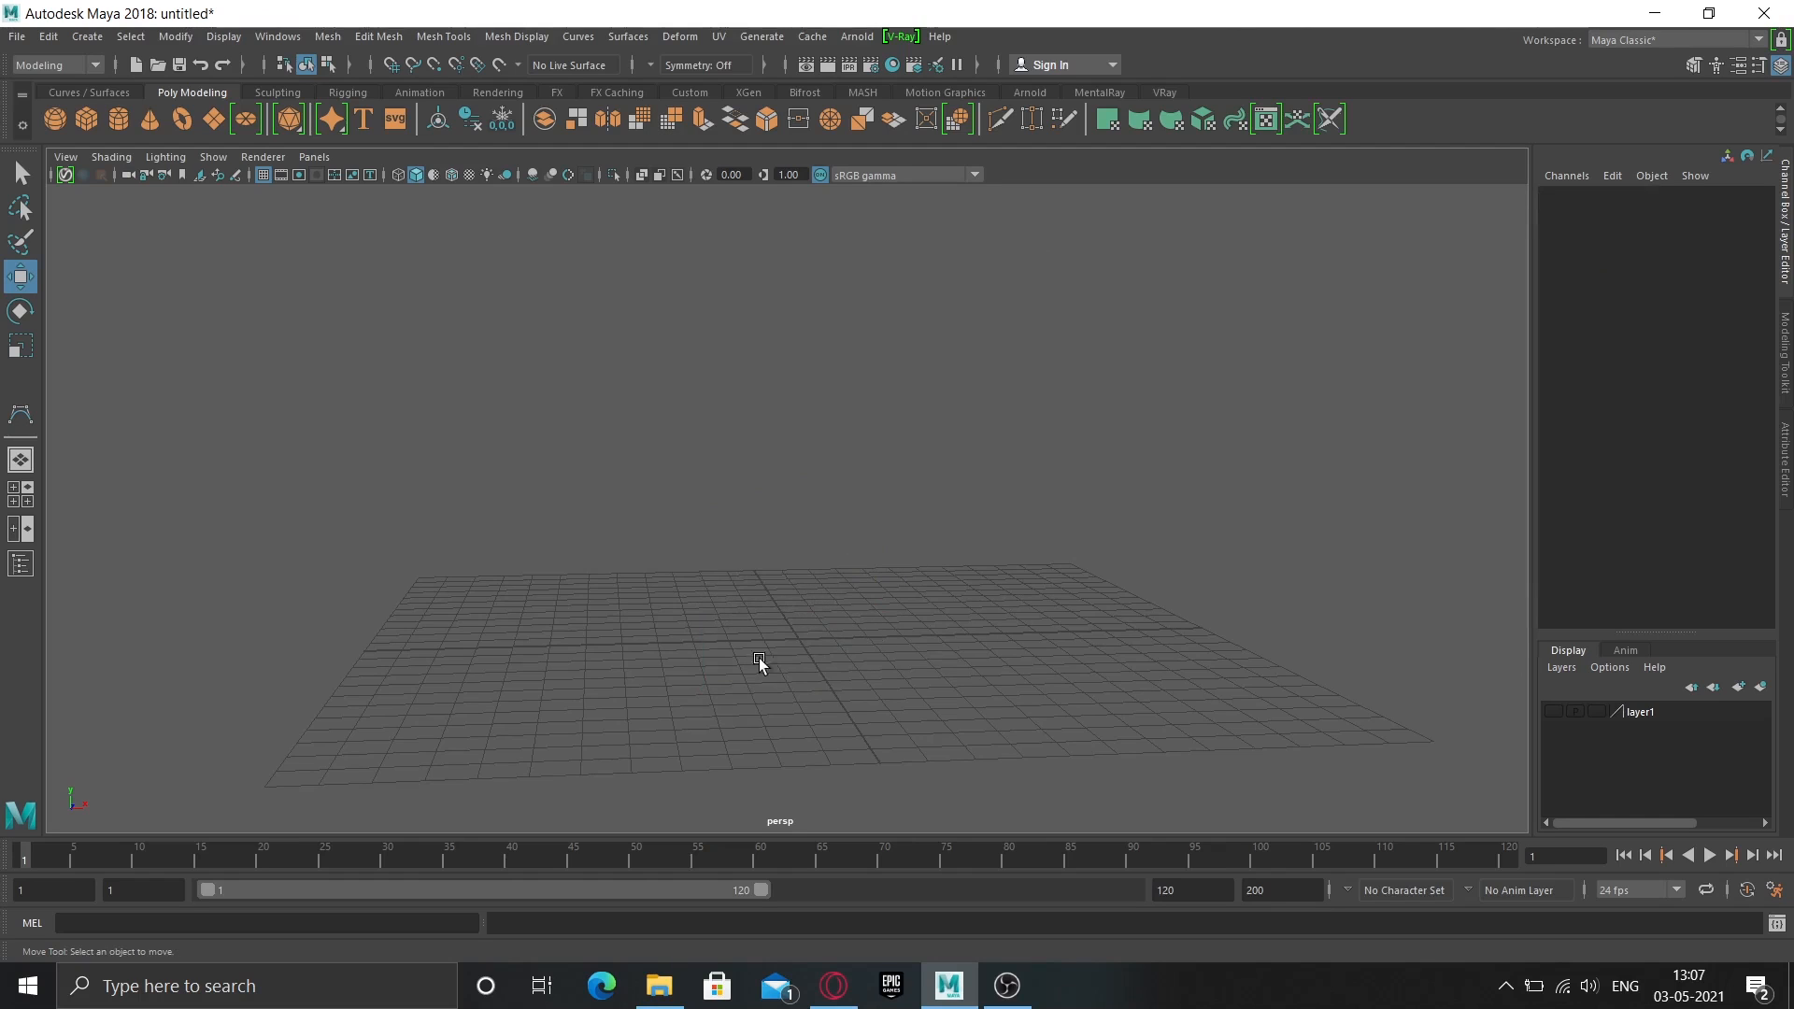
Switch from the perspective view to a full-size front view through the four-view layout.
alt+drag(673, 704, 776, 713)
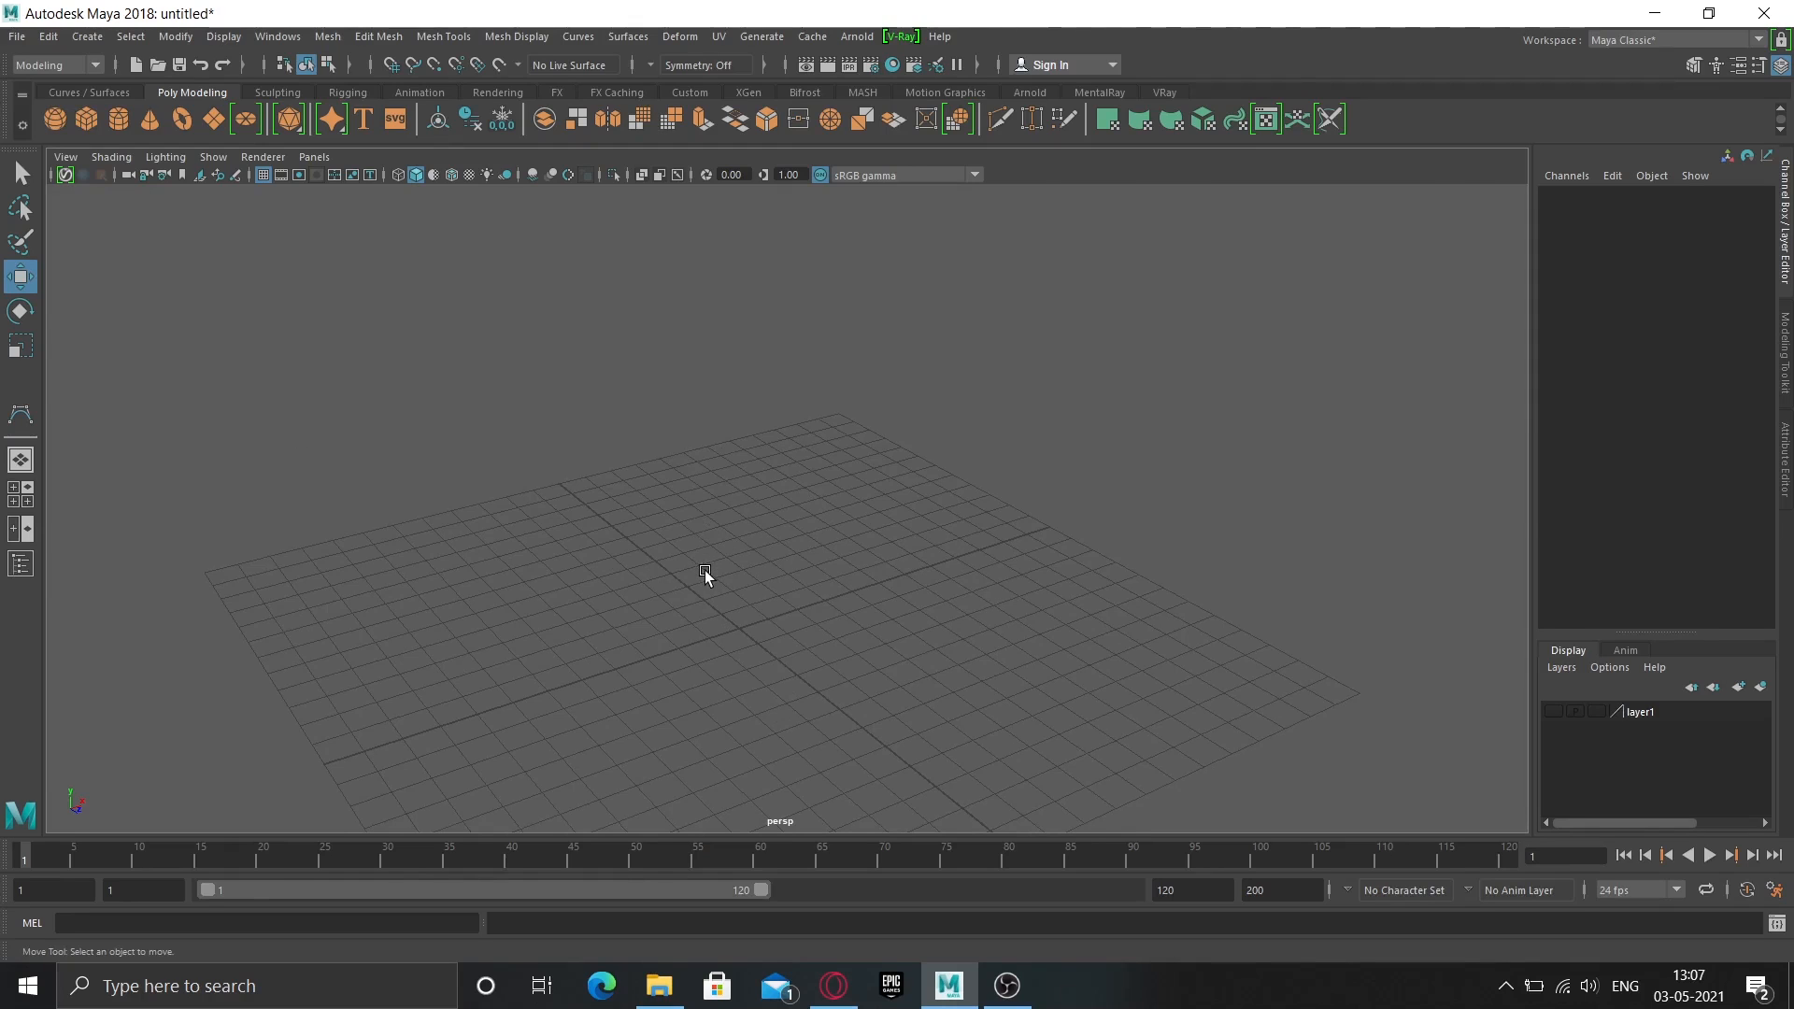
key(space)
key(space)
key(space)
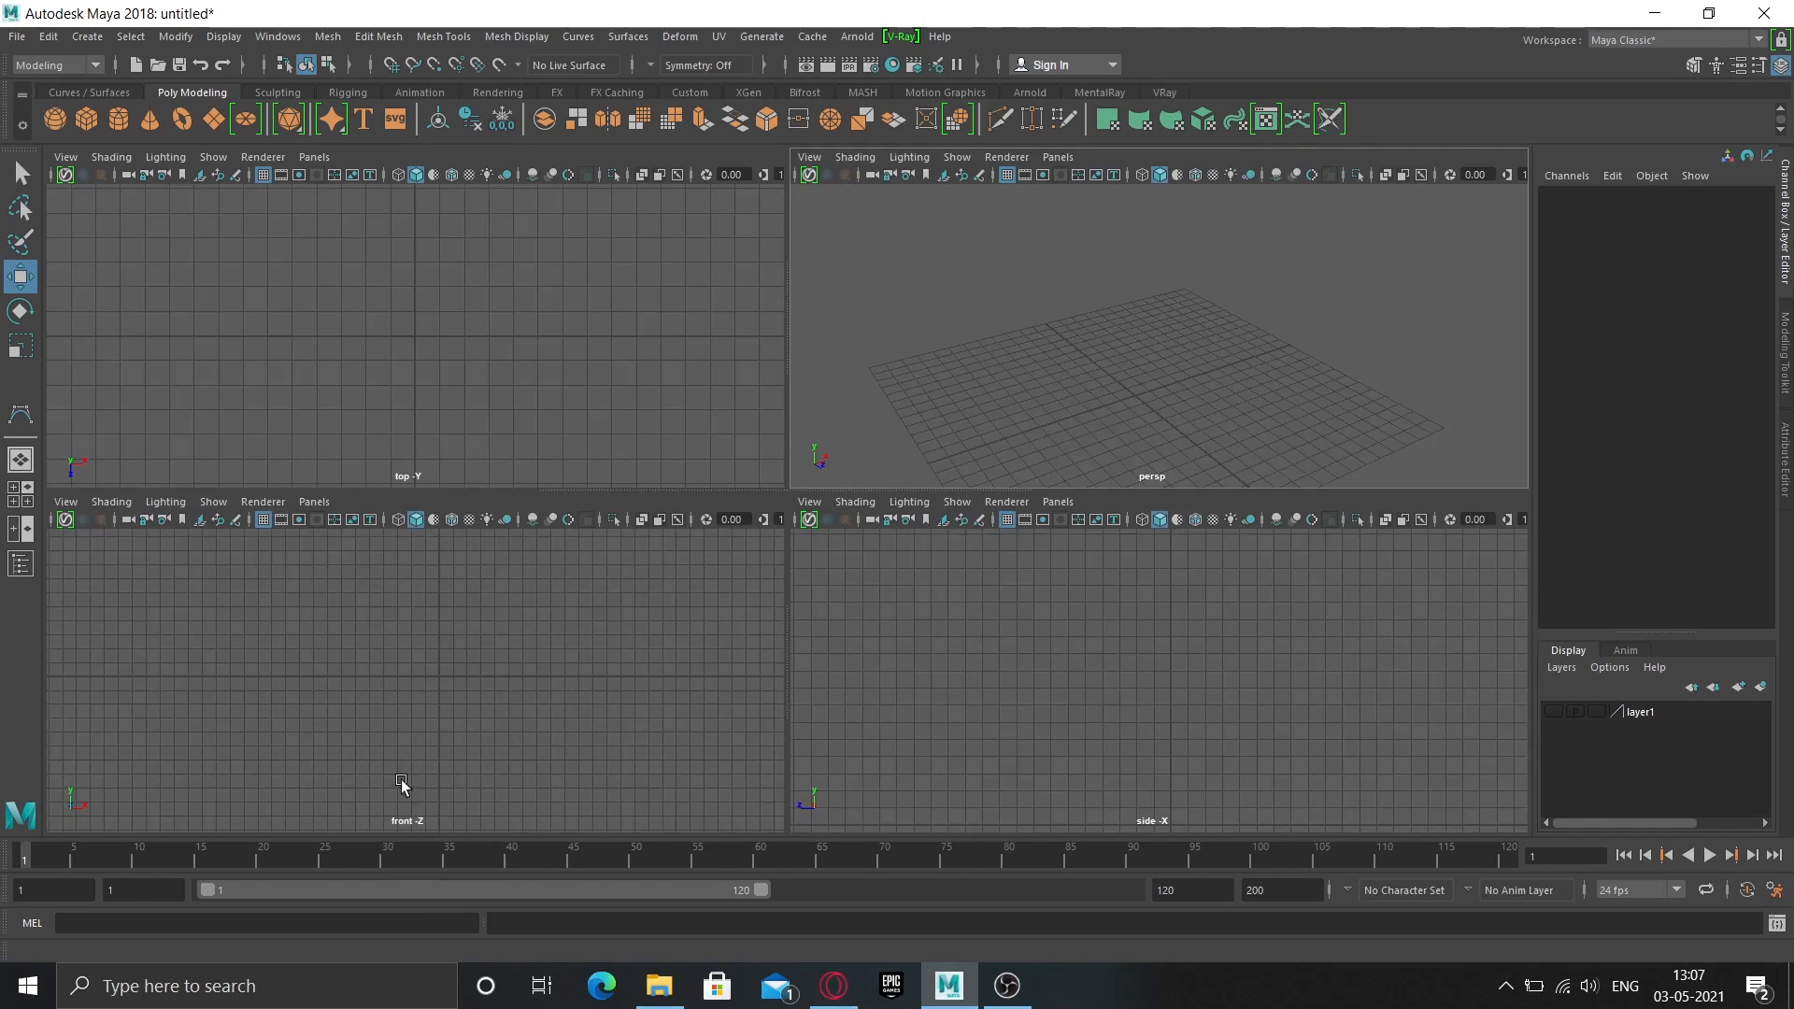
key(space)
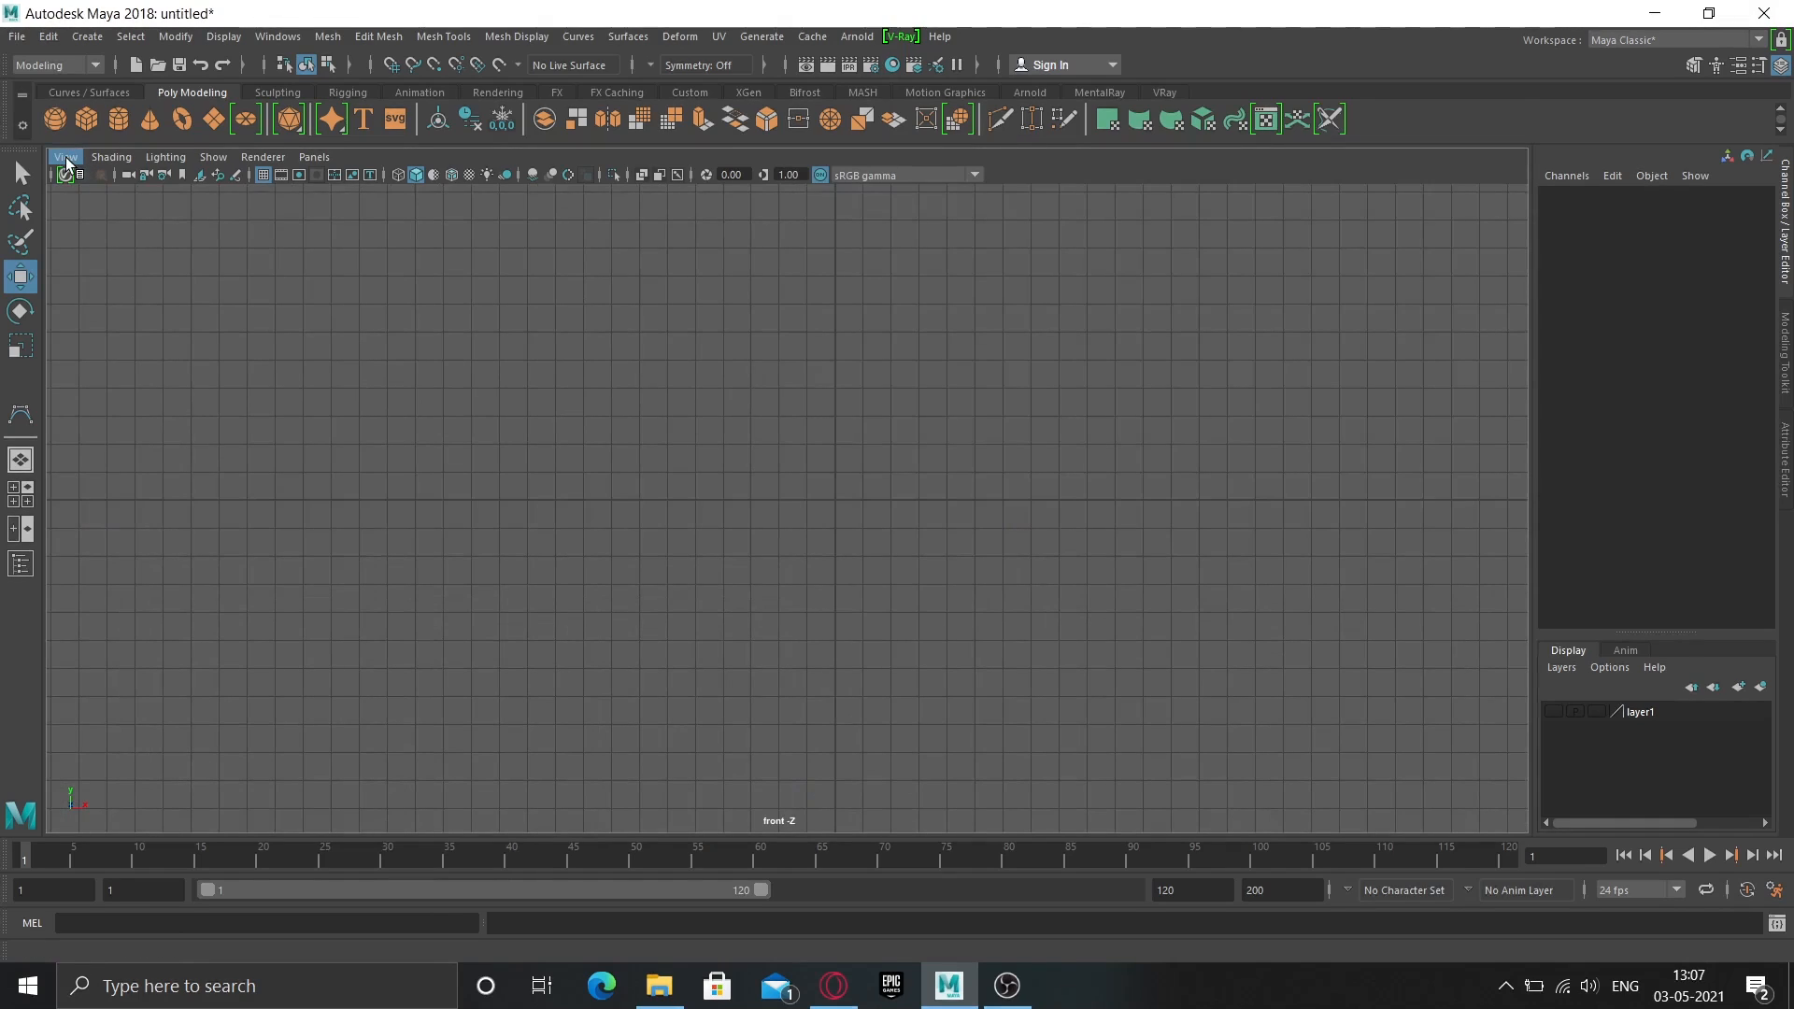
Import wine glass.jpg from the Desktop as an image plane in the front view.
click(65, 157)
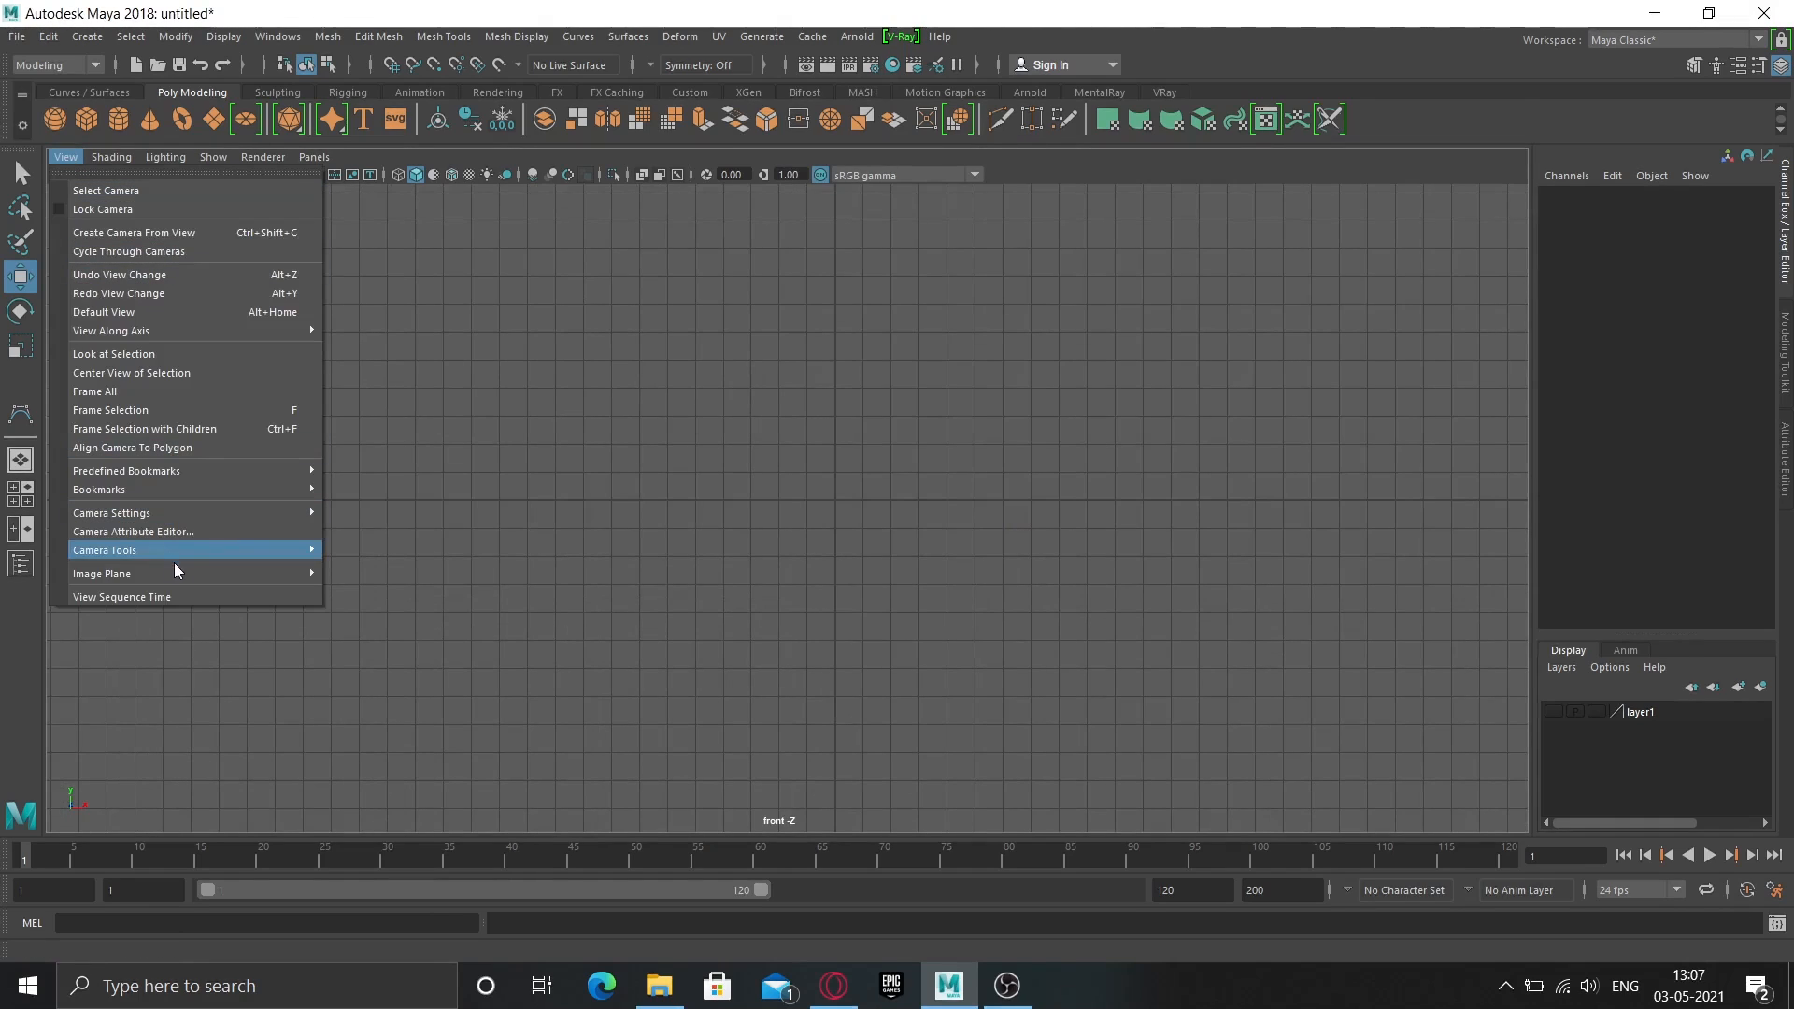
mouse_move(109, 580)
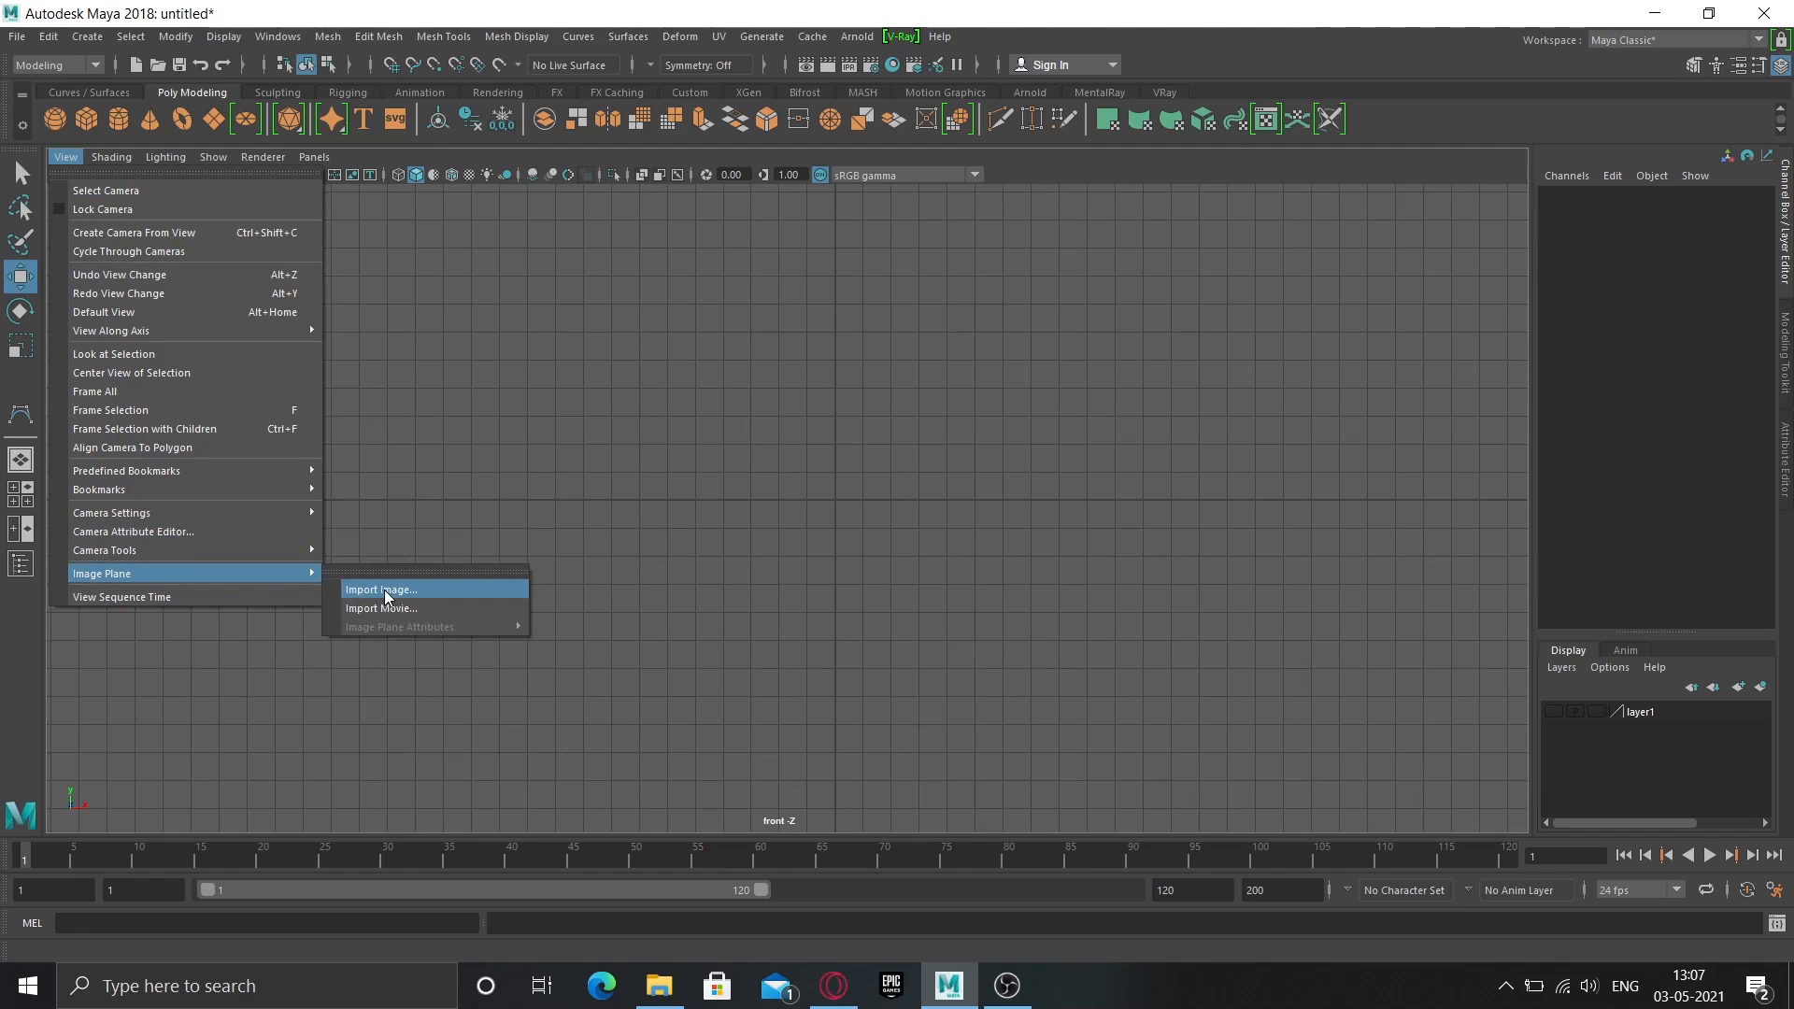
click(384, 590)
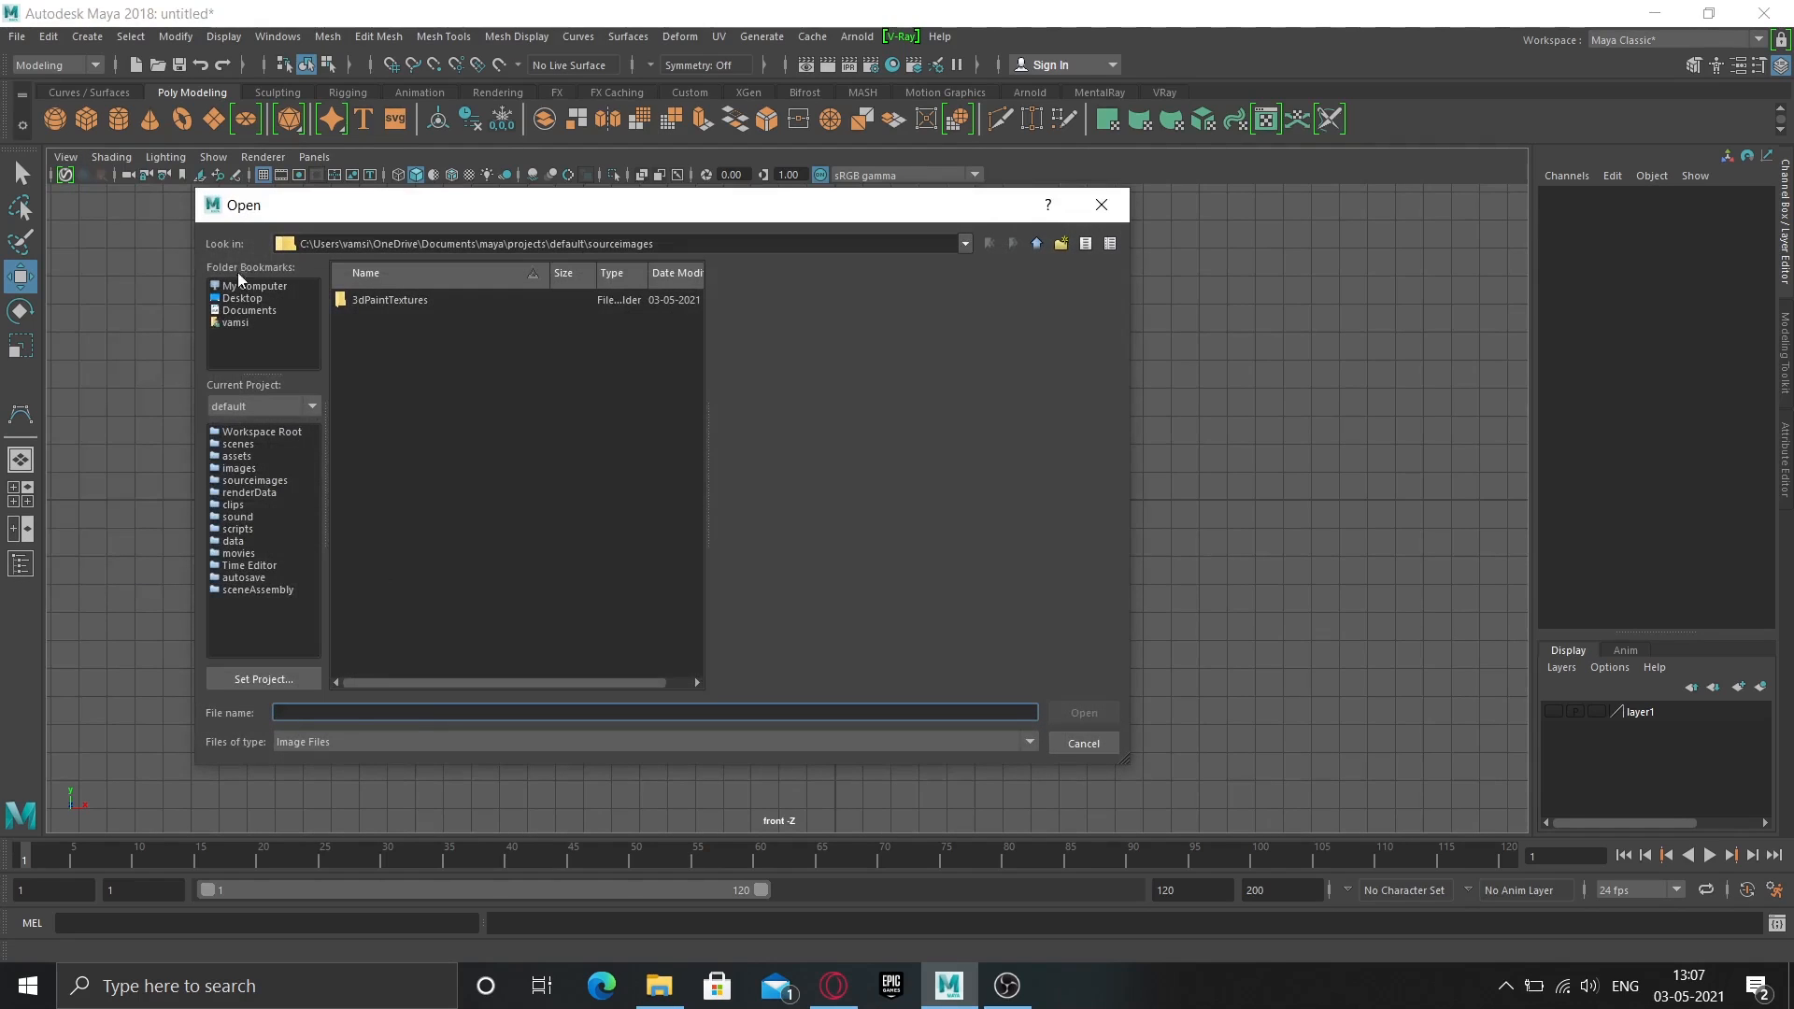
click(250, 299)
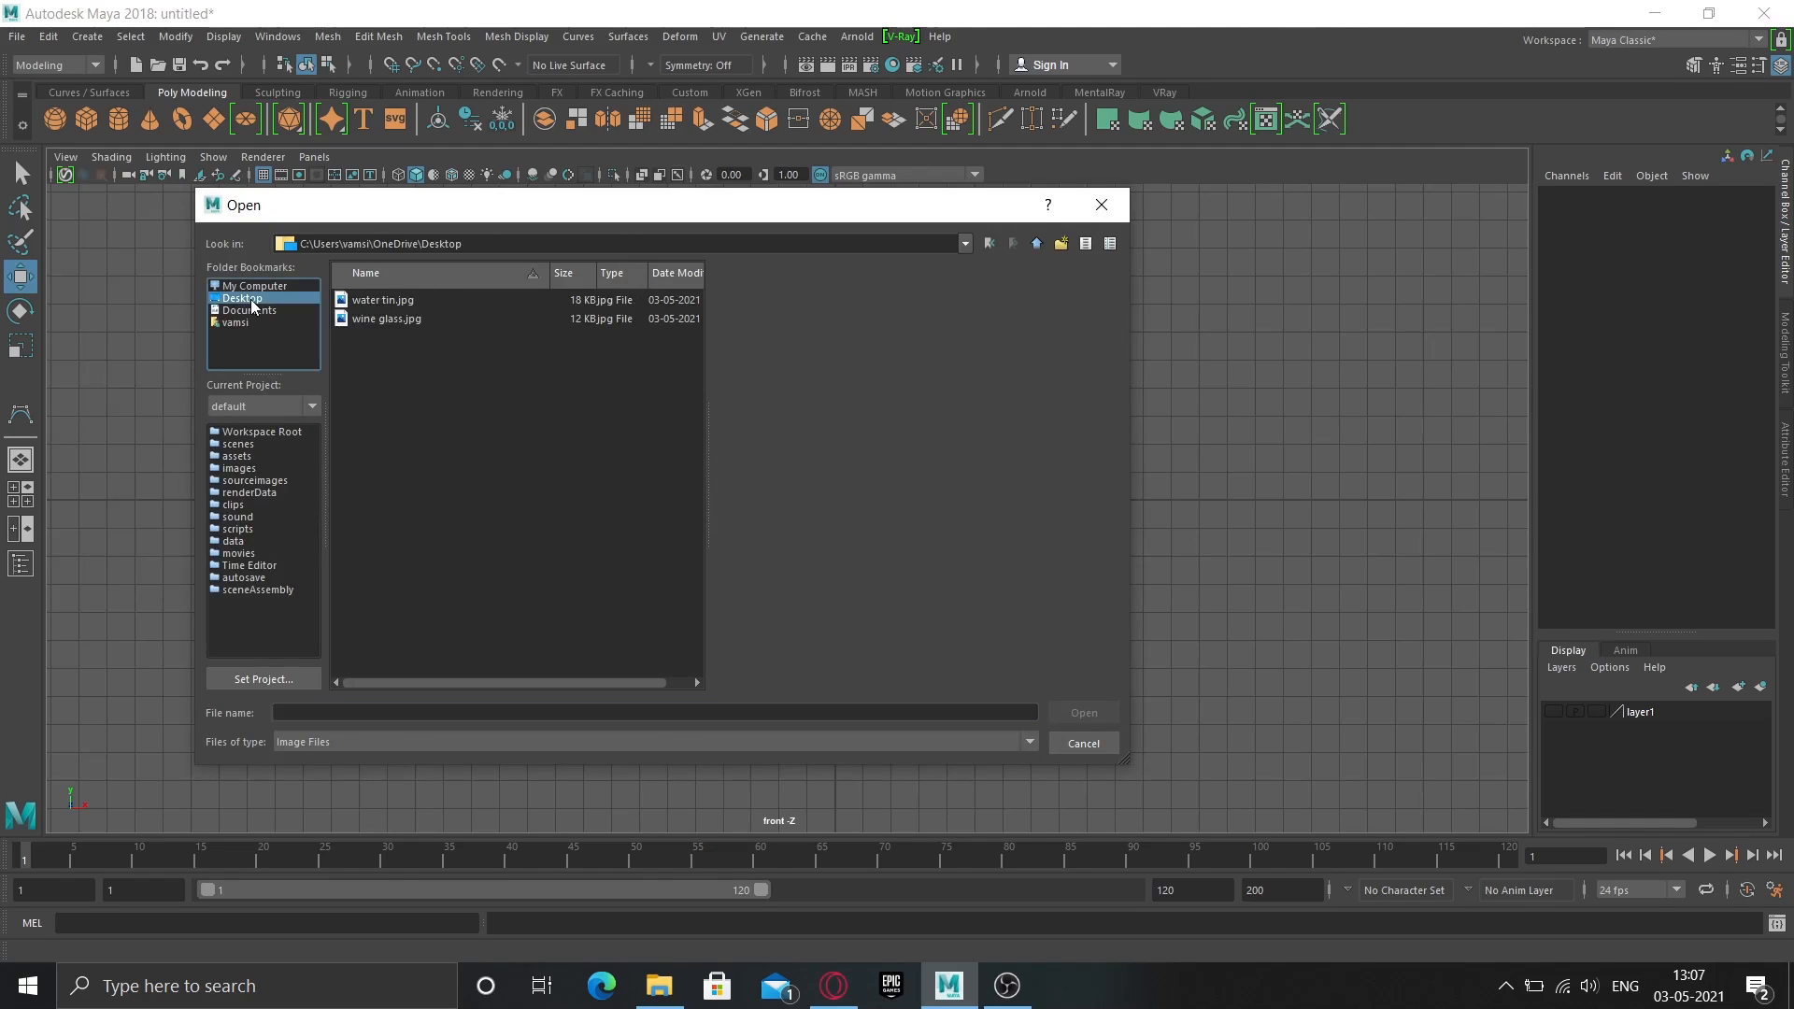
click(370, 301)
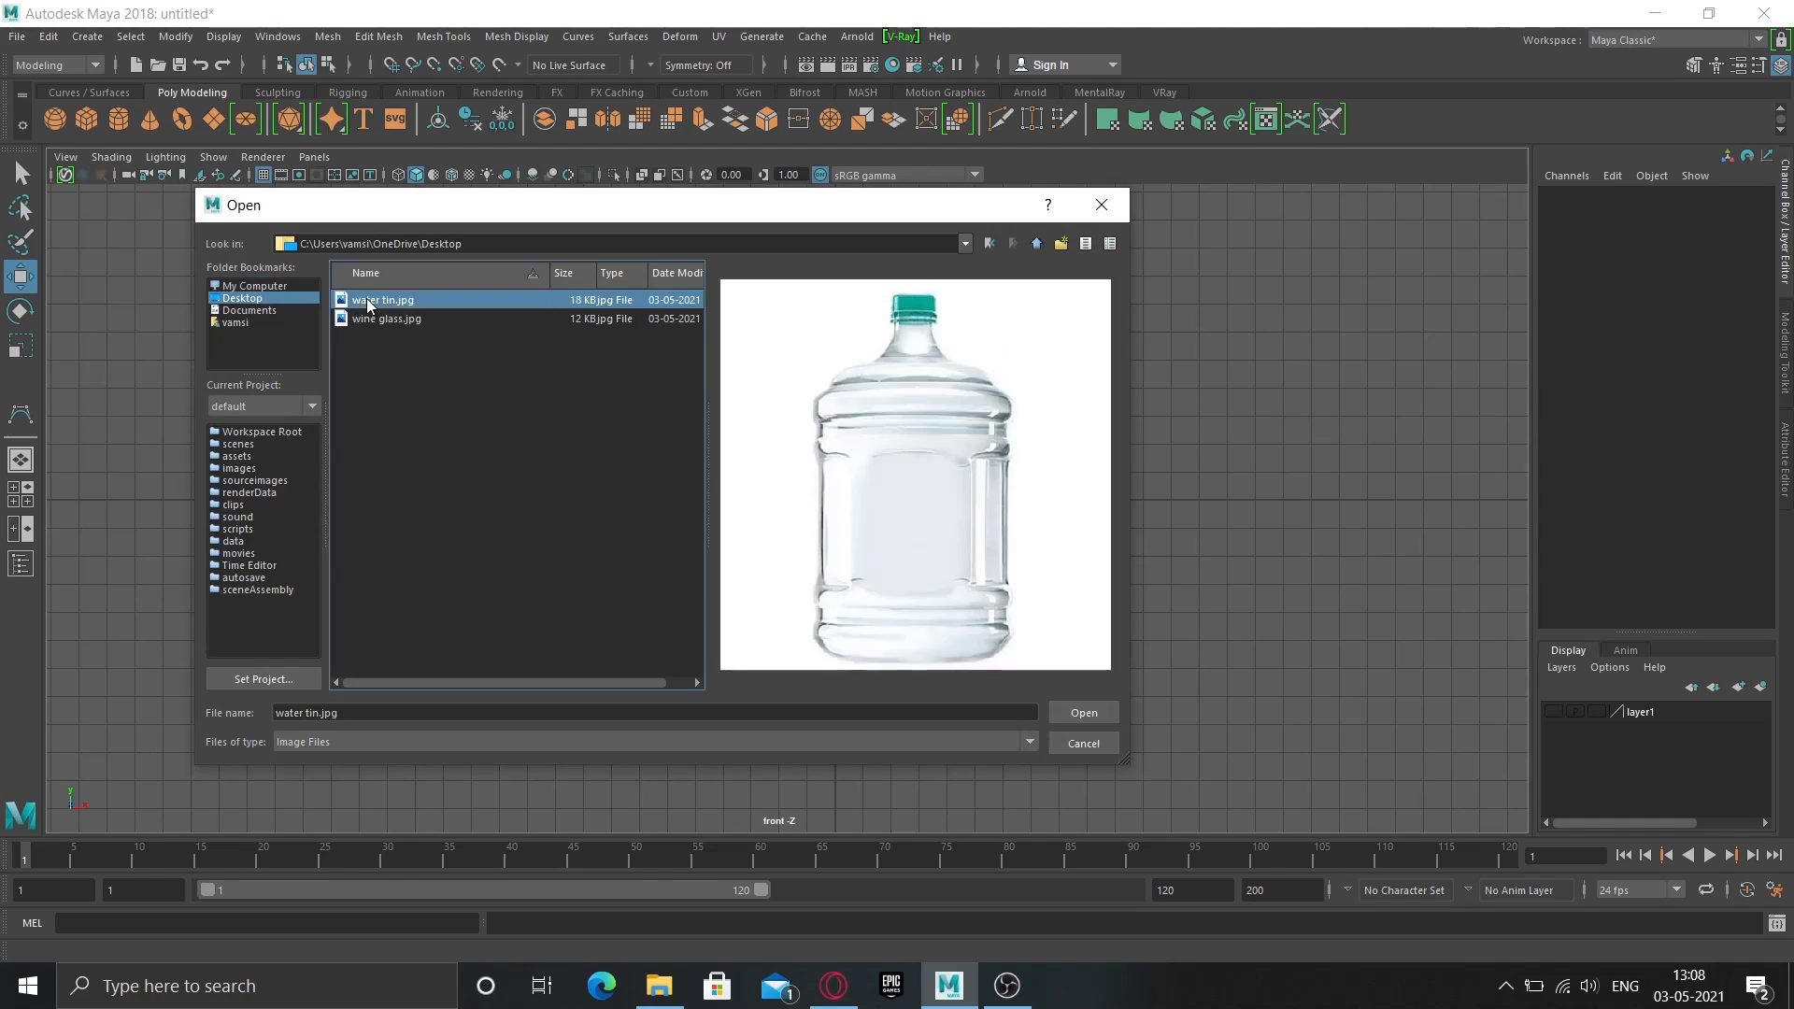
click(378, 321)
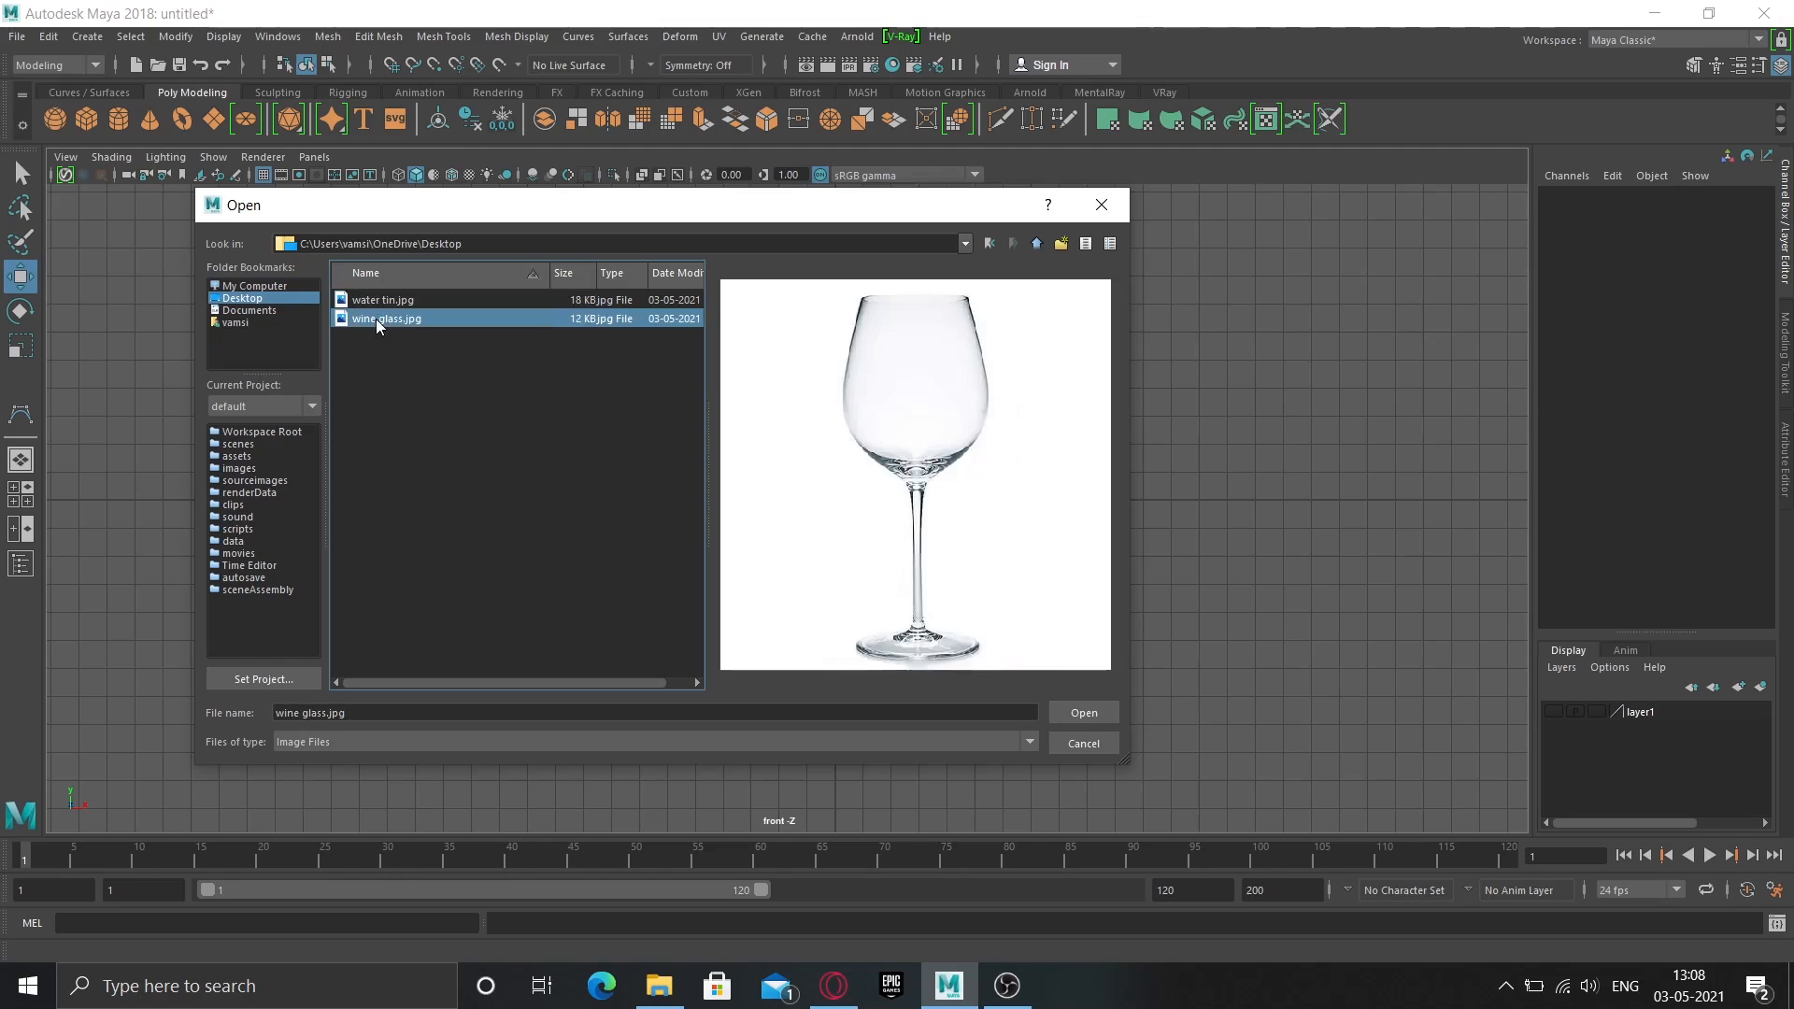
click(1084, 714)
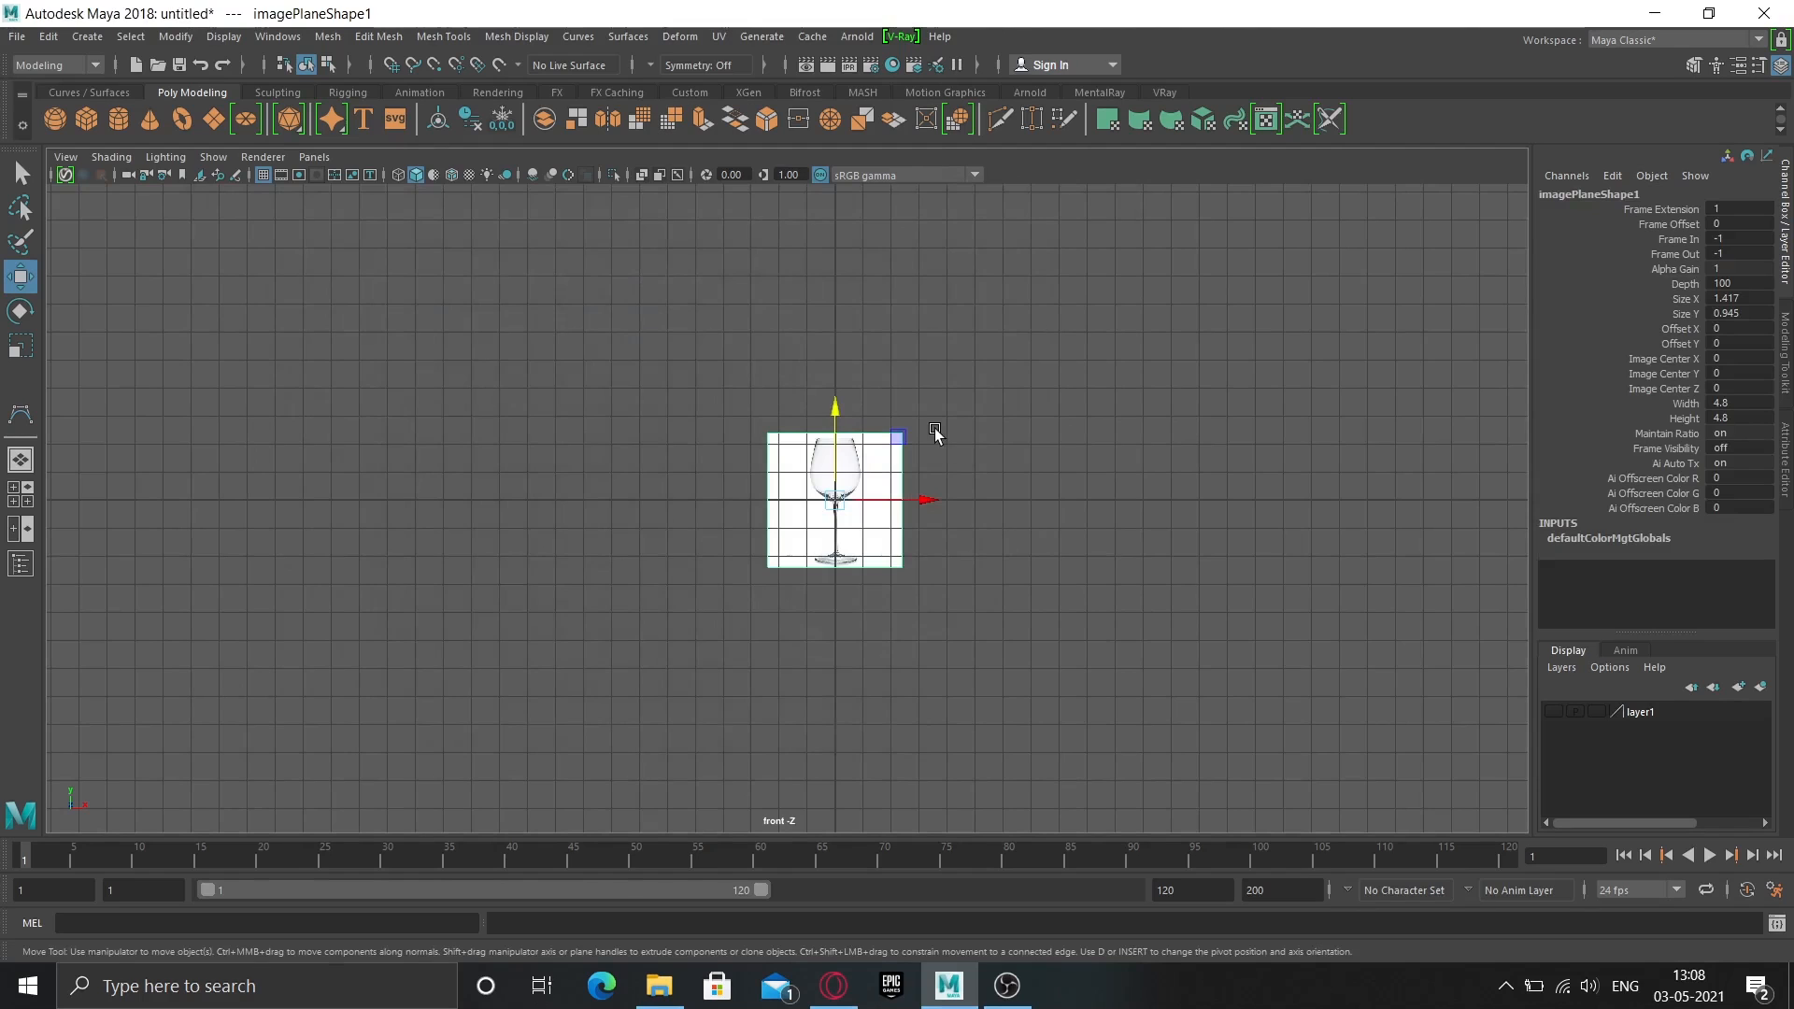
Inspect the imported wine glass image plane in the perspective view and return to the front view.
scroll(935, 428, down, 1)
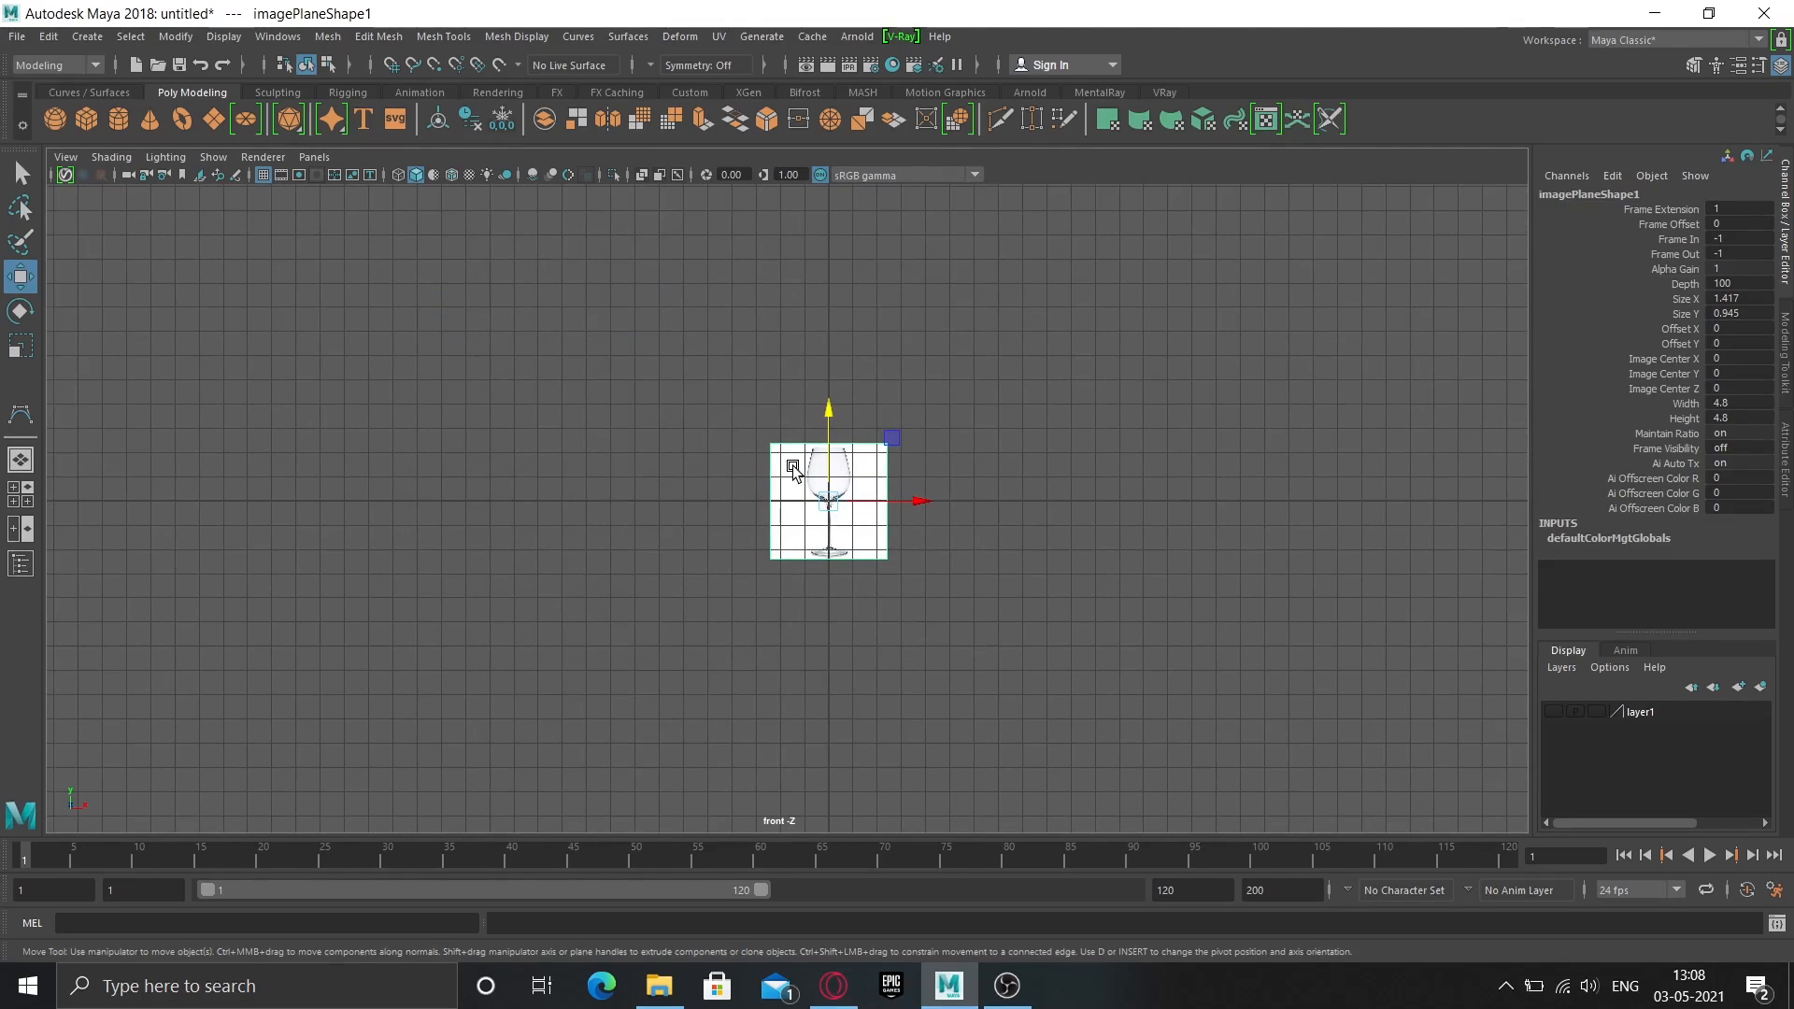
key(space)
key(space)
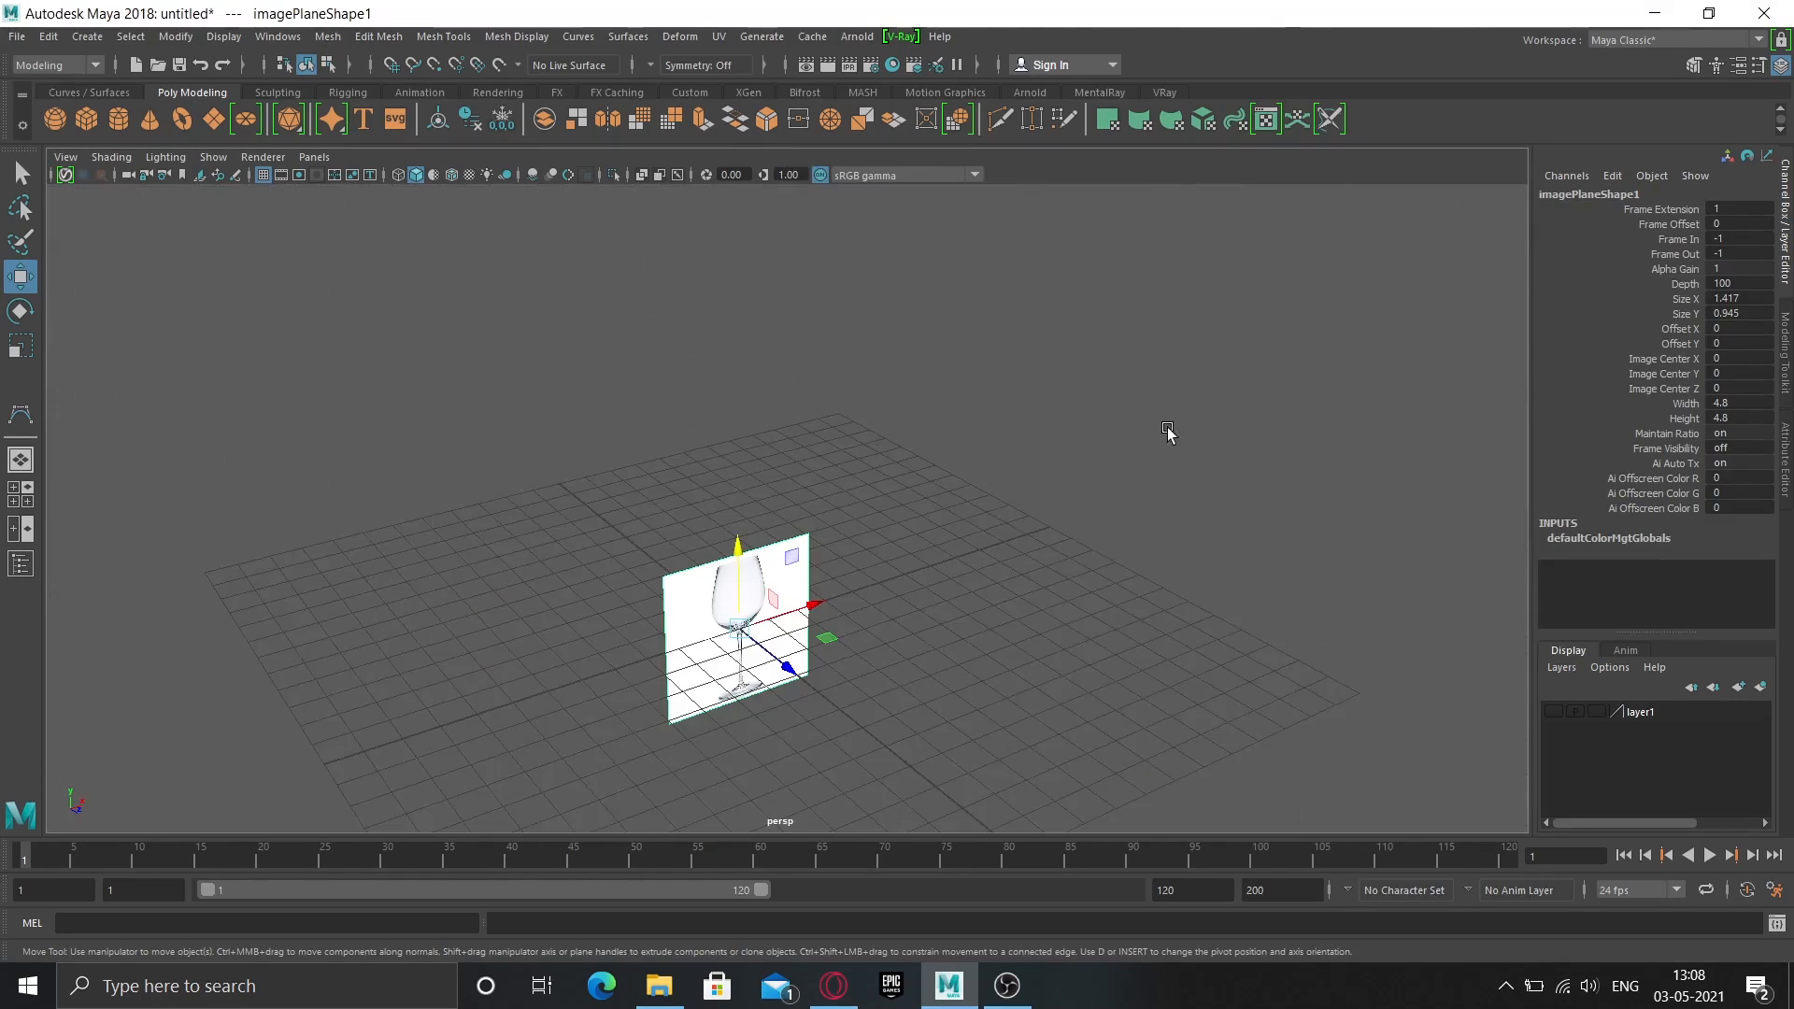
alt+drag(1018, 607, 811, 612)
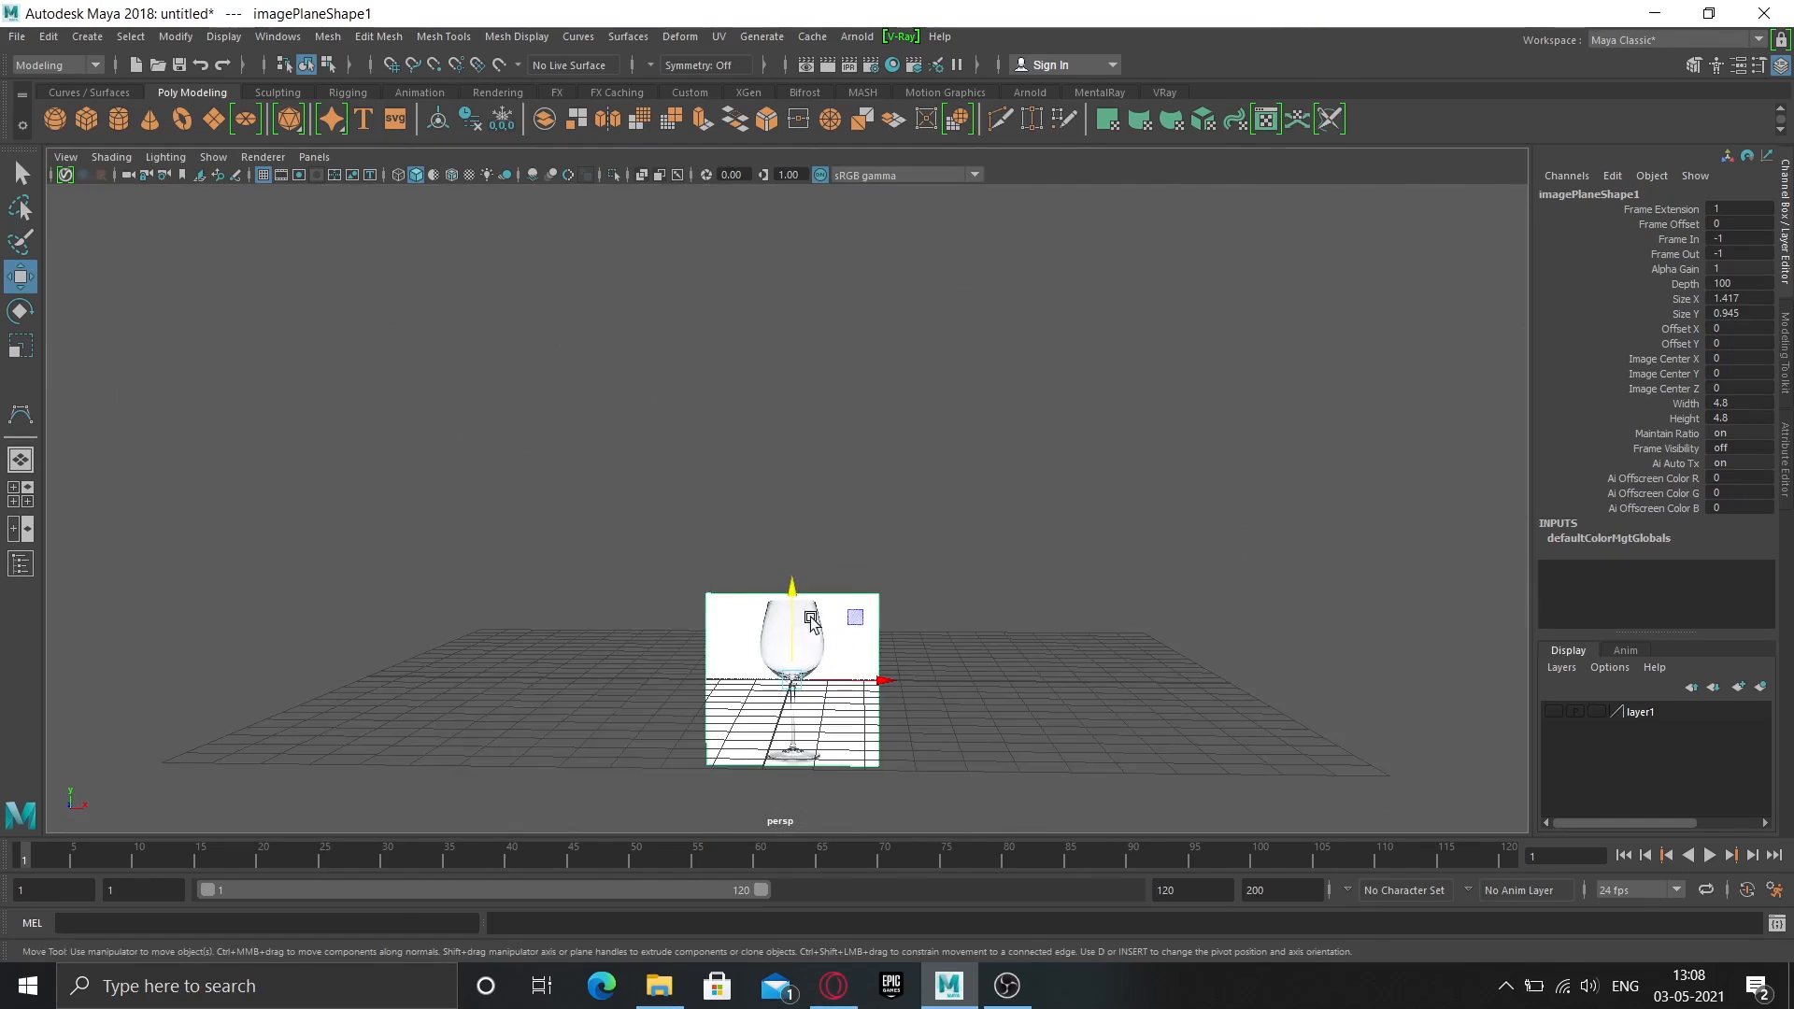
key(space)
key(space)
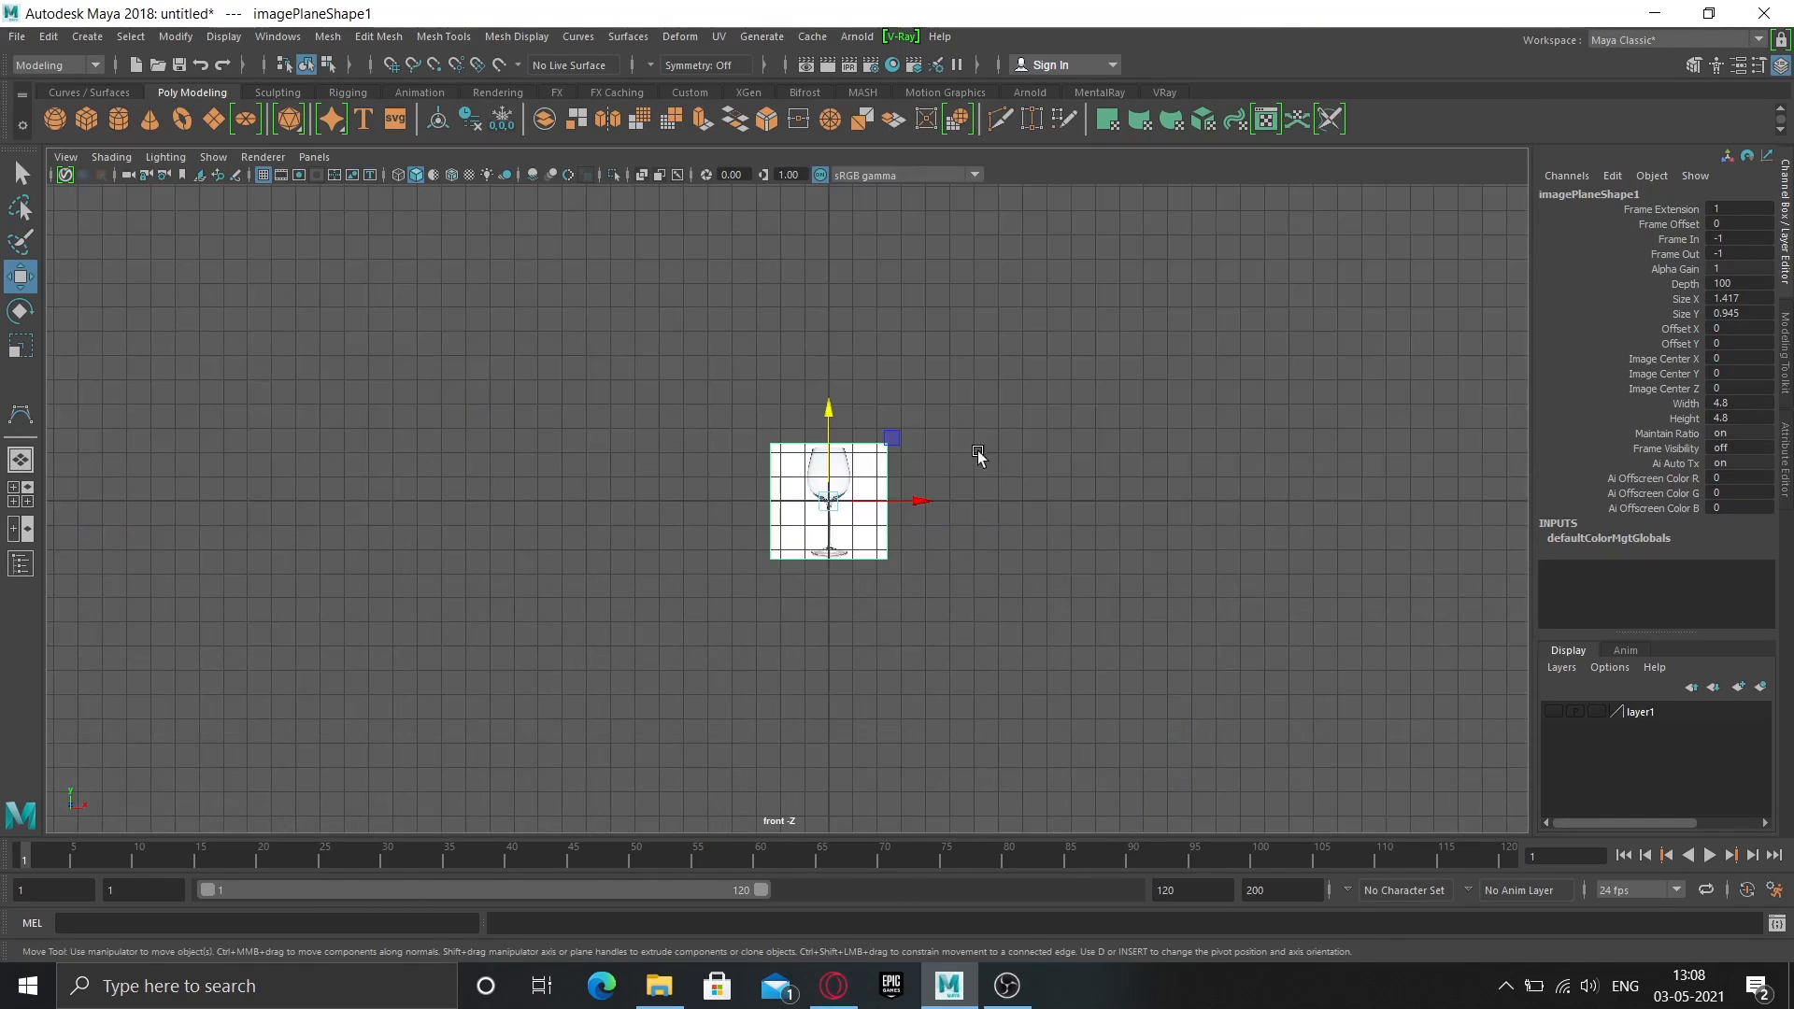
Set the image plane's Scale X, Scale Y and Scale Z to 5.
scroll(864, 471, up, 2)
scroll(1055, 465, up, 2)
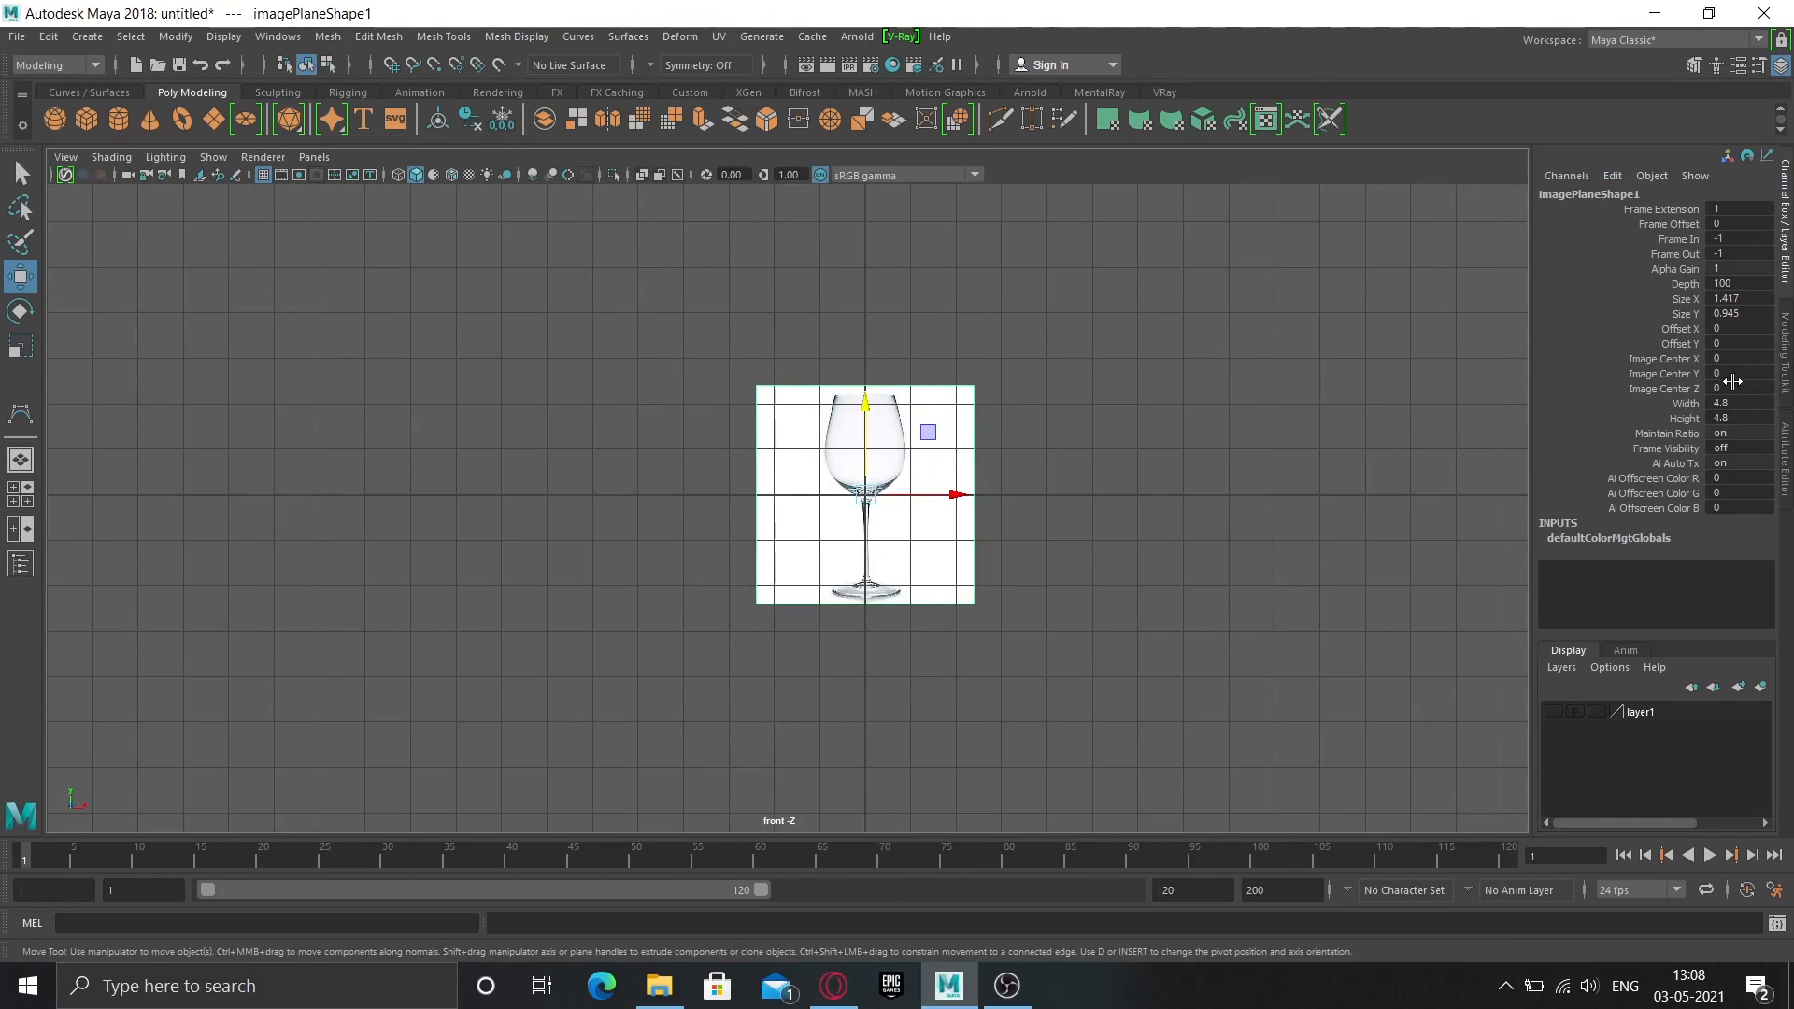
key(Up)
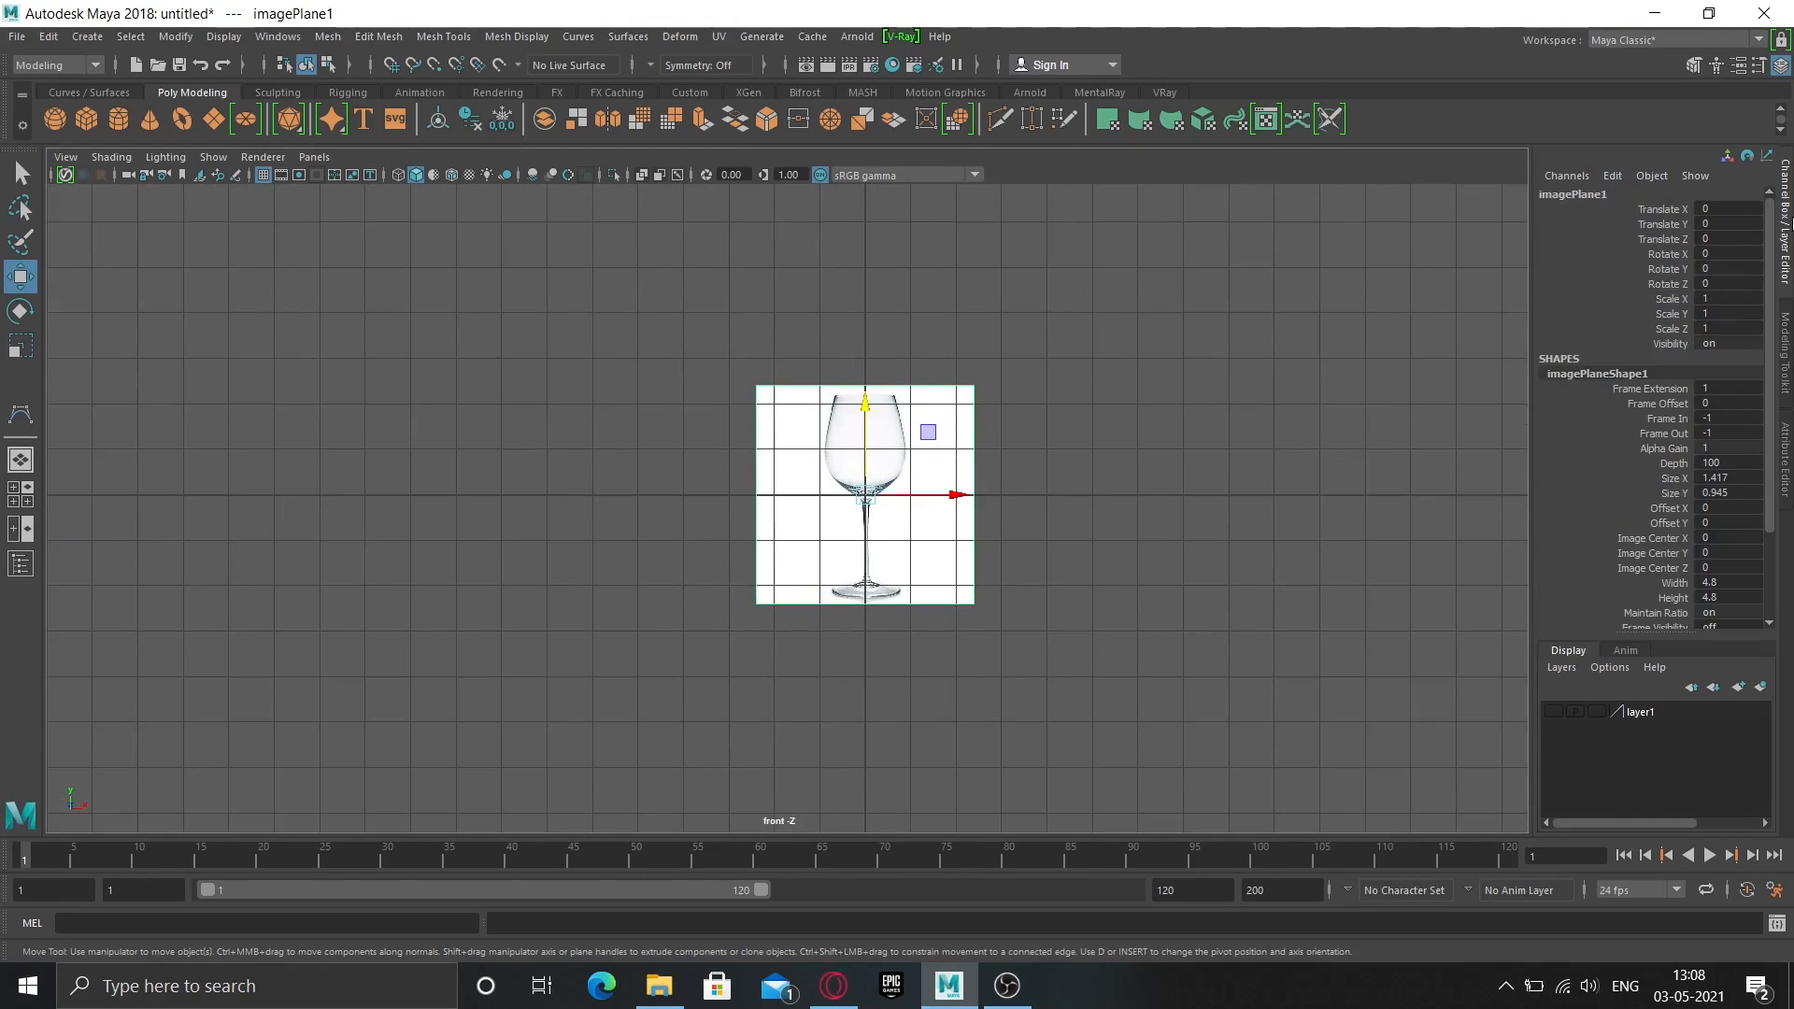
click(1721, 297)
text(5)
click(1725, 313)
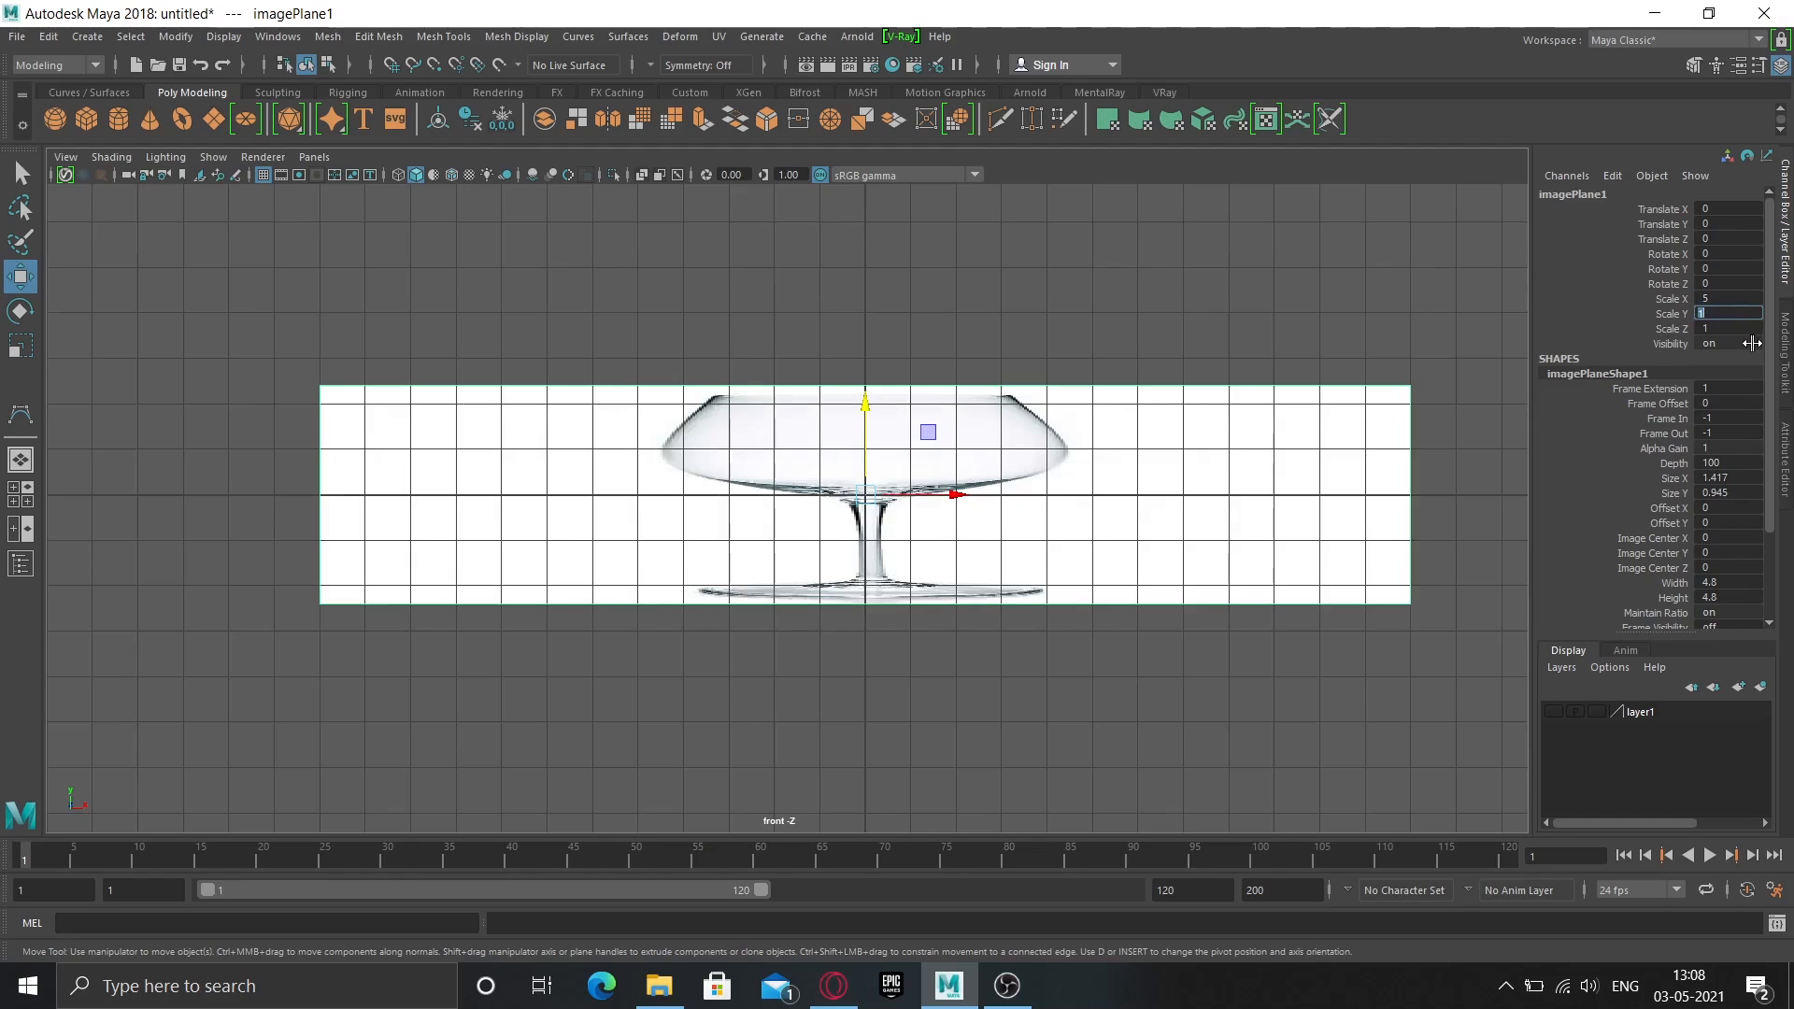
text(5)
click(1741, 329)
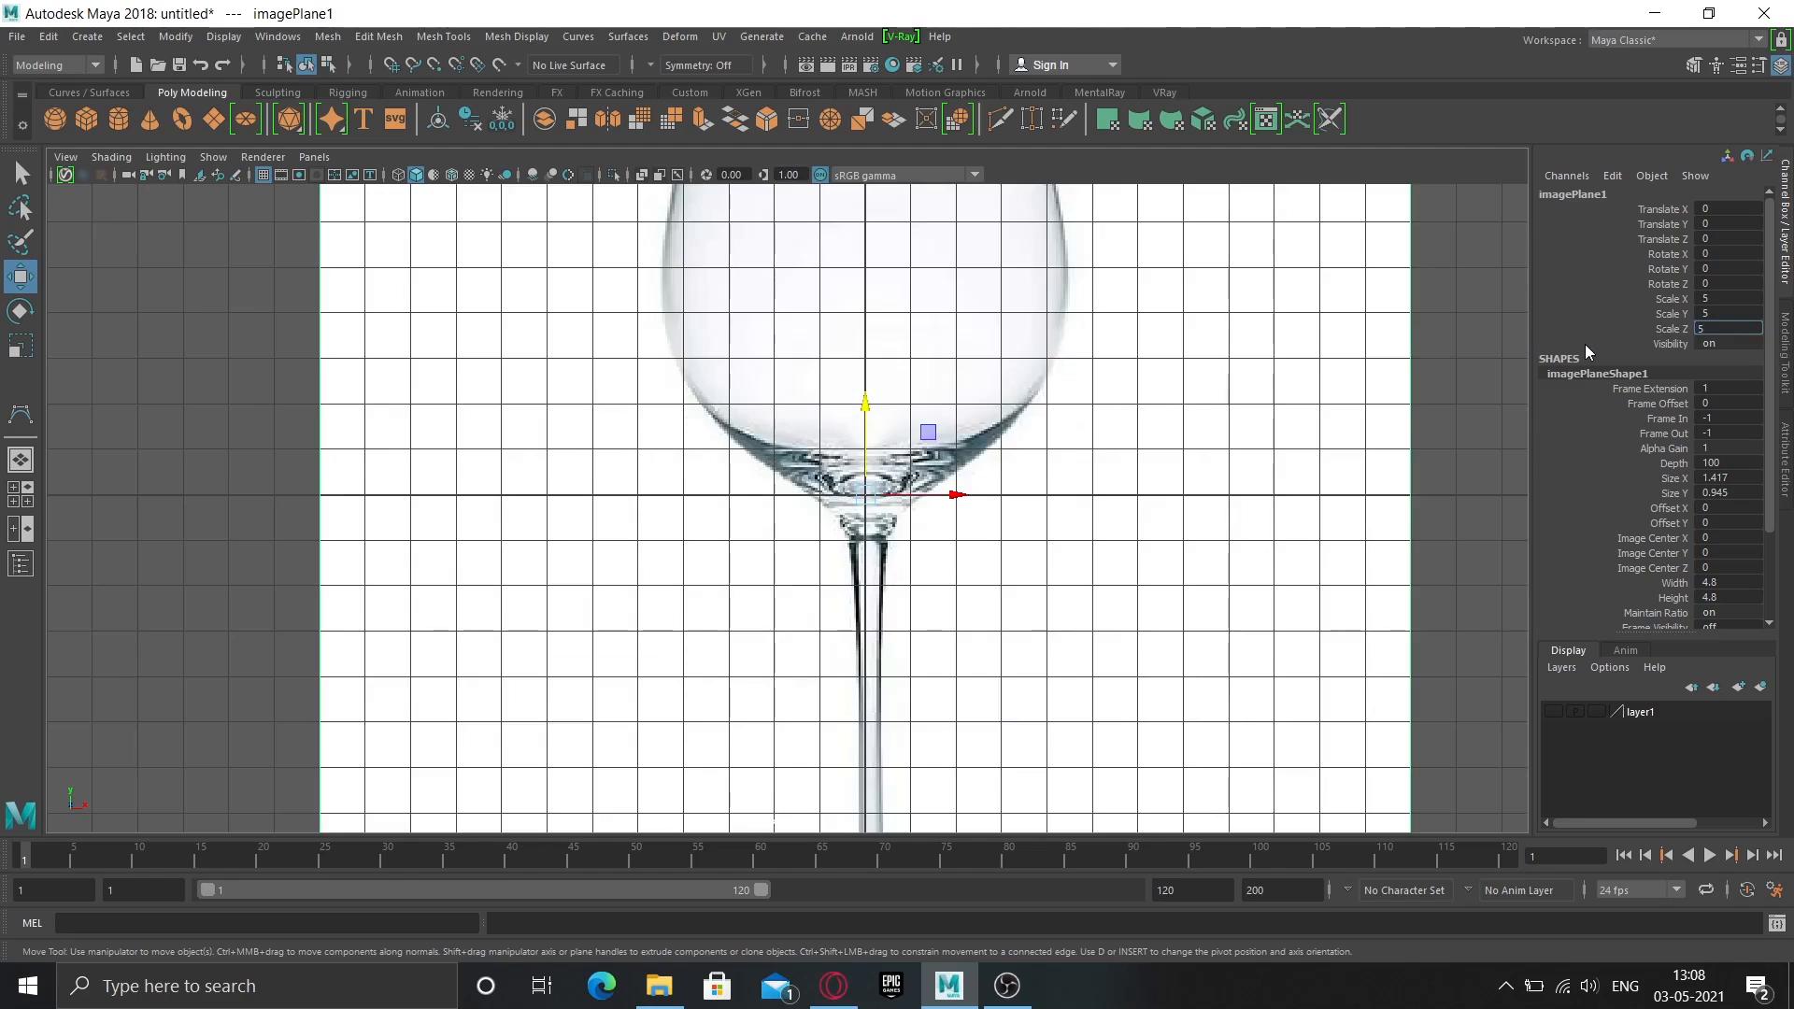
Move the image plane up to about 12.017 in Y so its lower edge rests on the ground line.
scroll(1178, 420, down, 2)
scroll(1176, 427, down, 2)
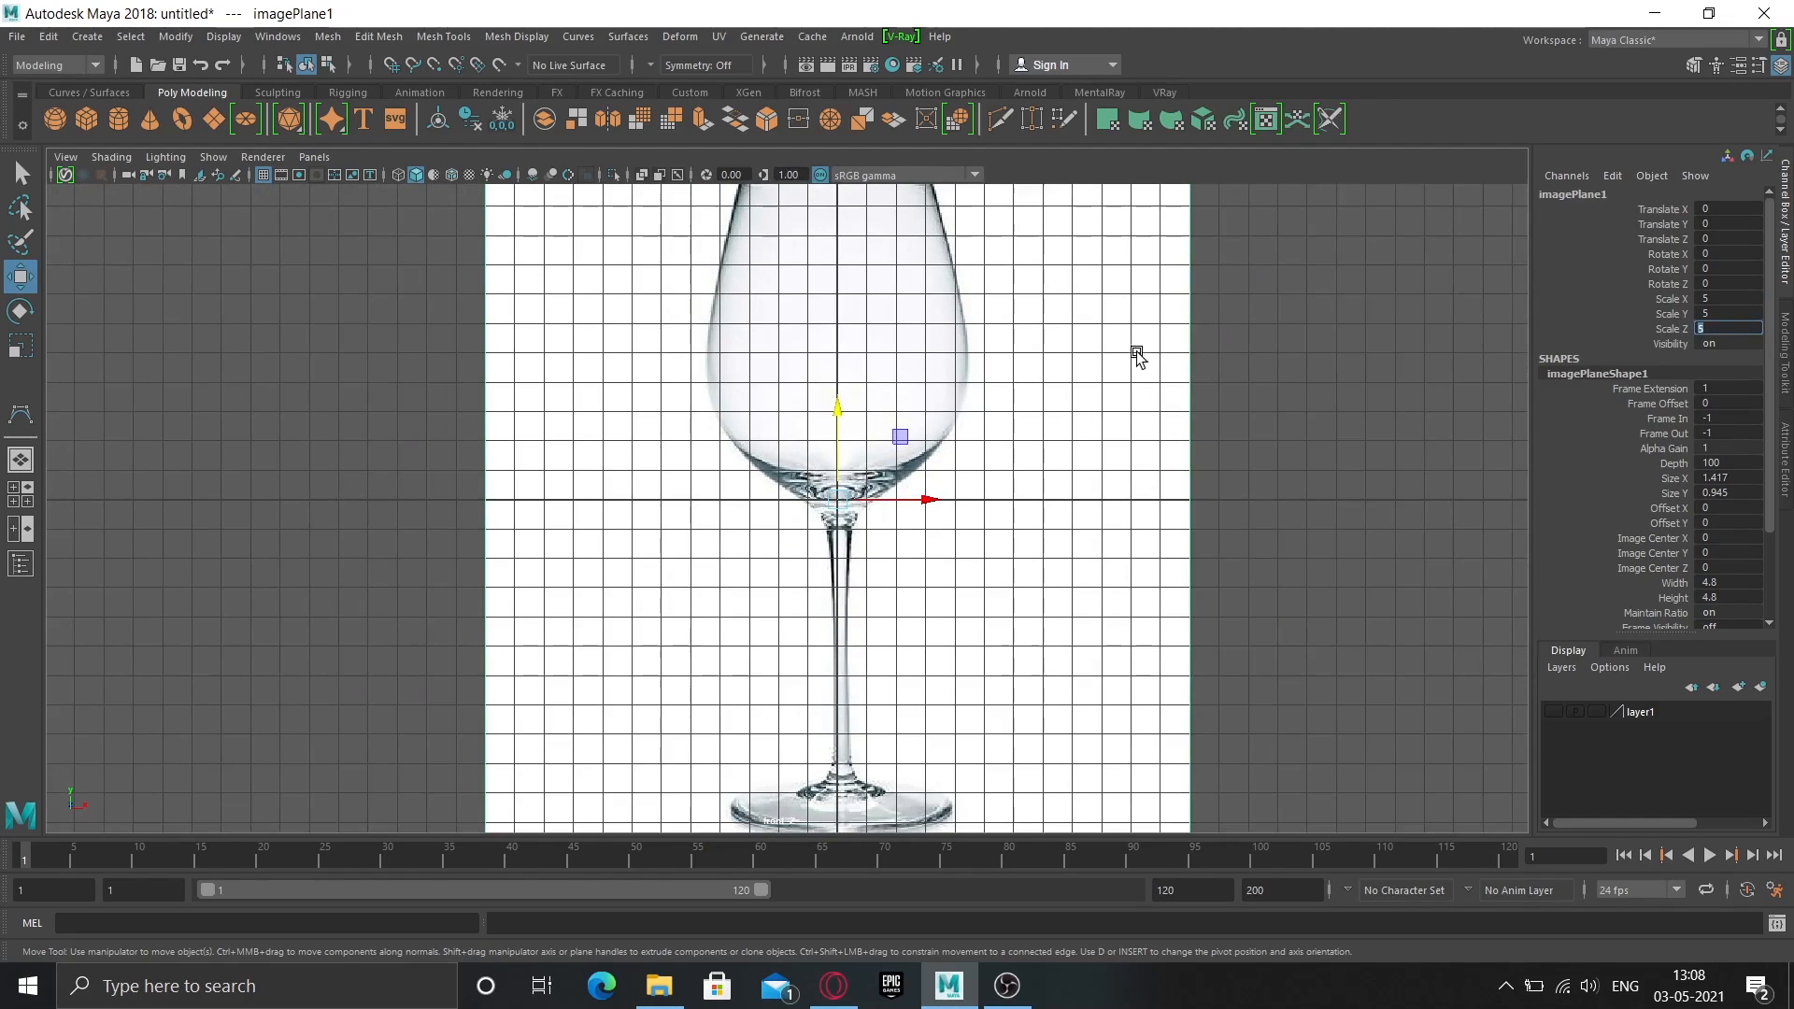
scroll(1135, 357, down, 2)
scroll(1135, 357, down, 1)
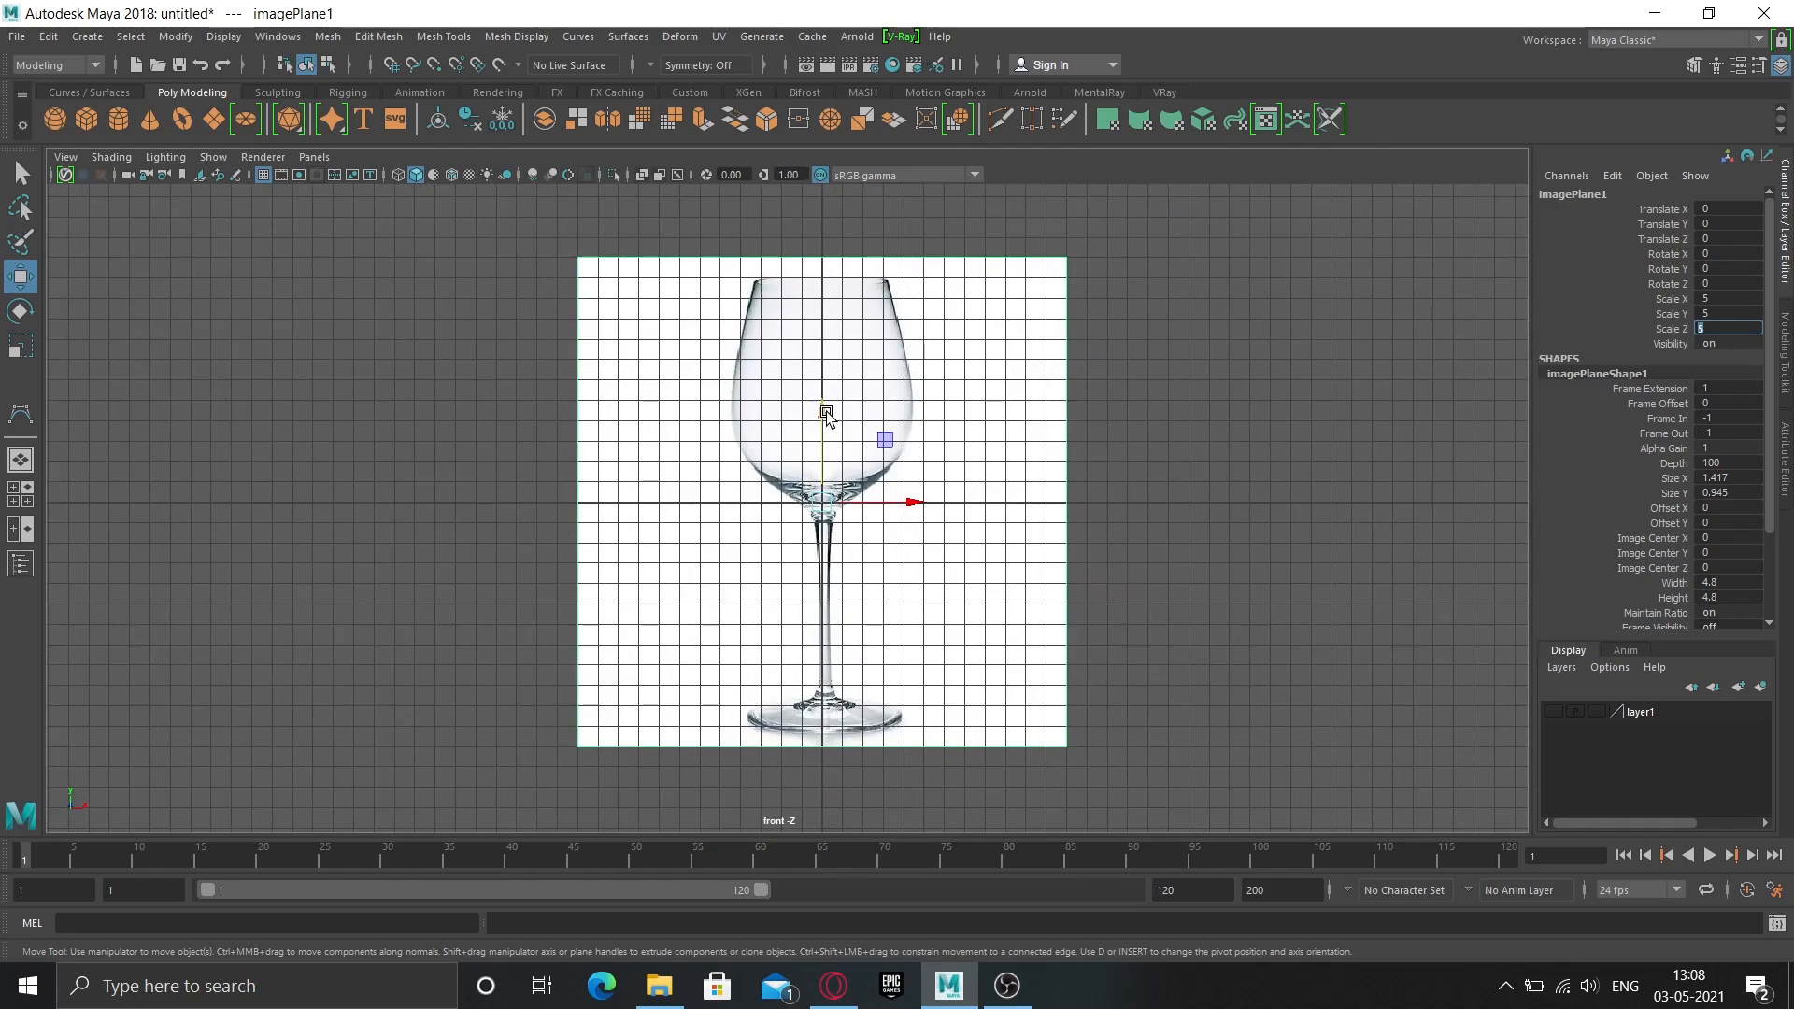
drag(824, 412, 828, 171)
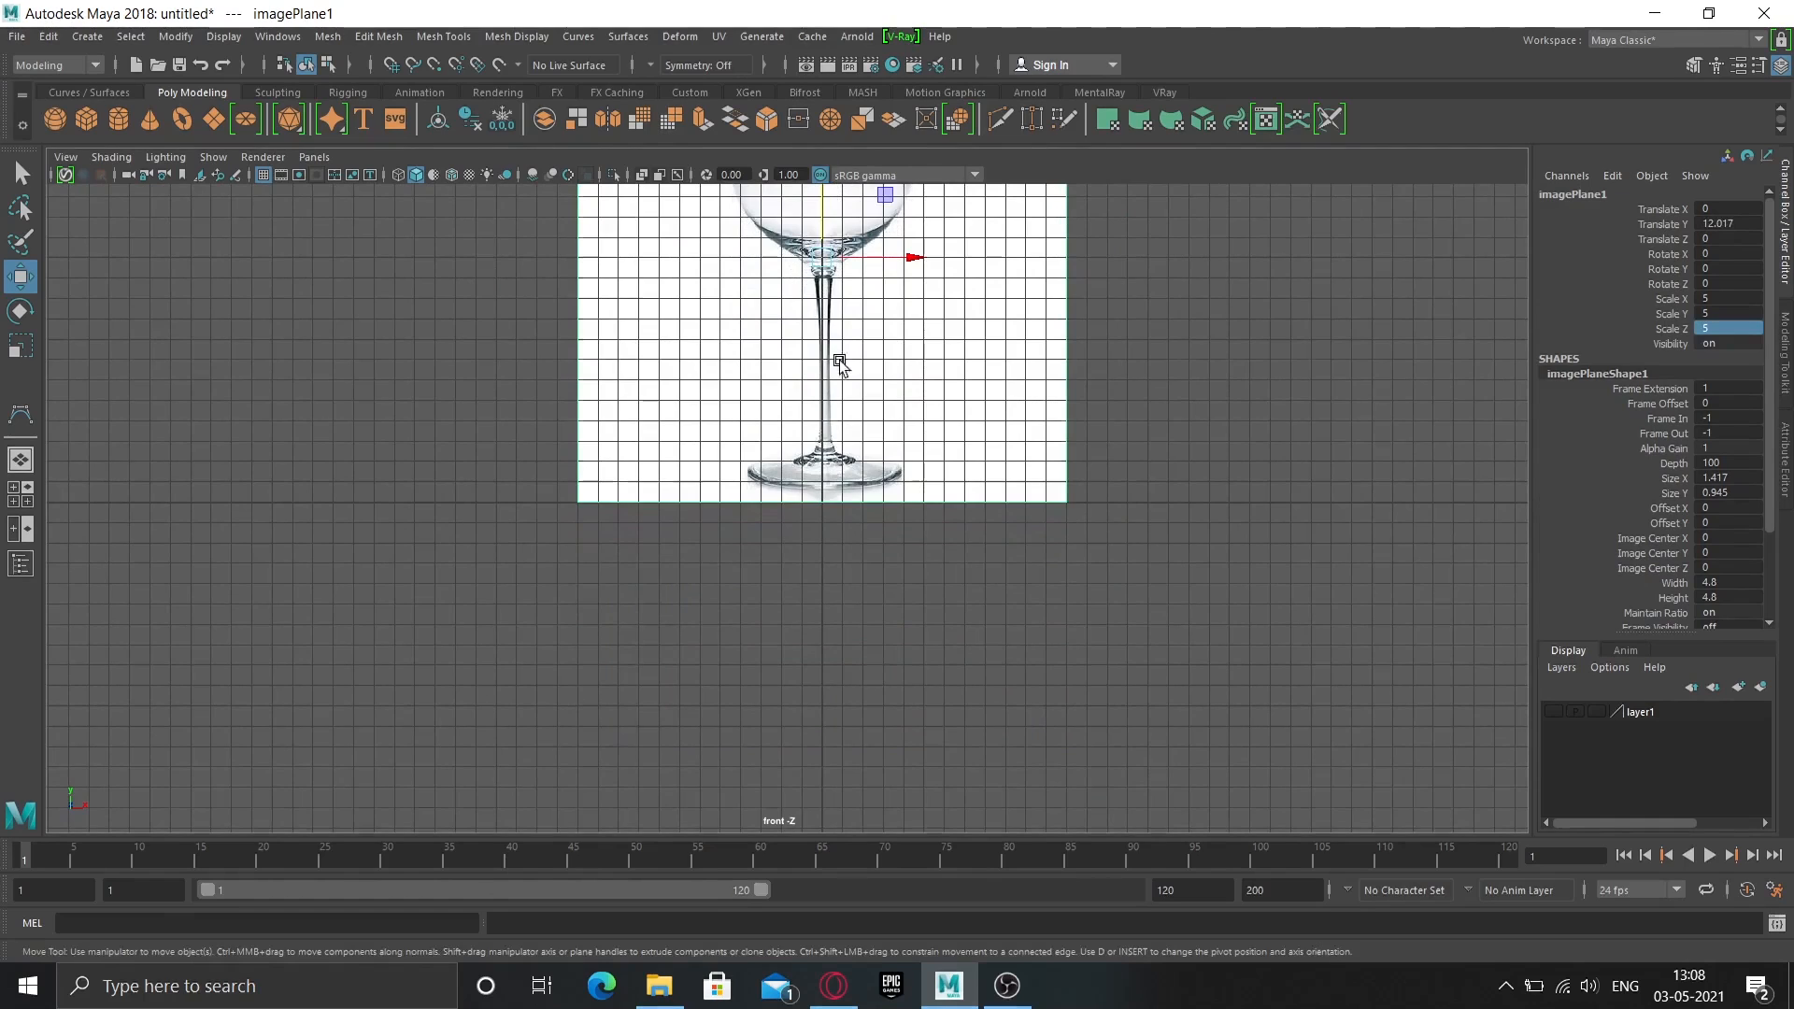
Frame the raised image plane in the perspective view to check it, and frame it again in the front view.
key(space)
key(space)
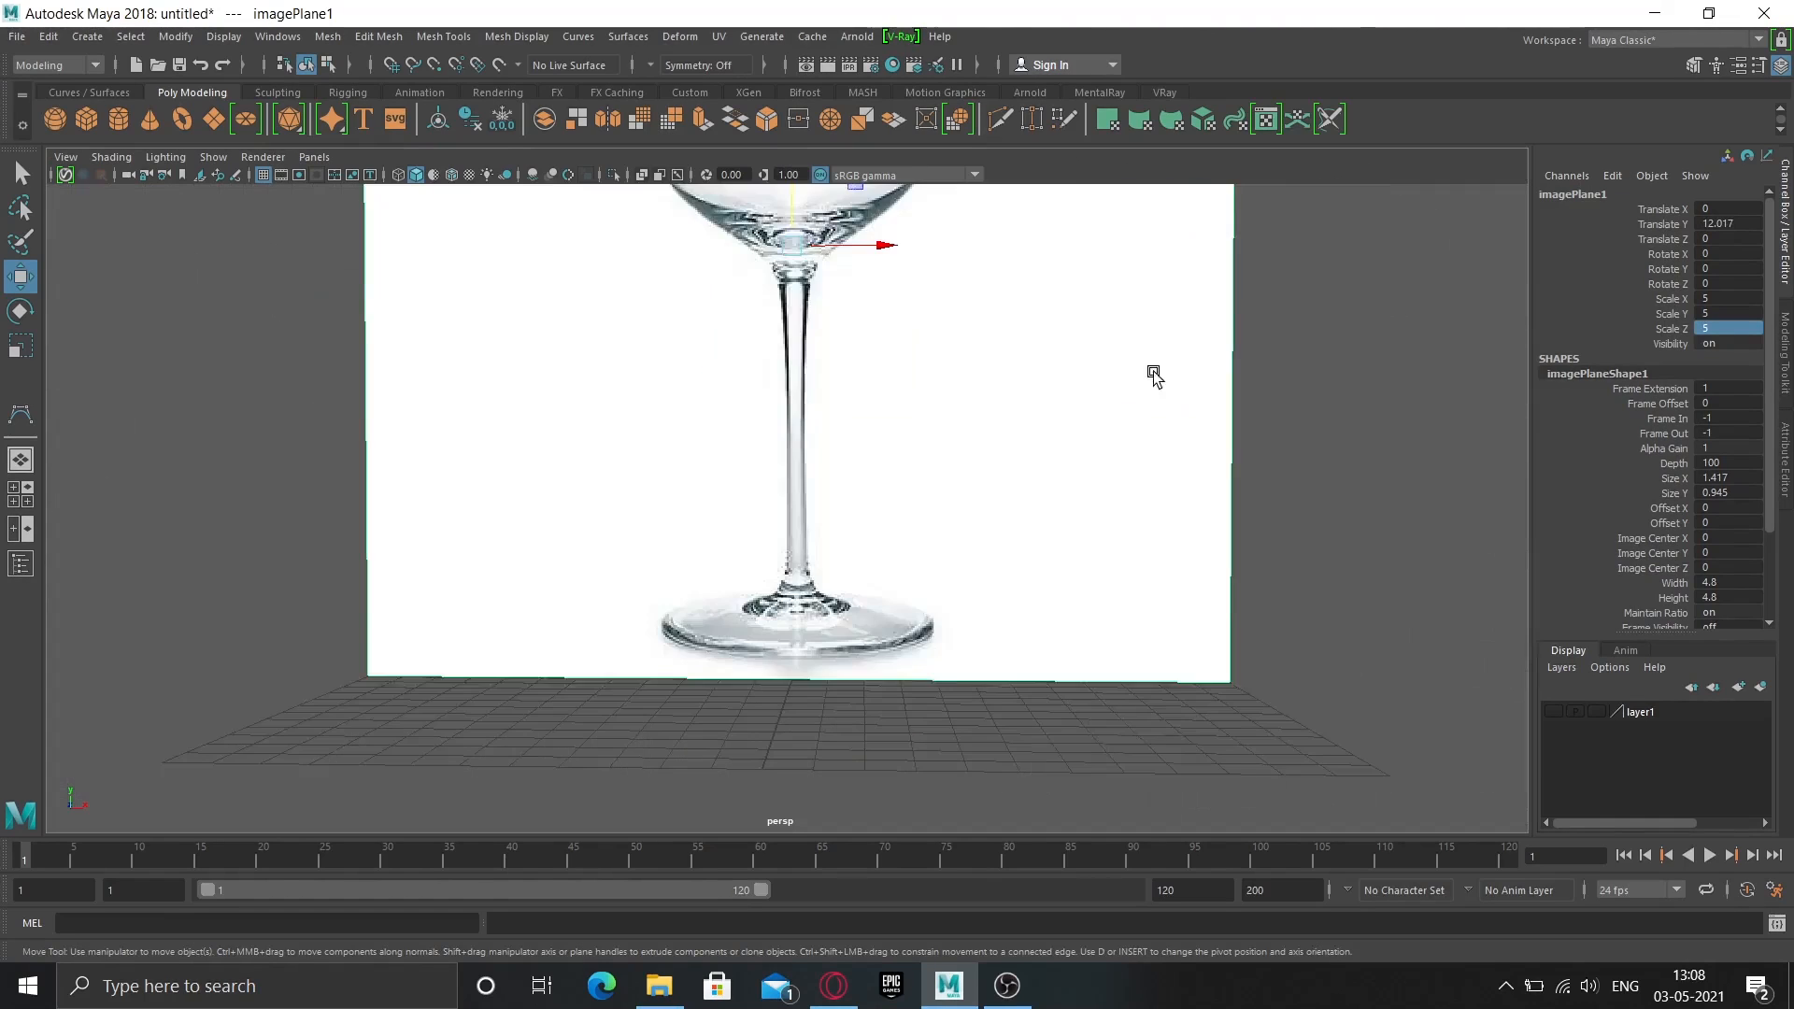
key(f)
key(space)
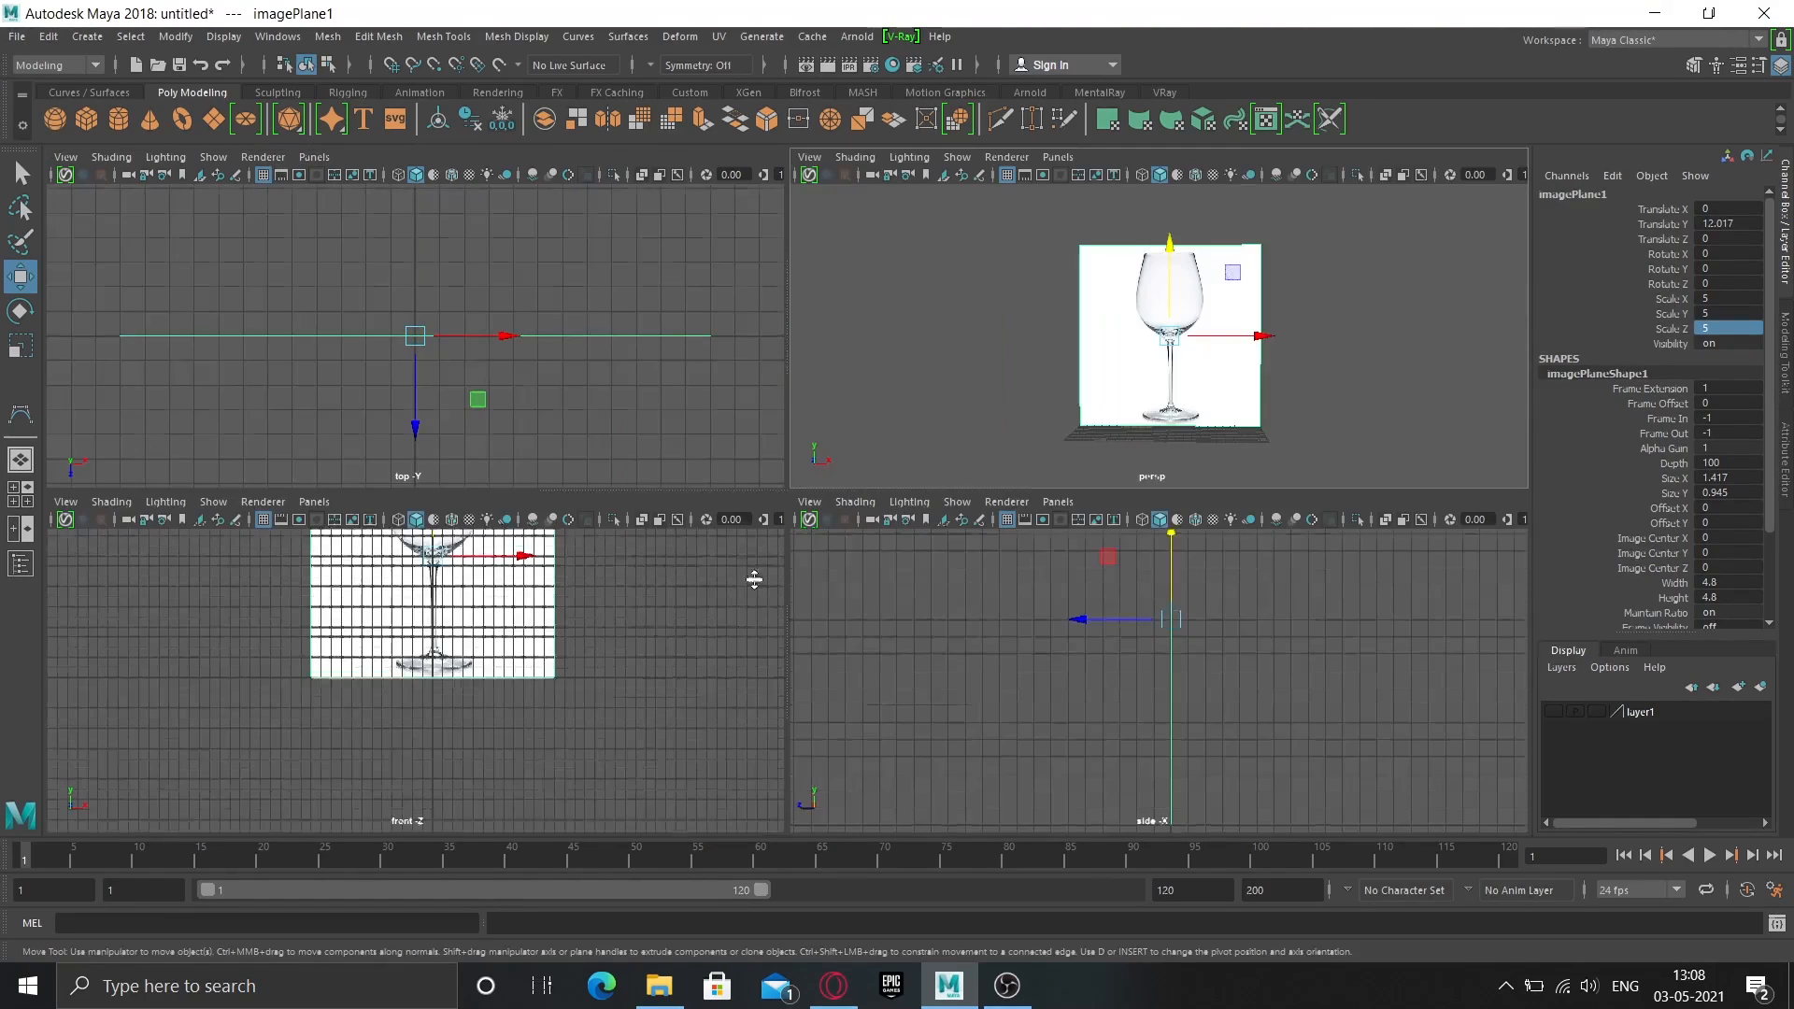
key(space)
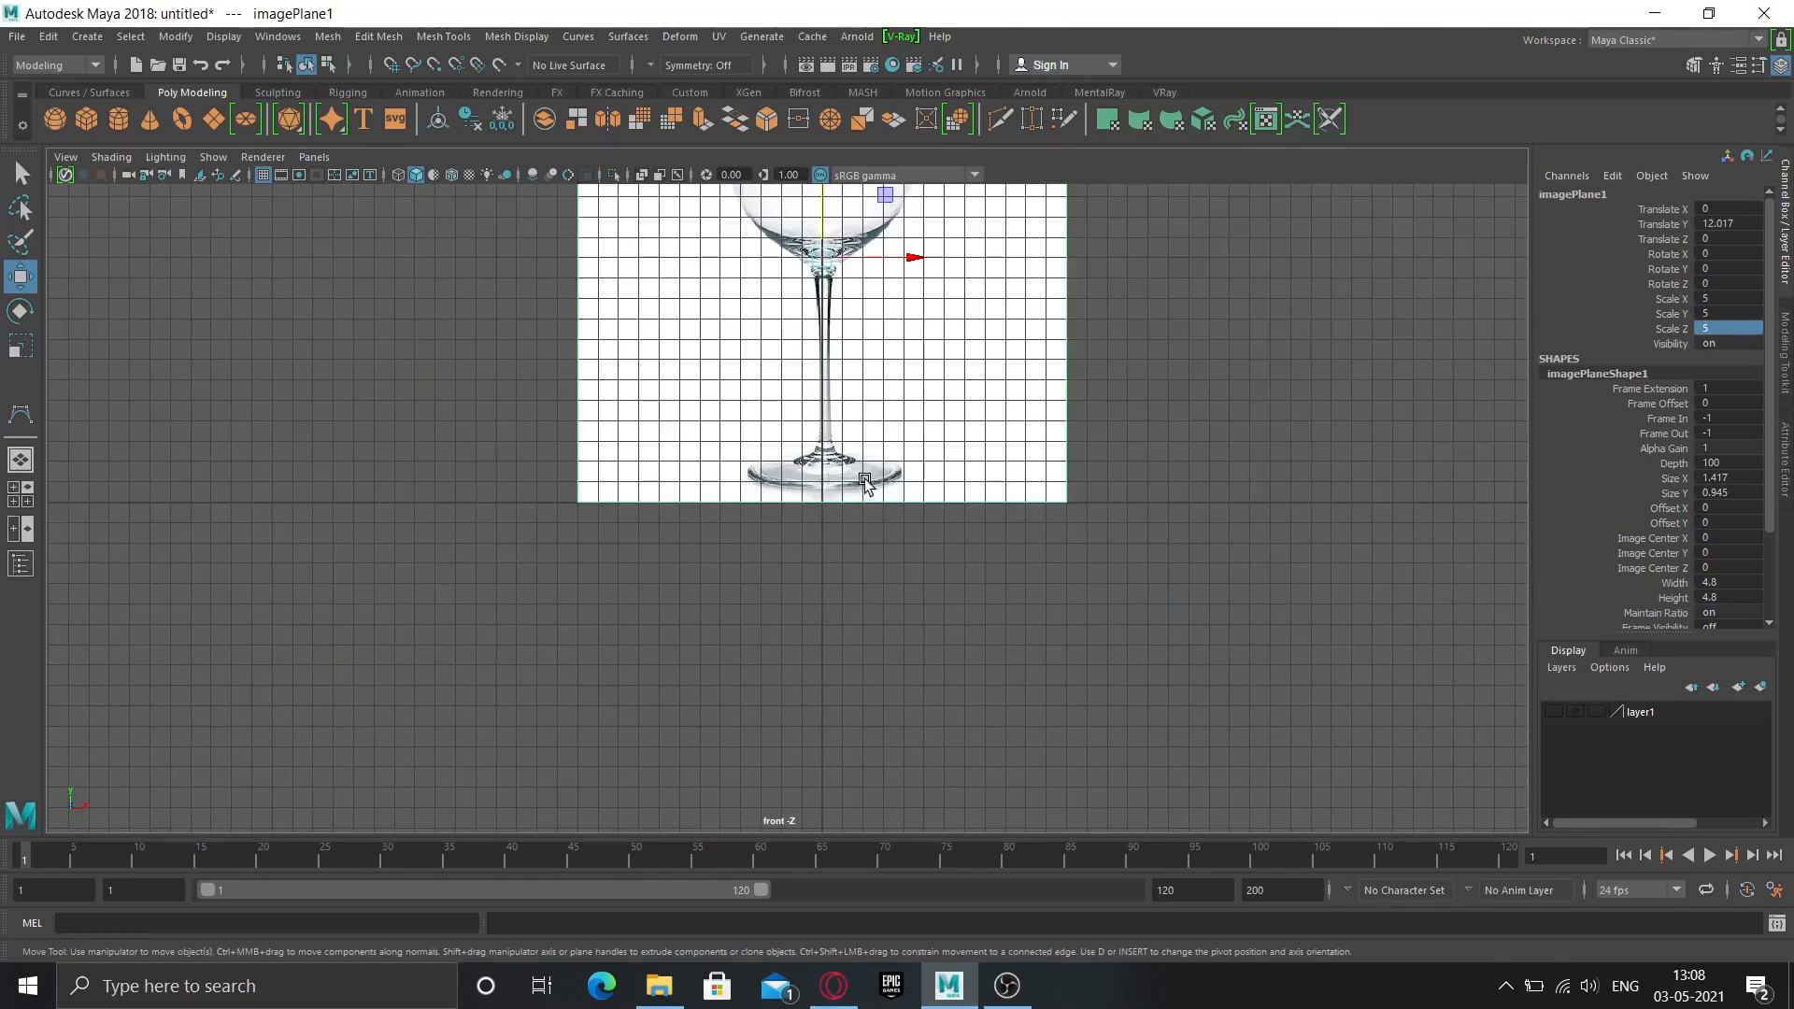
key(f)
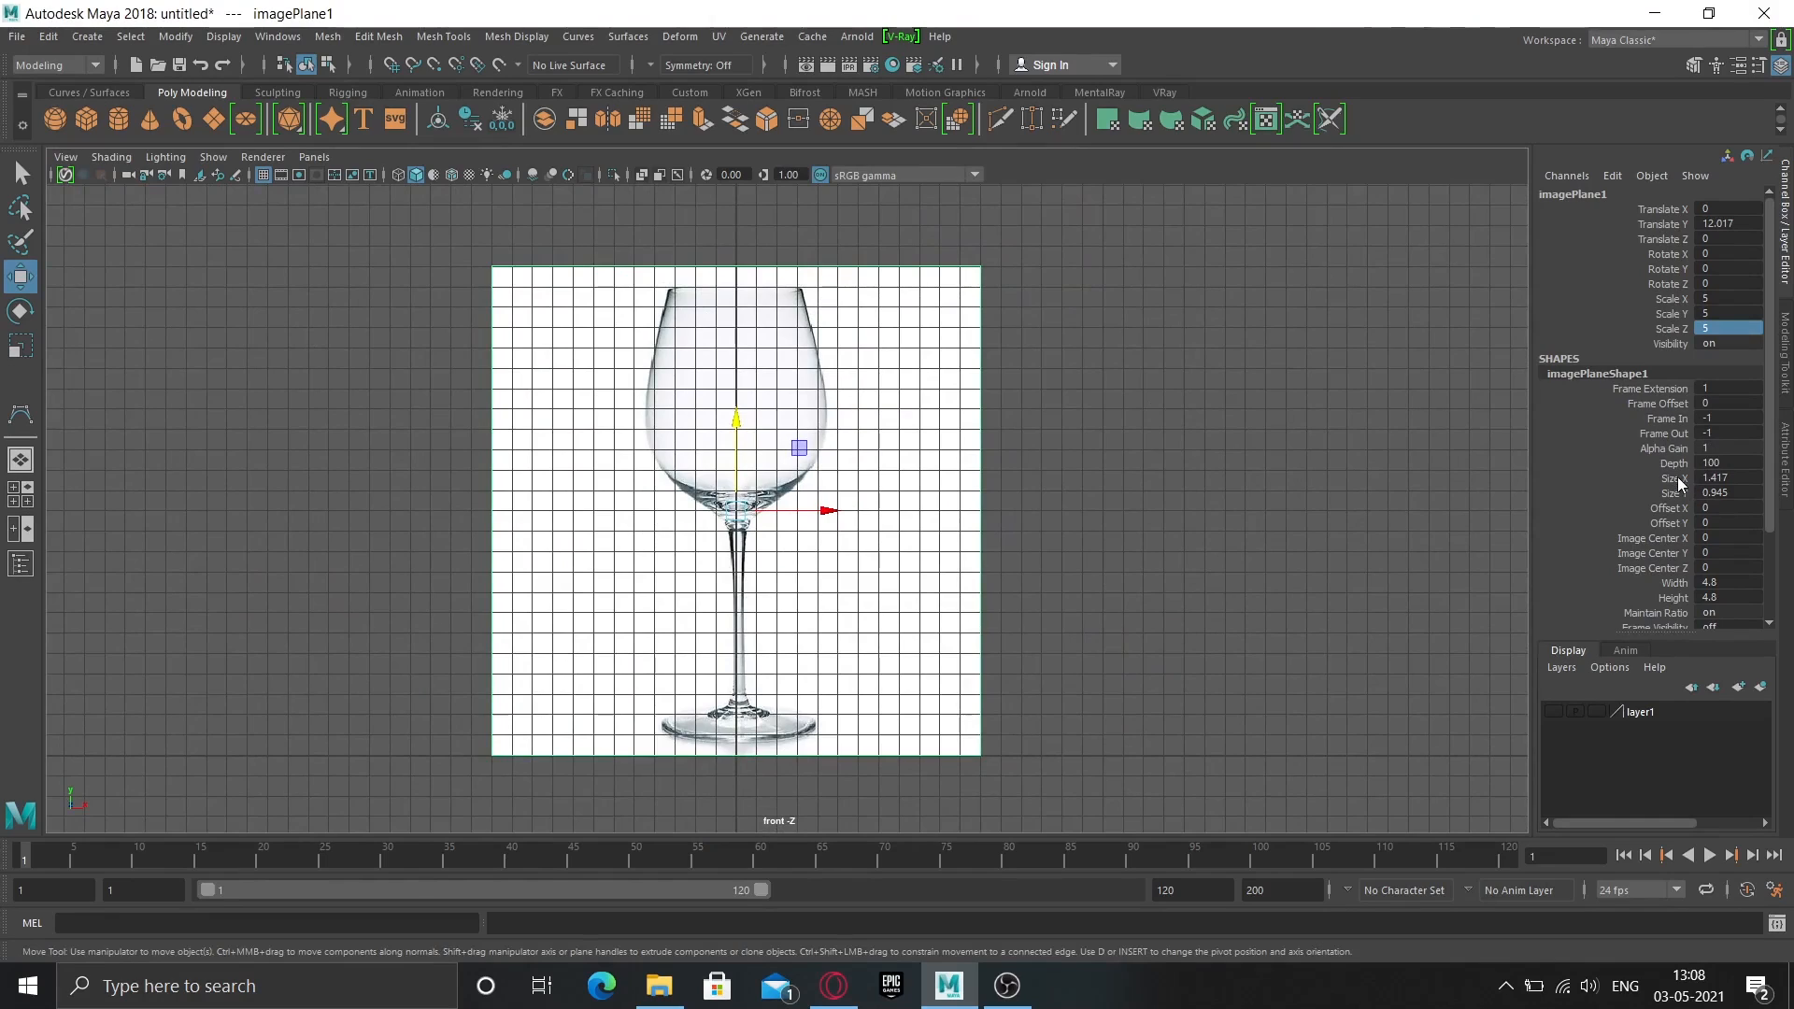
Open the image plane's shape attributes and lower its Color Gain from white to light grey to darken the reference.
scroll(1679, 477, down, 3)
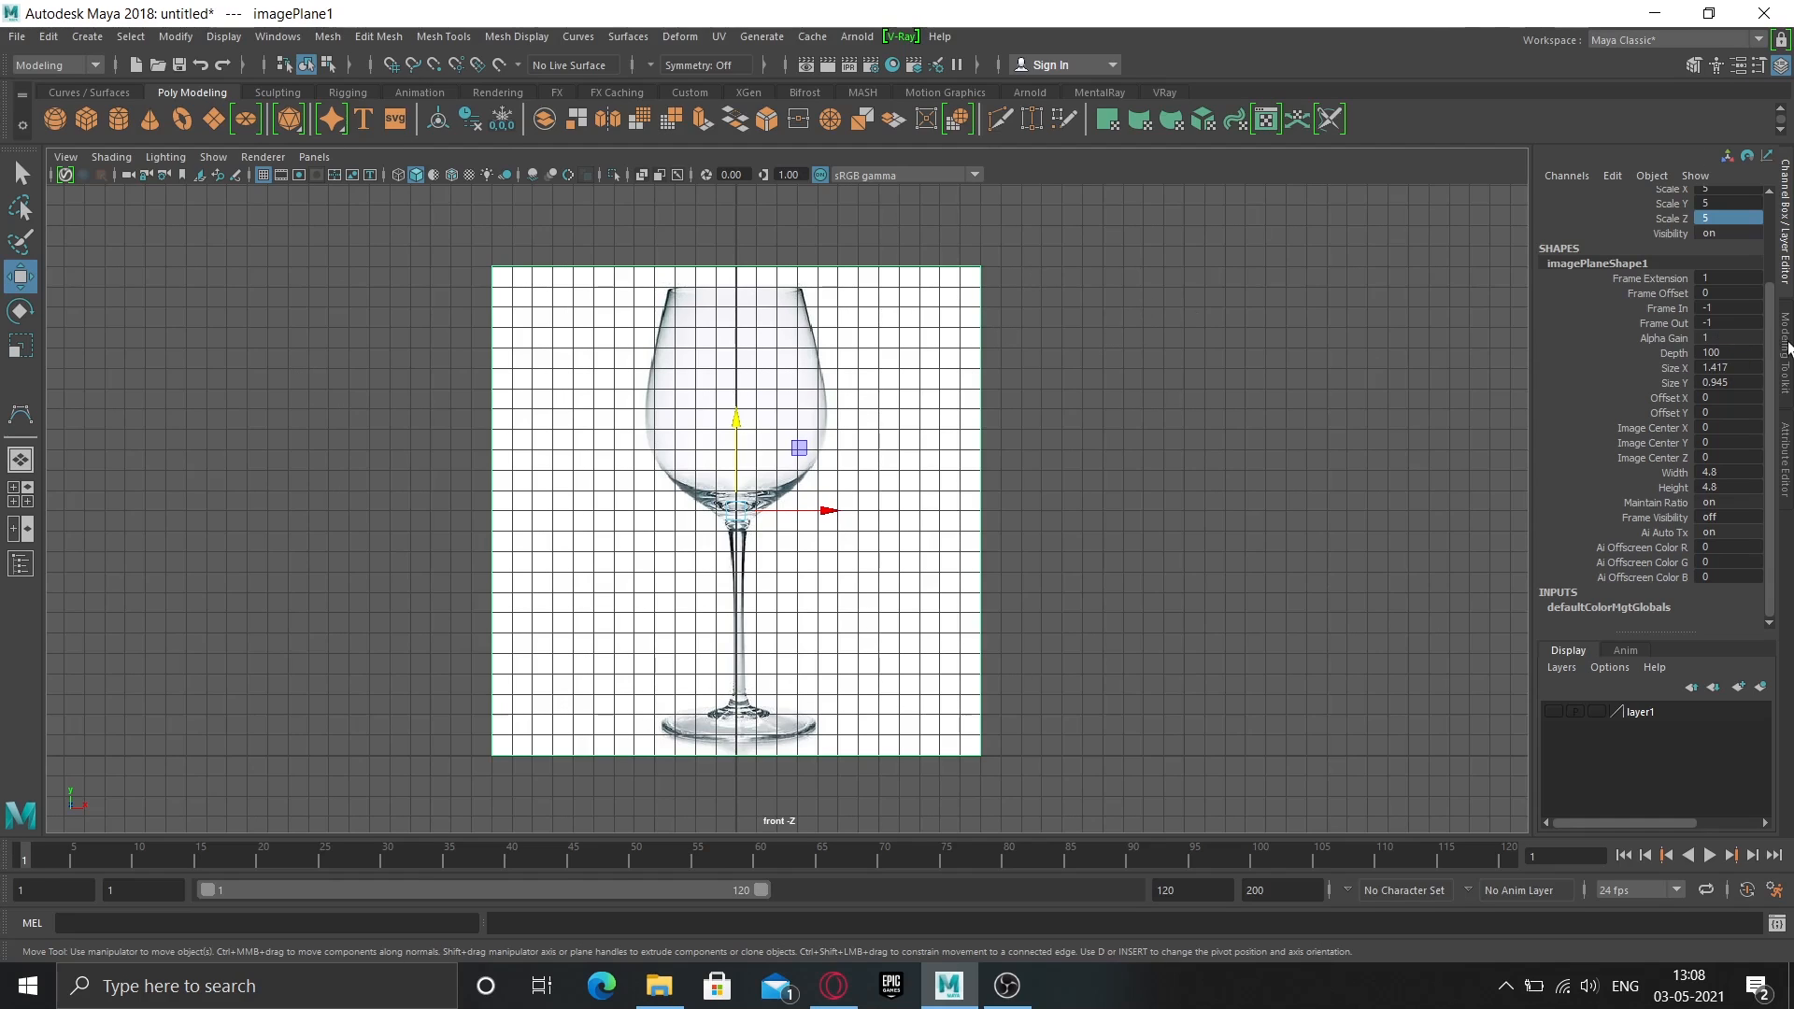
right_click(799, 286)
key(ctrl+a)
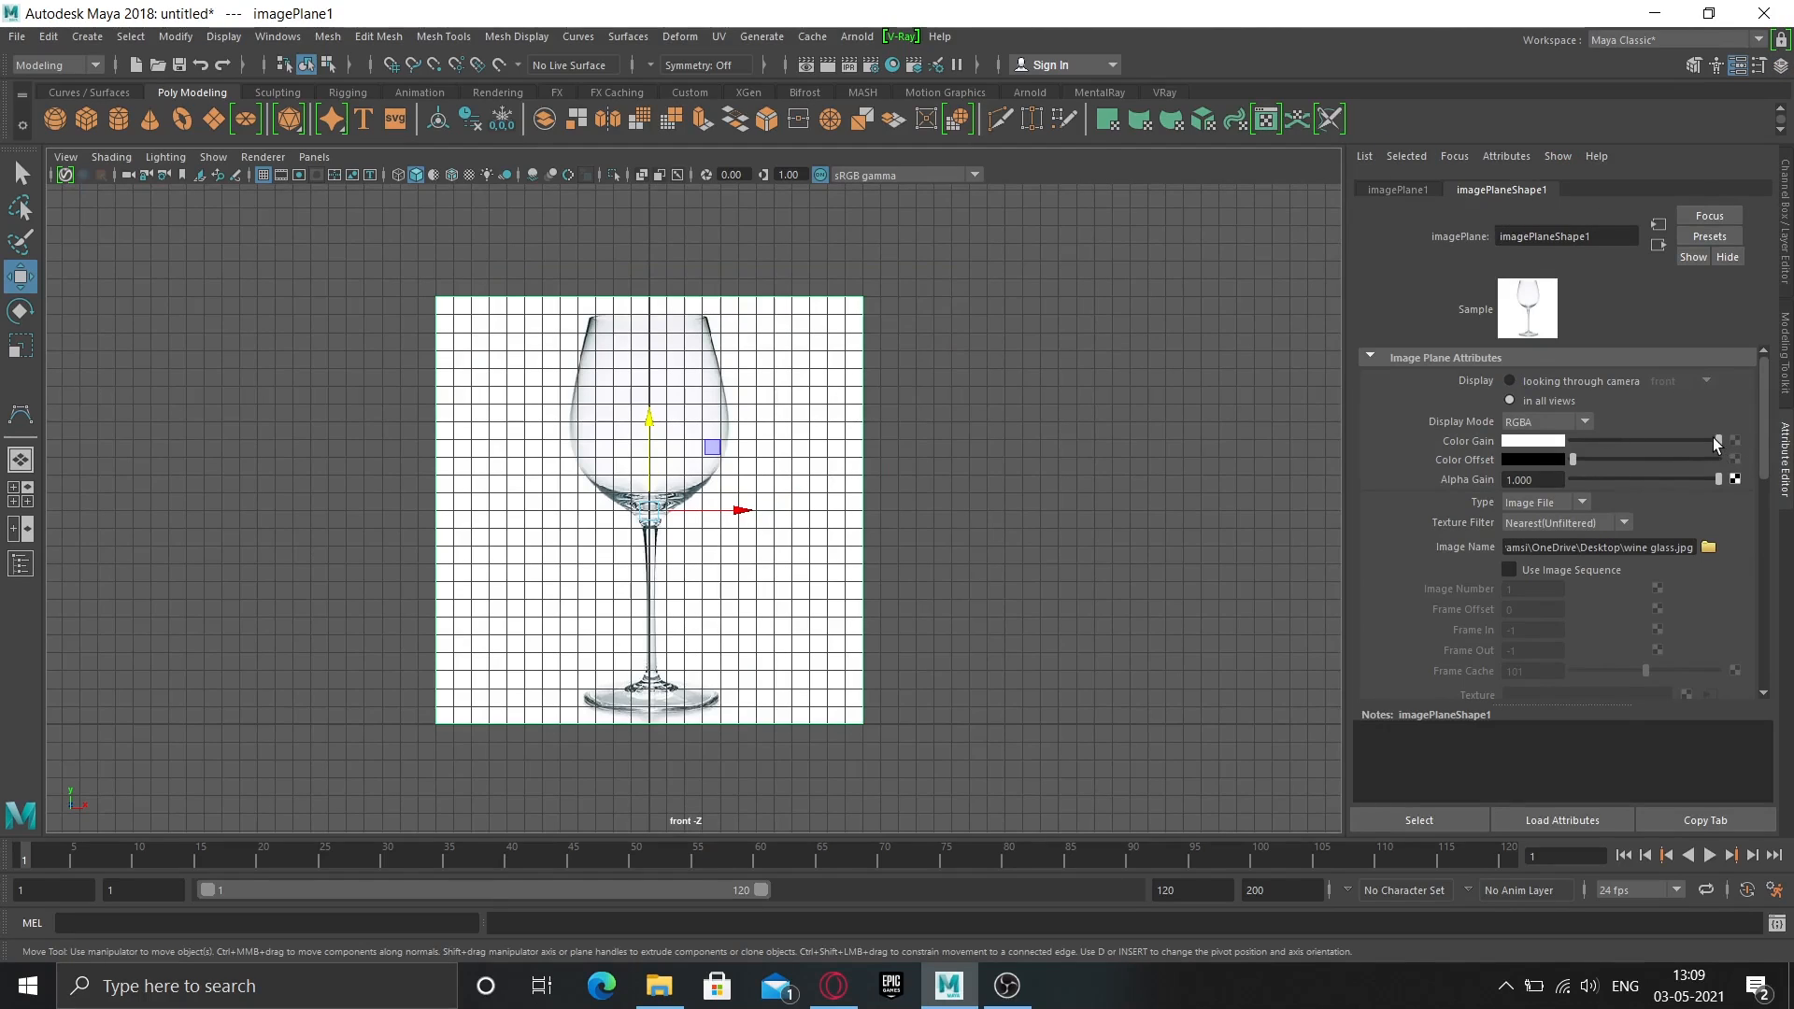
drag(1716, 439, 1663, 444)
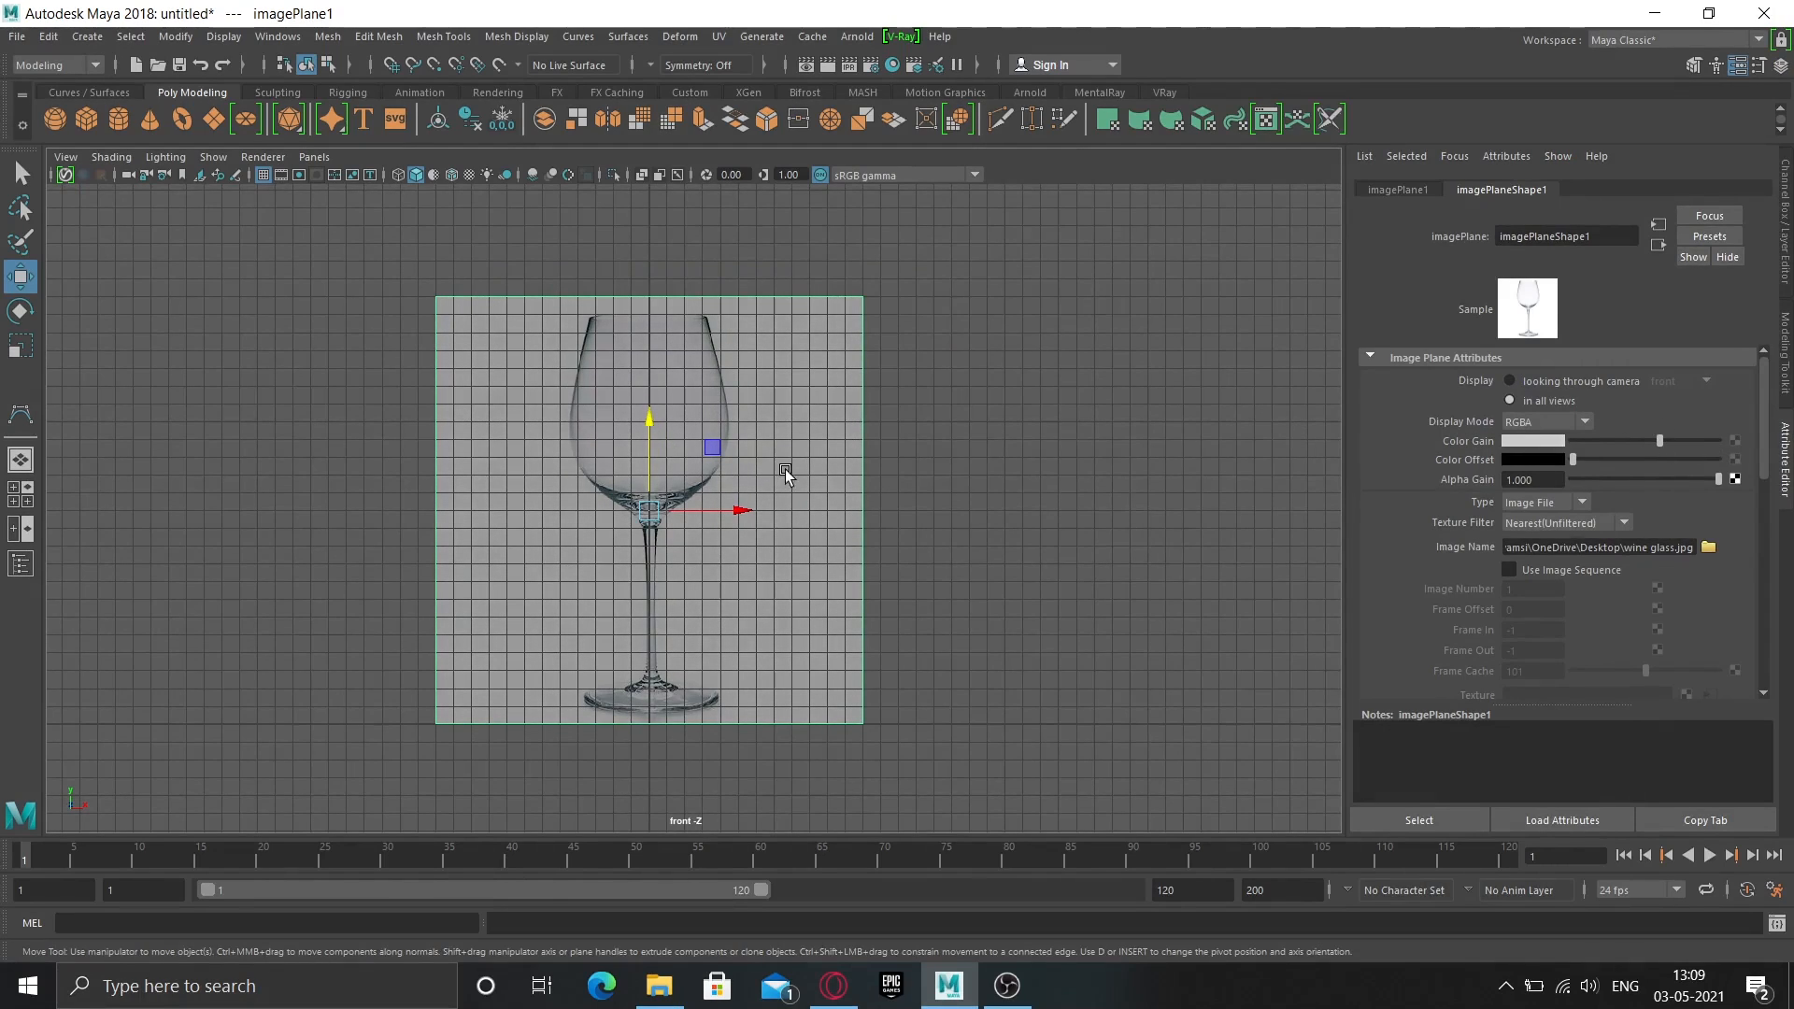
scroll(785, 469, up, 4)
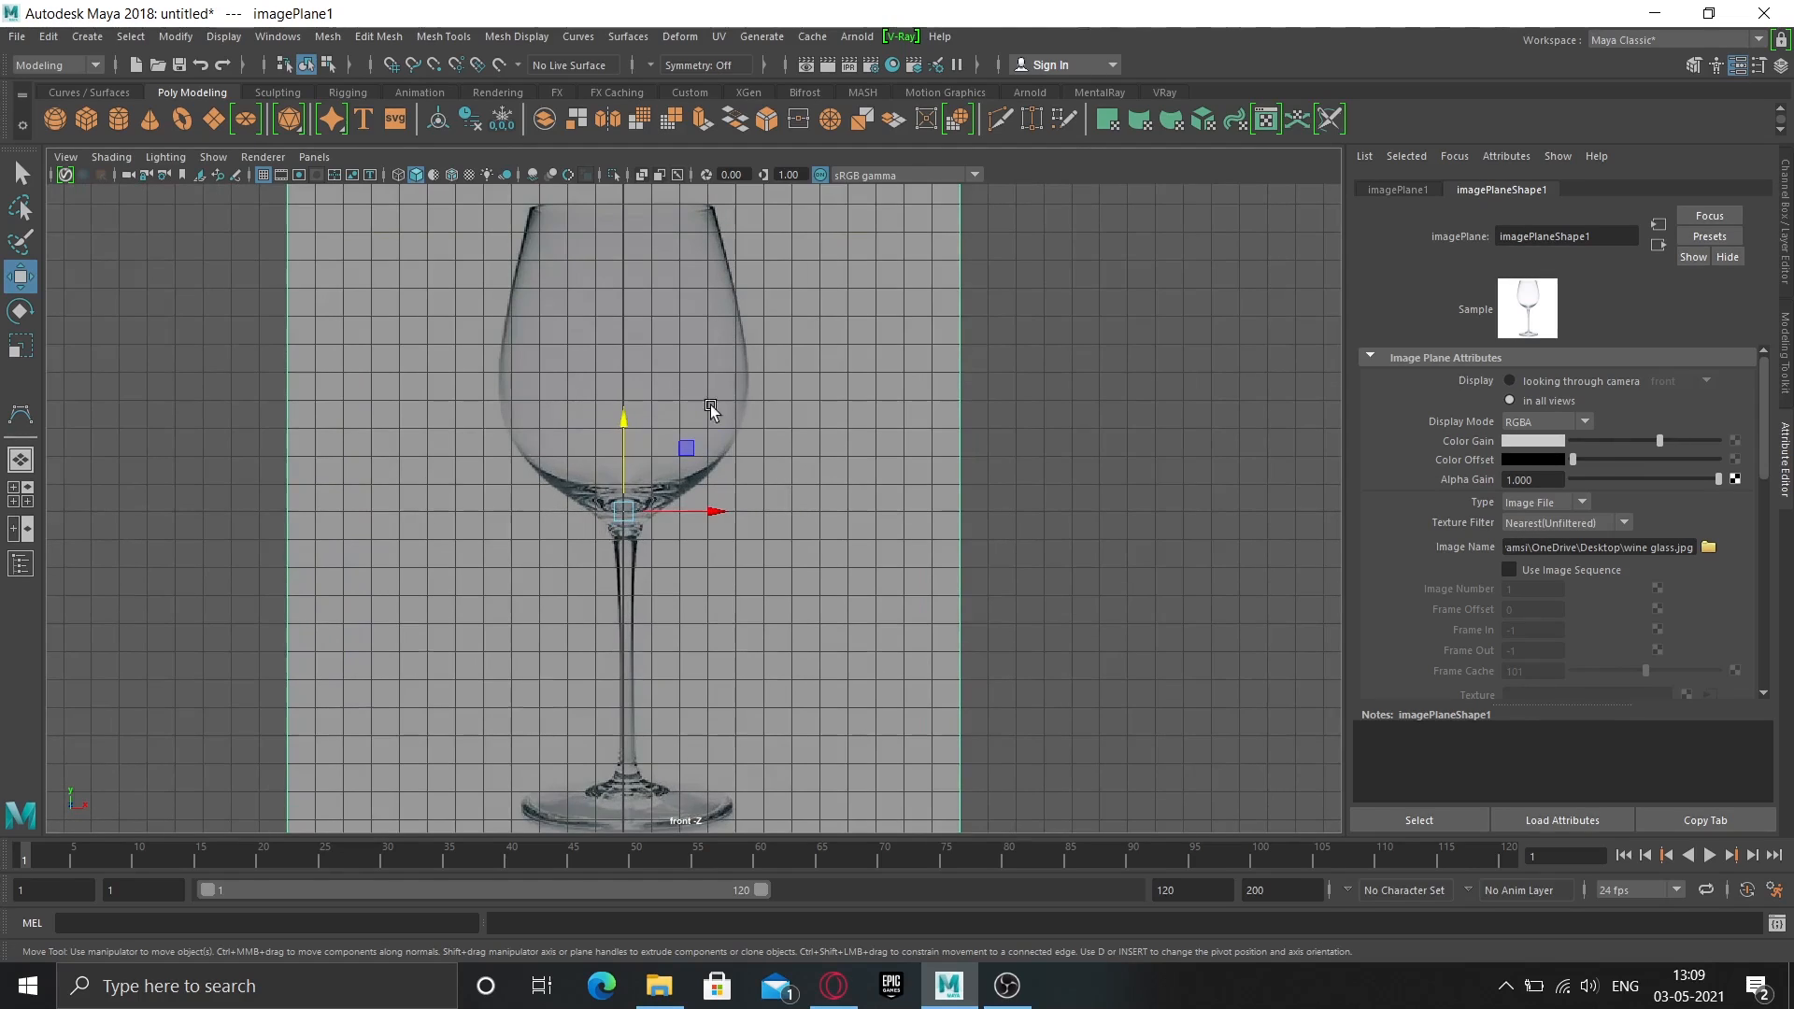
Start a CV curve on the center axis at the bowl's inner bottom and trace the lower part of its left inner wall.
alt+middle_drag(710, 406, 782, 401)
scroll(783, 430, down, 1)
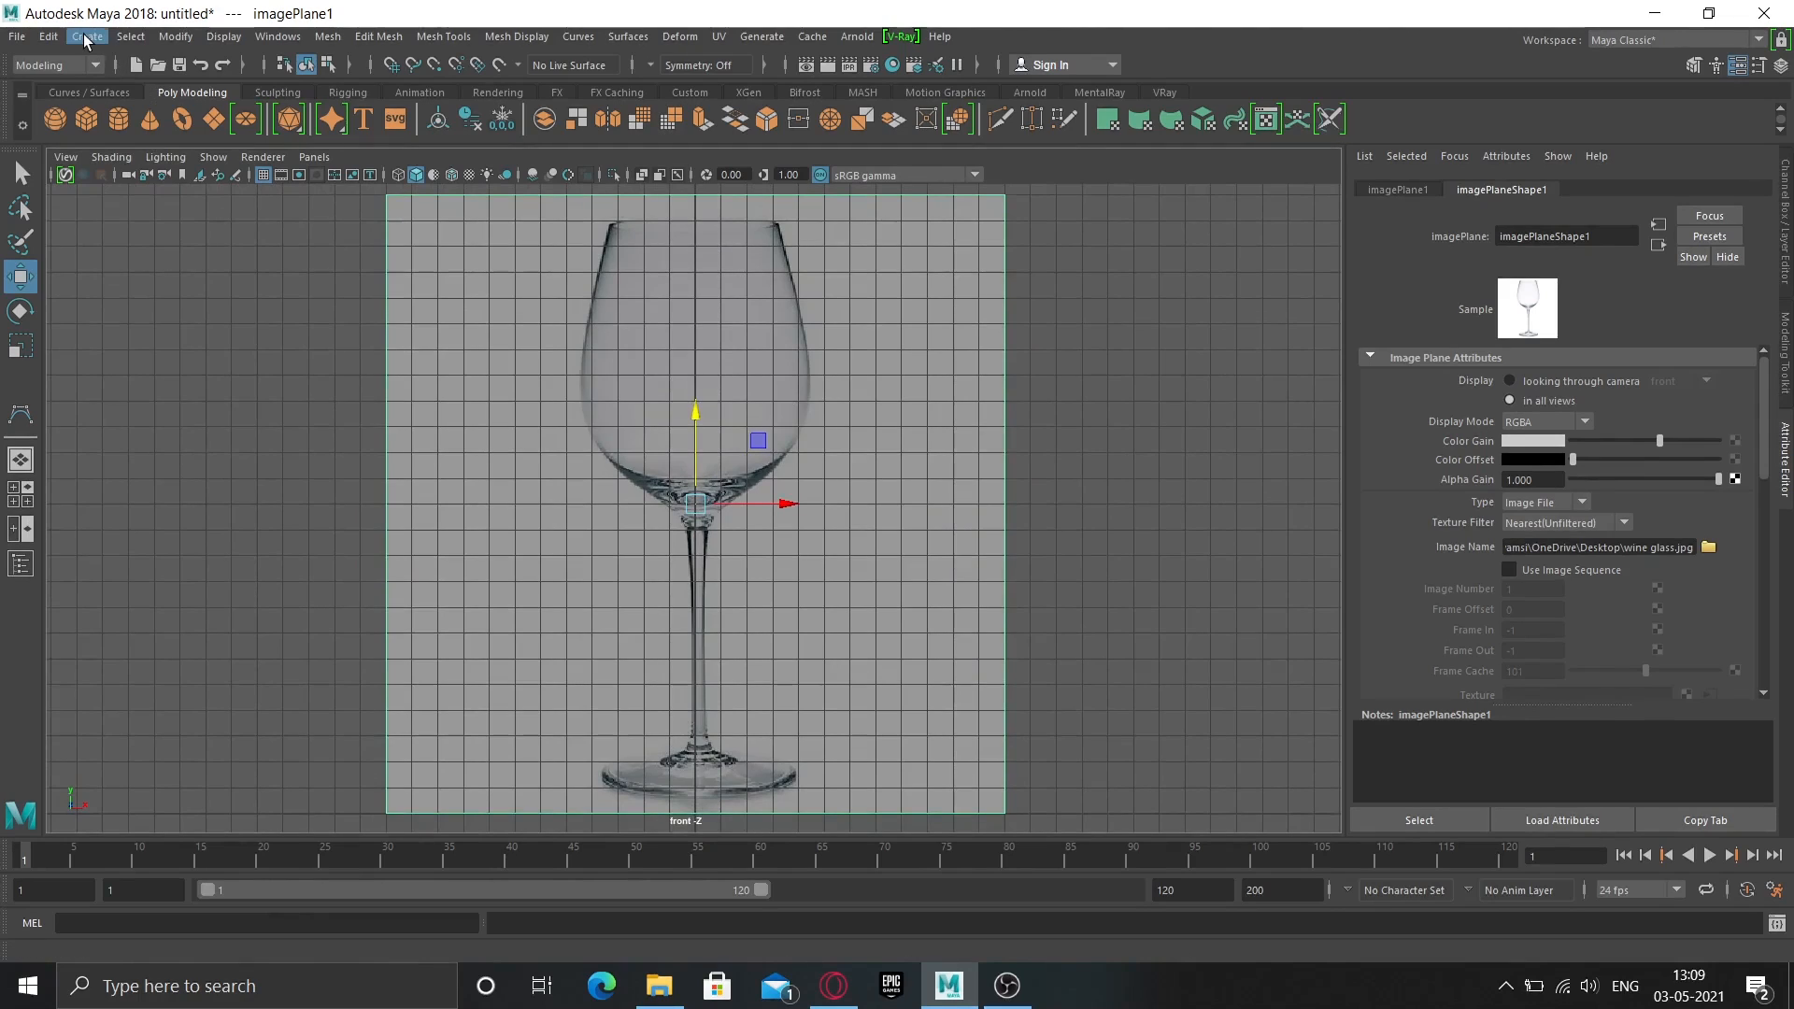
click(85, 37)
mouse_move(147, 184)
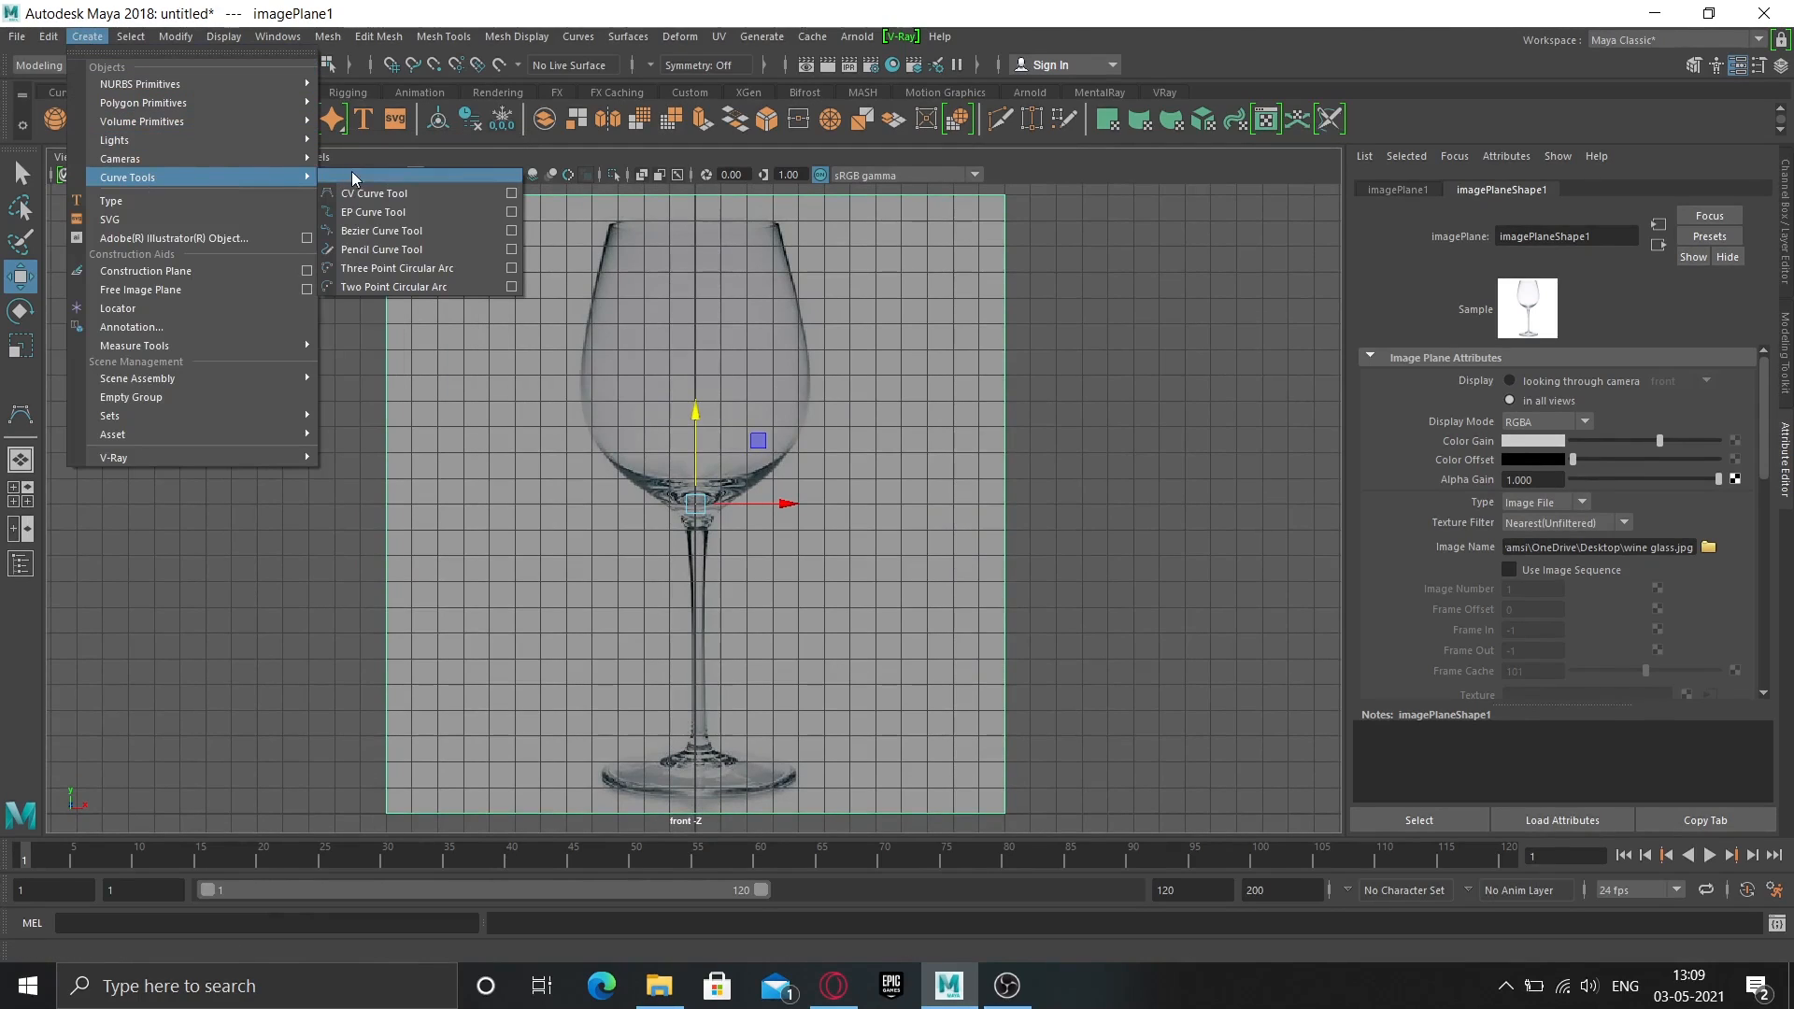
click(415, 195)
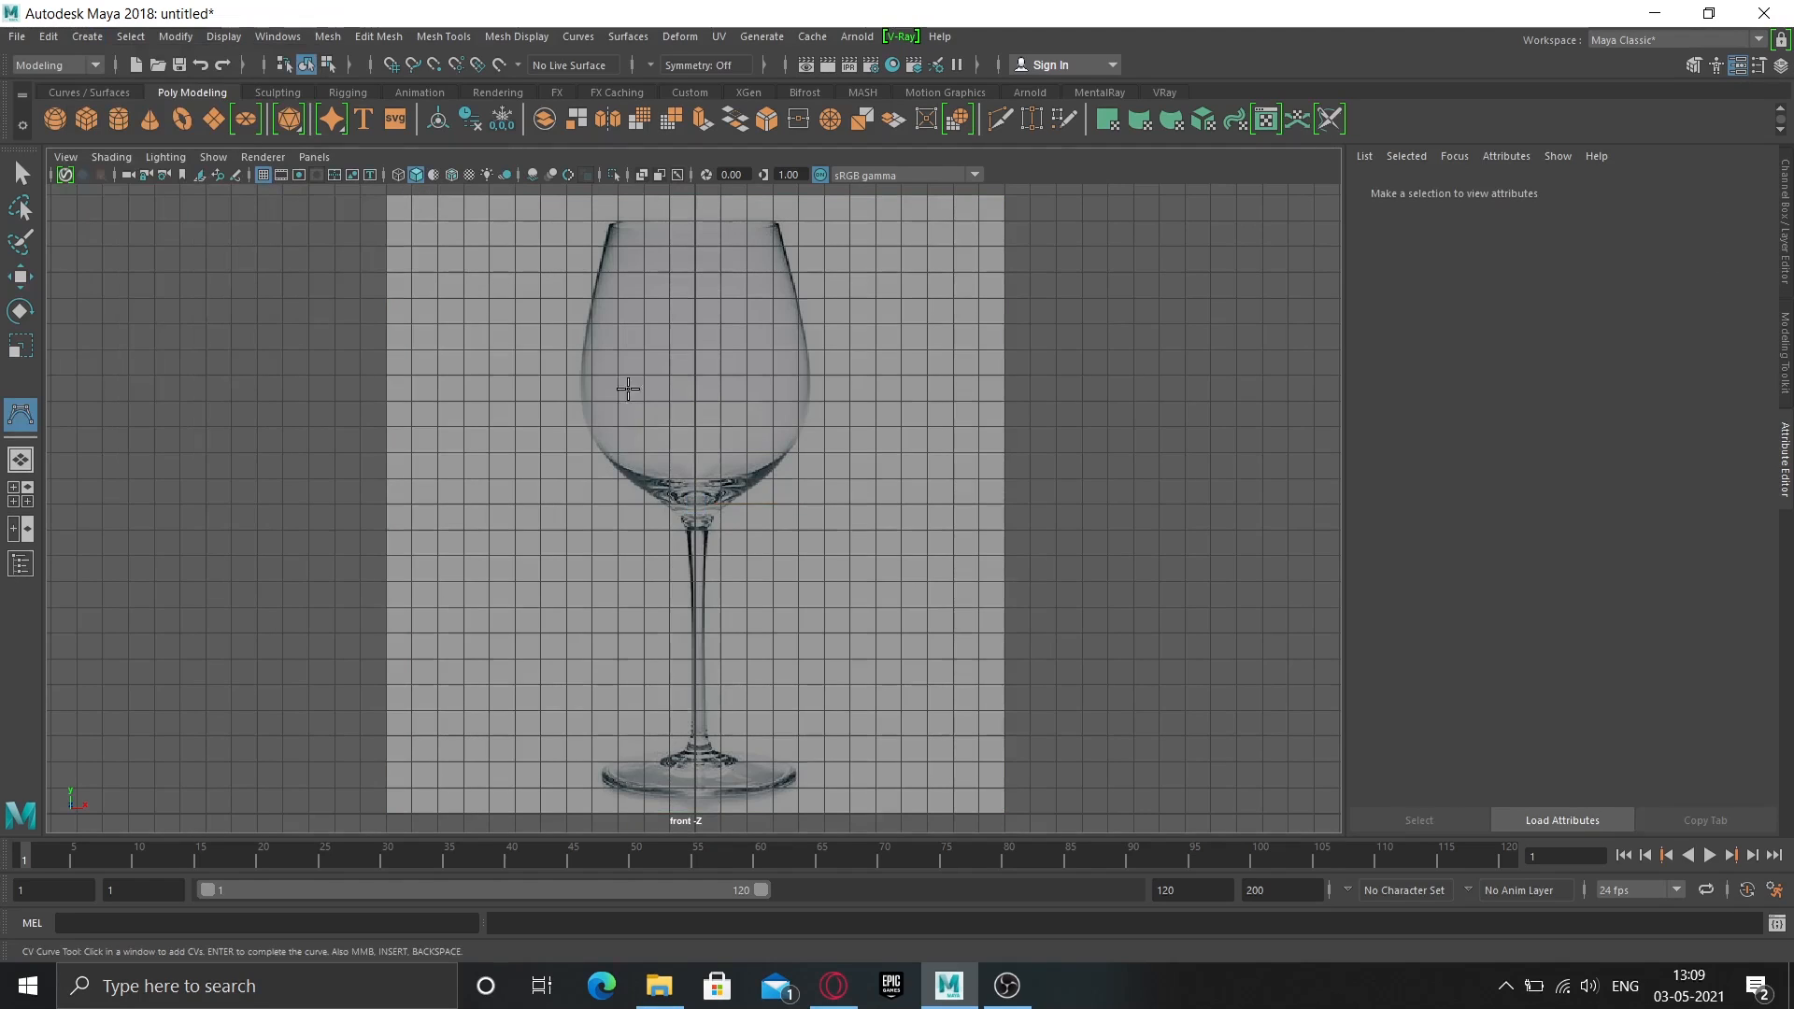
scroll(694, 463, up, 5)
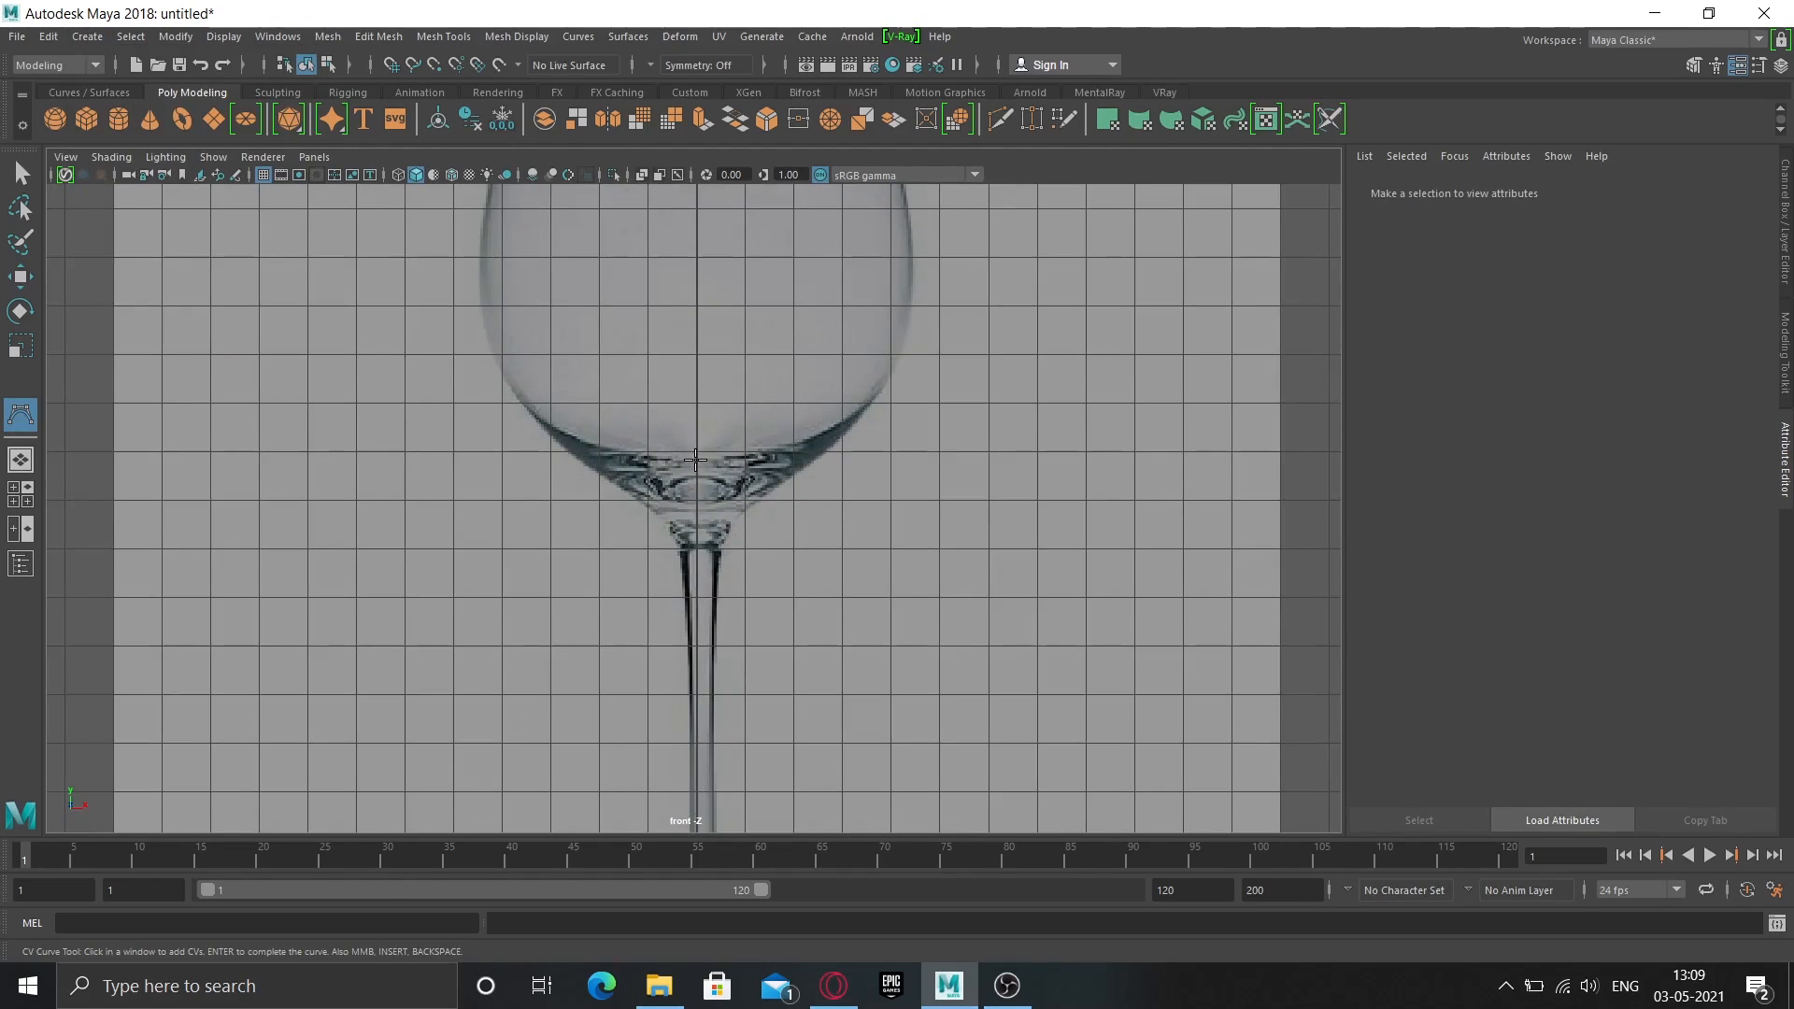
click(696, 459)
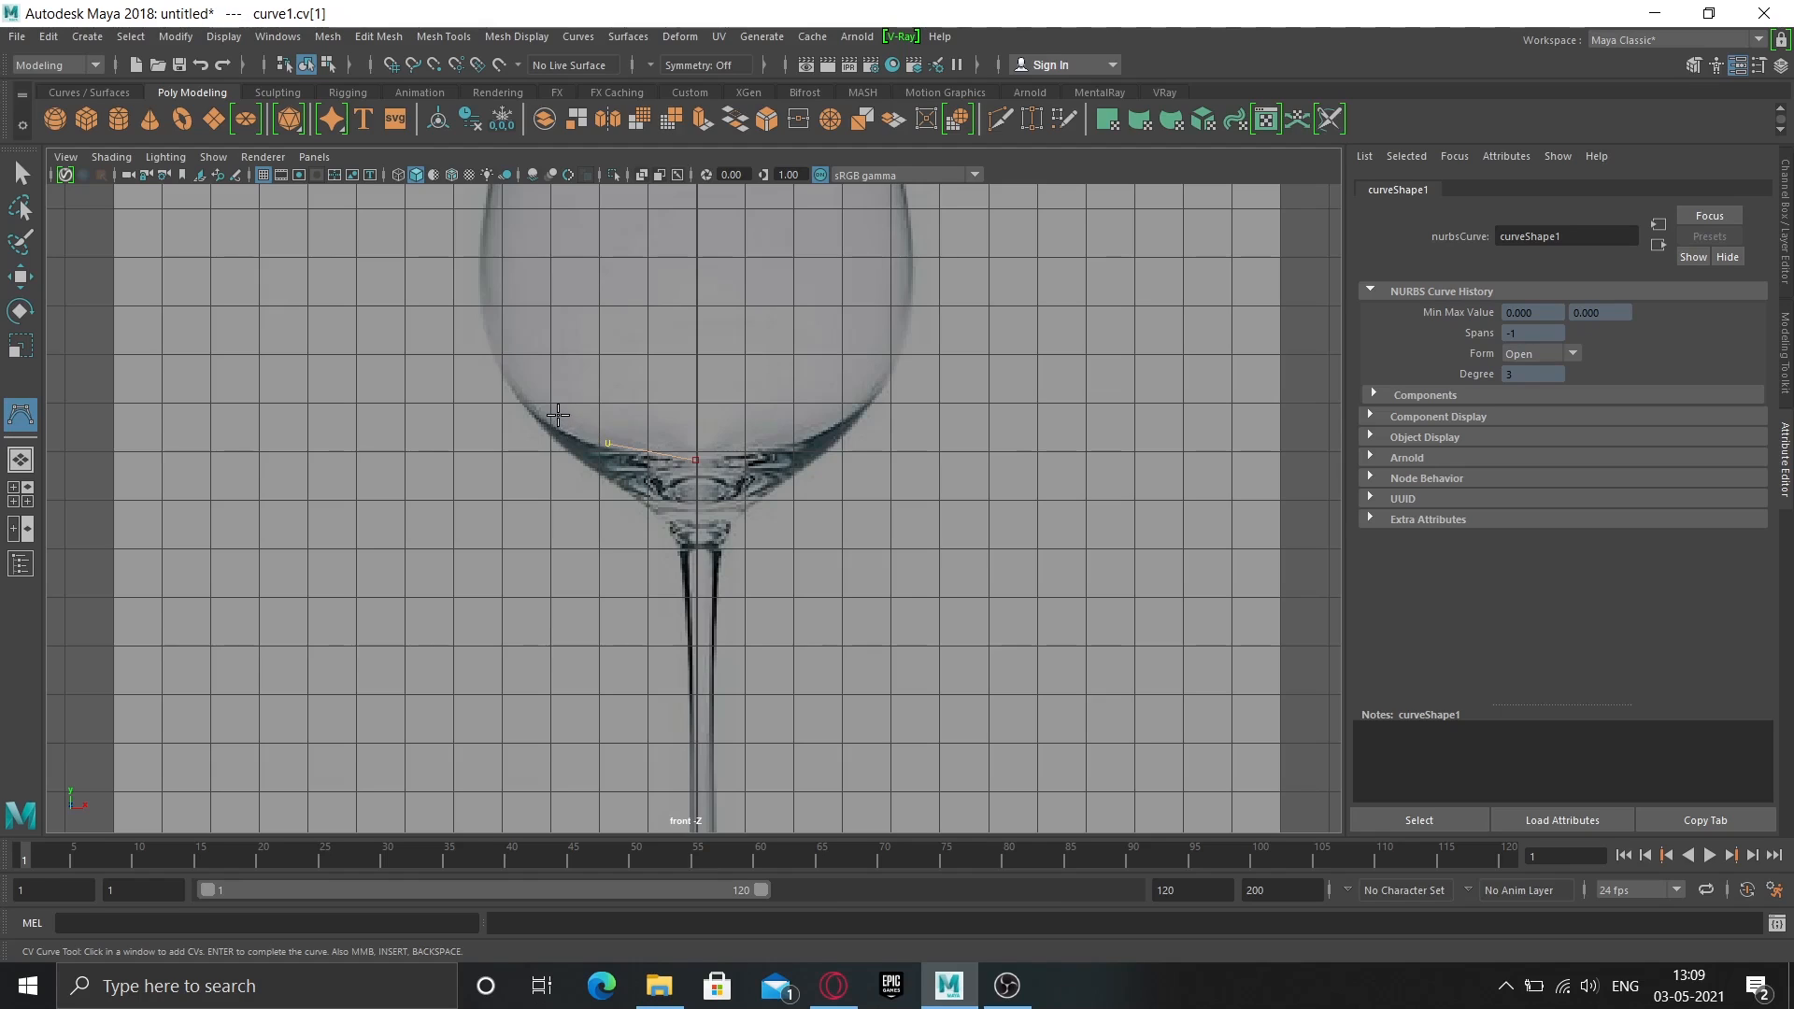
click(558, 414)
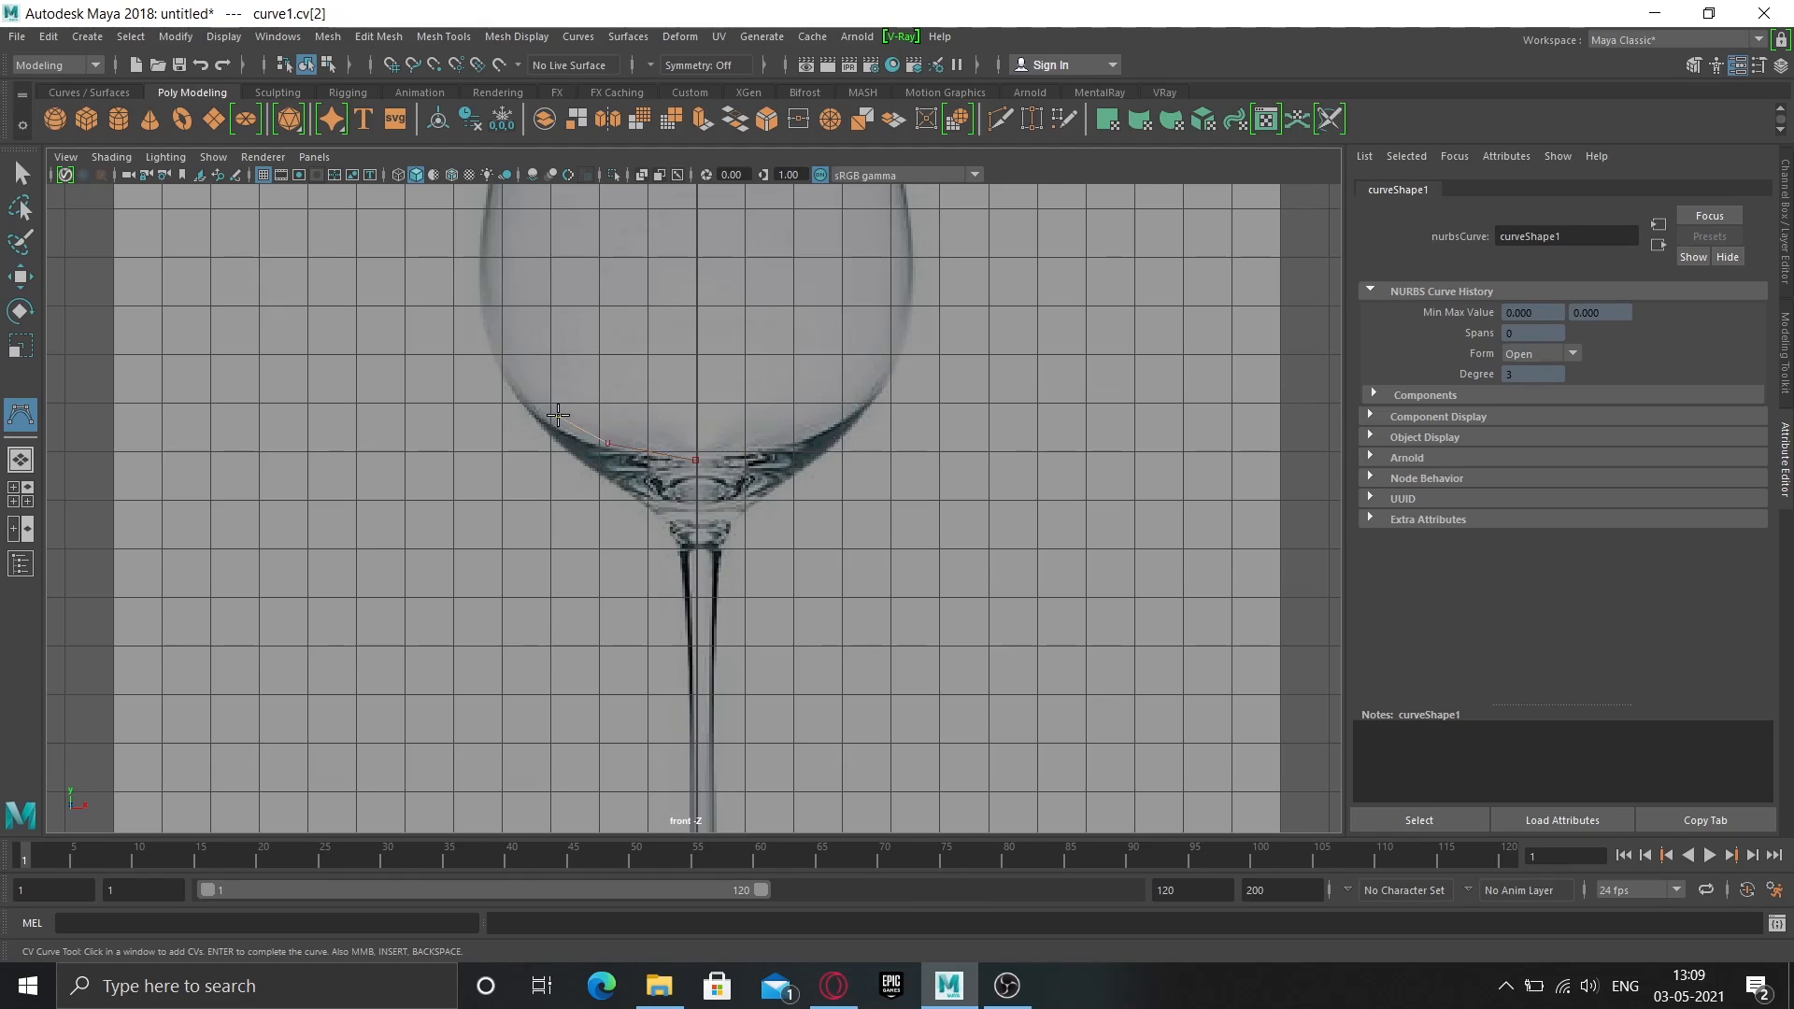
click(511, 355)
Continue the curve up the bowl's left inner wall and turn it over the rim with closely spaced points.
key(space)
drag(549, 328, 566, 384)
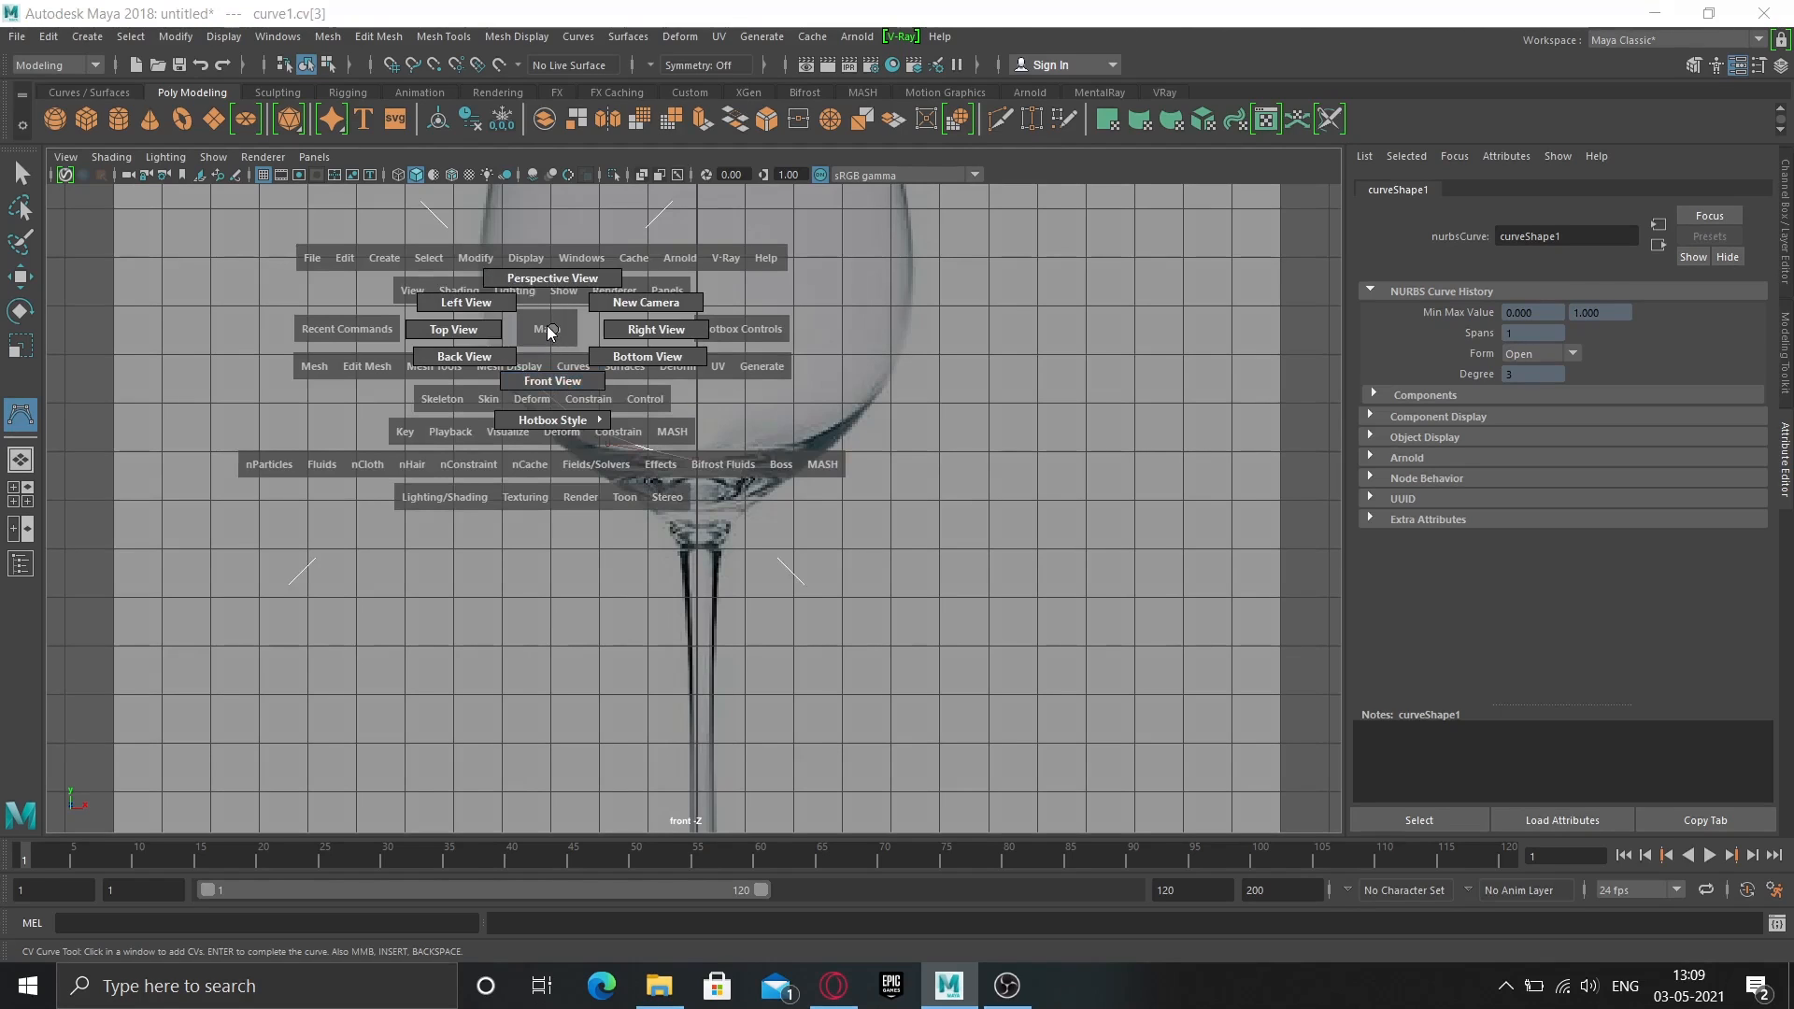
alt+middle_drag(560, 320, 587, 404)
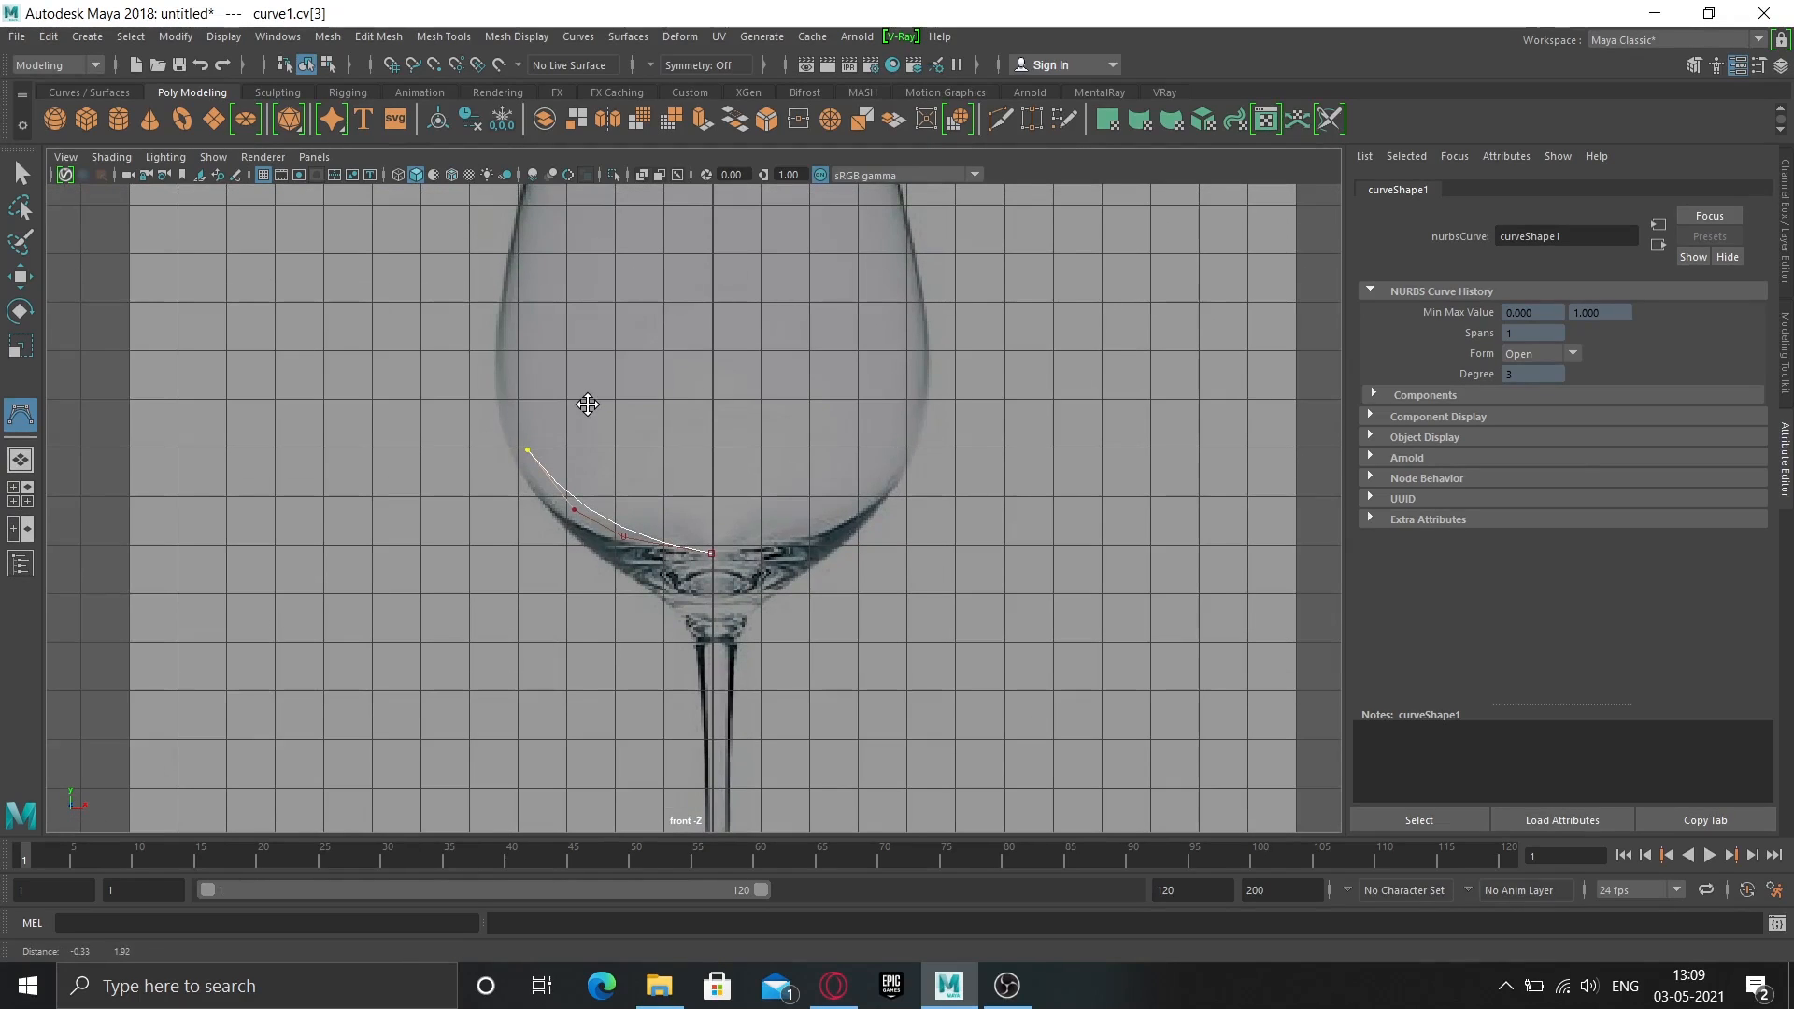
alt+middle_drag(585, 340, 584, 446)
alt+middle_drag(589, 379, 588, 429)
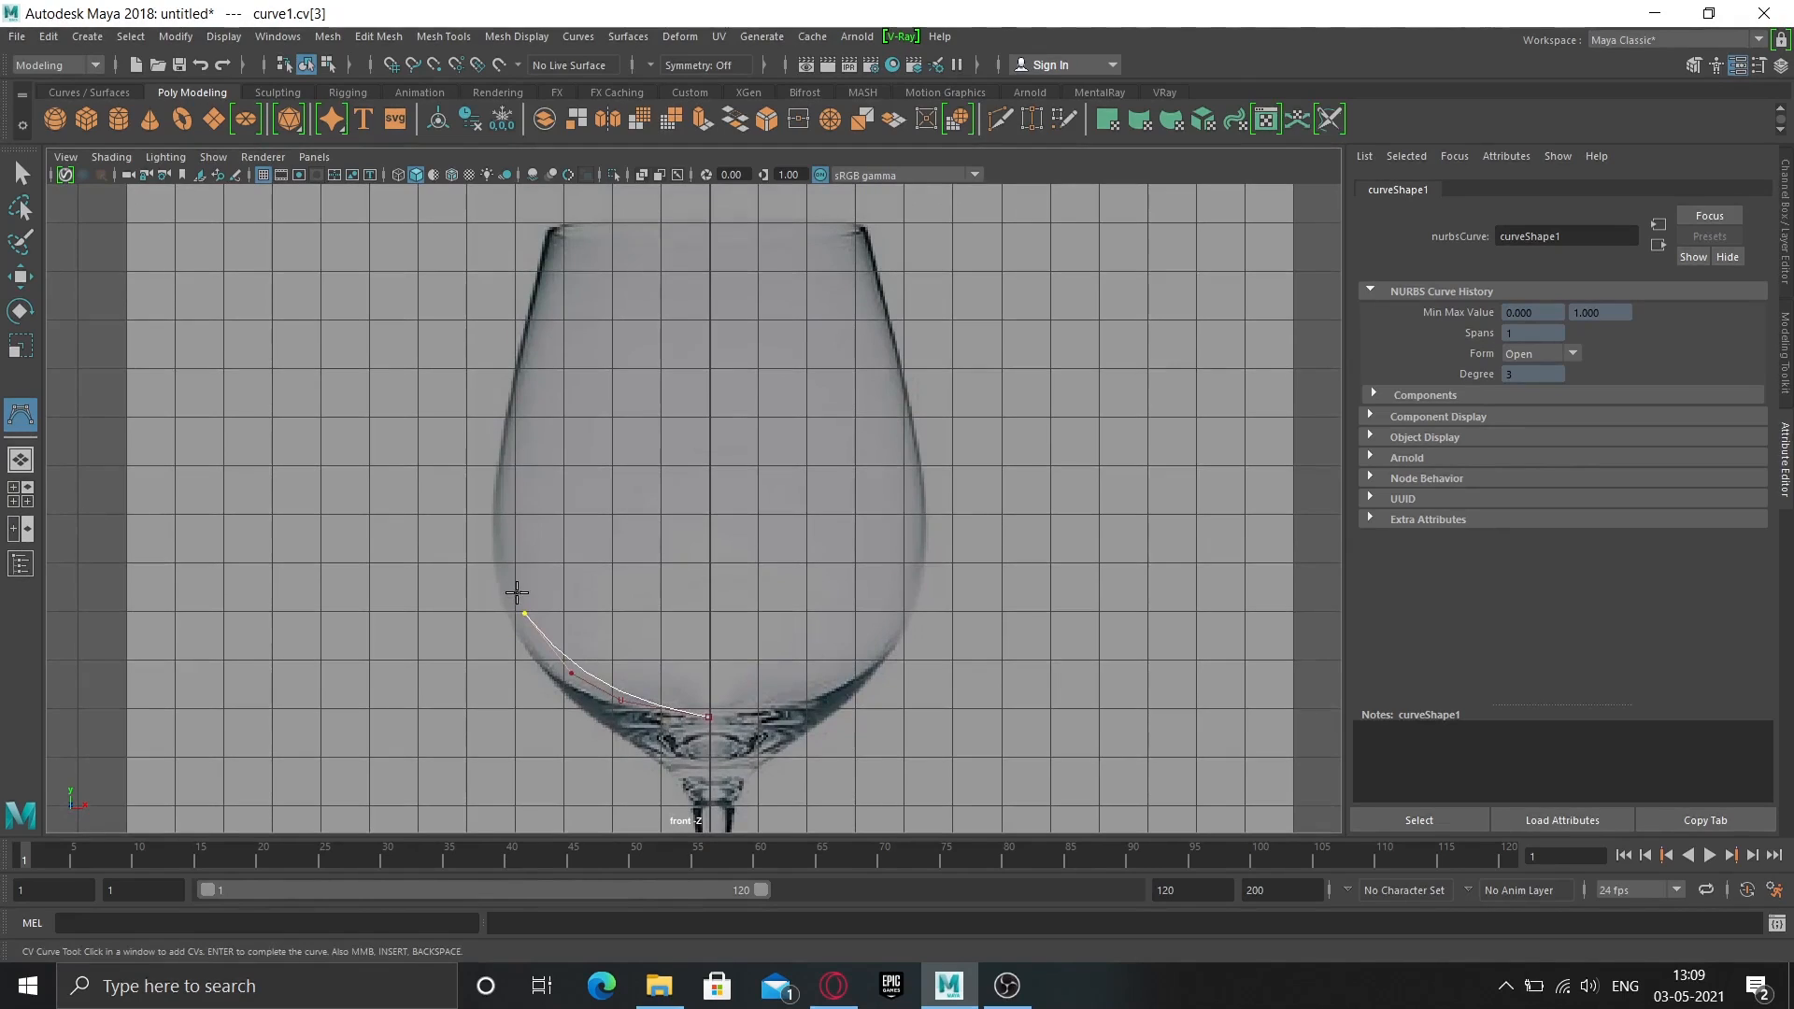
click(510, 561)
click(511, 495)
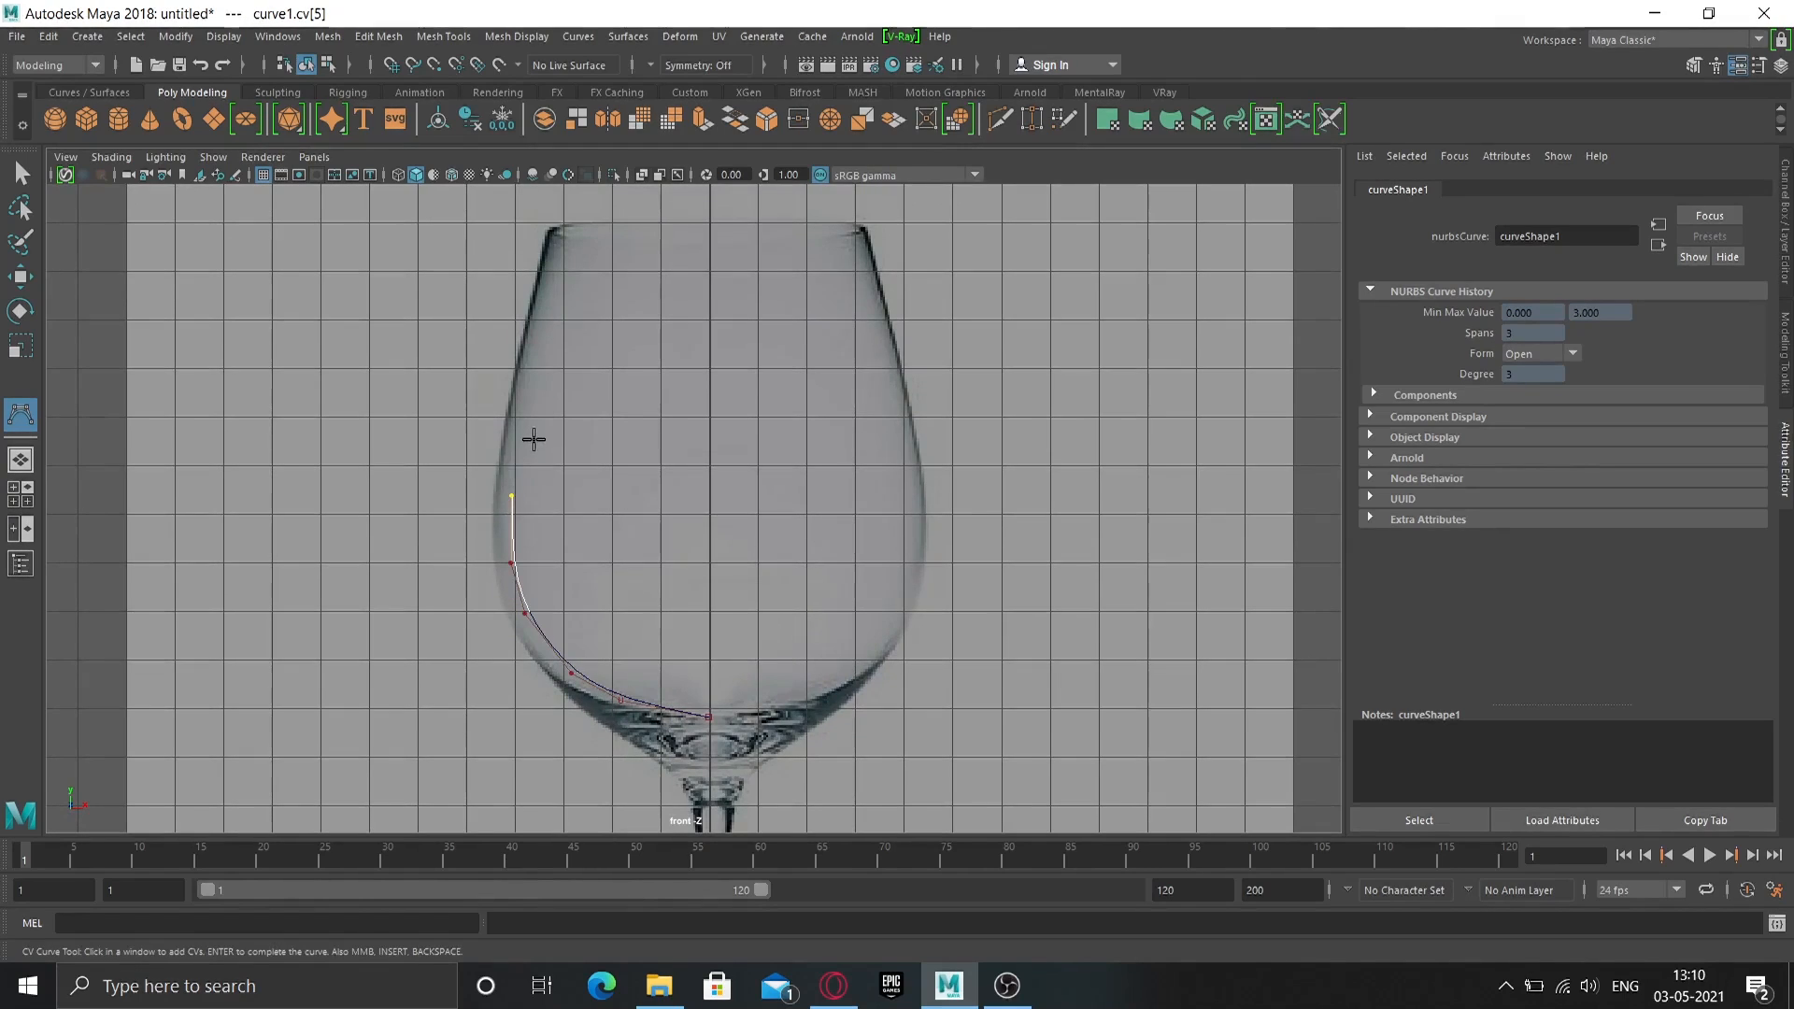
click(528, 400)
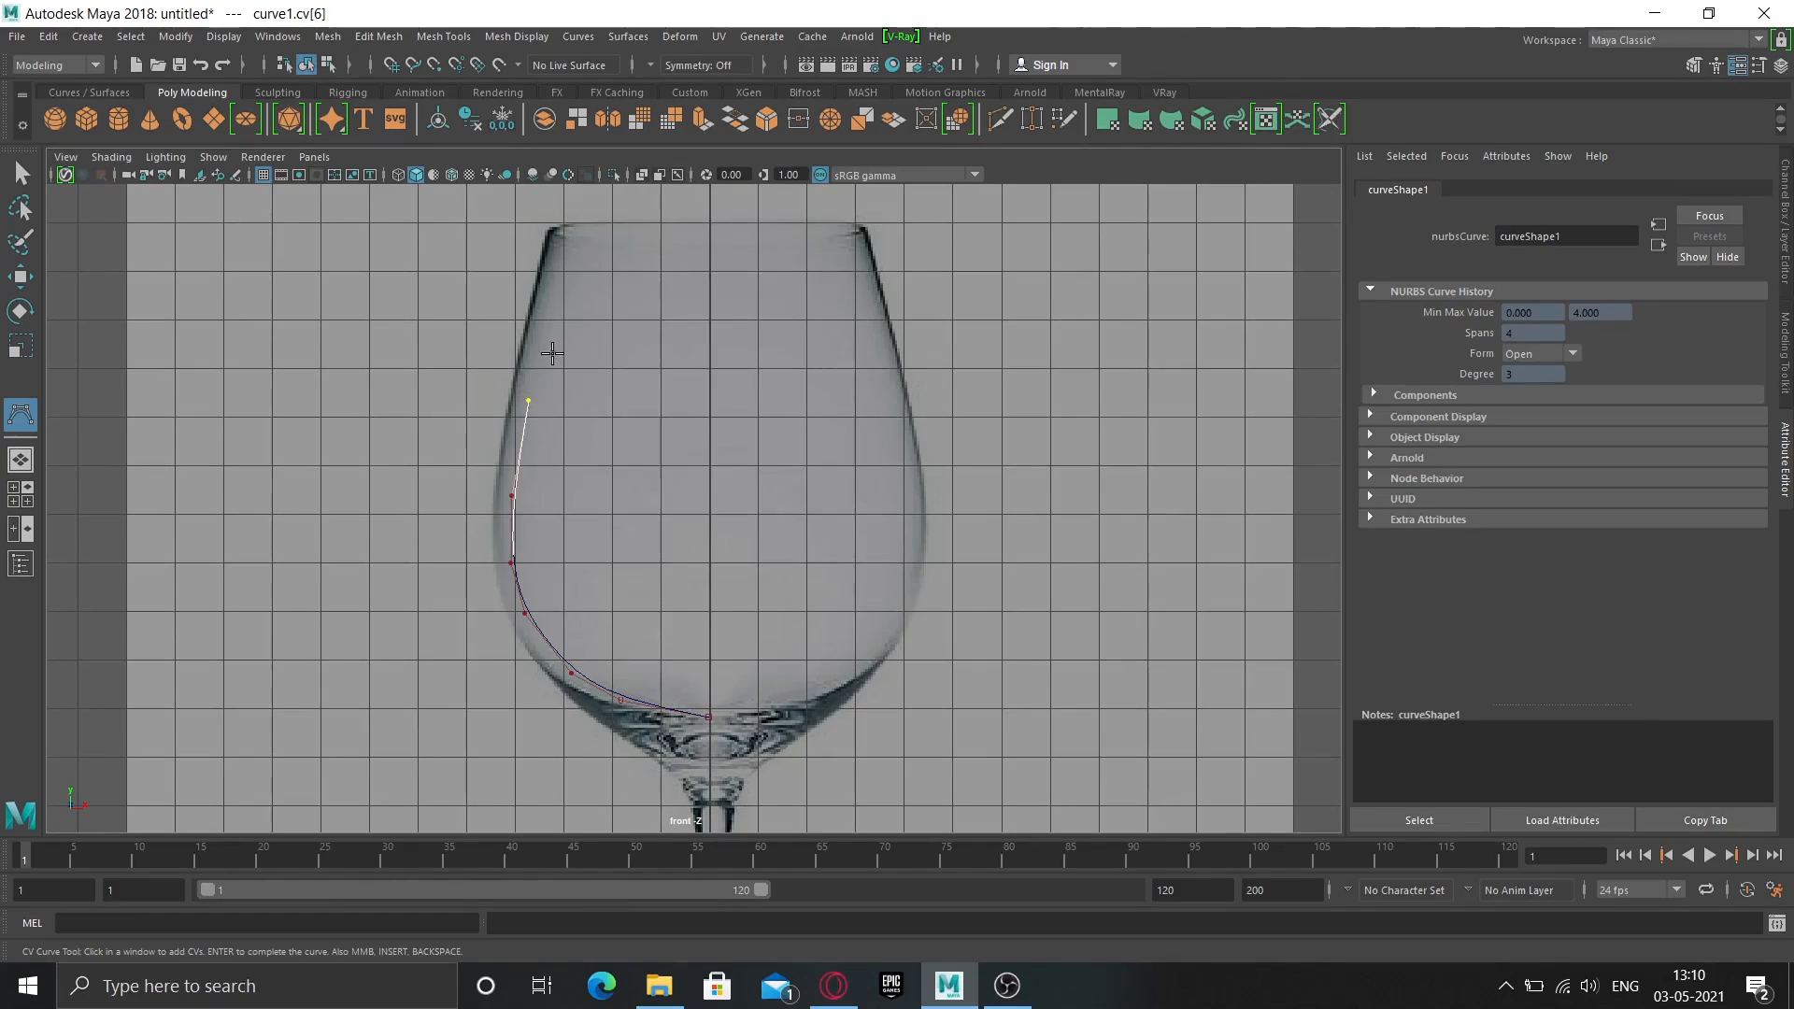
click(551, 307)
click(564, 239)
click(554, 229)
click(548, 236)
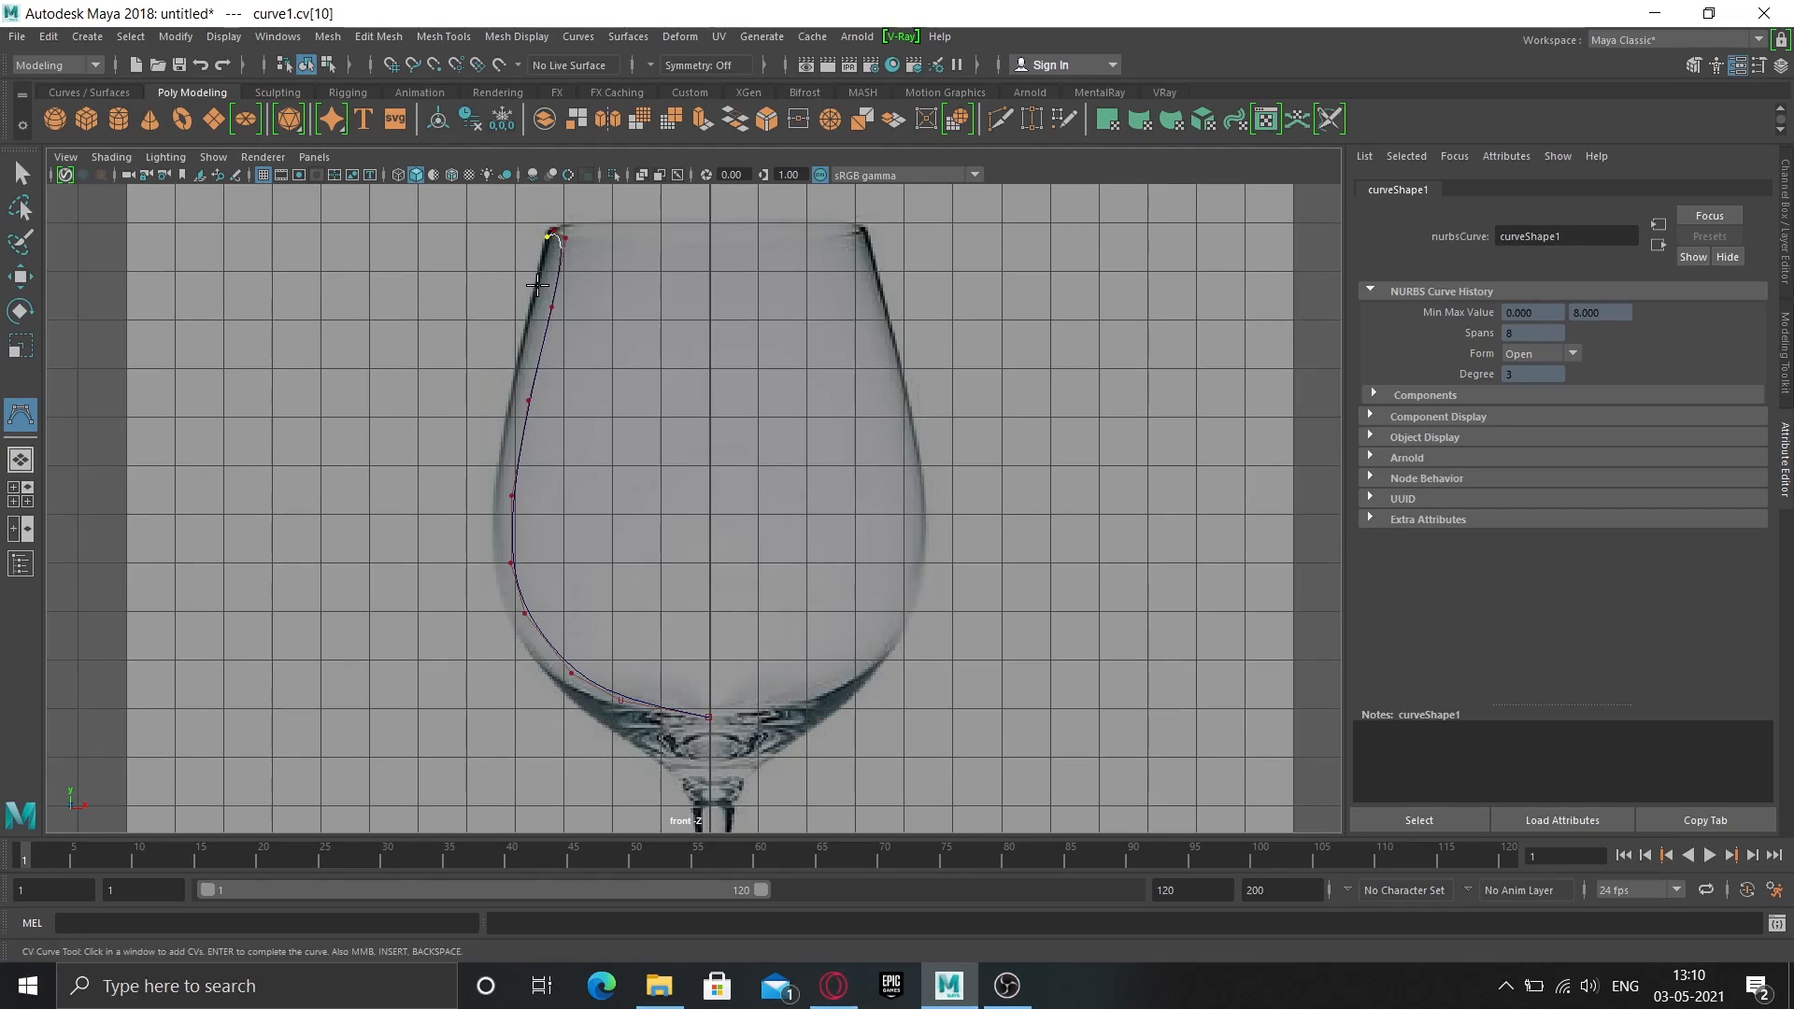
Trace the curve down the bowl's left outer wall from the rim to where the bowl turns inward.
click(515, 371)
click(503, 427)
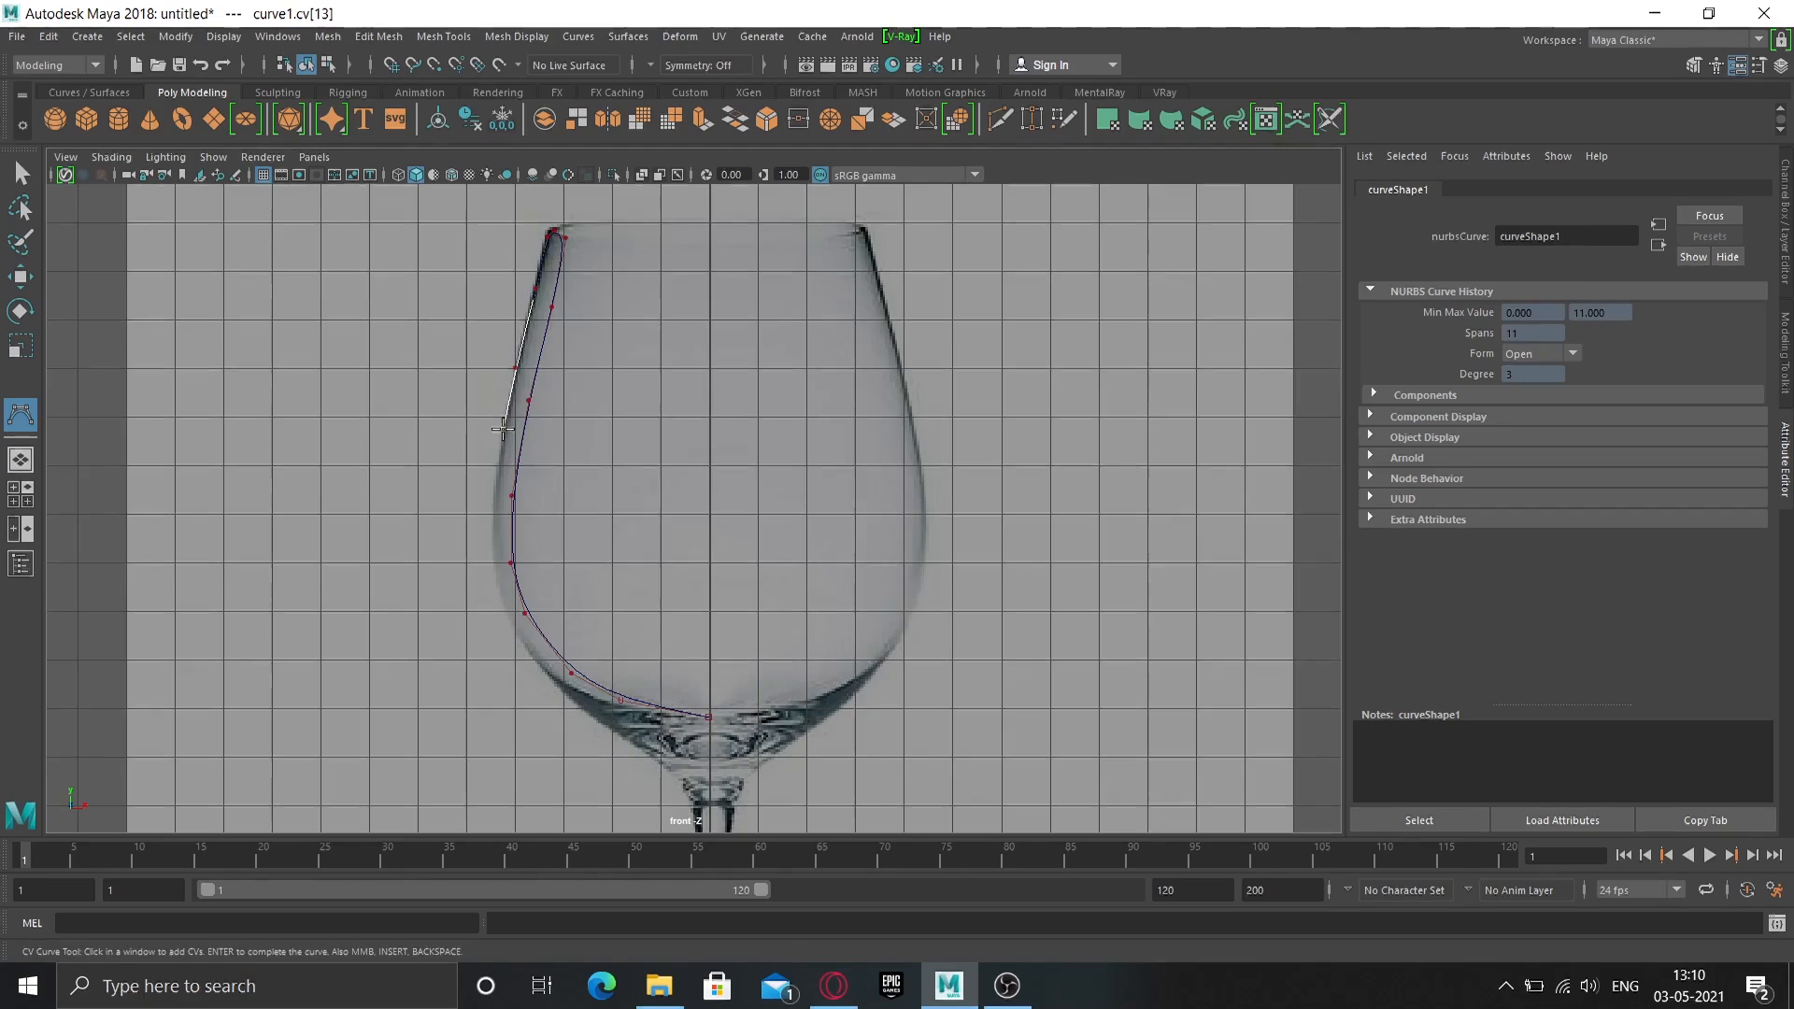
click(492, 522)
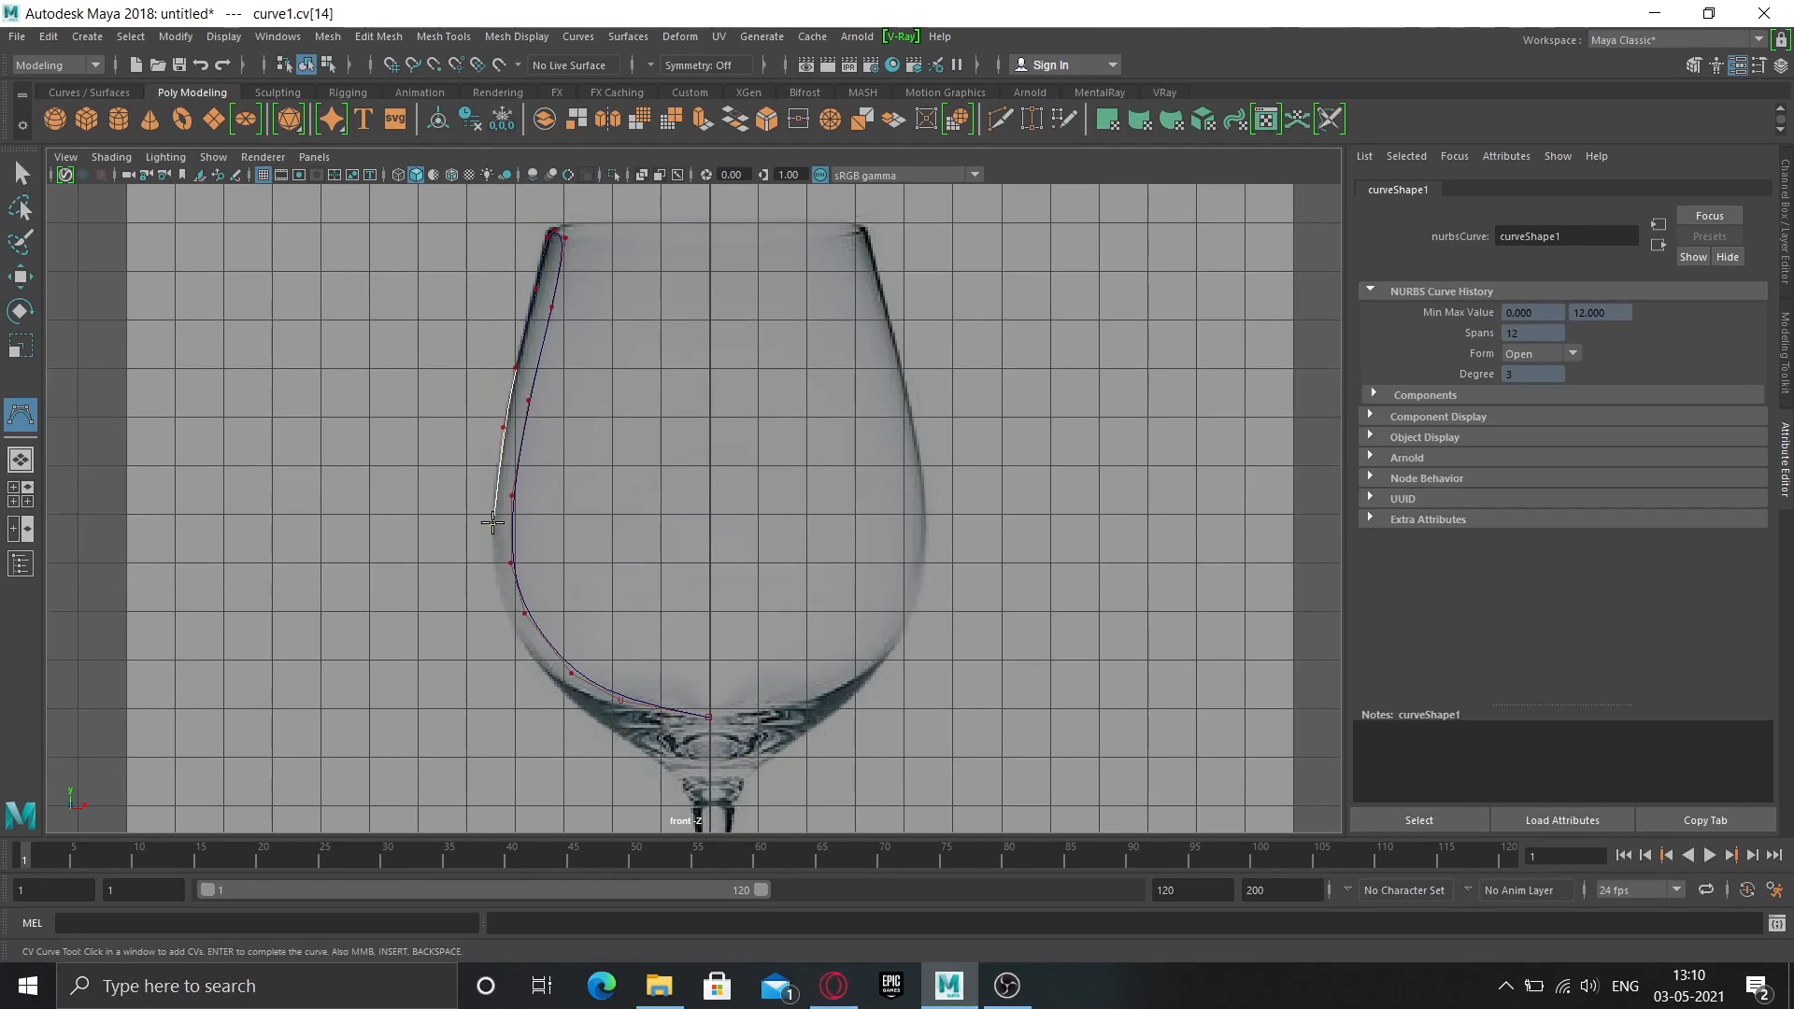
click(504, 605)
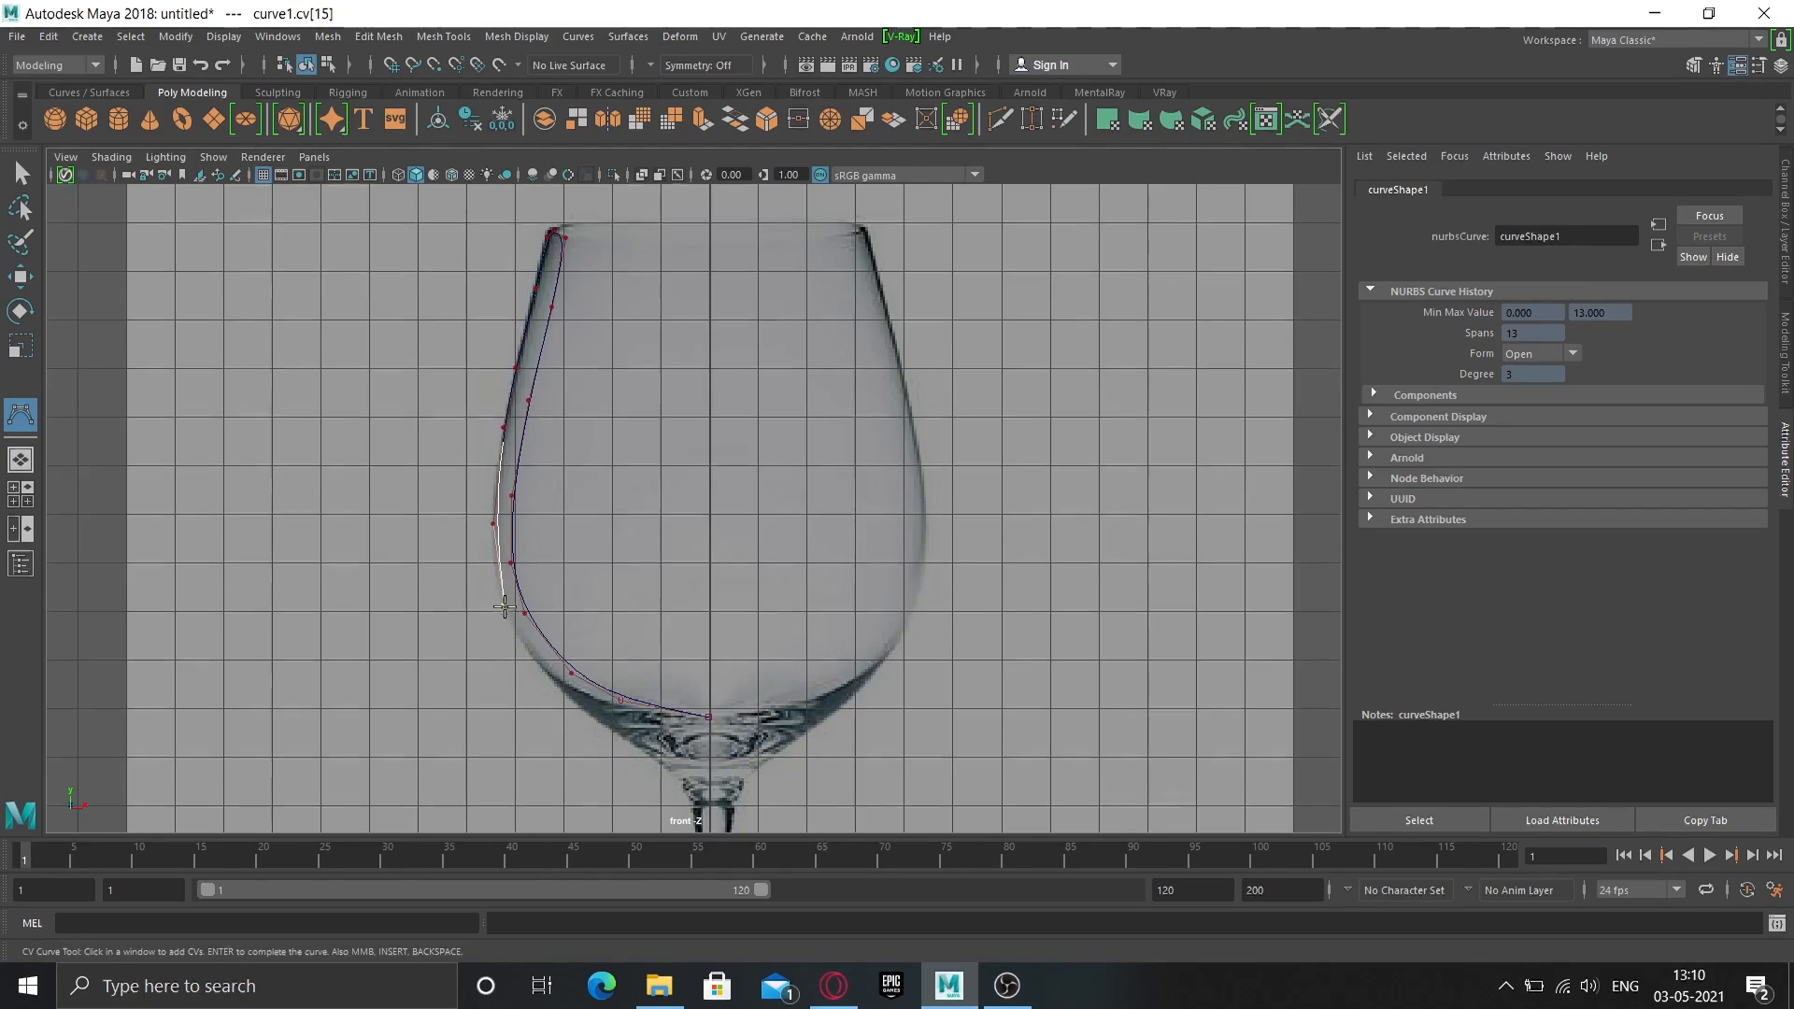
click(544, 675)
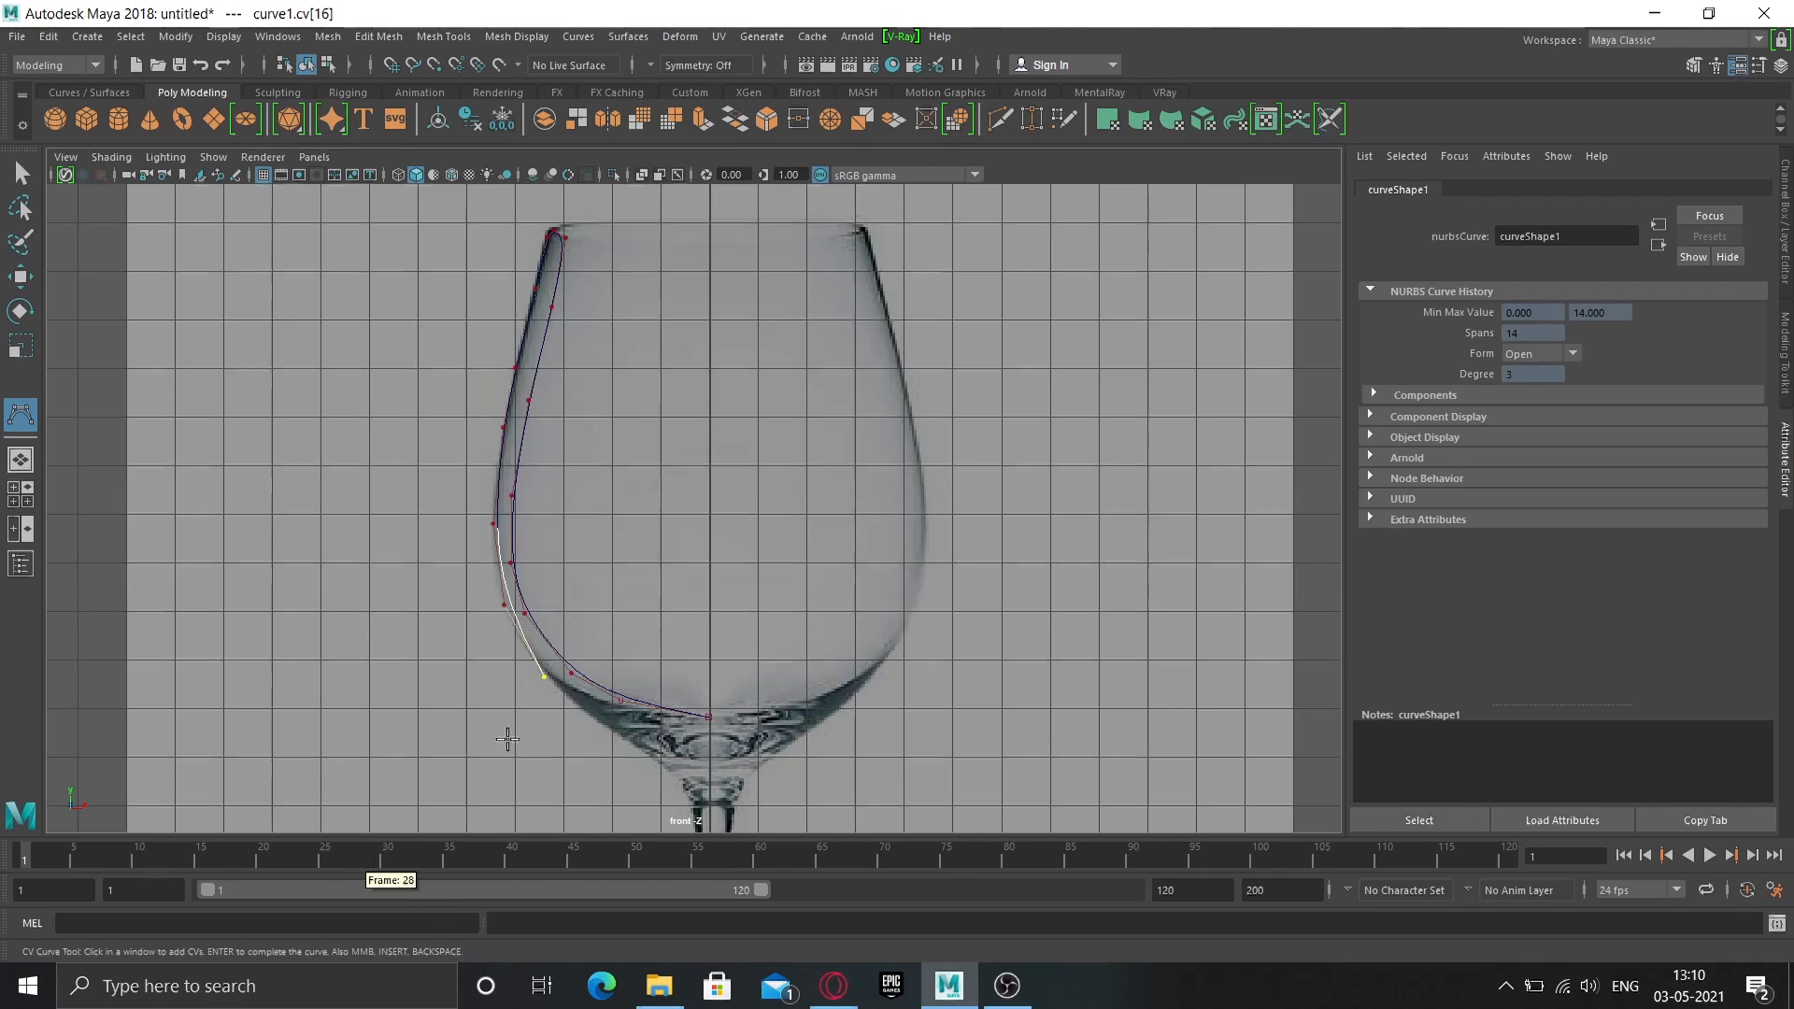
Extend the curve along the bowl's outer underside toward the top of the stem, and undo the last placed point.
alt+middle_drag(681, 601, 480, 438)
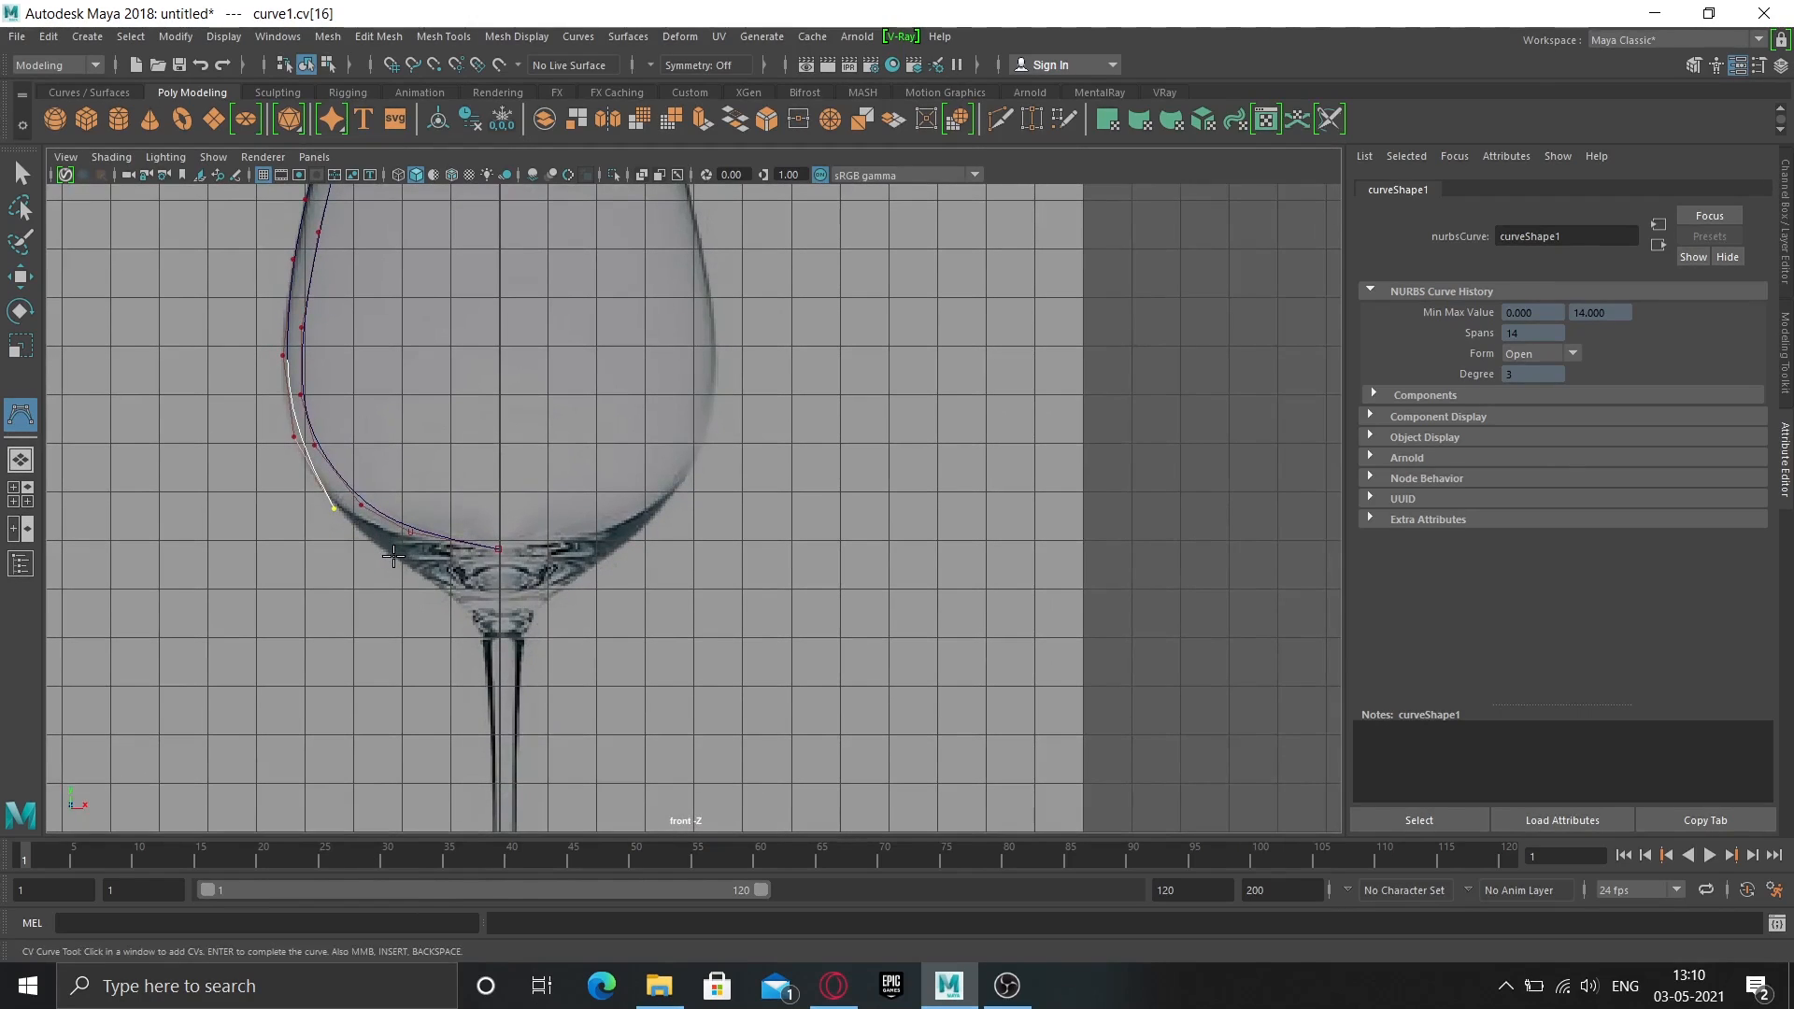
click(394, 557)
click(460, 601)
click(480, 613)
scroll(480, 615, up, 3)
scroll(478, 657, up, 1)
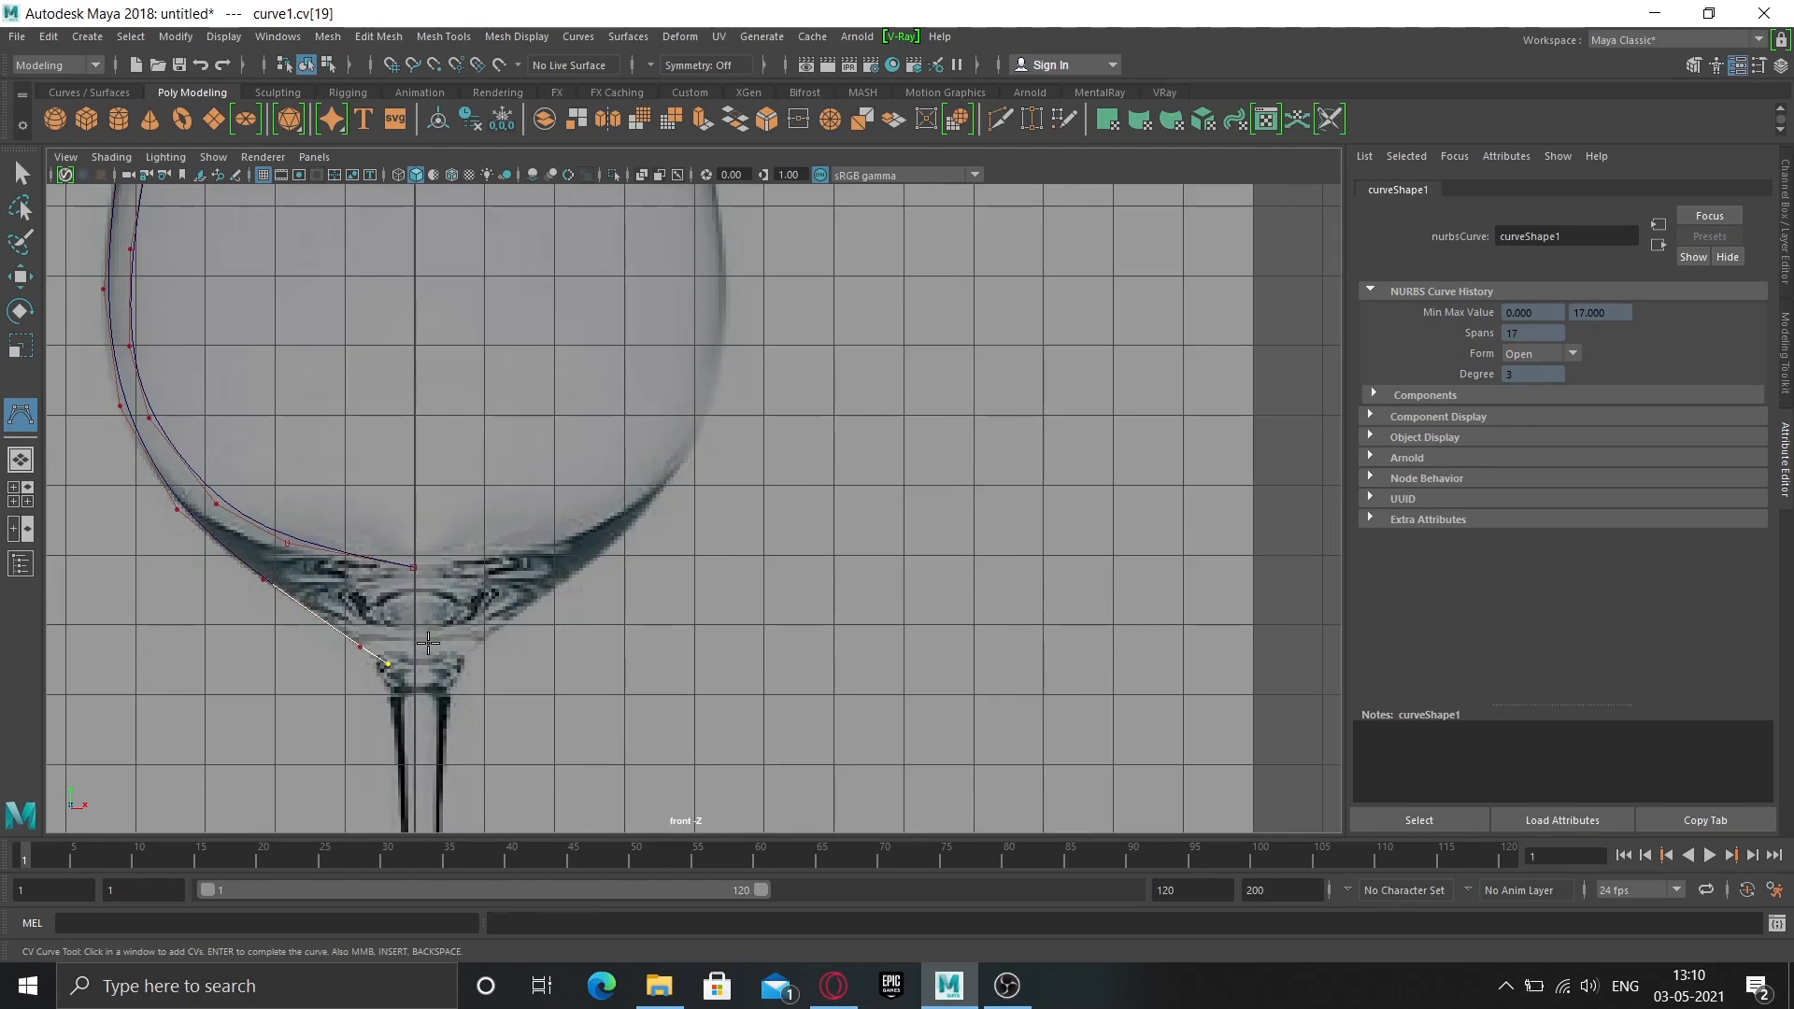
key(ctrl+z)
Trace the small collar beneath the bowl with closely spaced points and carry the curve onto the upper stem.
key(space)
drag(417, 653, 430, 653)
alt+middle_drag(432, 655, 647, 591)
scroll(579, 627, up, 1)
scroll(578, 627, up, 2)
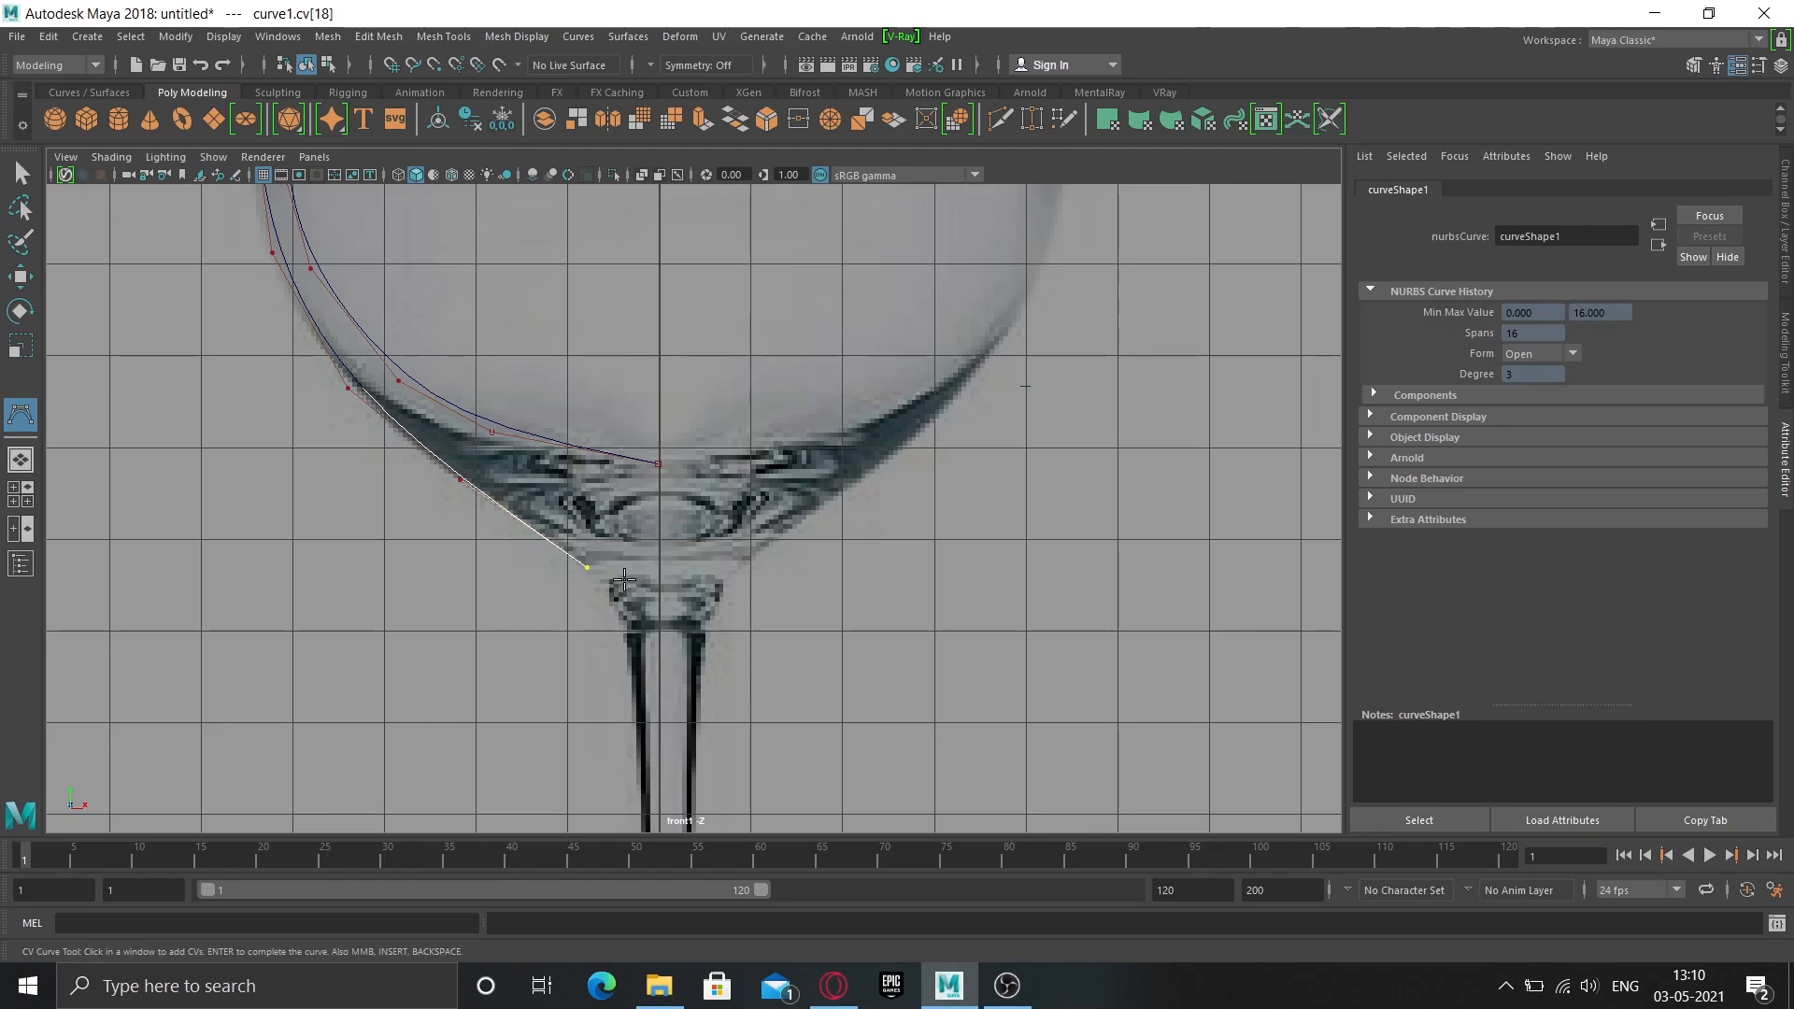
click(587, 567)
click(614, 579)
click(611, 584)
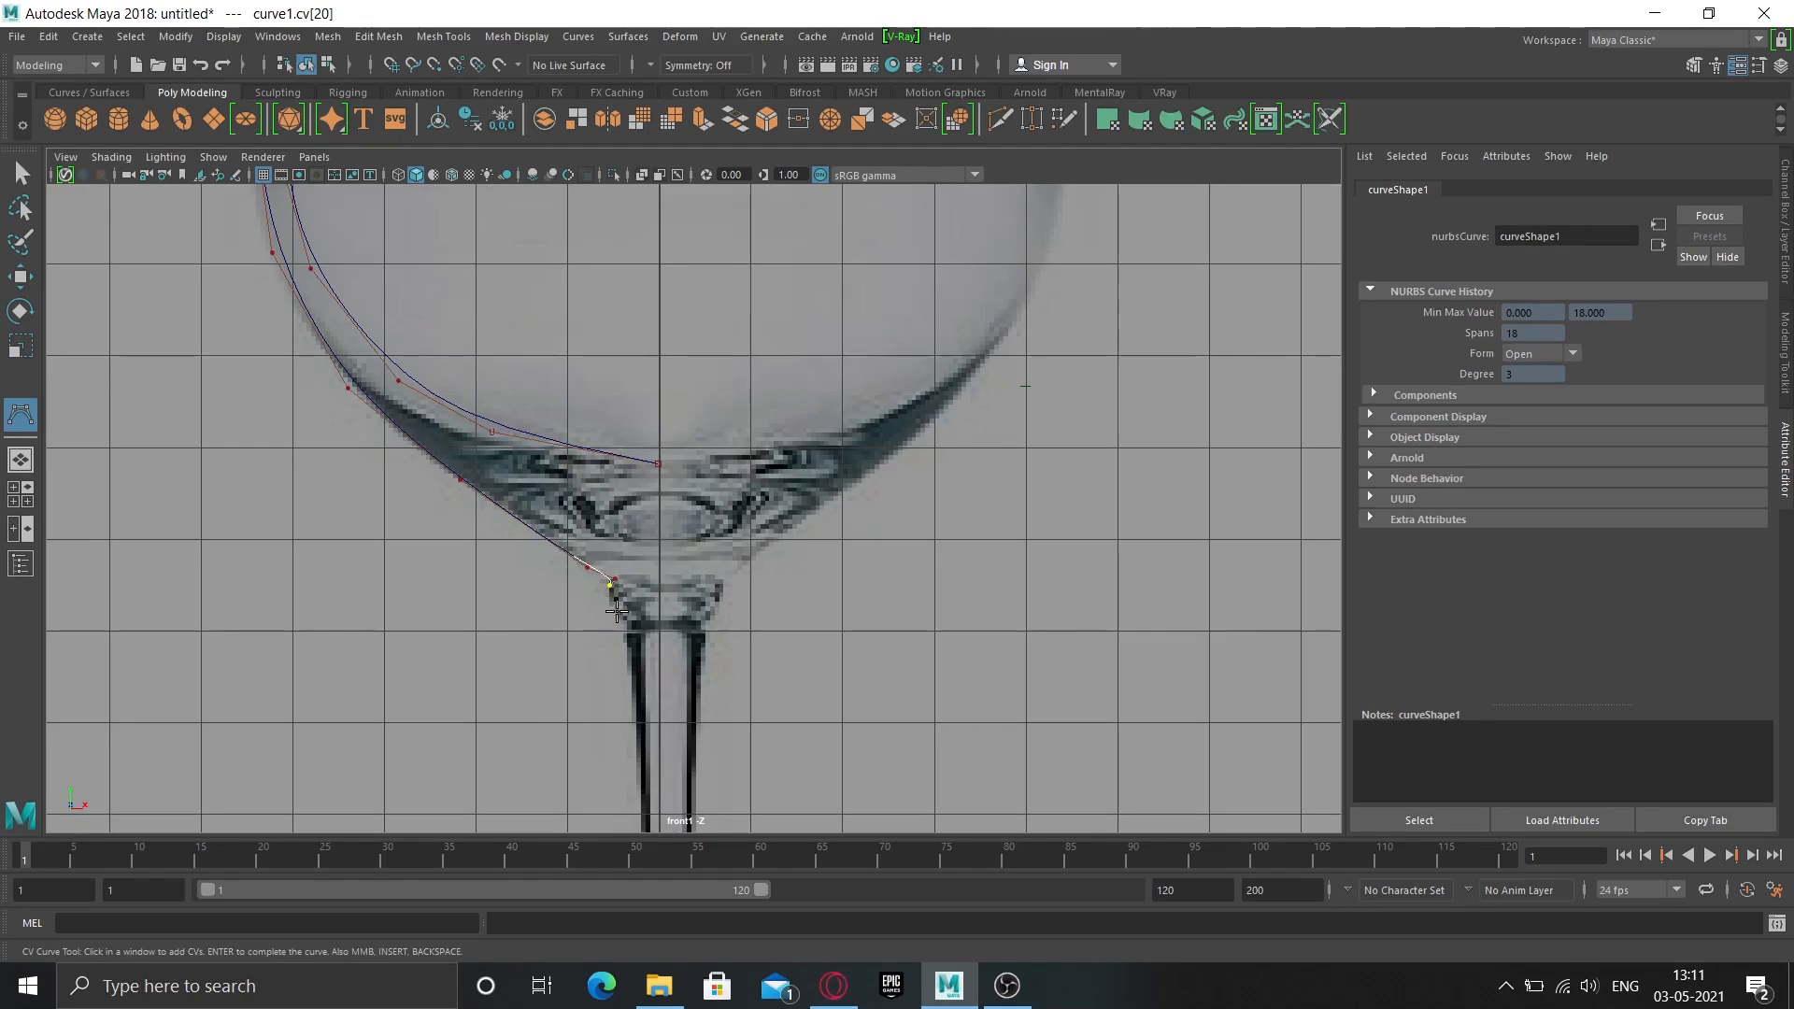
click(611, 604)
click(632, 624)
click(631, 634)
click(639, 727)
Extend the curve down the stem's left edge to just above the foot.
scroll(686, 654, down, 5)
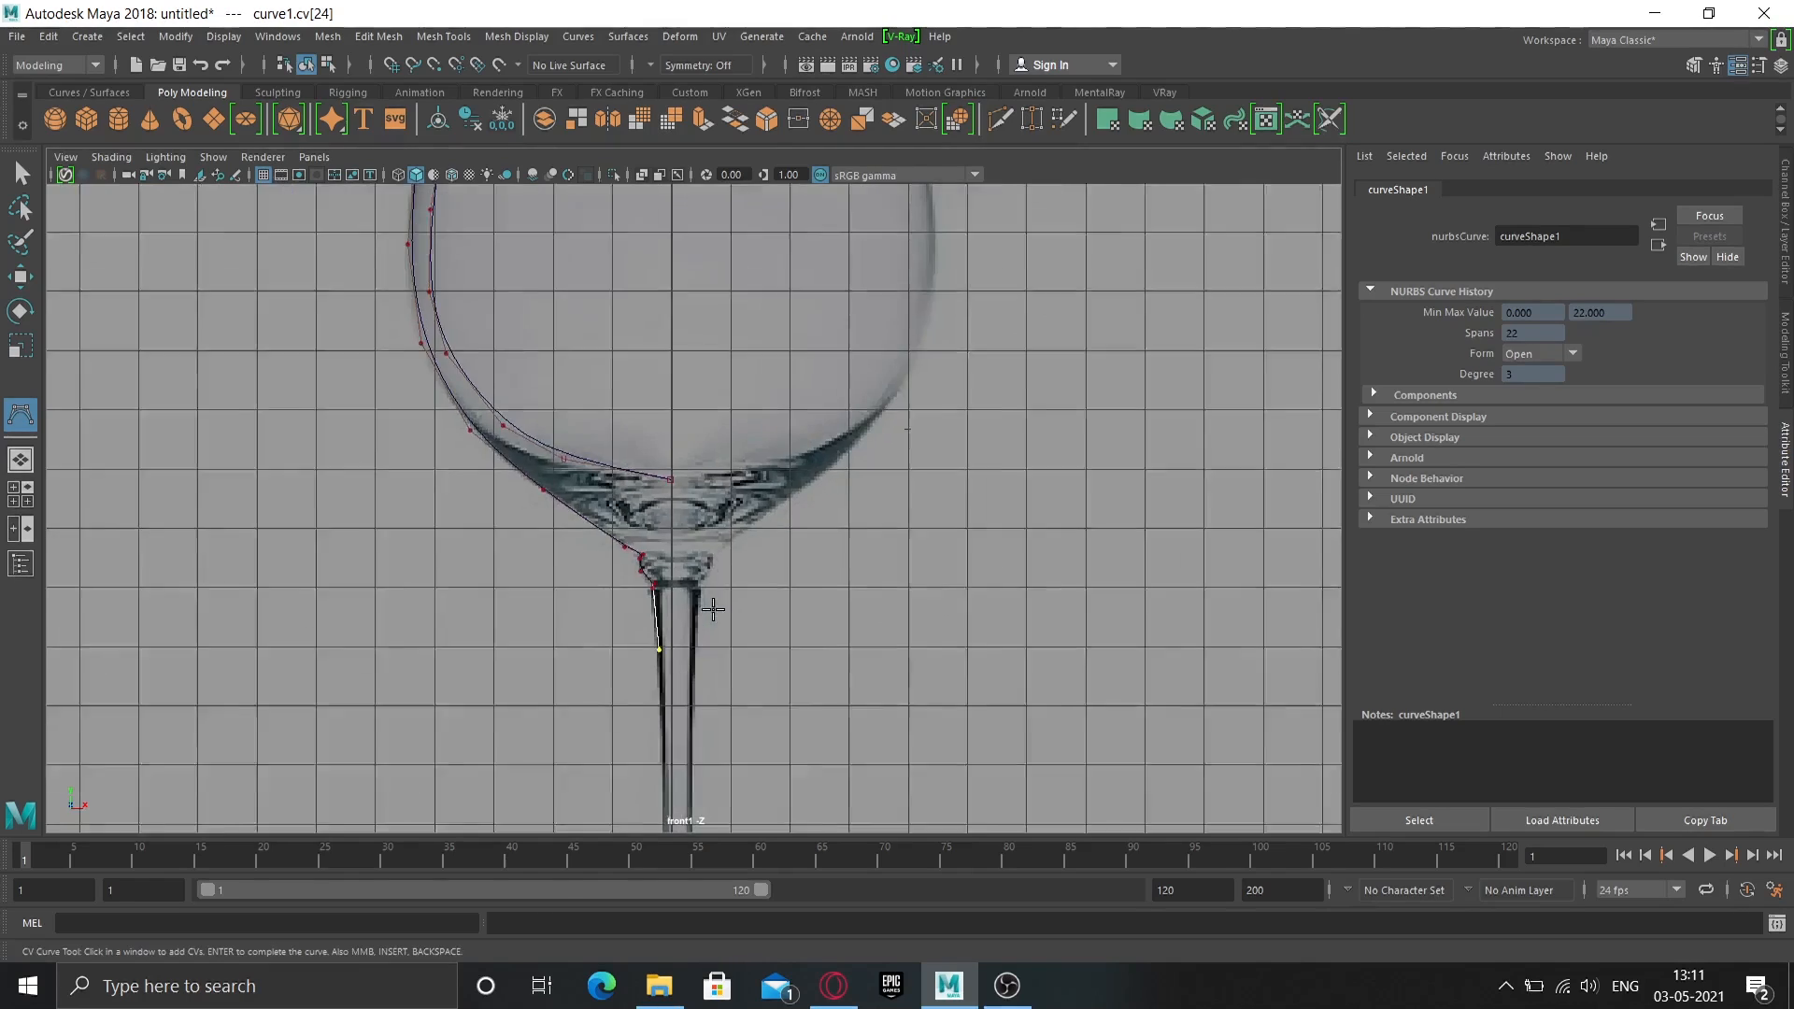
scroll(686, 658, down, 3)
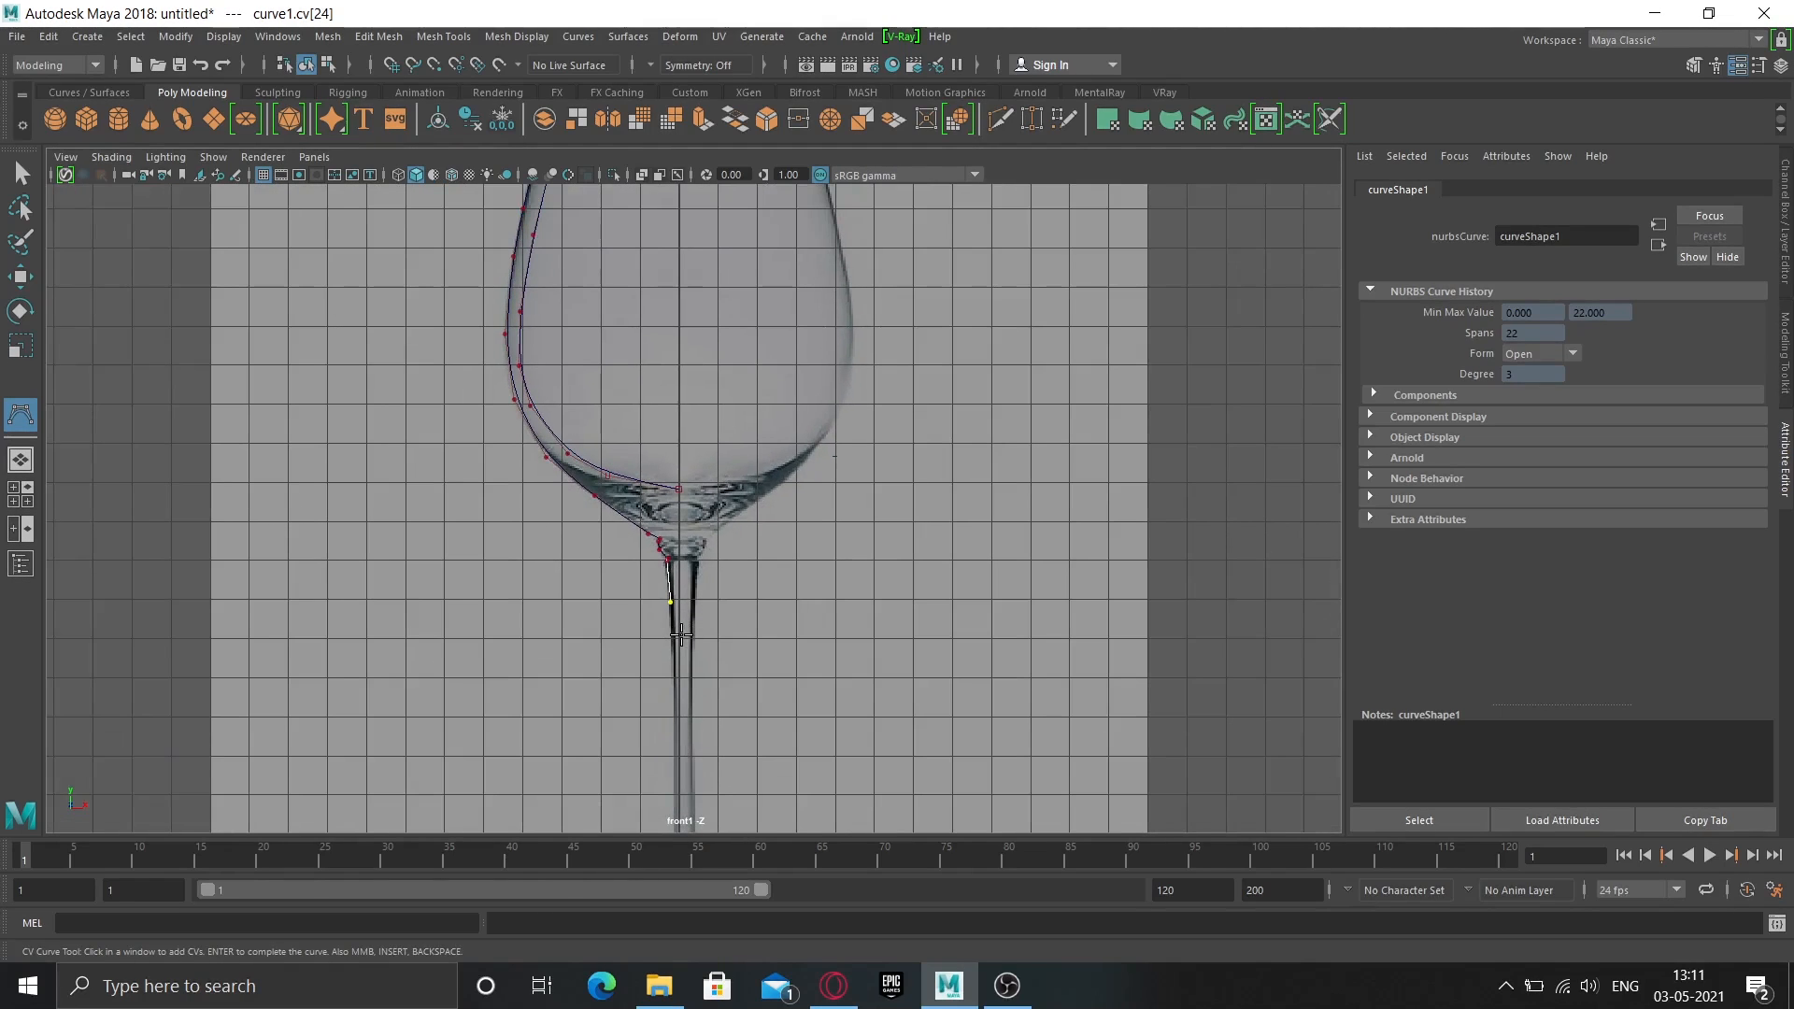
click(675, 702)
alt+middle_drag(681, 699, 694, 513)
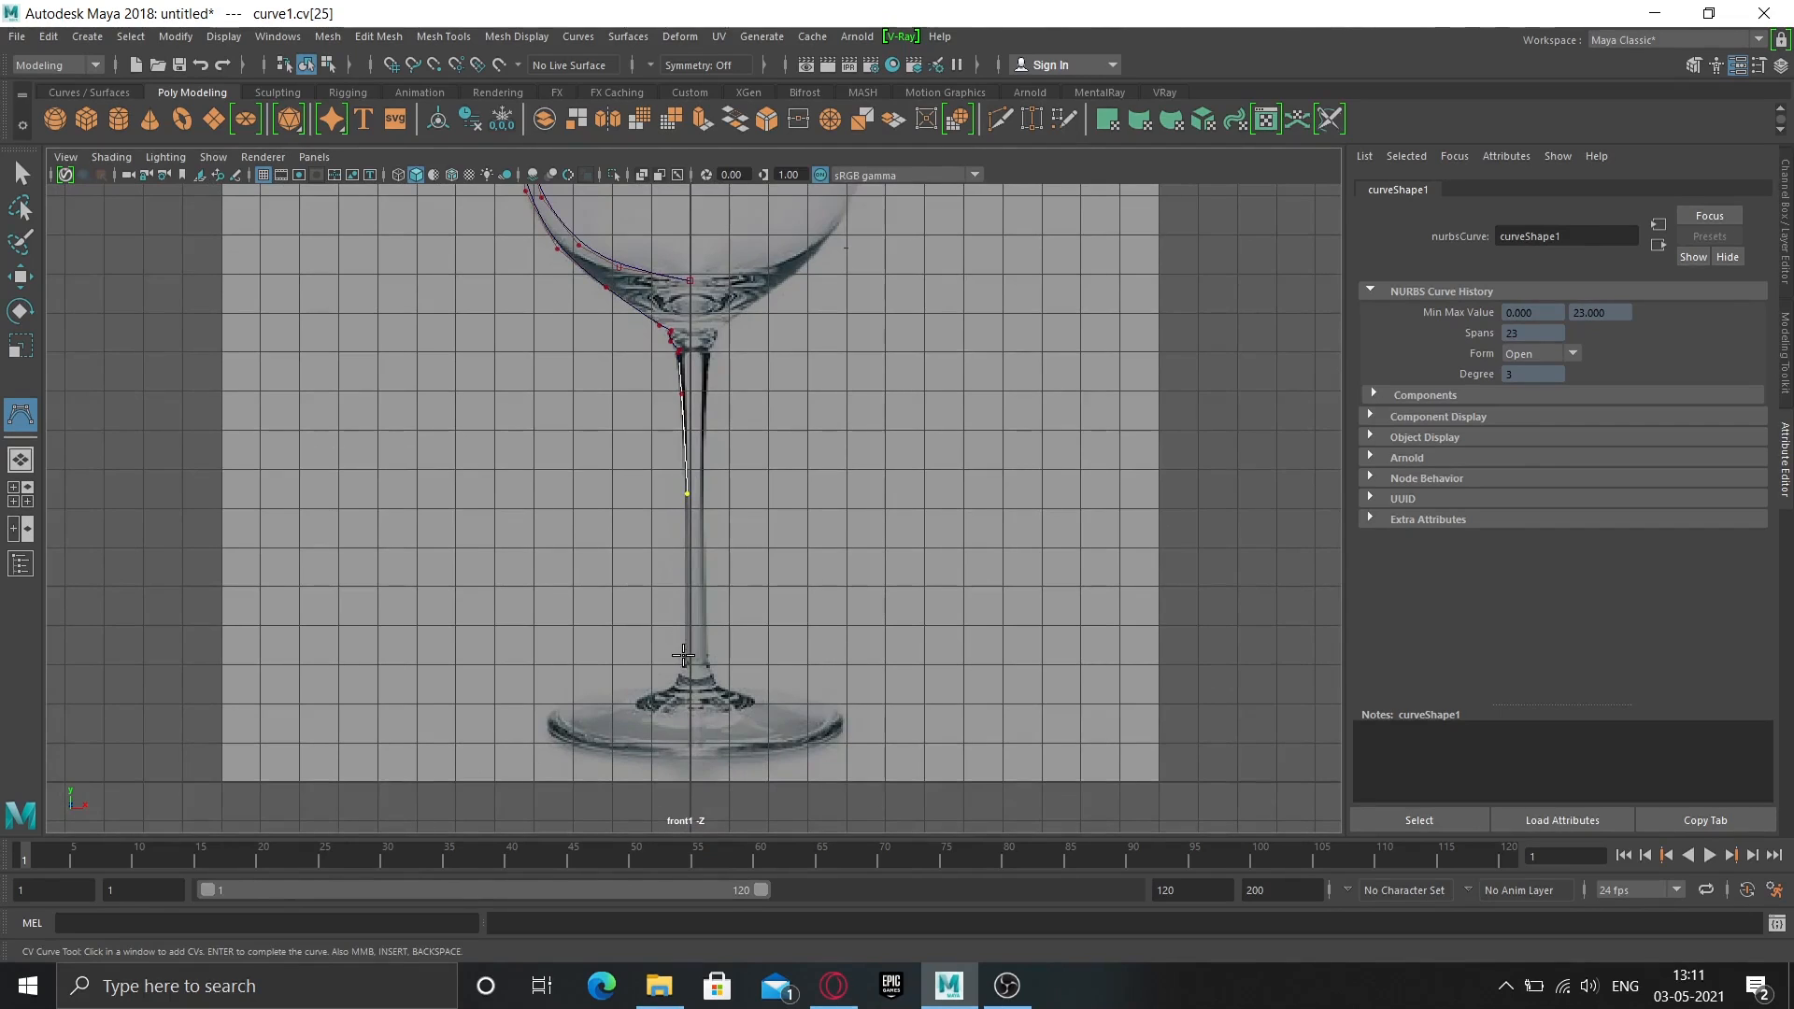
click(684, 658)
Flare the curve out from the stem along the foot's top surface to its left edge, undoing the misplaced edge point.
scroll(692, 661, up, 3)
scroll(697, 665, down, 3)
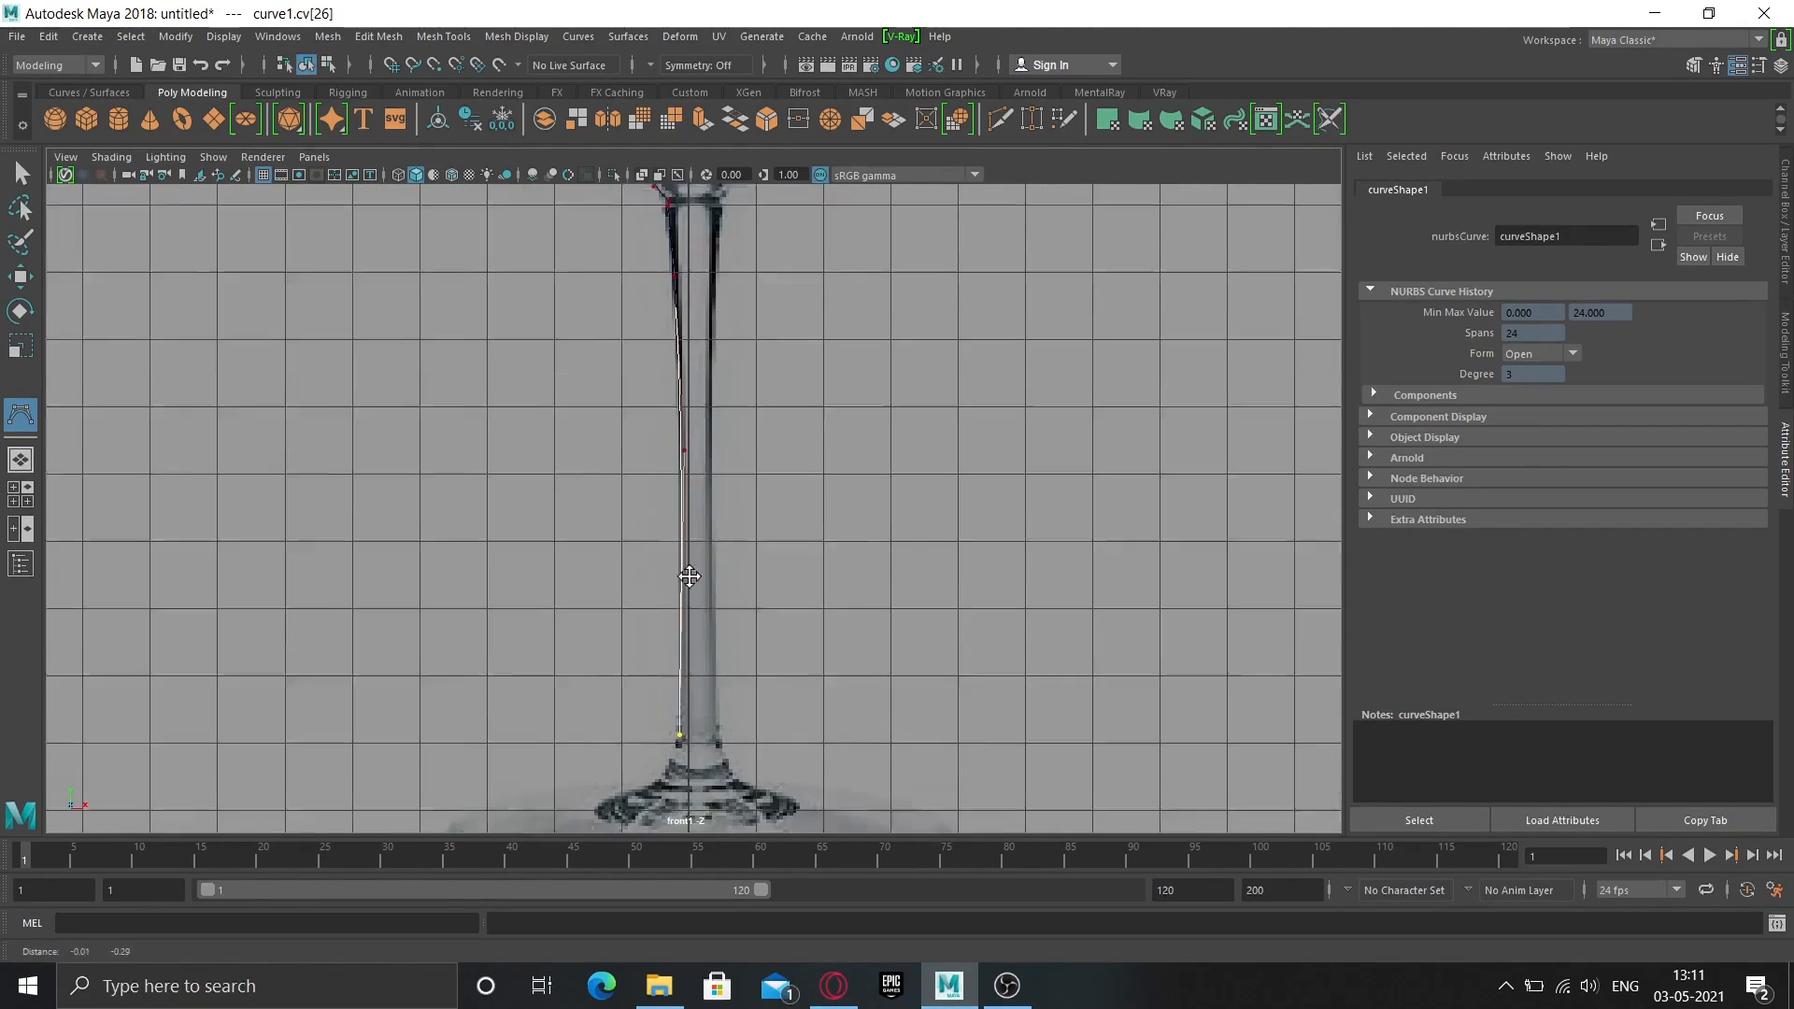
scroll(723, 442, up, 3)
scroll(700, 490, up, 1)
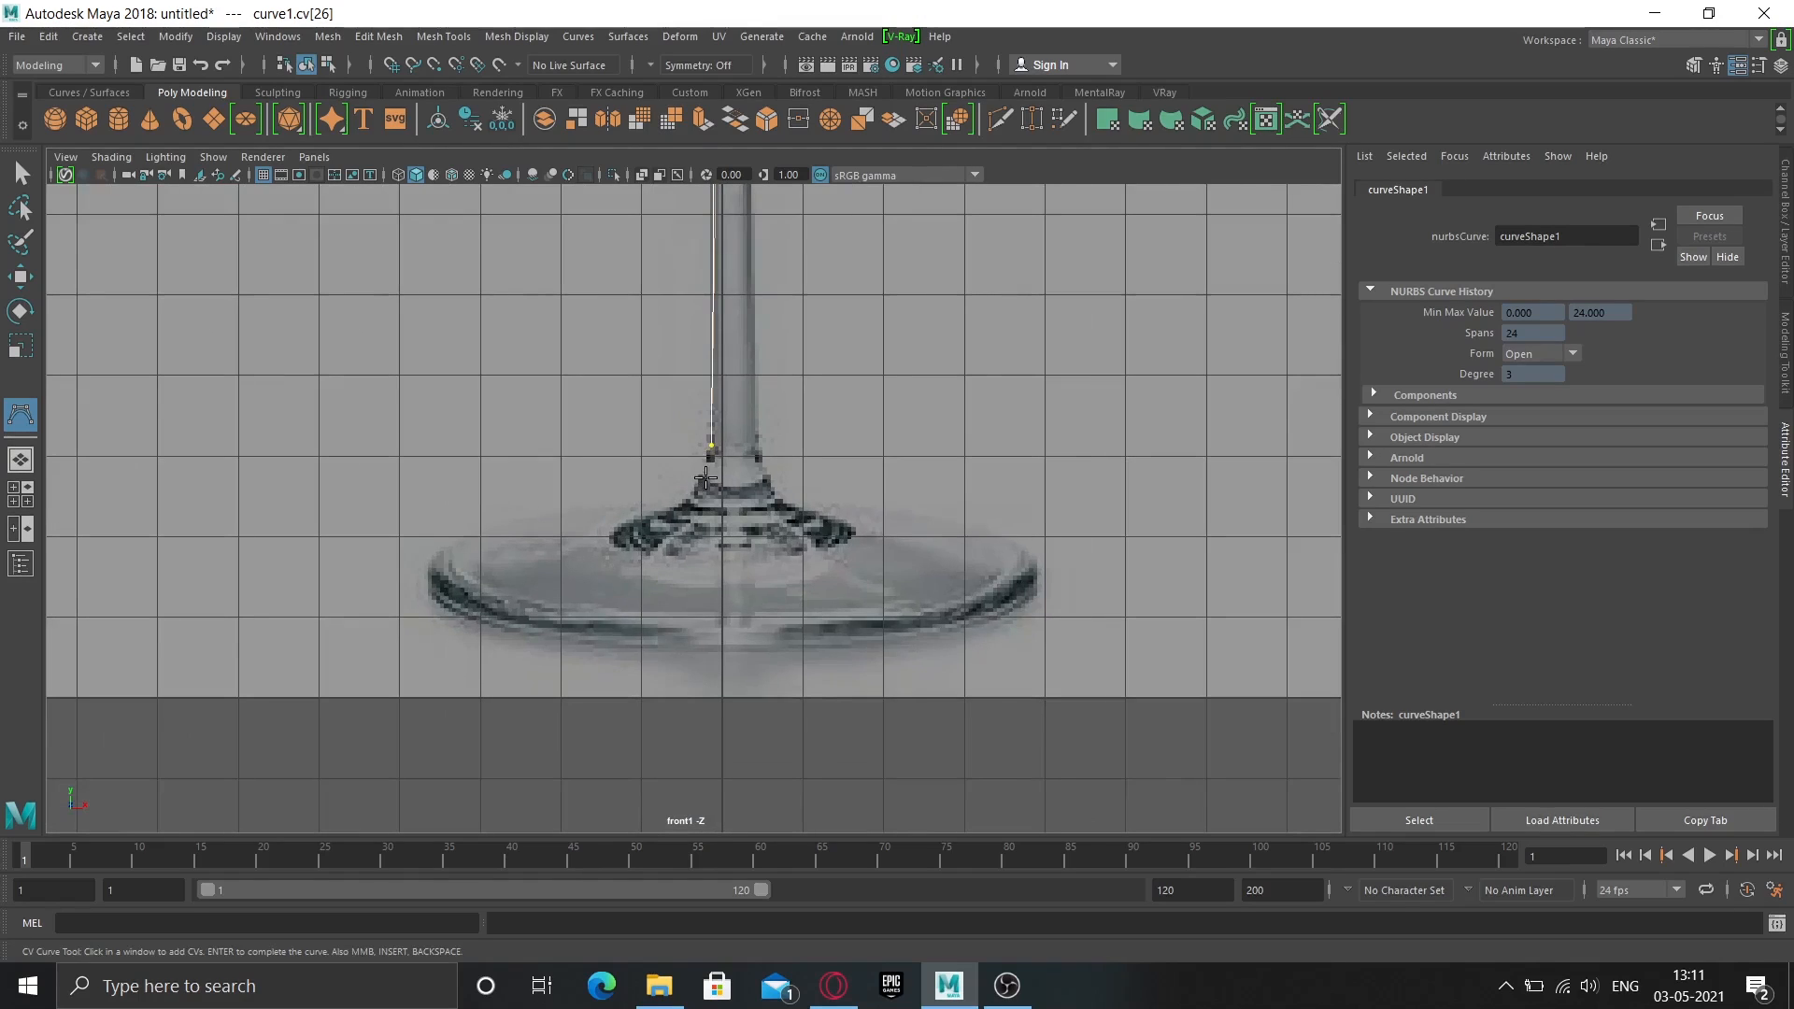
click(703, 474)
click(691, 493)
click(590, 508)
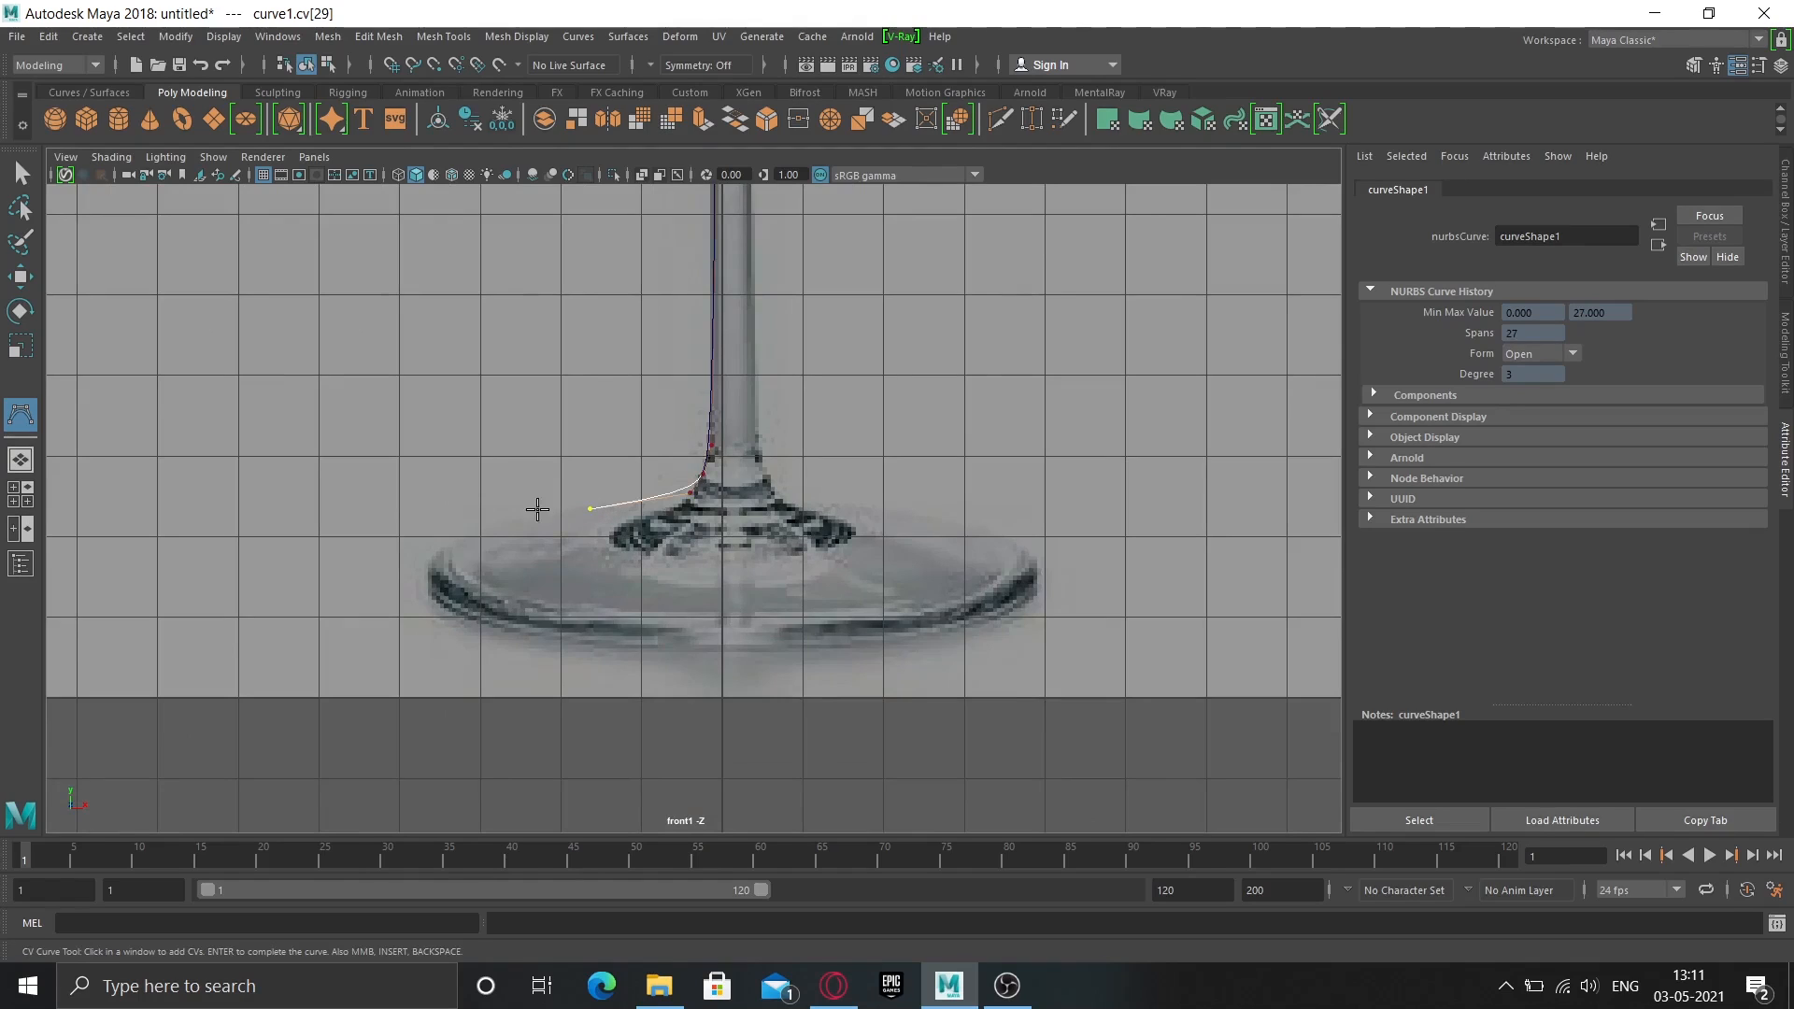
click(483, 531)
click(429, 560)
click(432, 596)
key(ctrl+z)
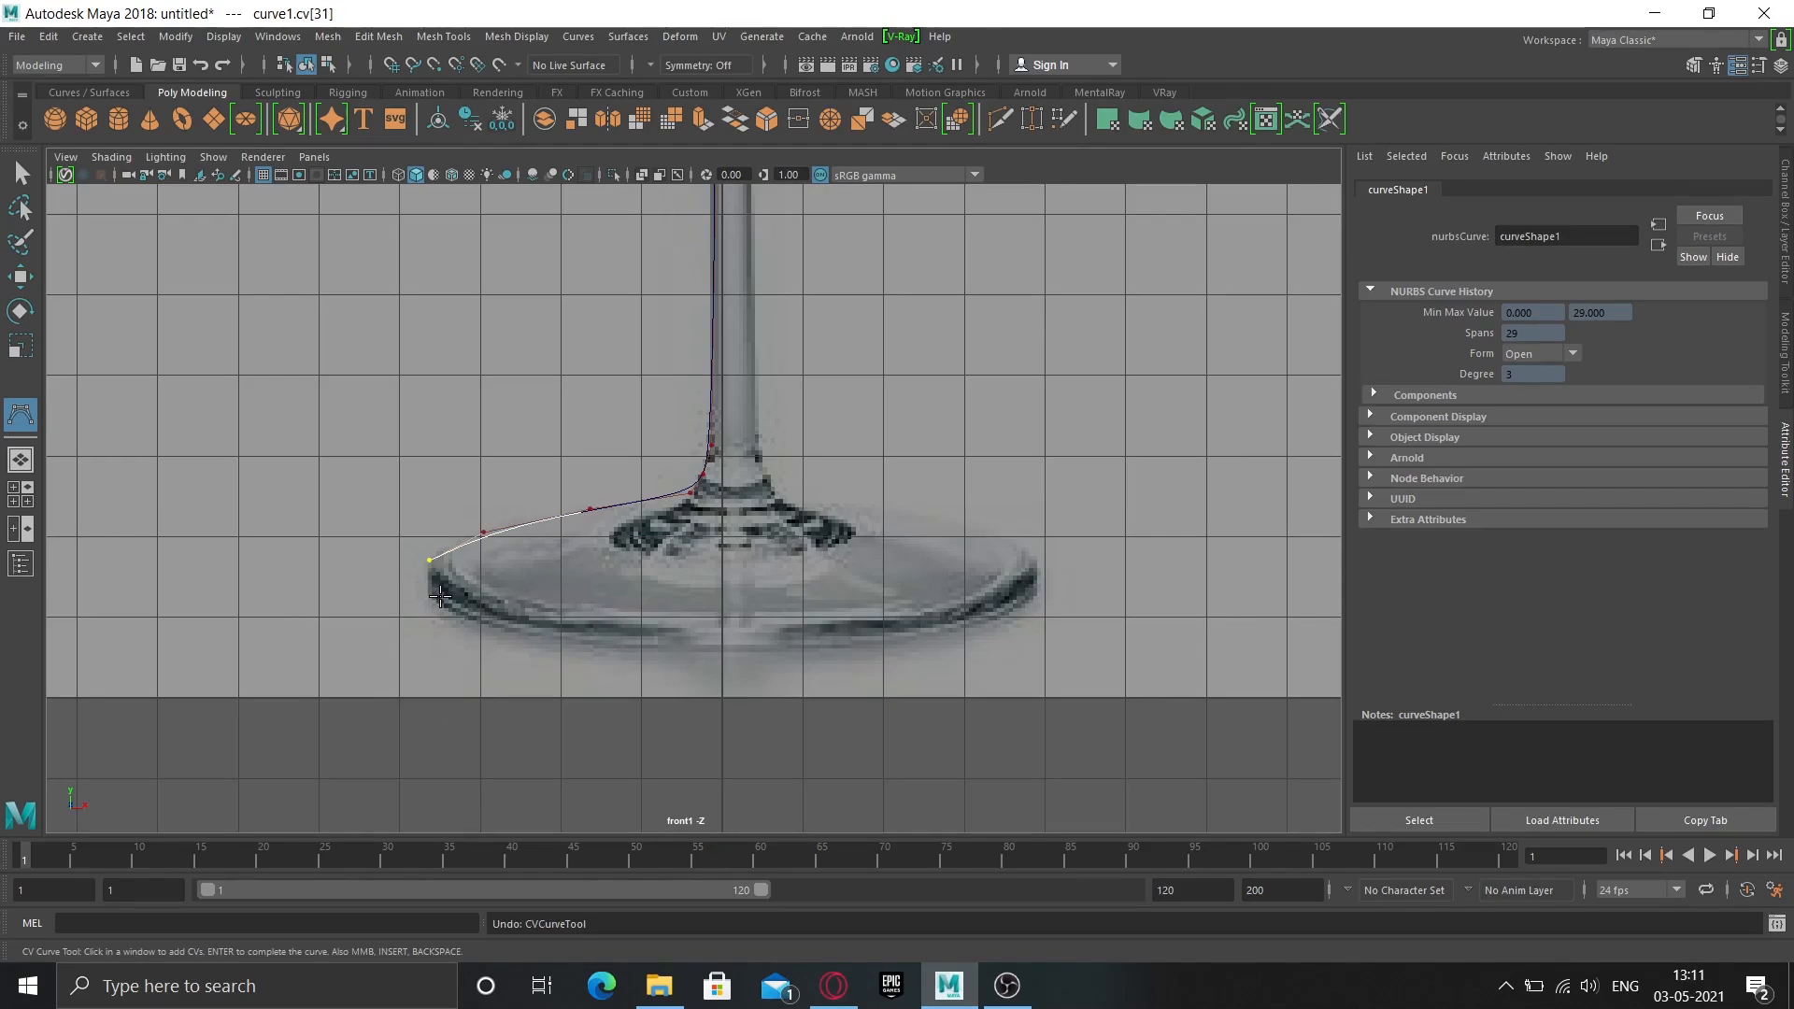
Round the curve around the foot's left edge and bring it back along the underside to the center axis.
click(429, 570)
click(433, 602)
click(452, 599)
click(469, 580)
click(509, 559)
click(572, 541)
click(625, 531)
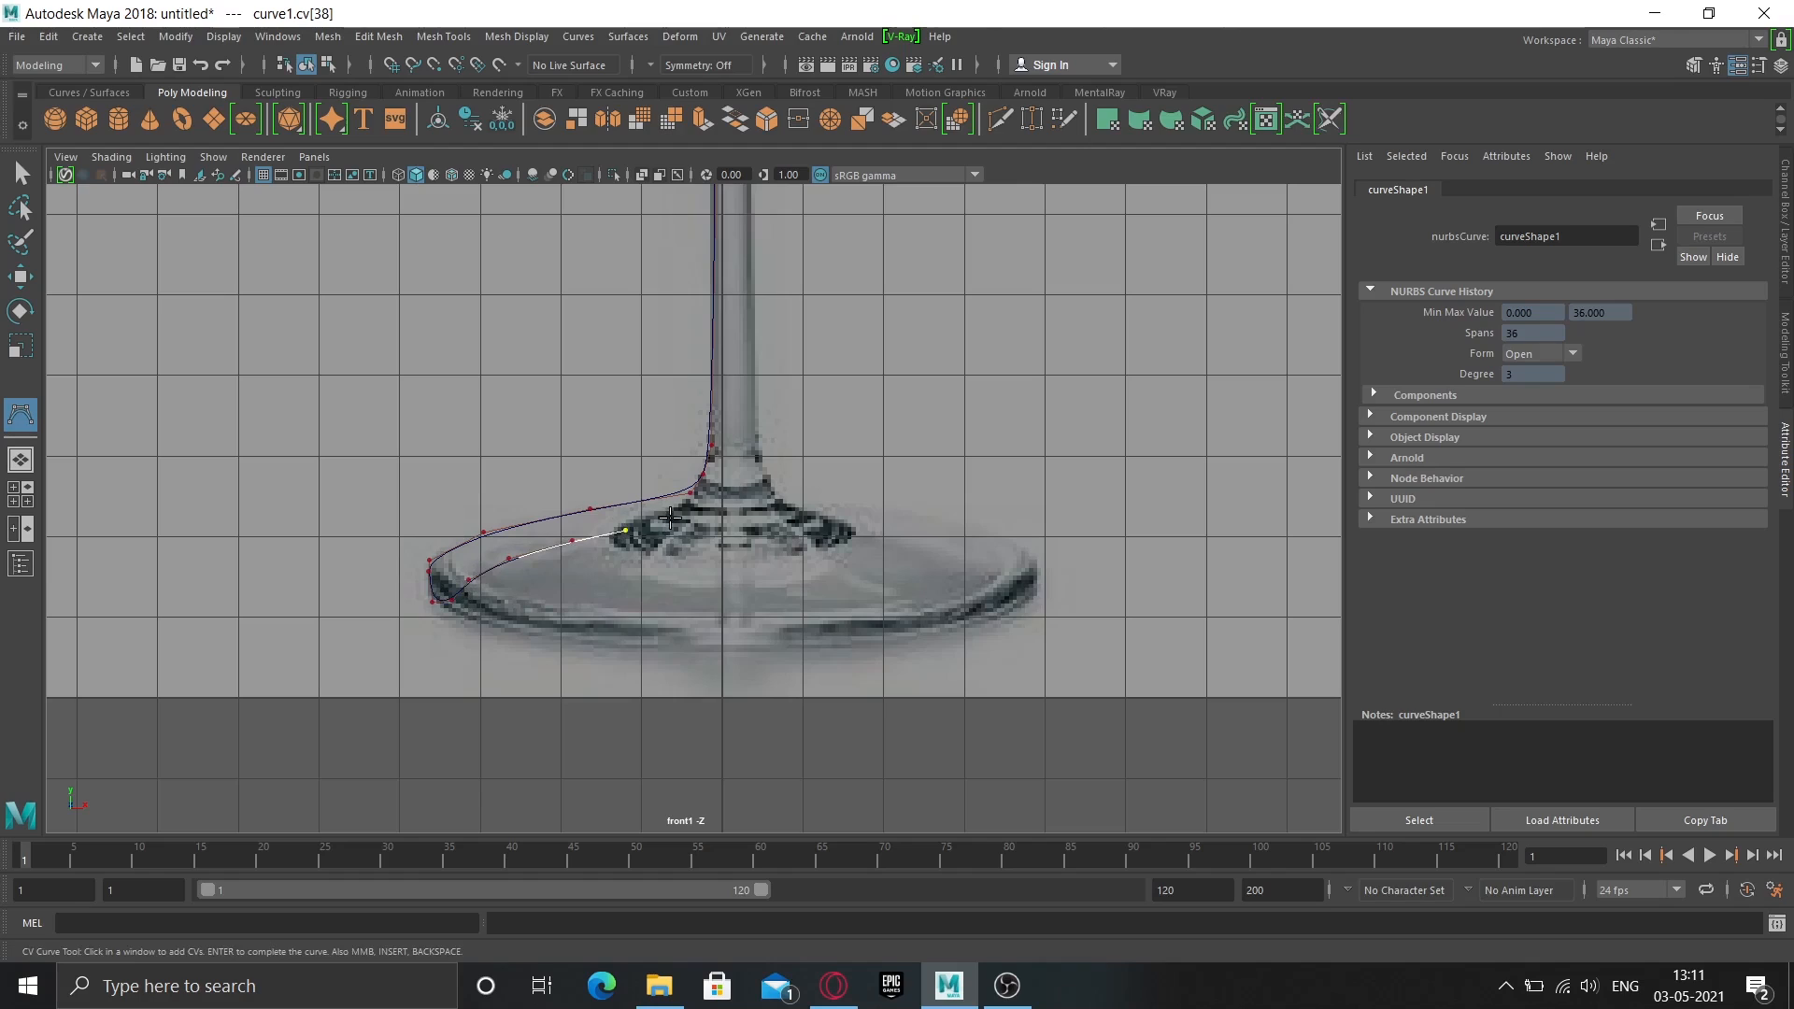
click(671, 519)
click(723, 514)
Complete the wine glass profile curve and switch to the Move tool.
scroll(781, 523, down, 6)
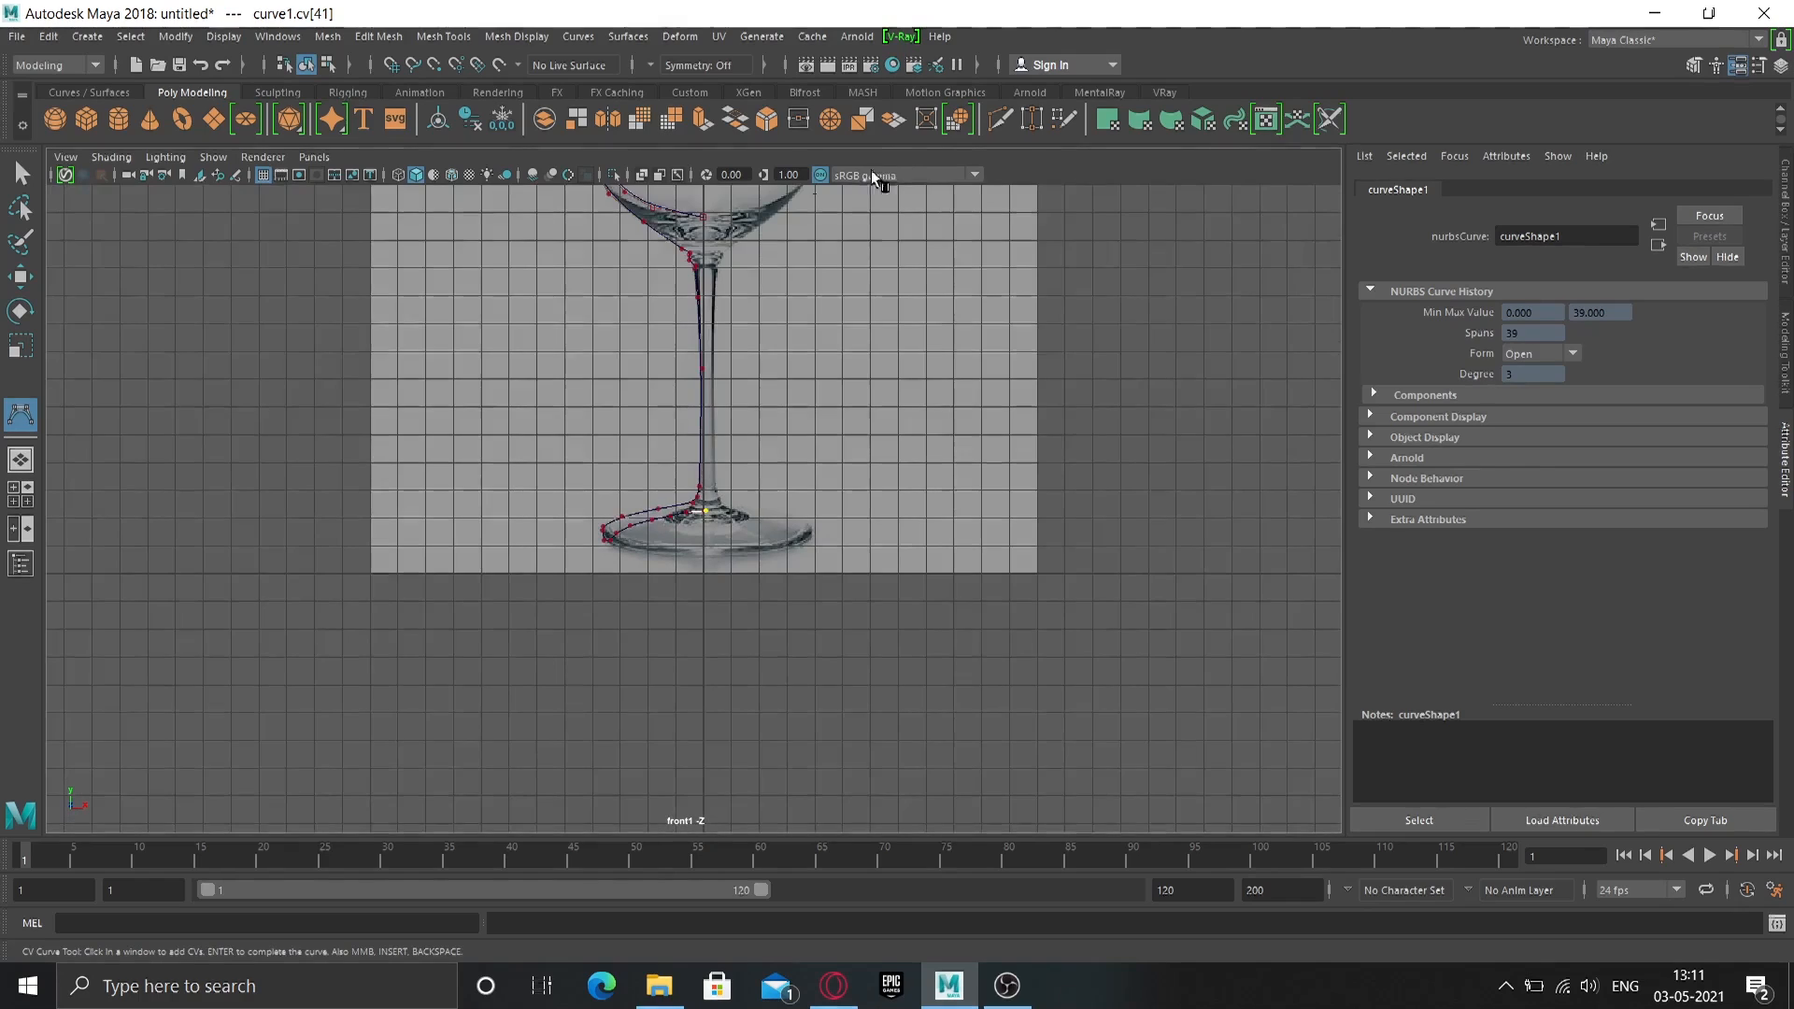
scroll(689, 349, up, 1)
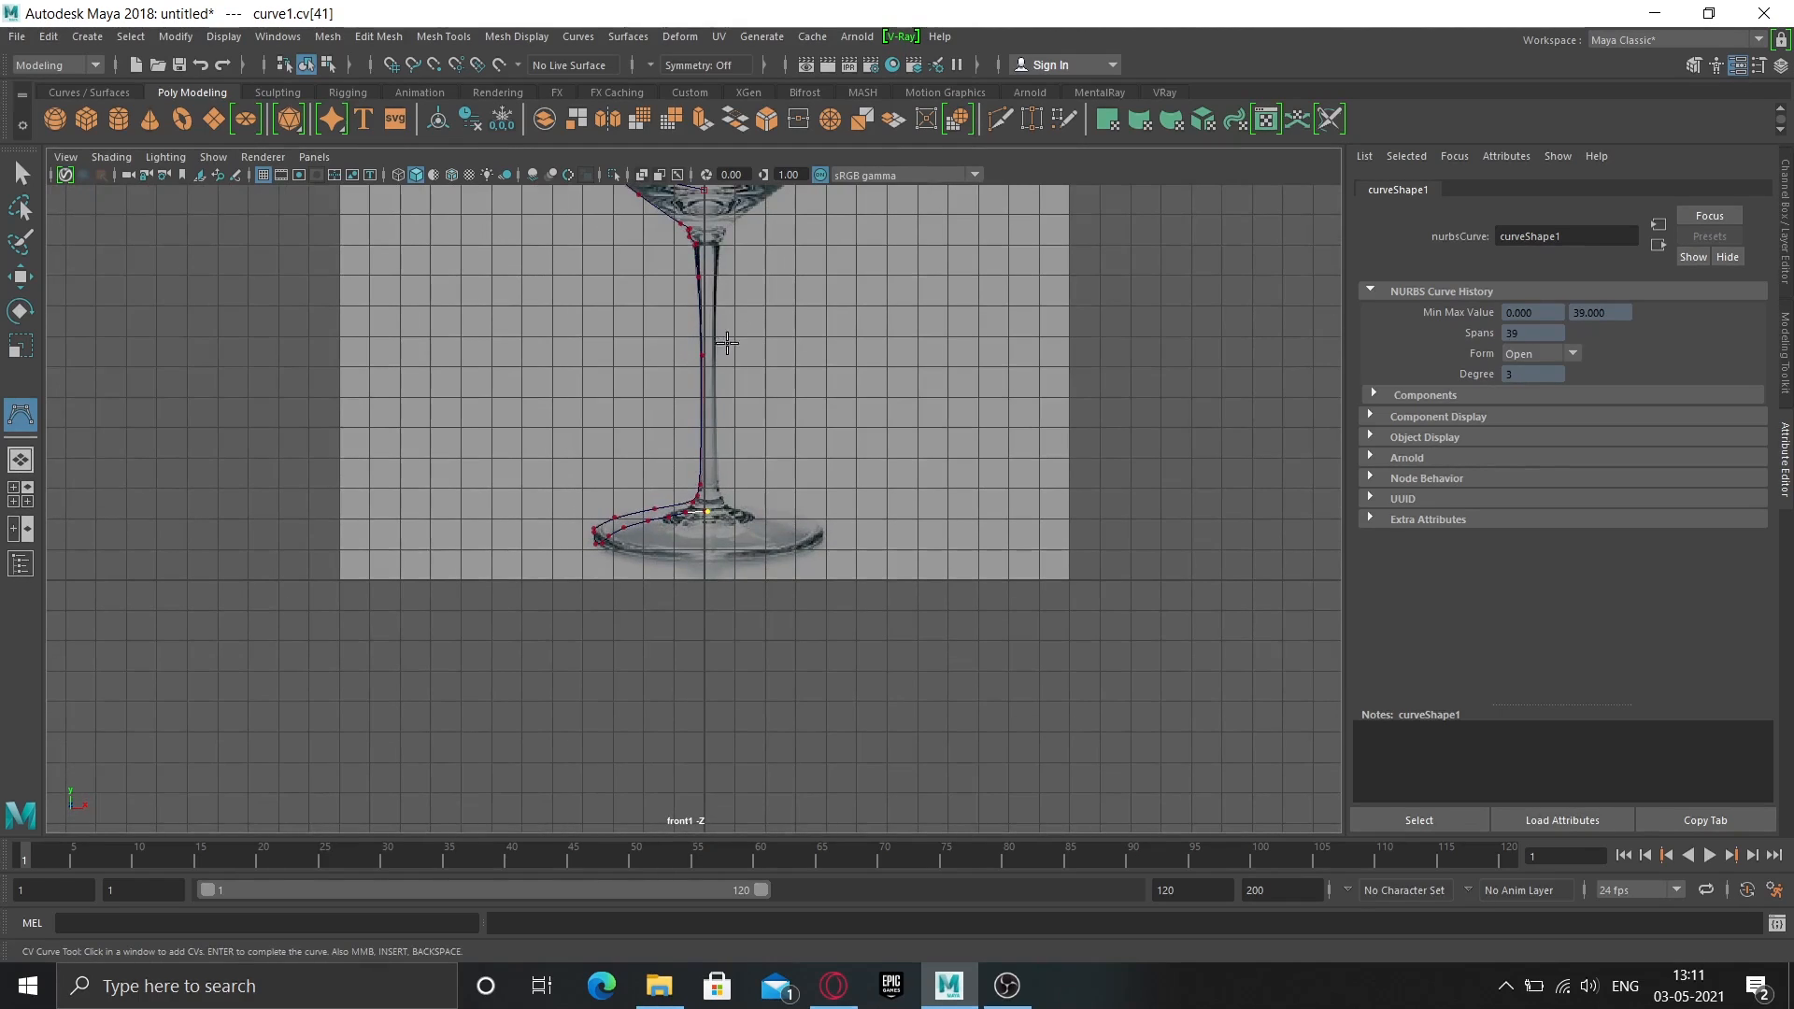
alt+middle_drag(741, 309, 746, 422)
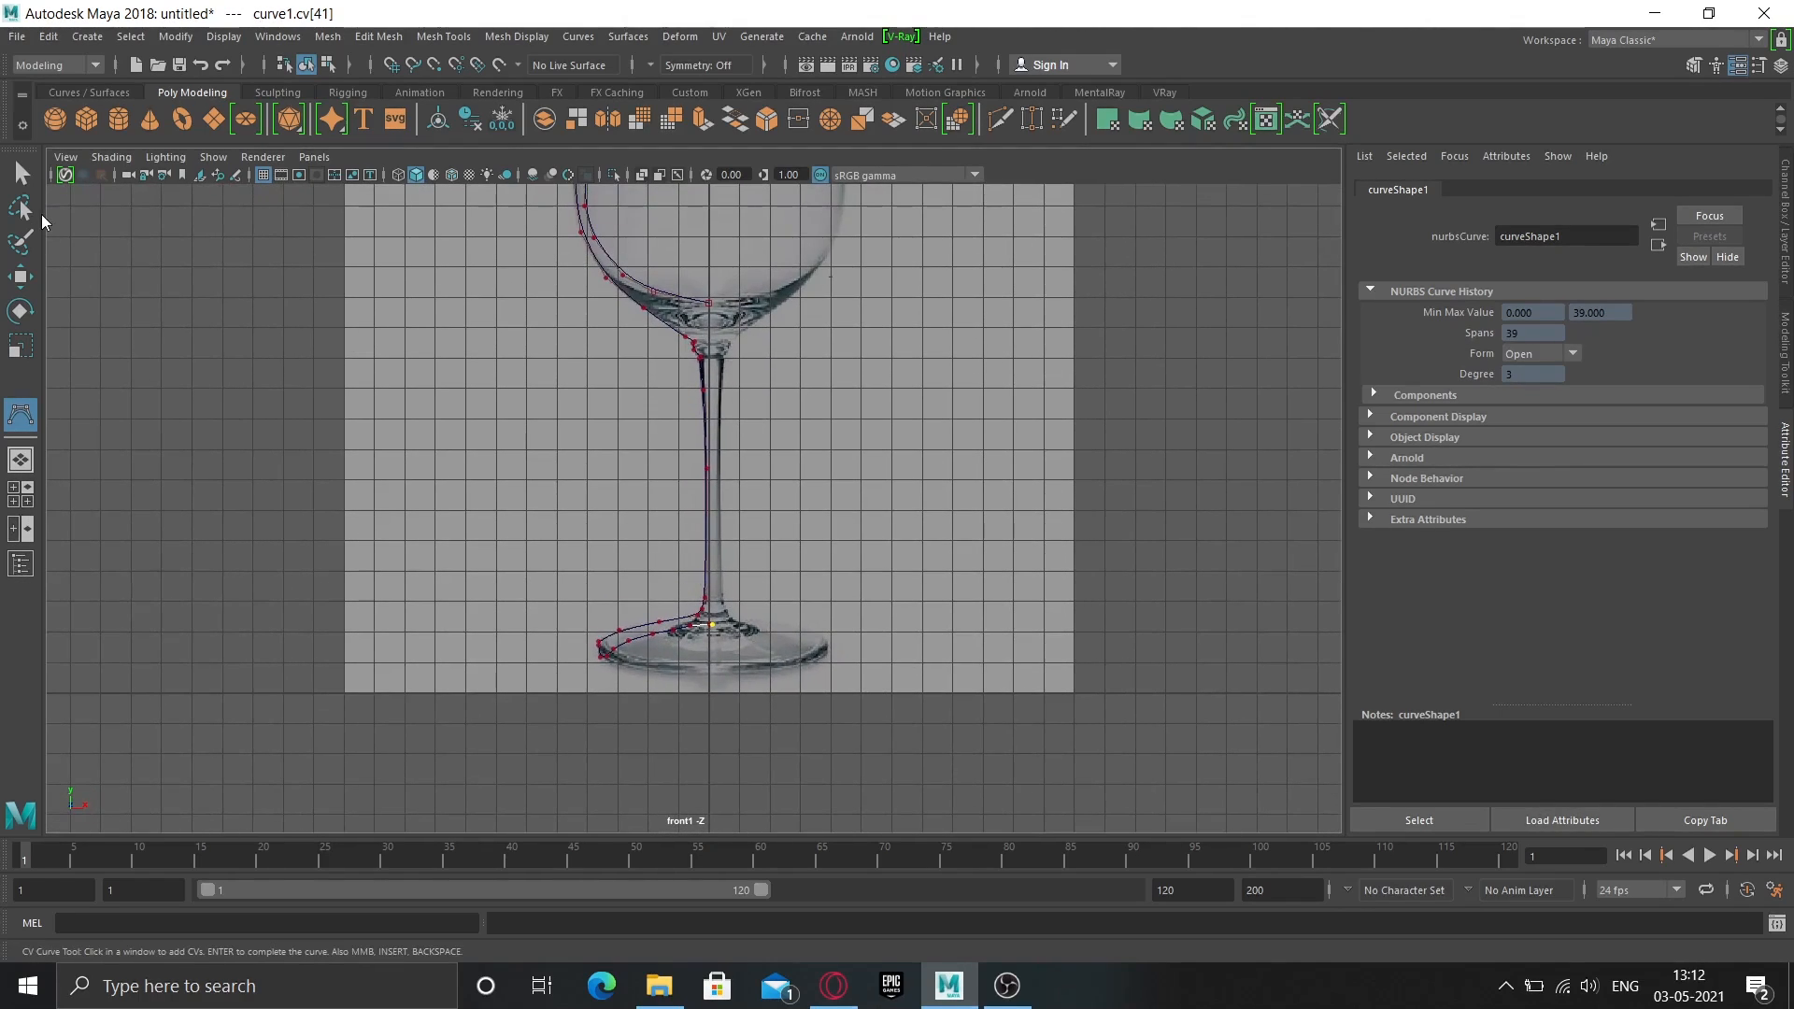
key(w)
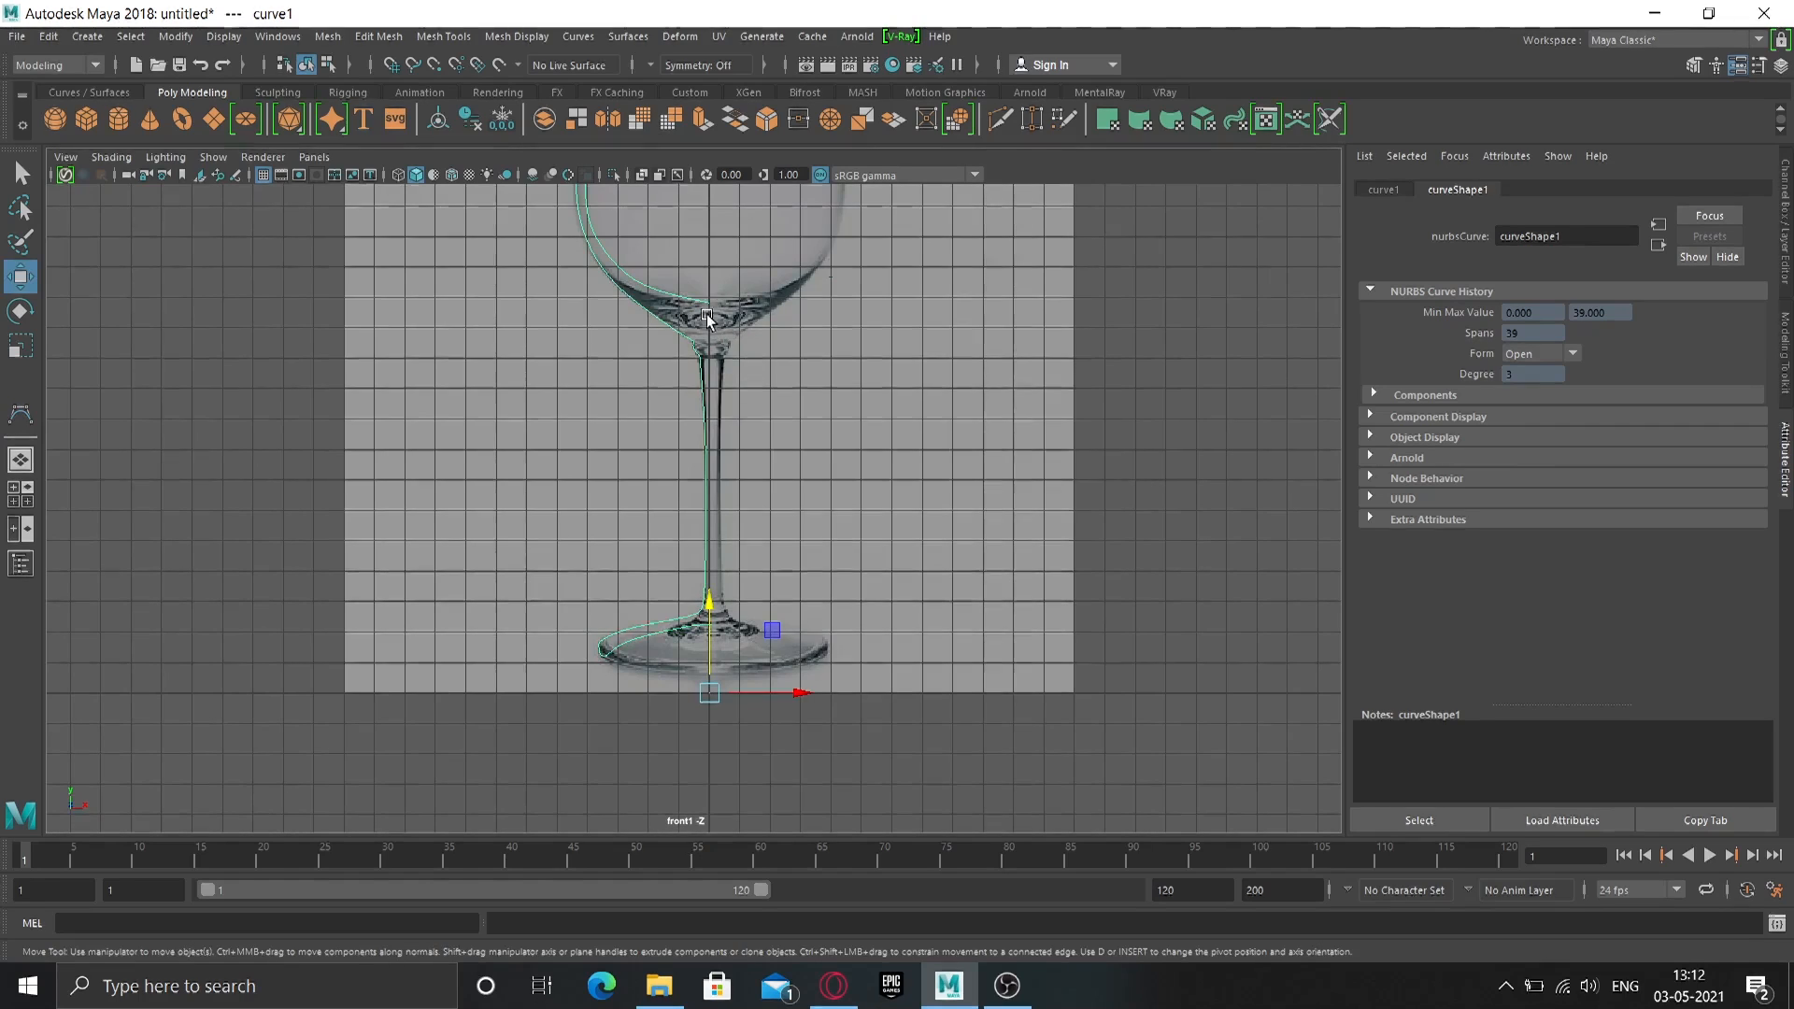
Put the profile curve into Control Vertex mode so its points can be edited.
alt+middle_drag(722, 322, 706, 435)
scroll(689, 394, up, 1)
alt+middle_drag(631, 342, 581, 391)
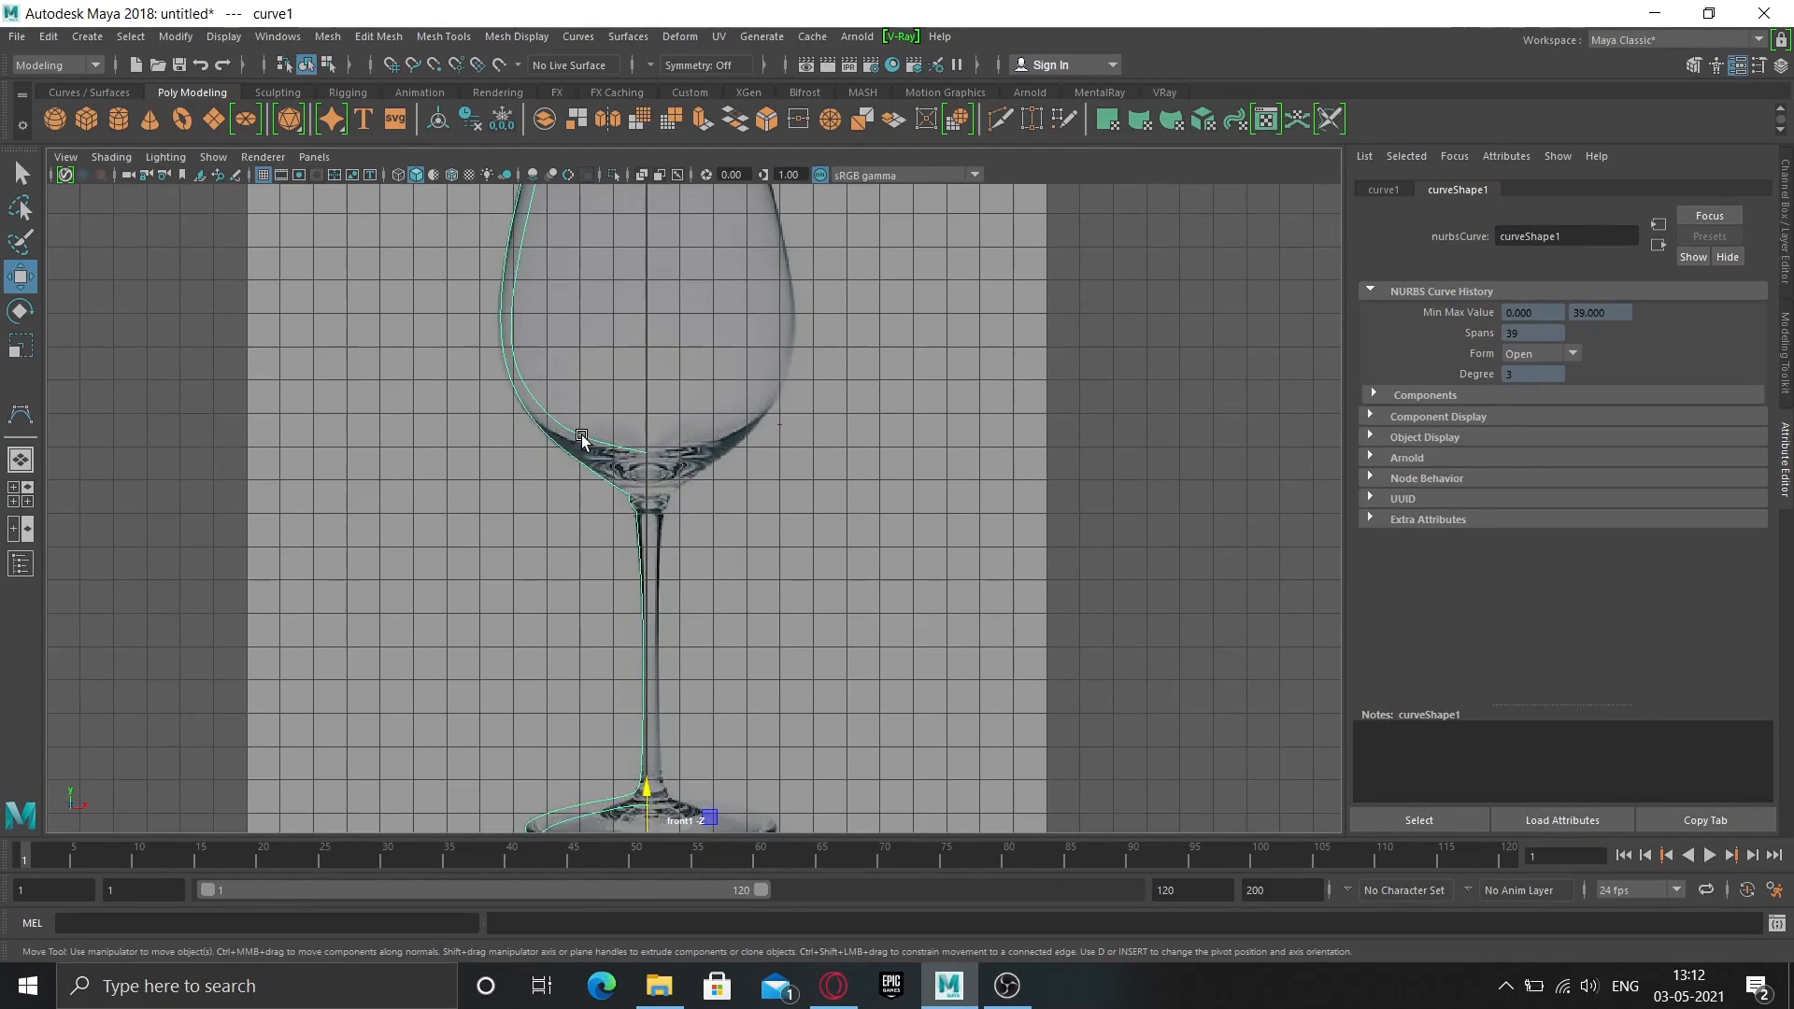
right_click(584, 438)
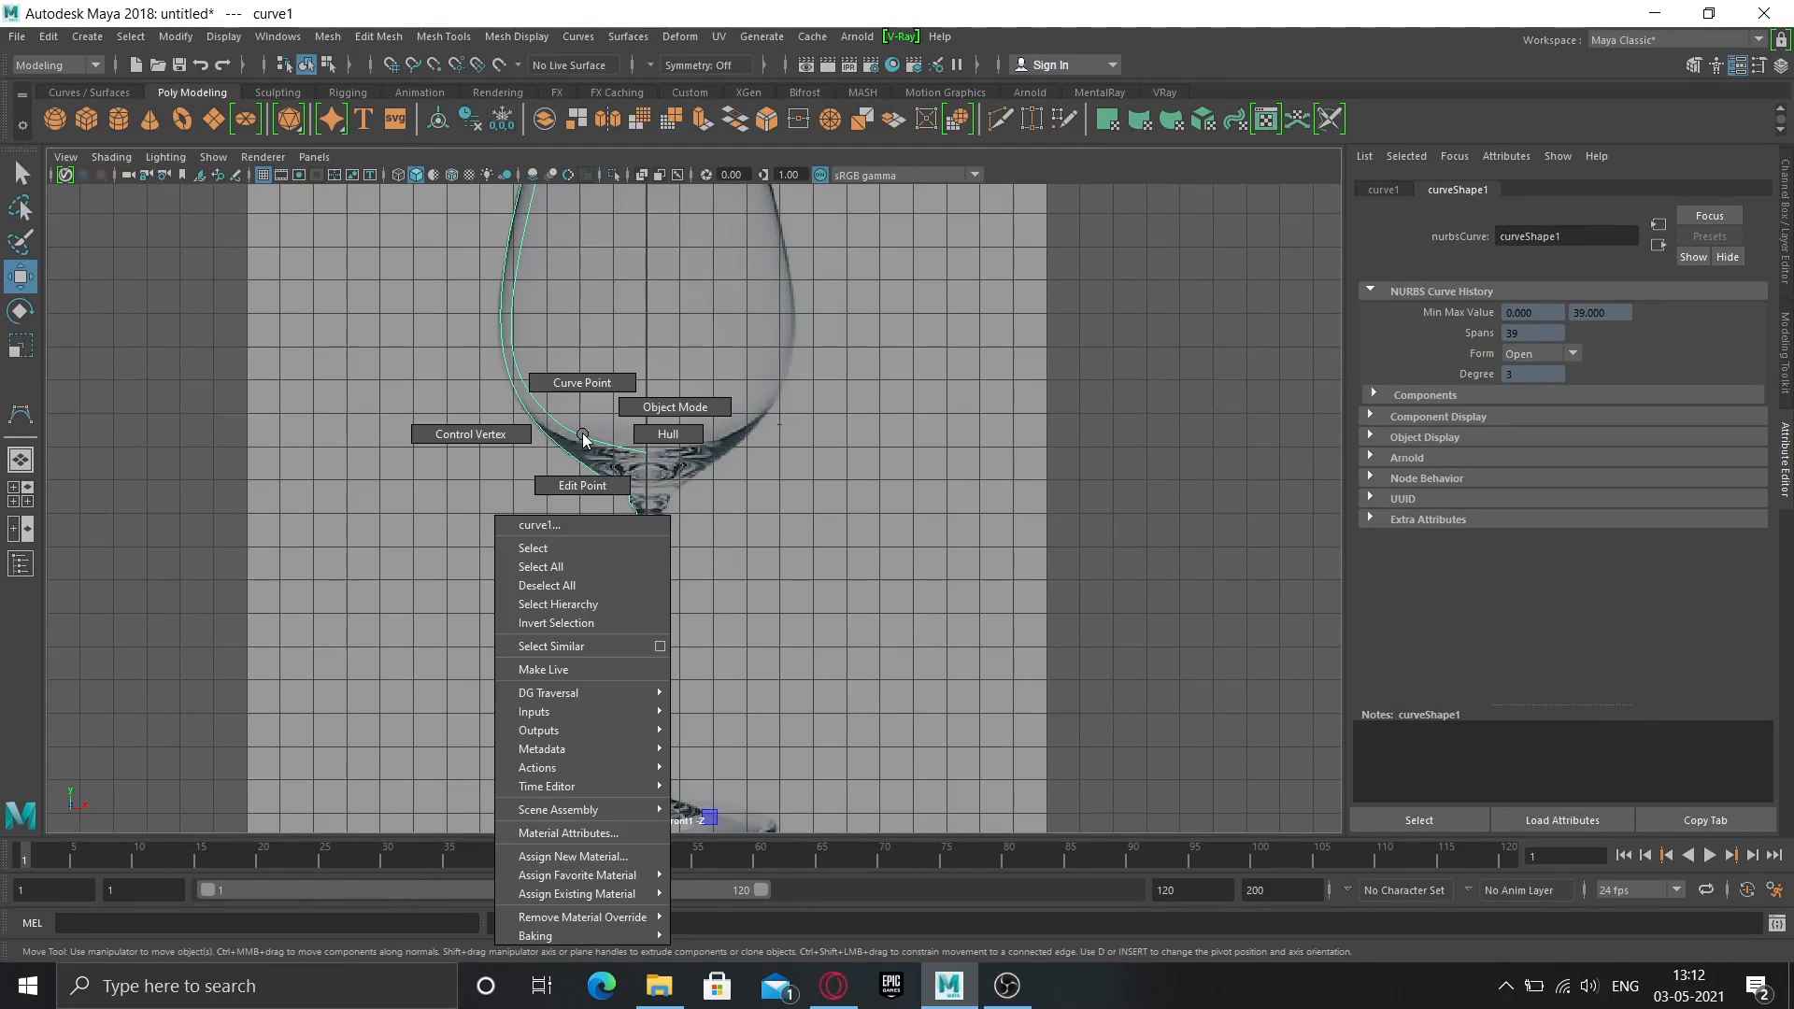
click(441, 436)
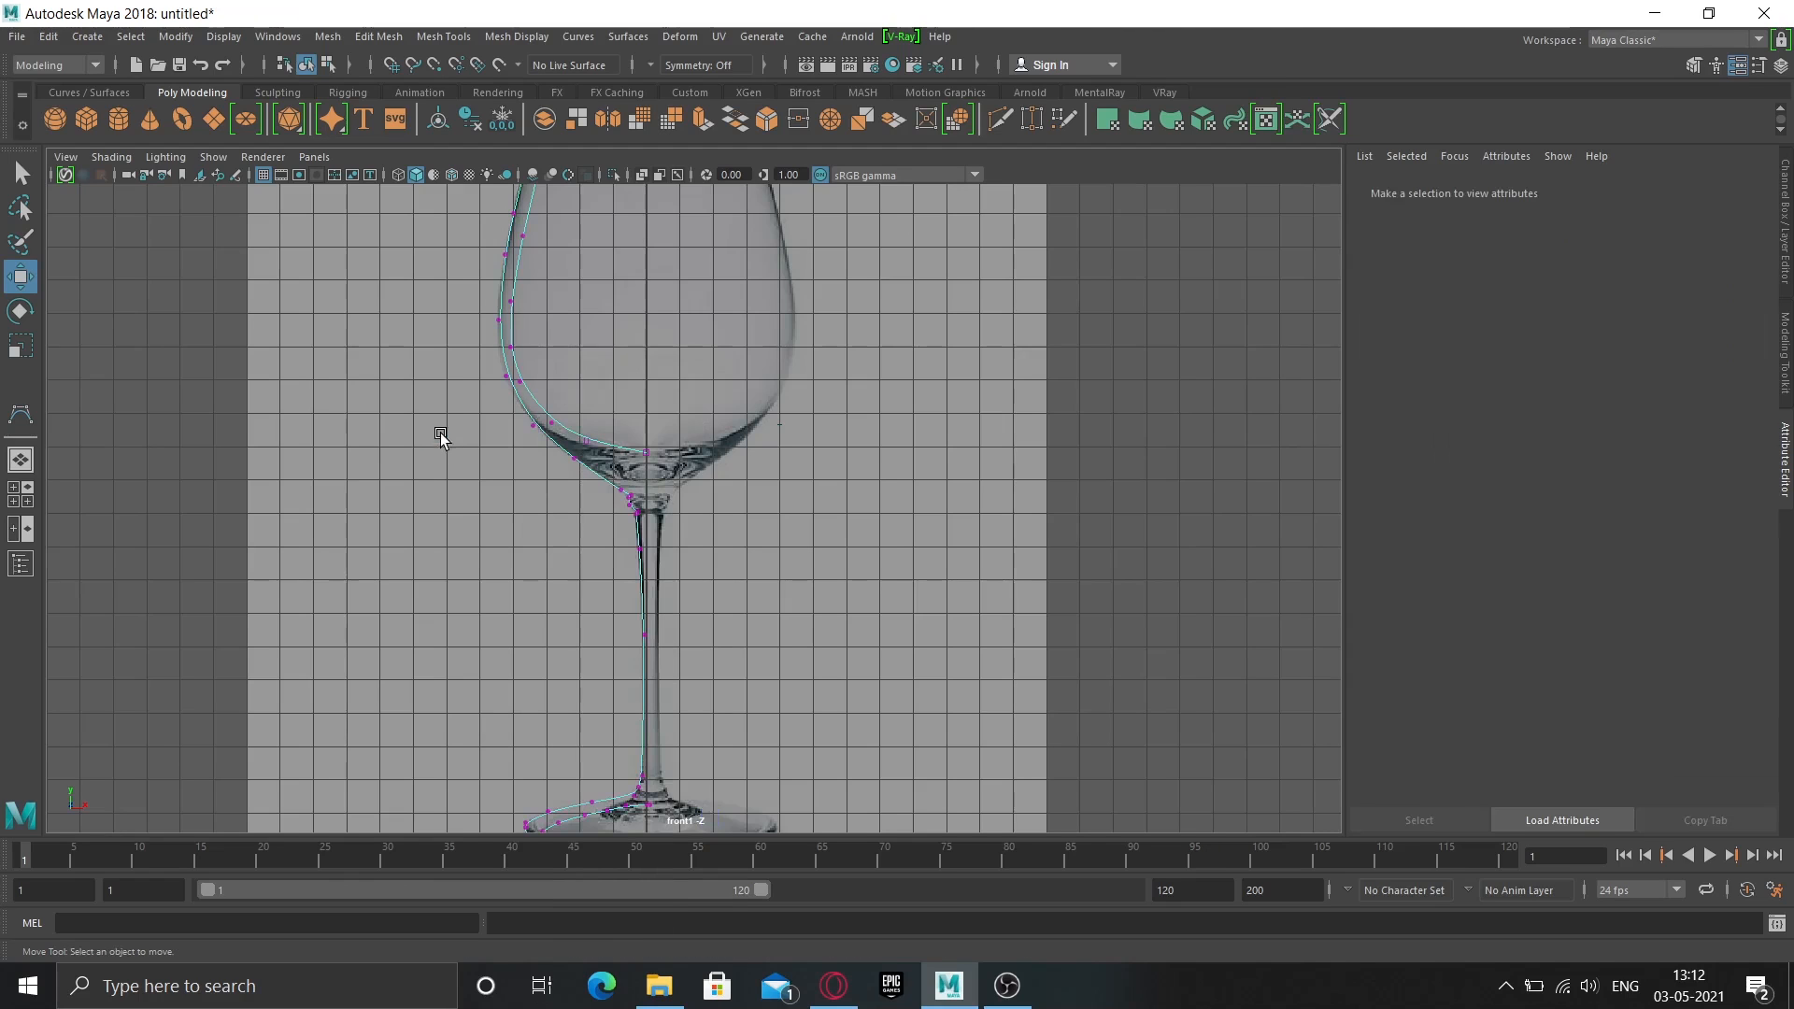
Select the profile curve's end control vertex on the center axis at the bowl's inner bottom.
scroll(659, 481, up, 4)
scroll(659, 480, up, 2)
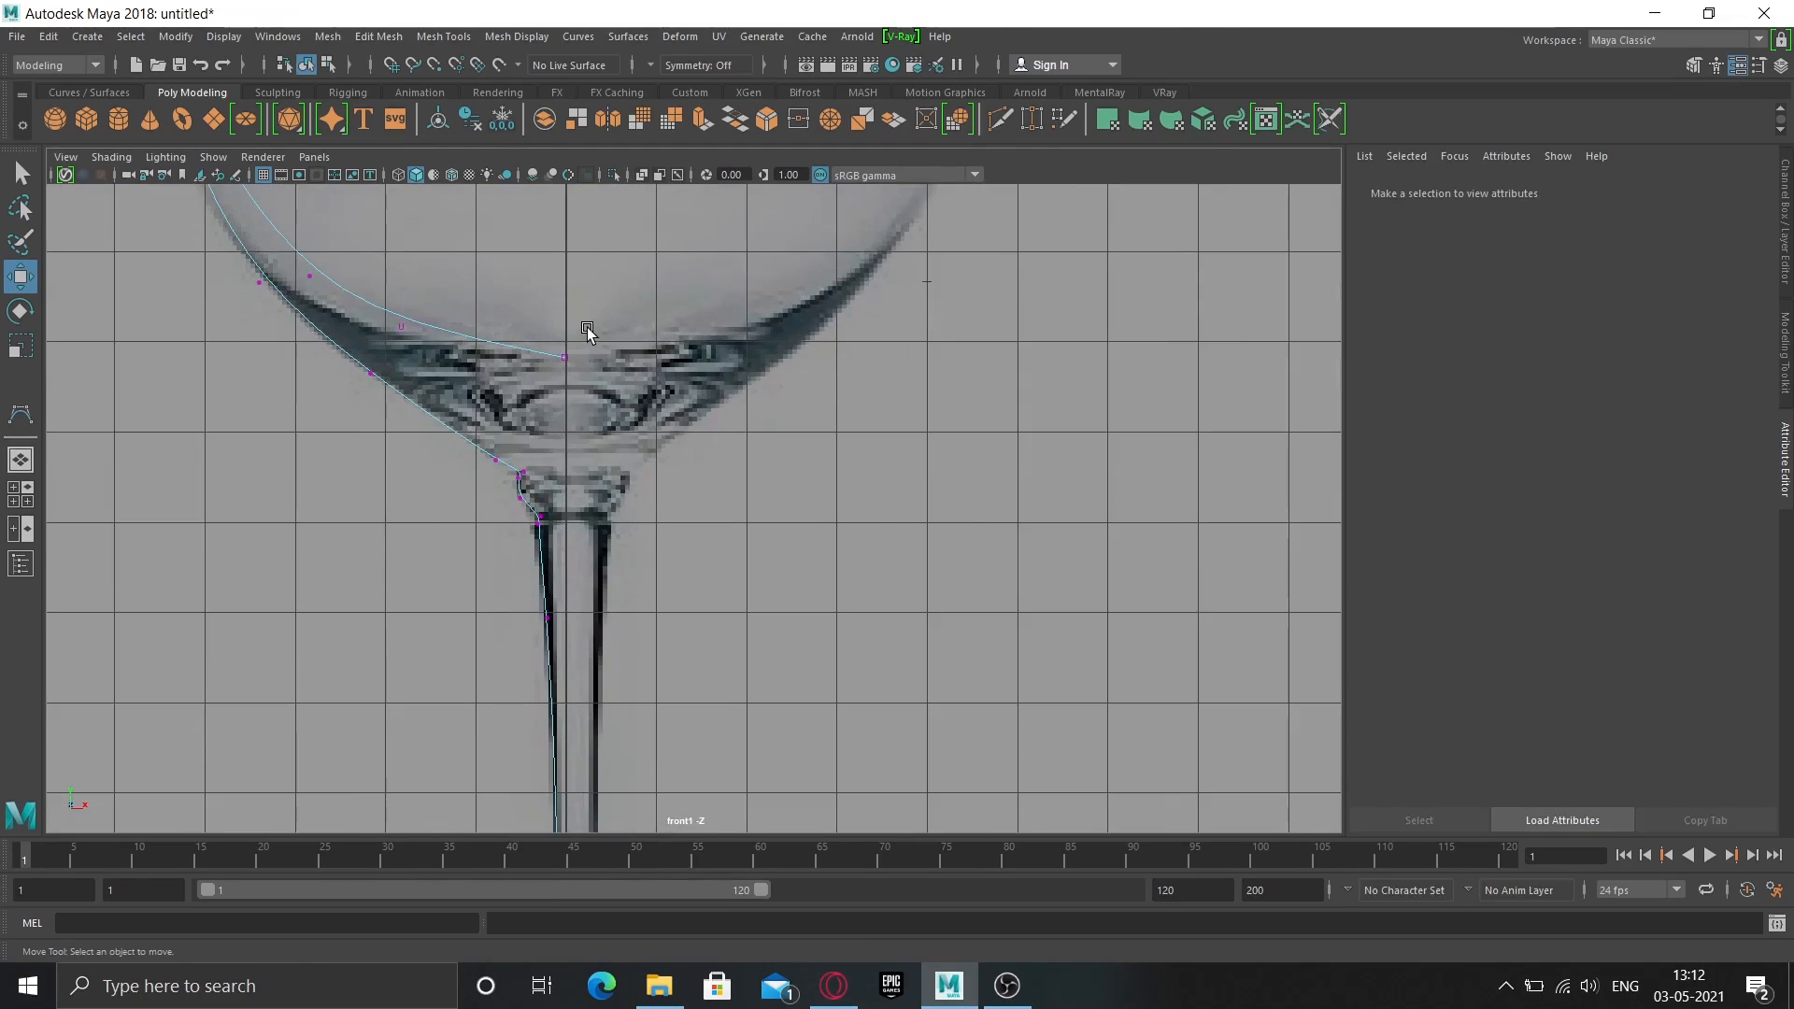
drag(585, 339, 556, 411)
scroll(598, 560, down, 3)
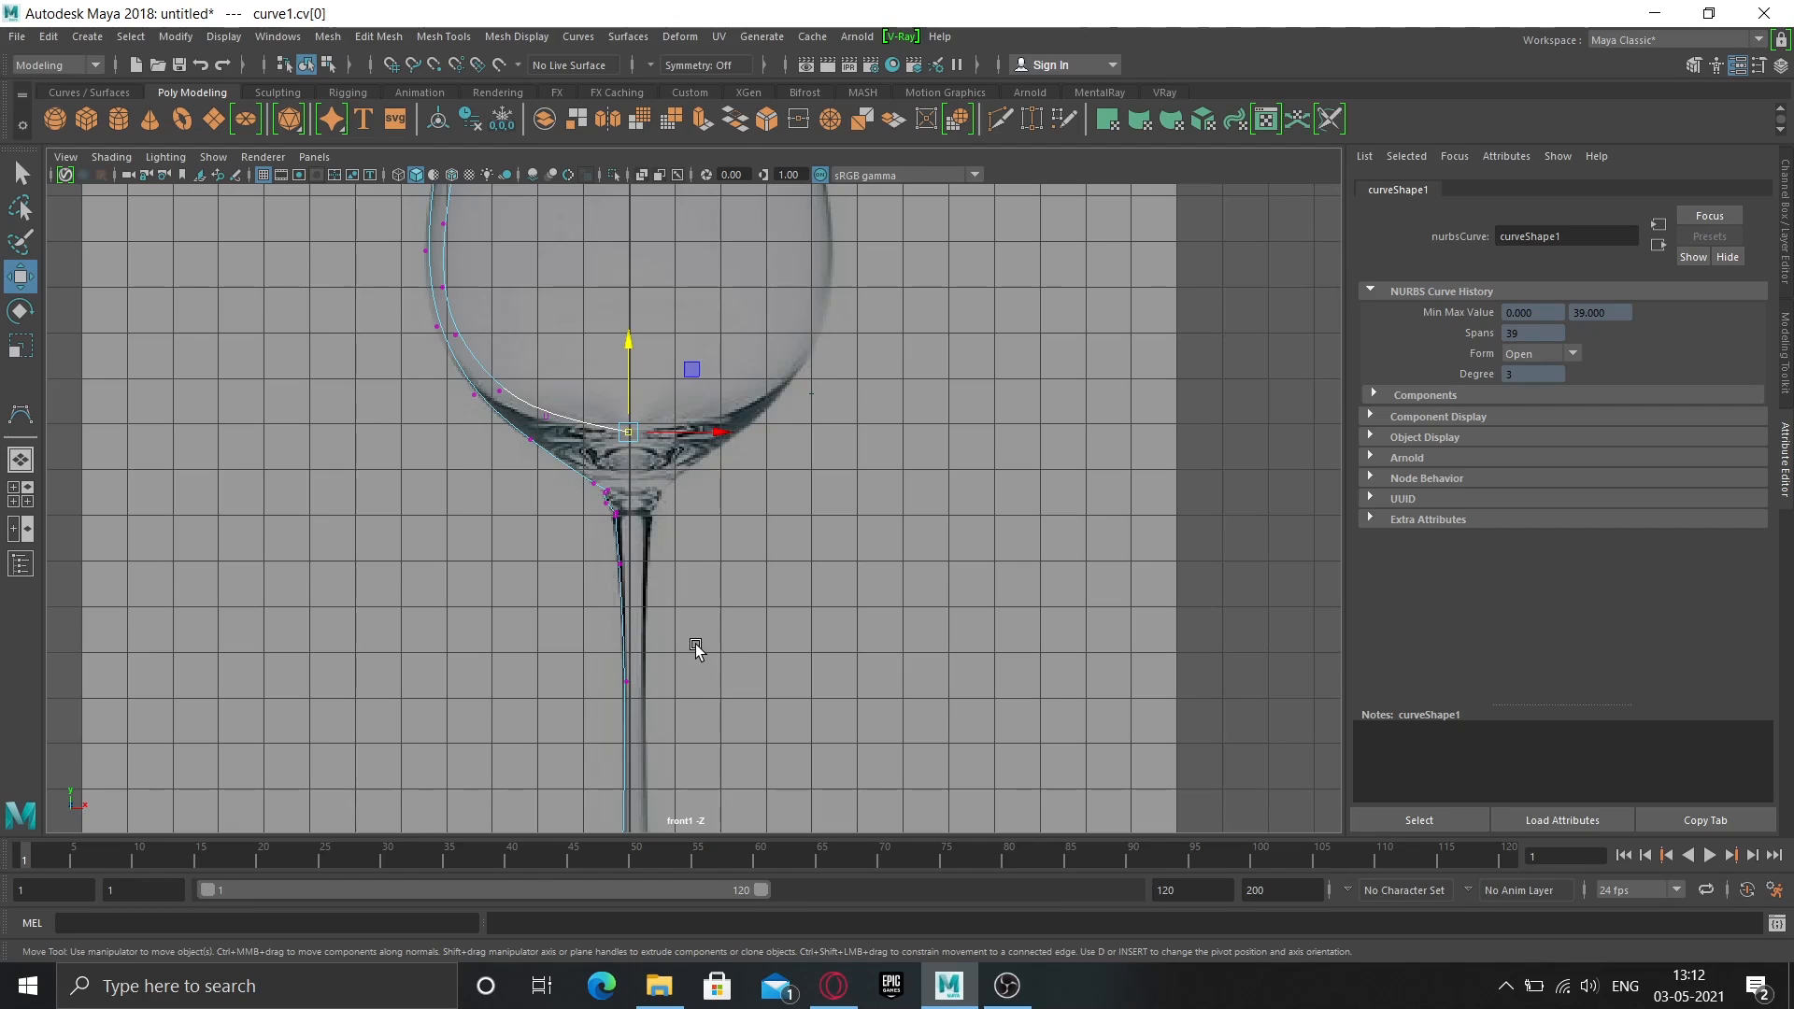
Try adding the end vertices under the foot to the selection, and undo that selection and the stray move of the bowl's end vertex.
alt+middle_drag(695, 642, 661, 468)
scroll(683, 673, up, 3)
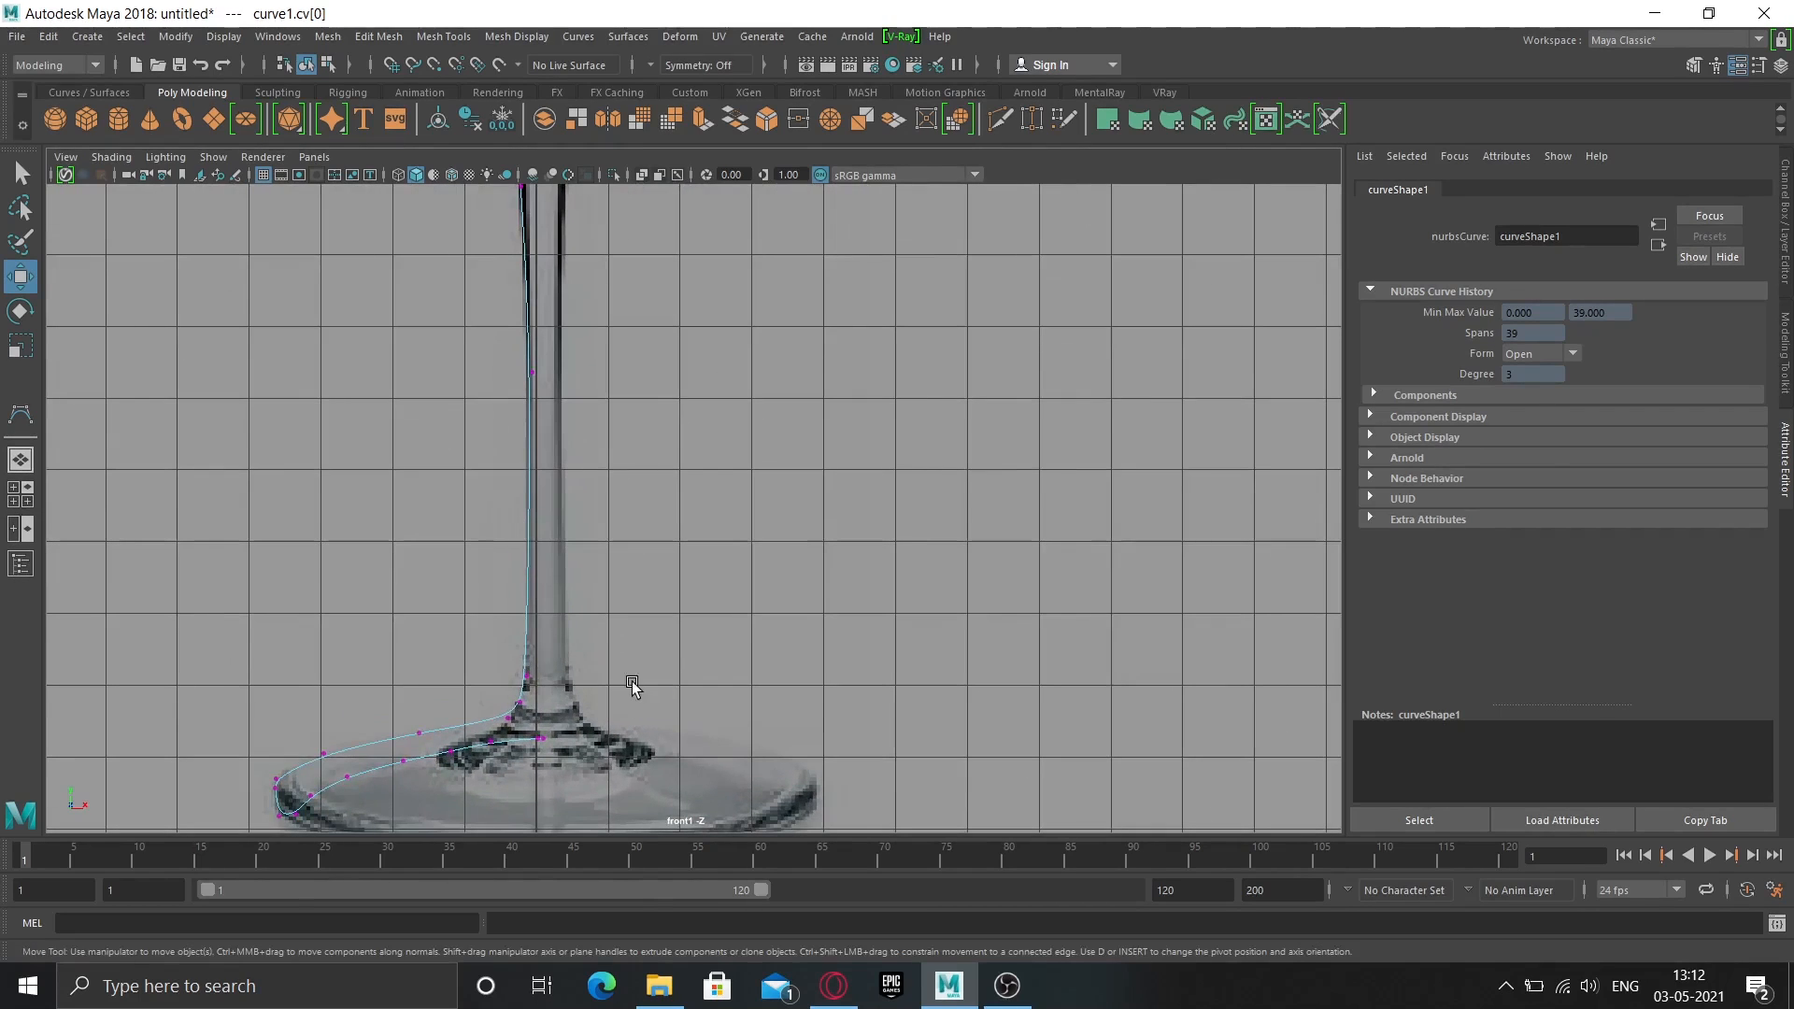
drag(566, 714, 525, 770)
shift+drag(570, 709, 522, 774)
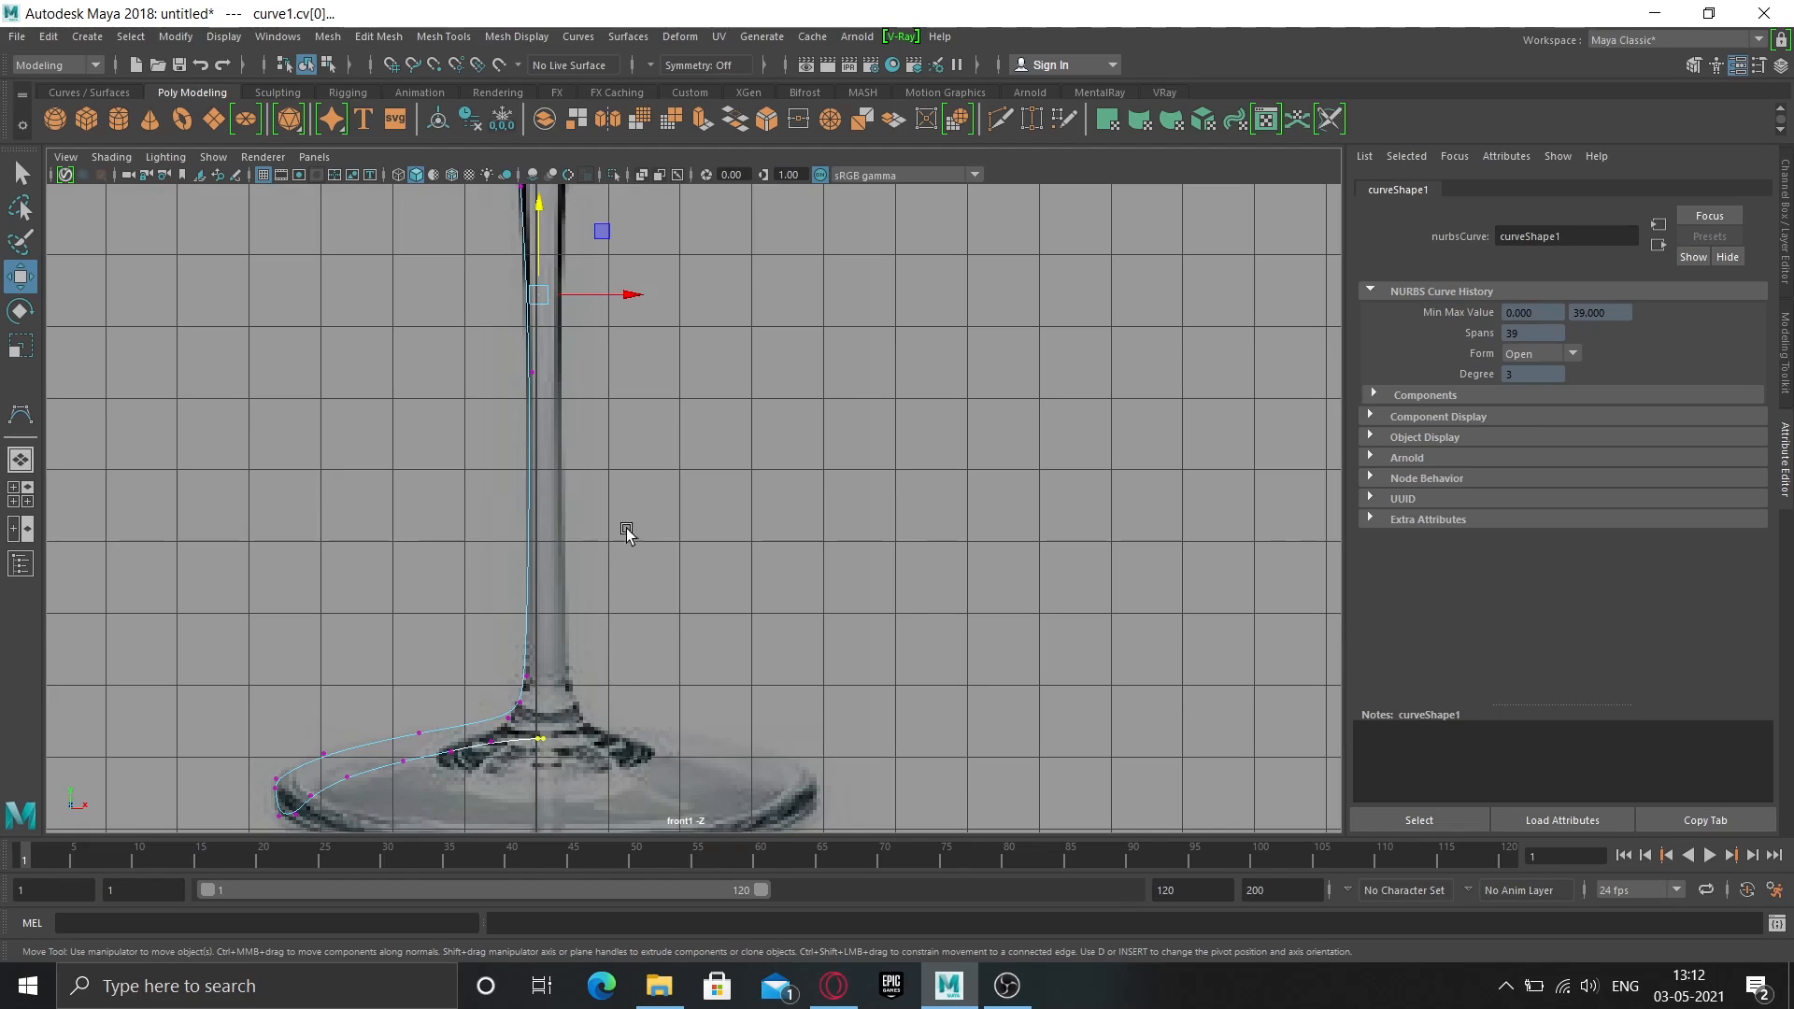
alt+middle_drag(613, 487, 620, 831)
alt+middle_drag(585, 553, 603, 641)
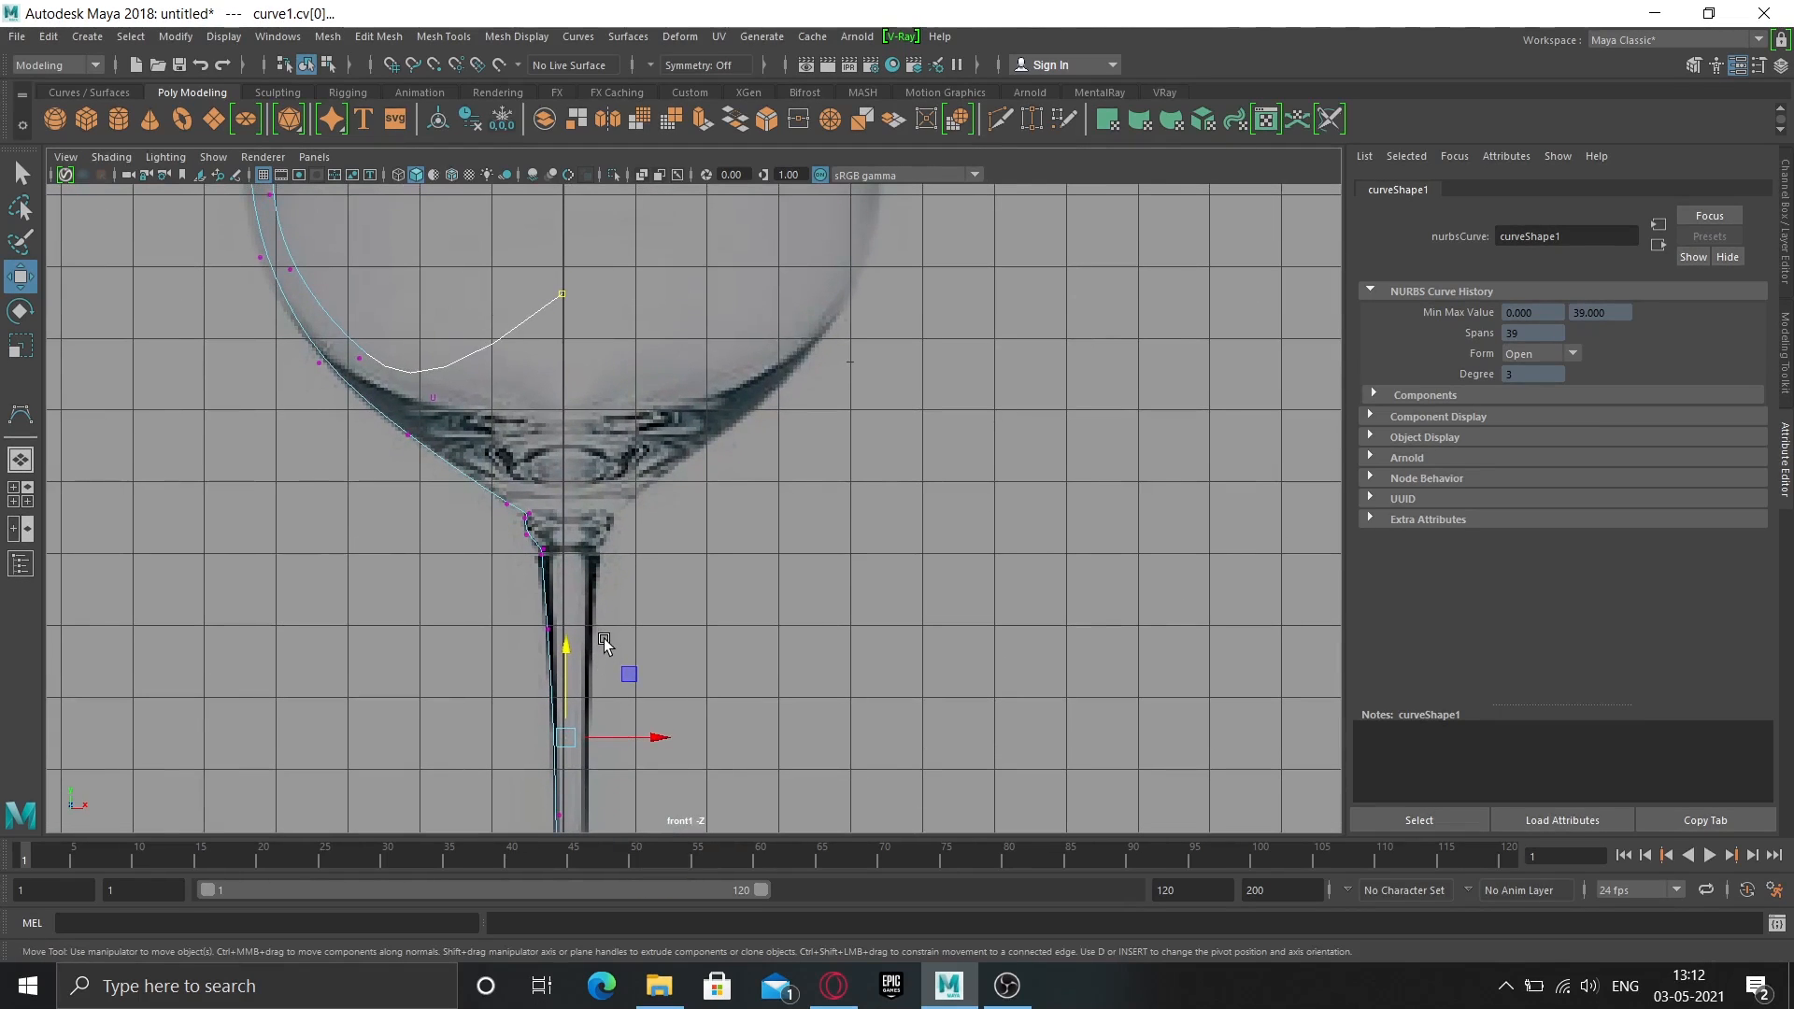
key(ctrl+z)
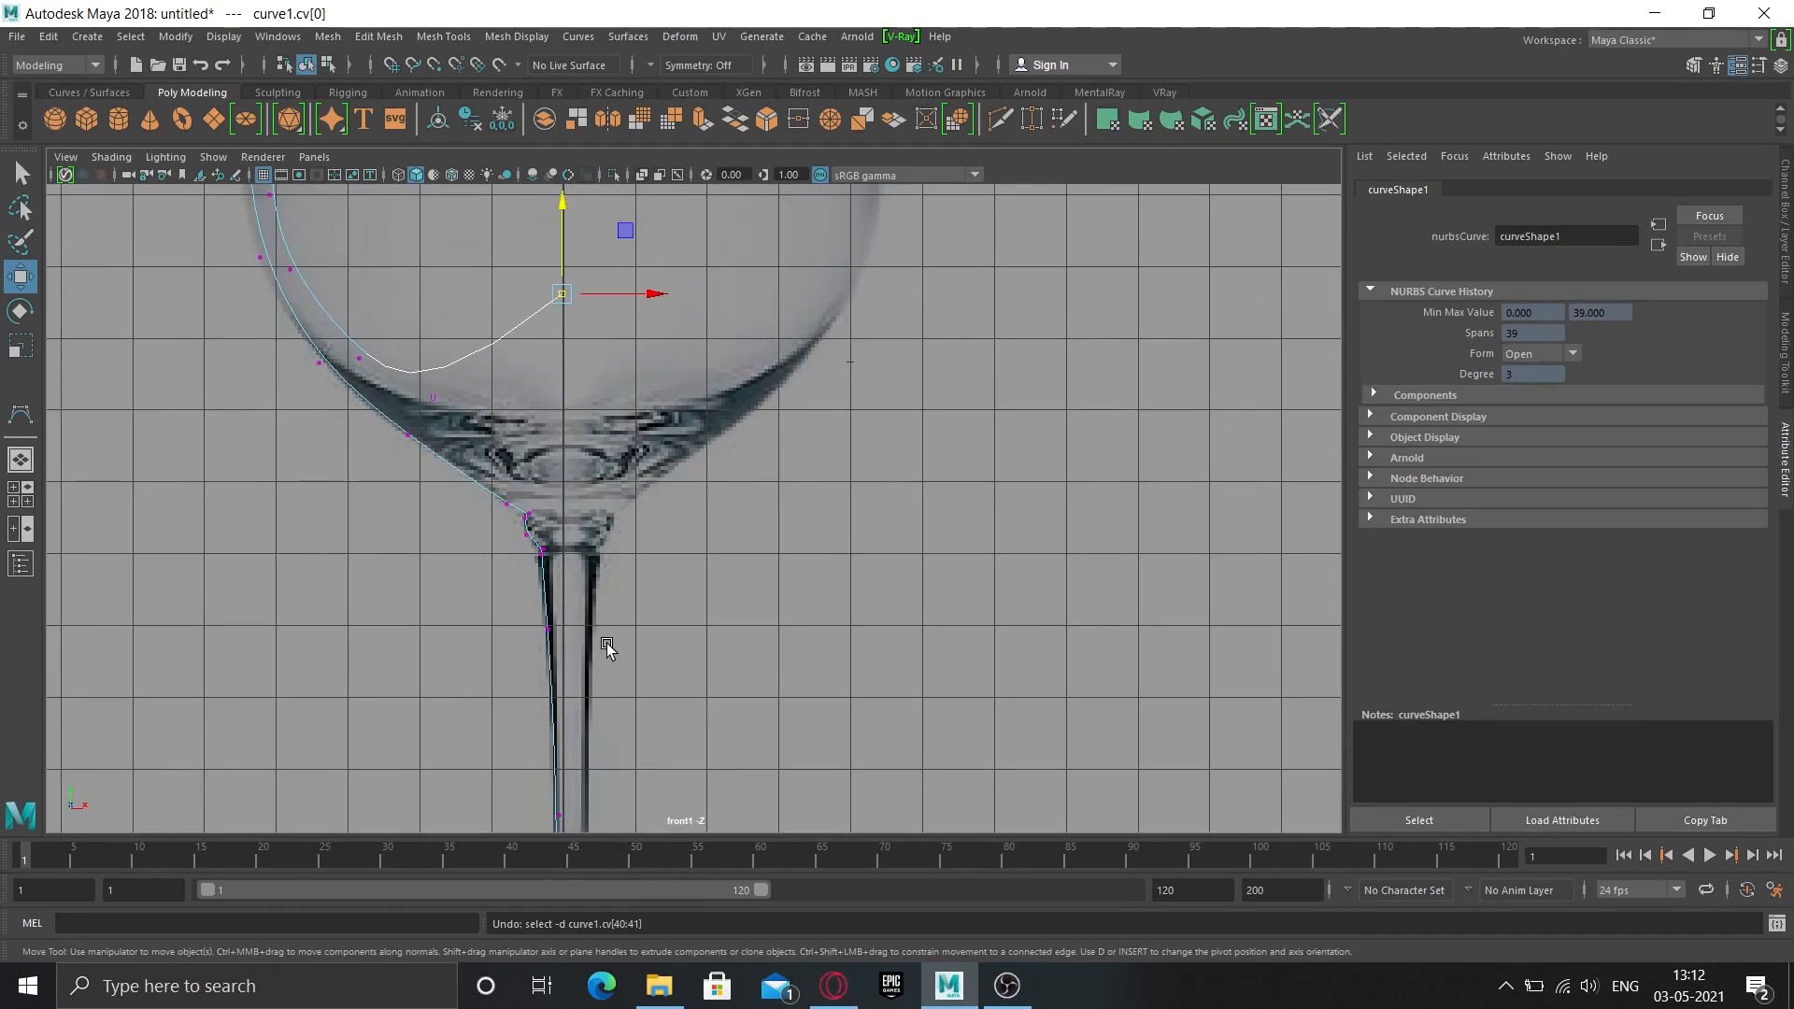
key(ctrl+z)
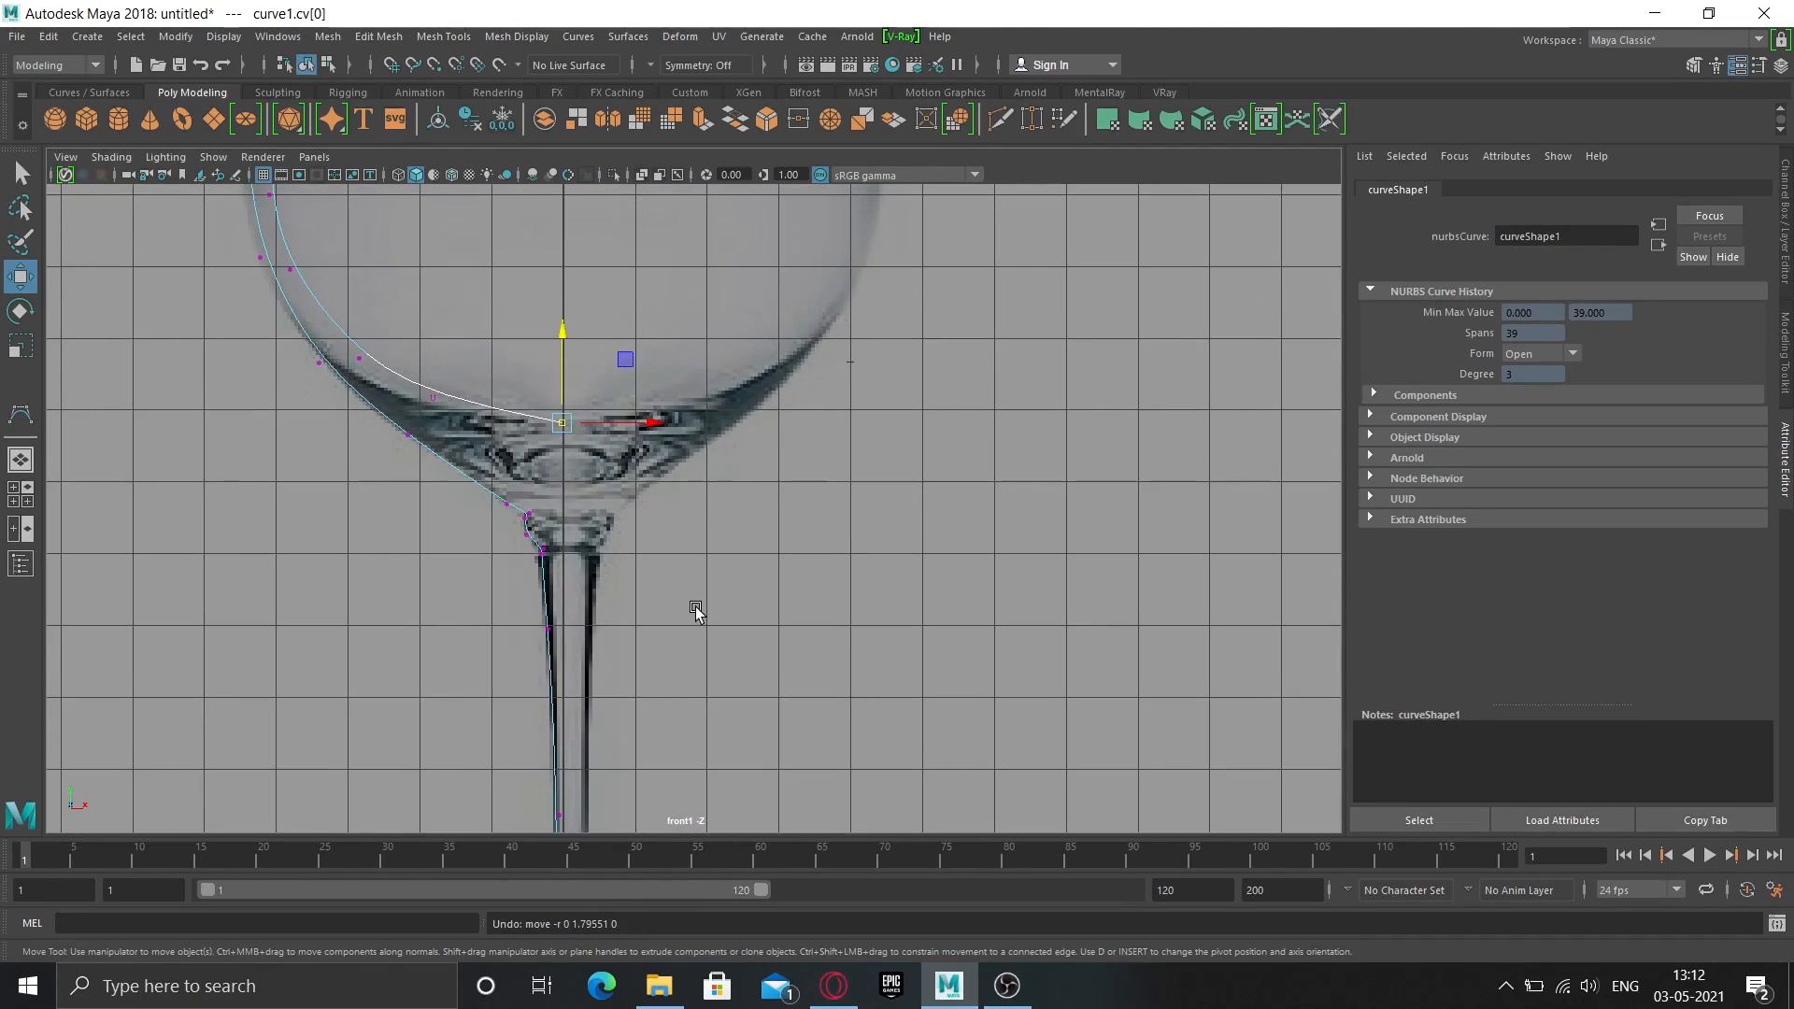
Add the foot's center end vertices to the selected bowl end vertex and scale them together horizontally until they align on the center axis.
alt+middle_drag(714, 665, 681, 463)
alt+middle_drag(718, 621, 737, 371)
alt+middle_drag(769, 575, 768, 496)
drag(594, 623, 531, 665)
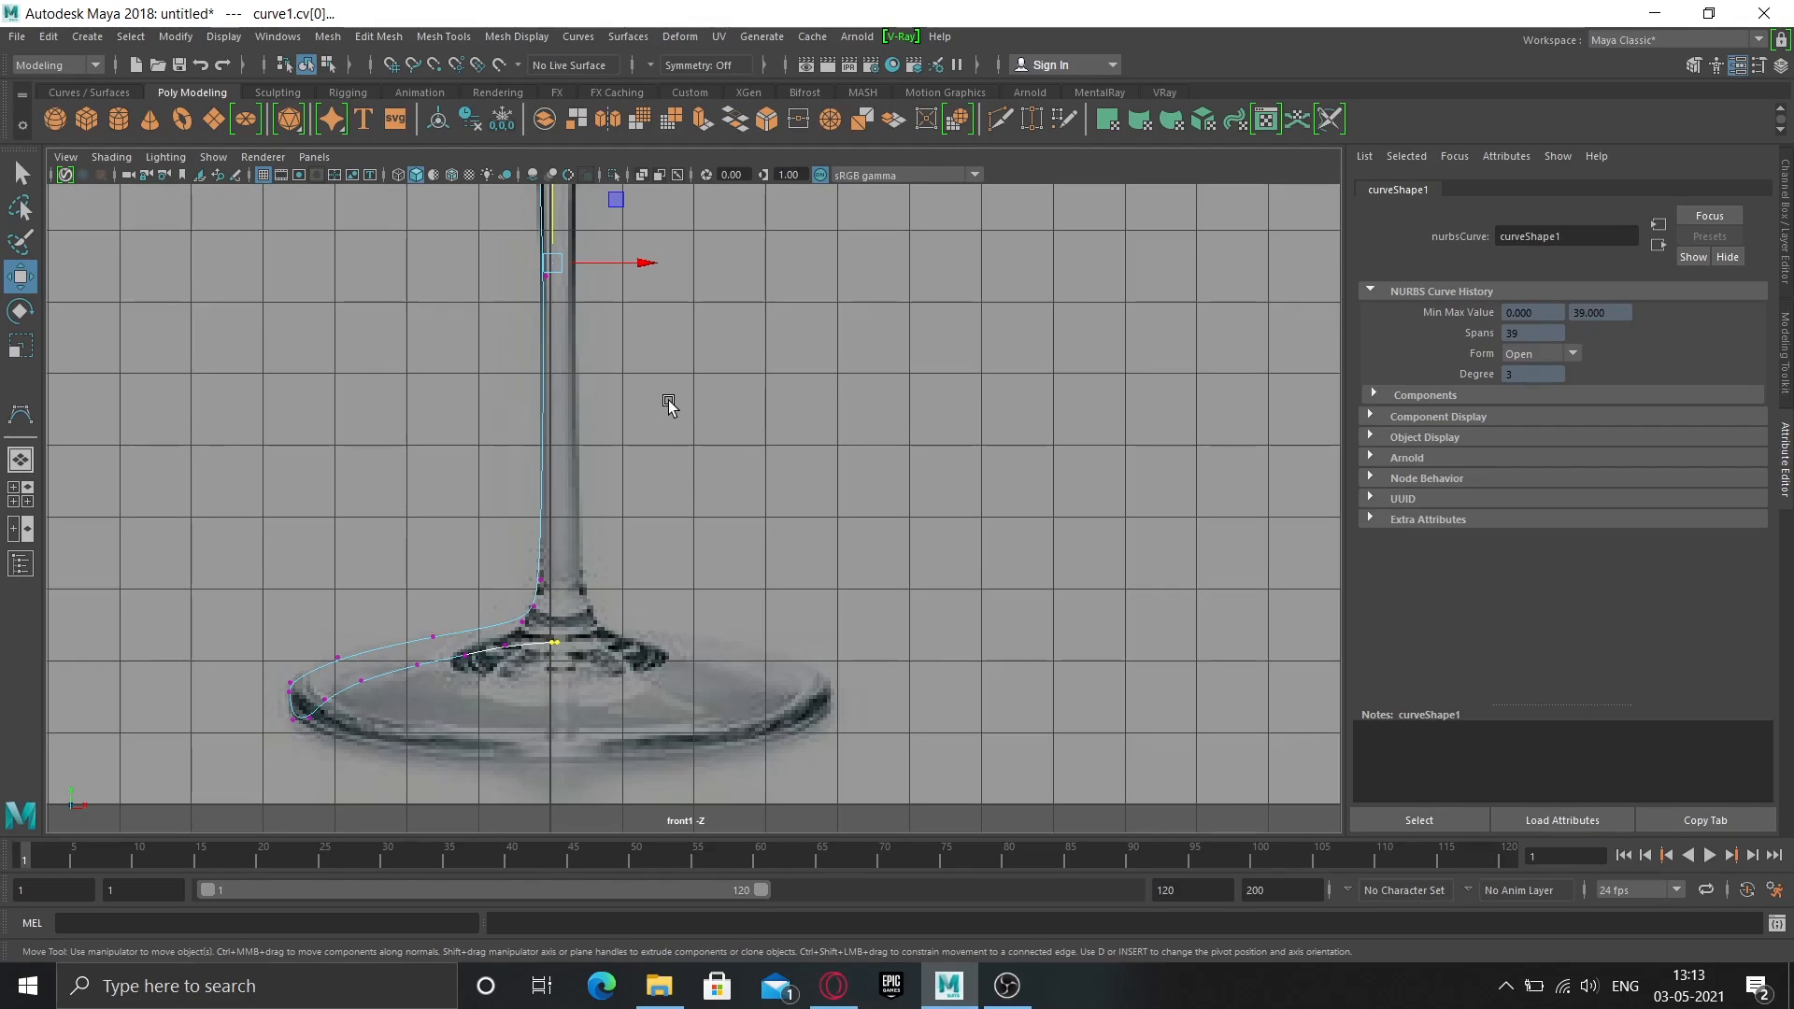
key(r)
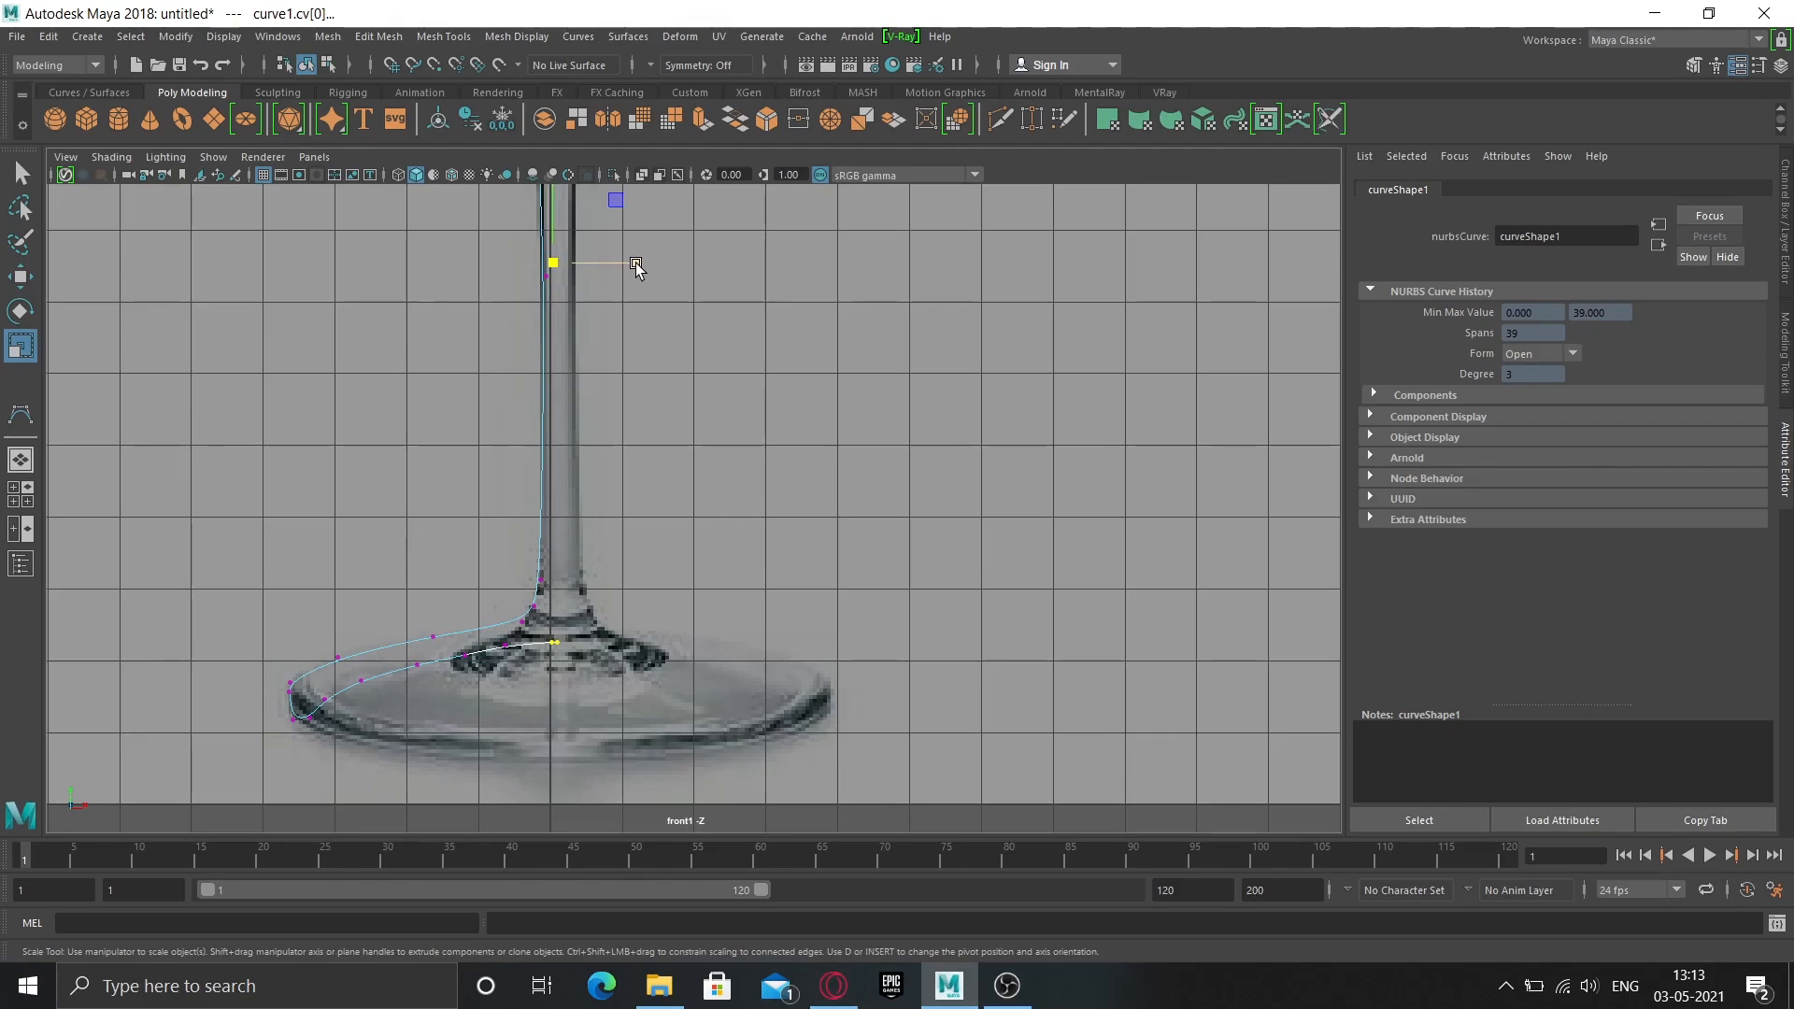
drag(633, 262, 377, 277)
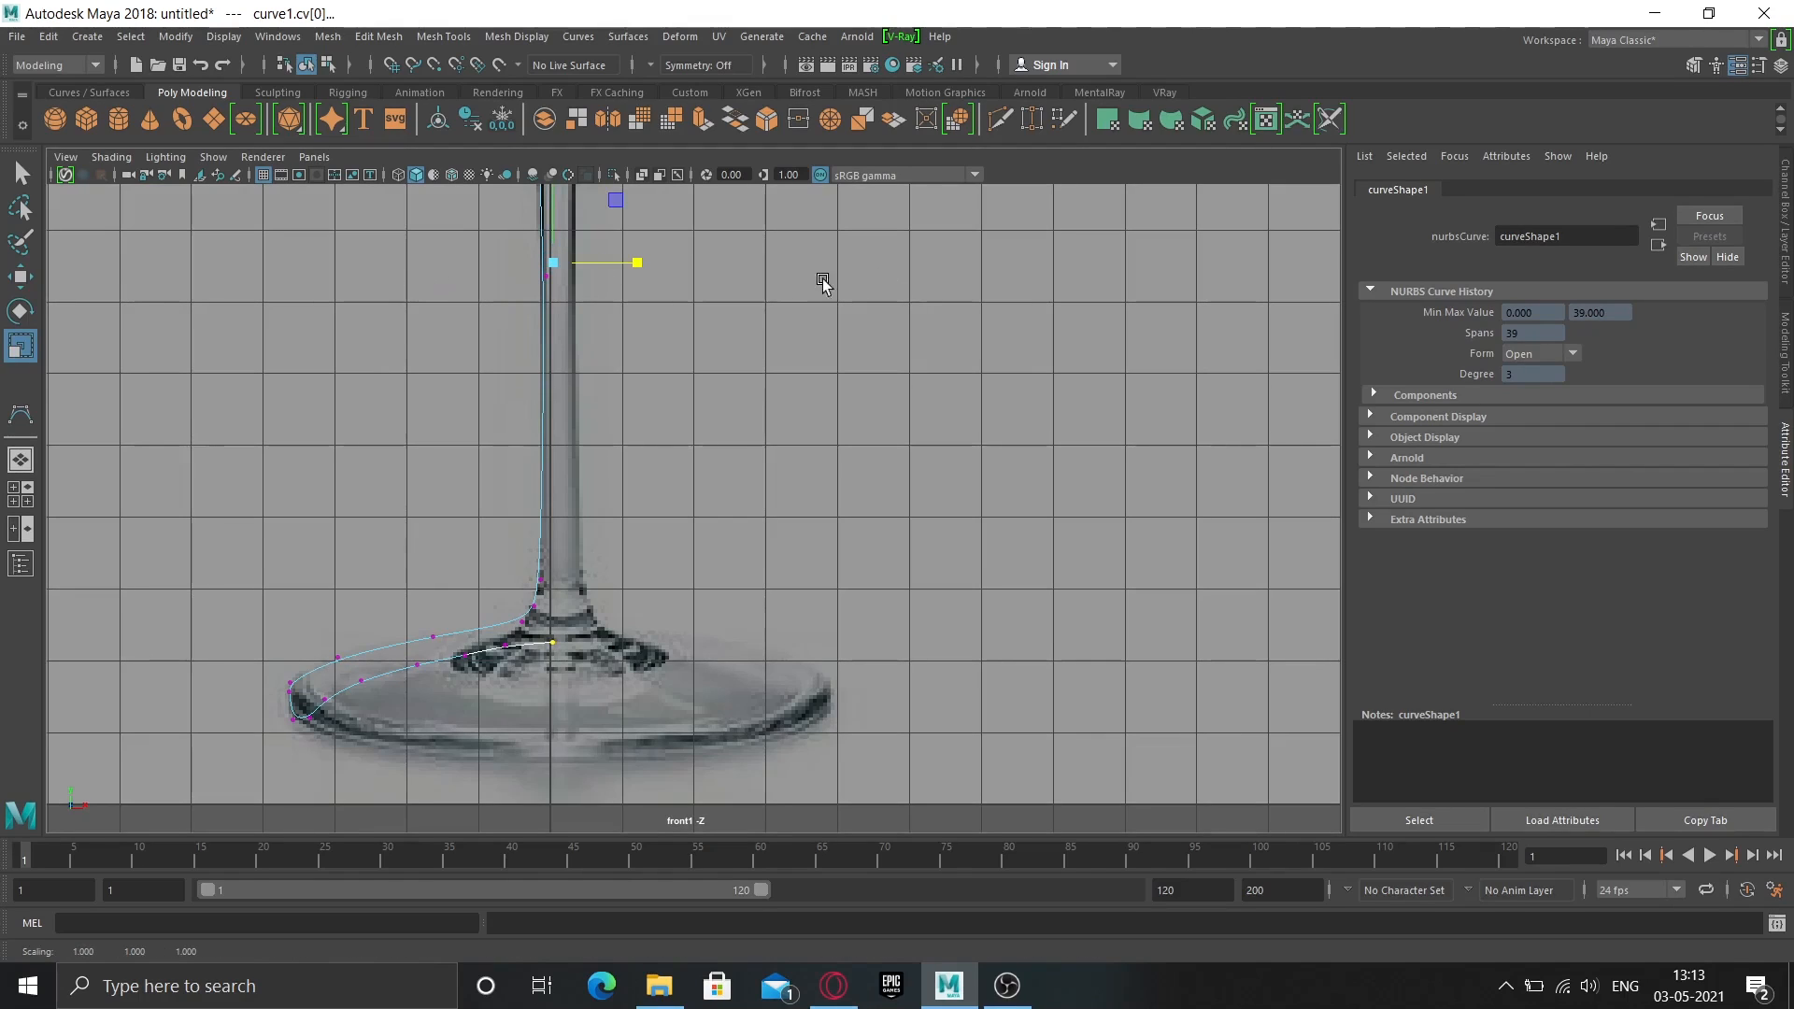
drag(635, 261, 385, 248)
Return the profile curve to Object Mode.
alt+middle_drag(728, 353, 825, 761)
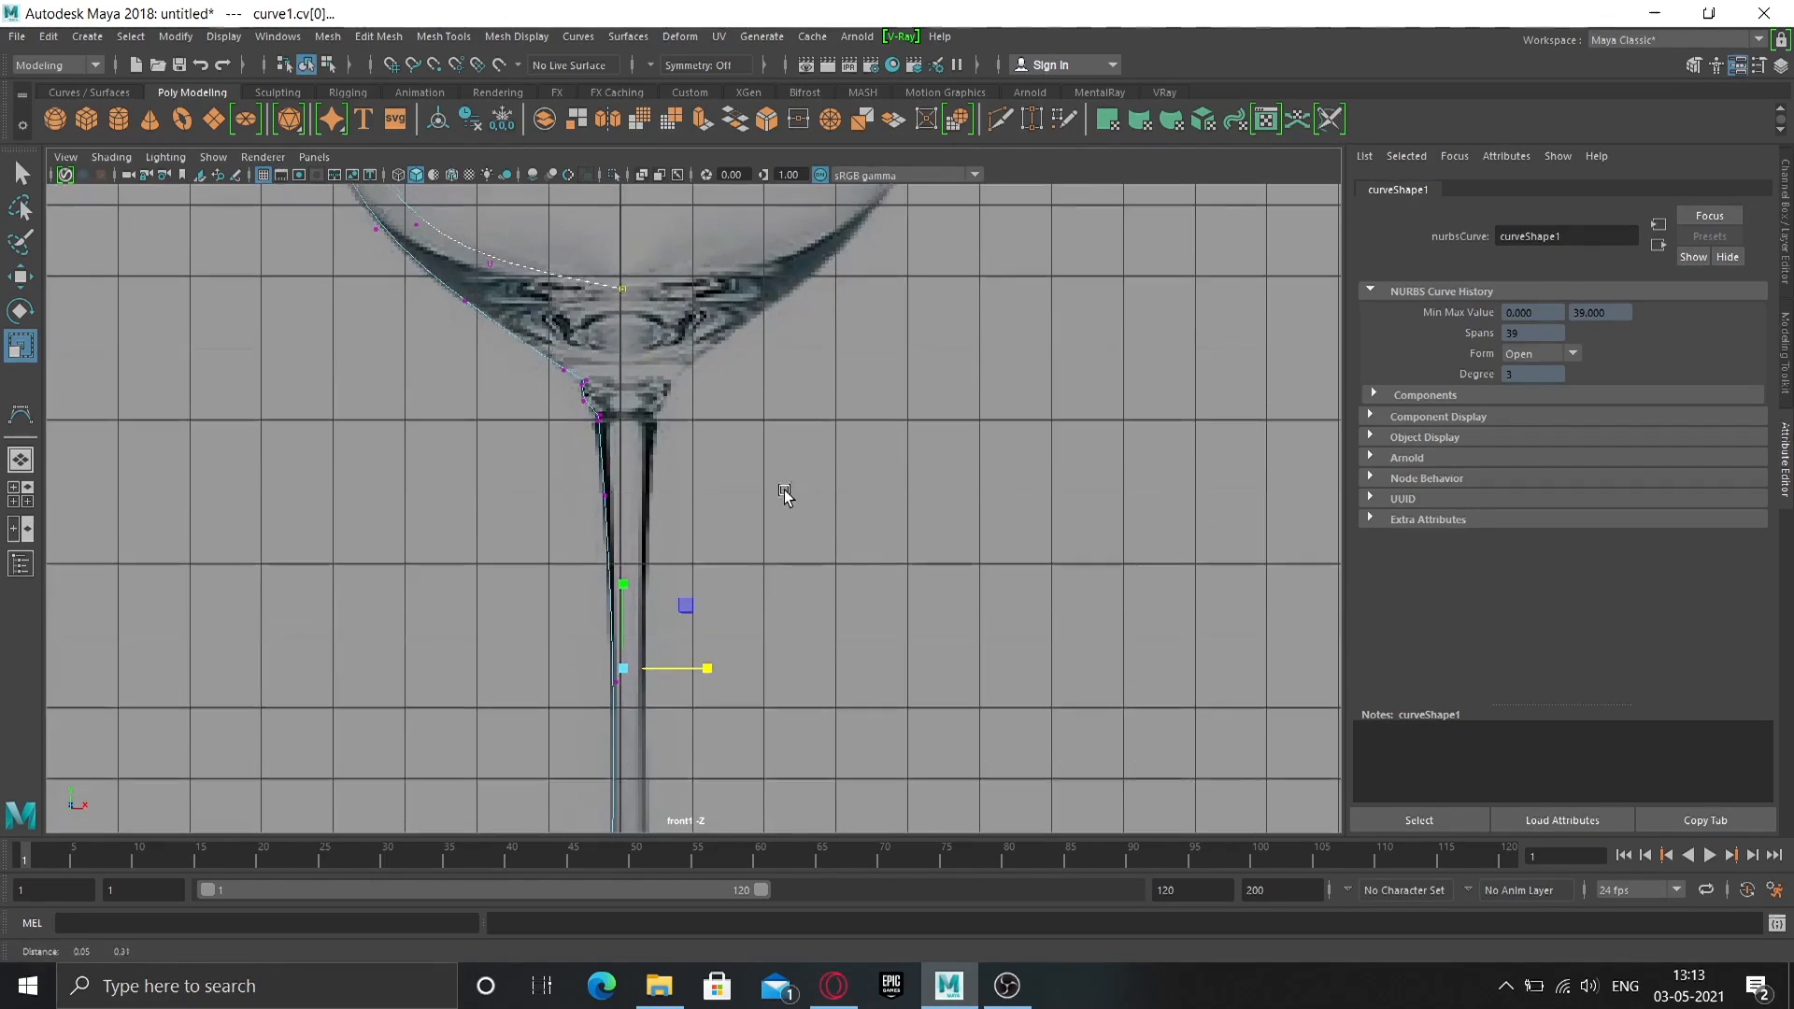
scroll(783, 489, down, 8)
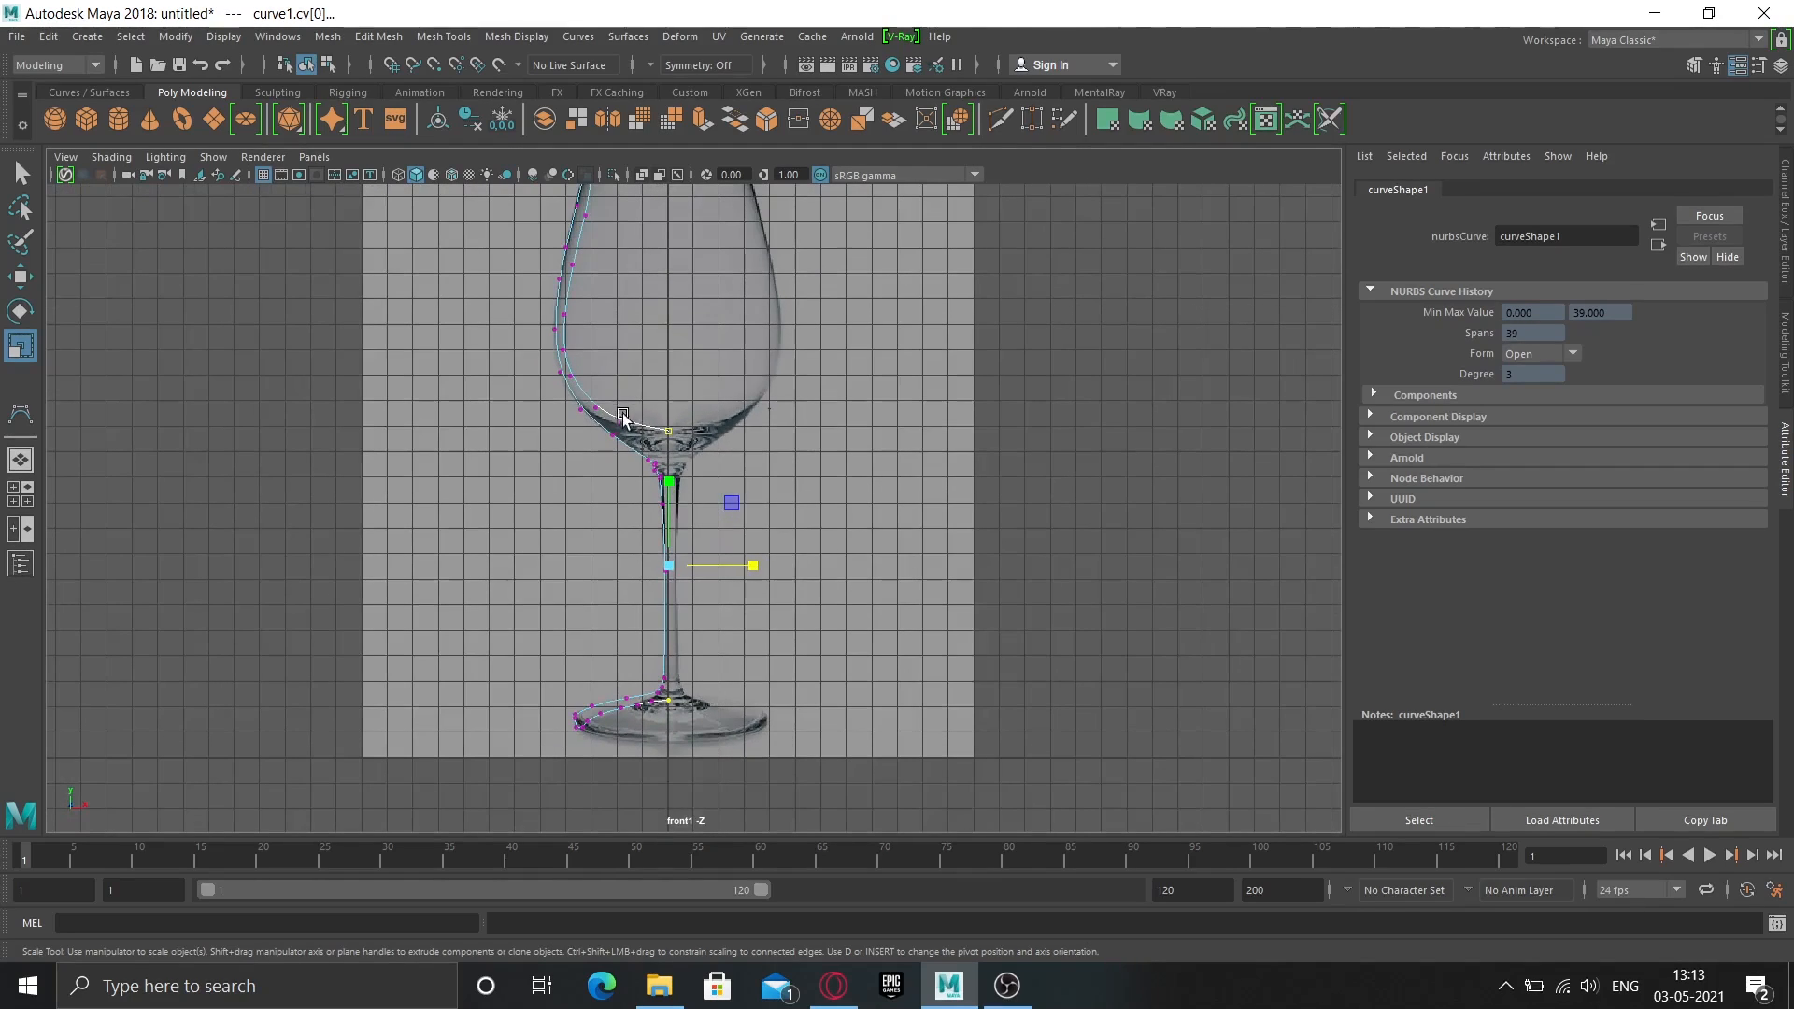
right_click(566, 302)
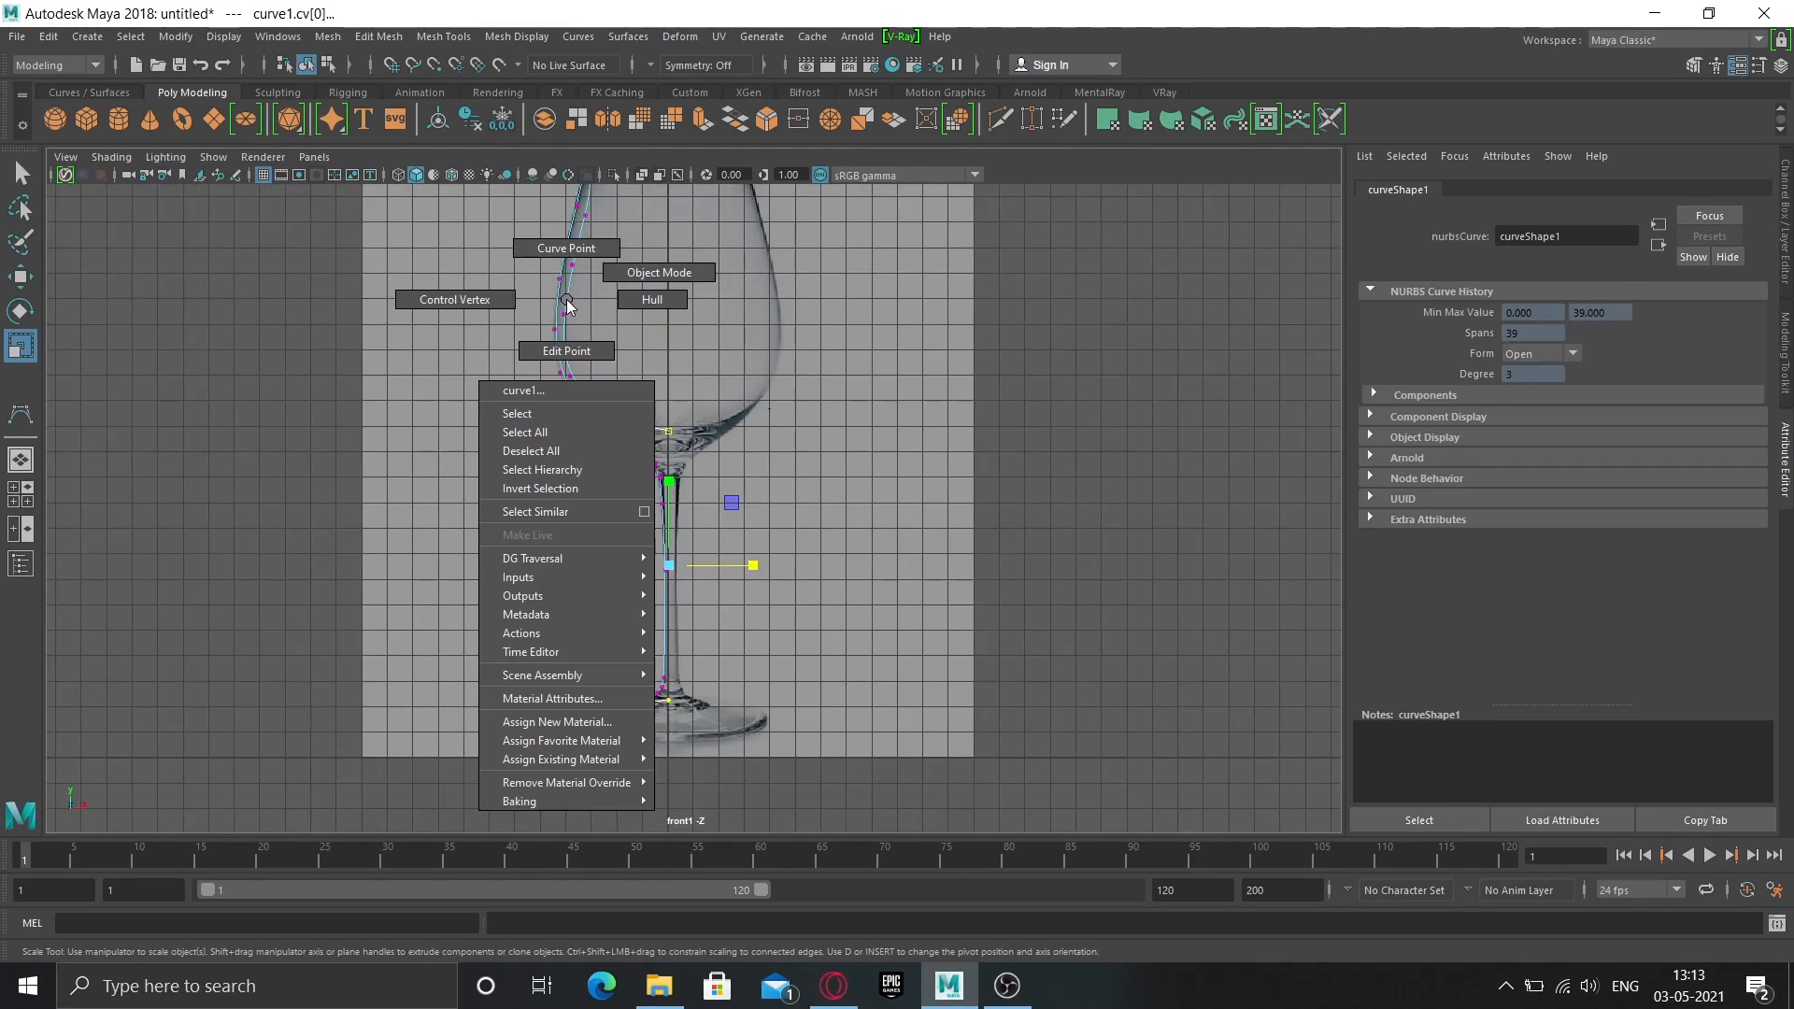
right_drag(687, 262, 848, 217)
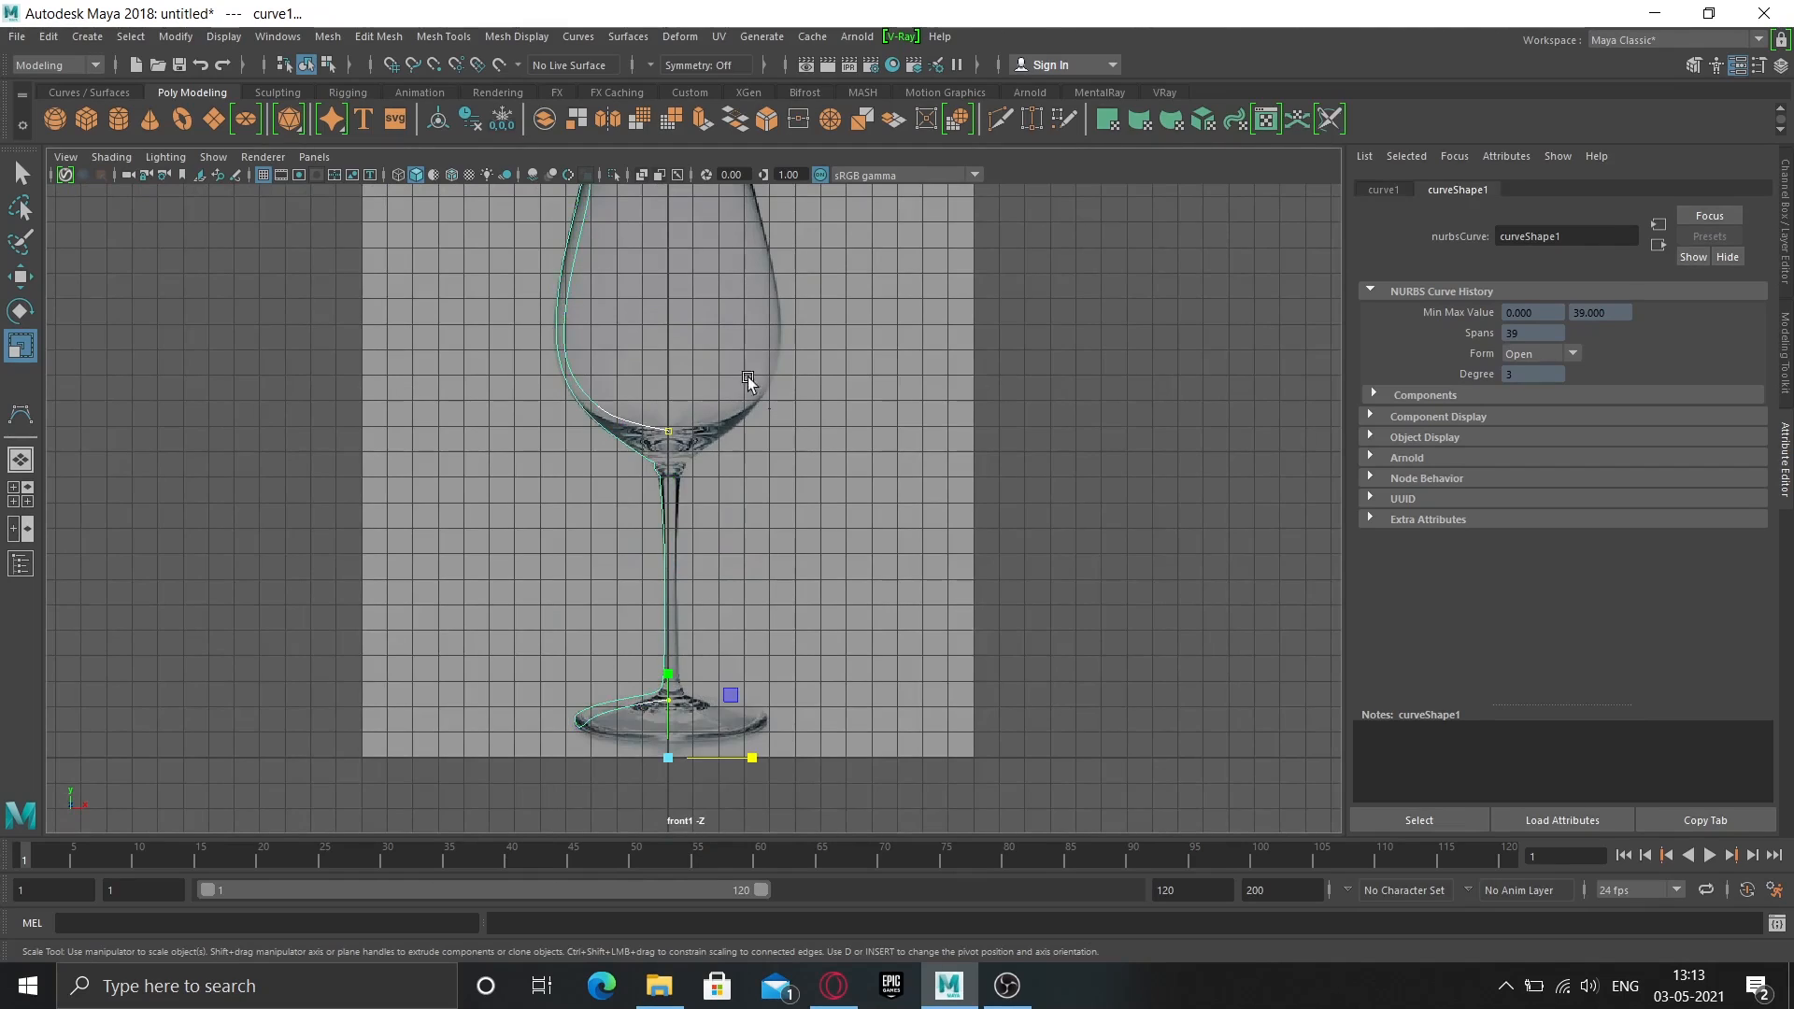
alt+middle_drag(807, 392, 781, 434)
scroll(821, 501, down, 1)
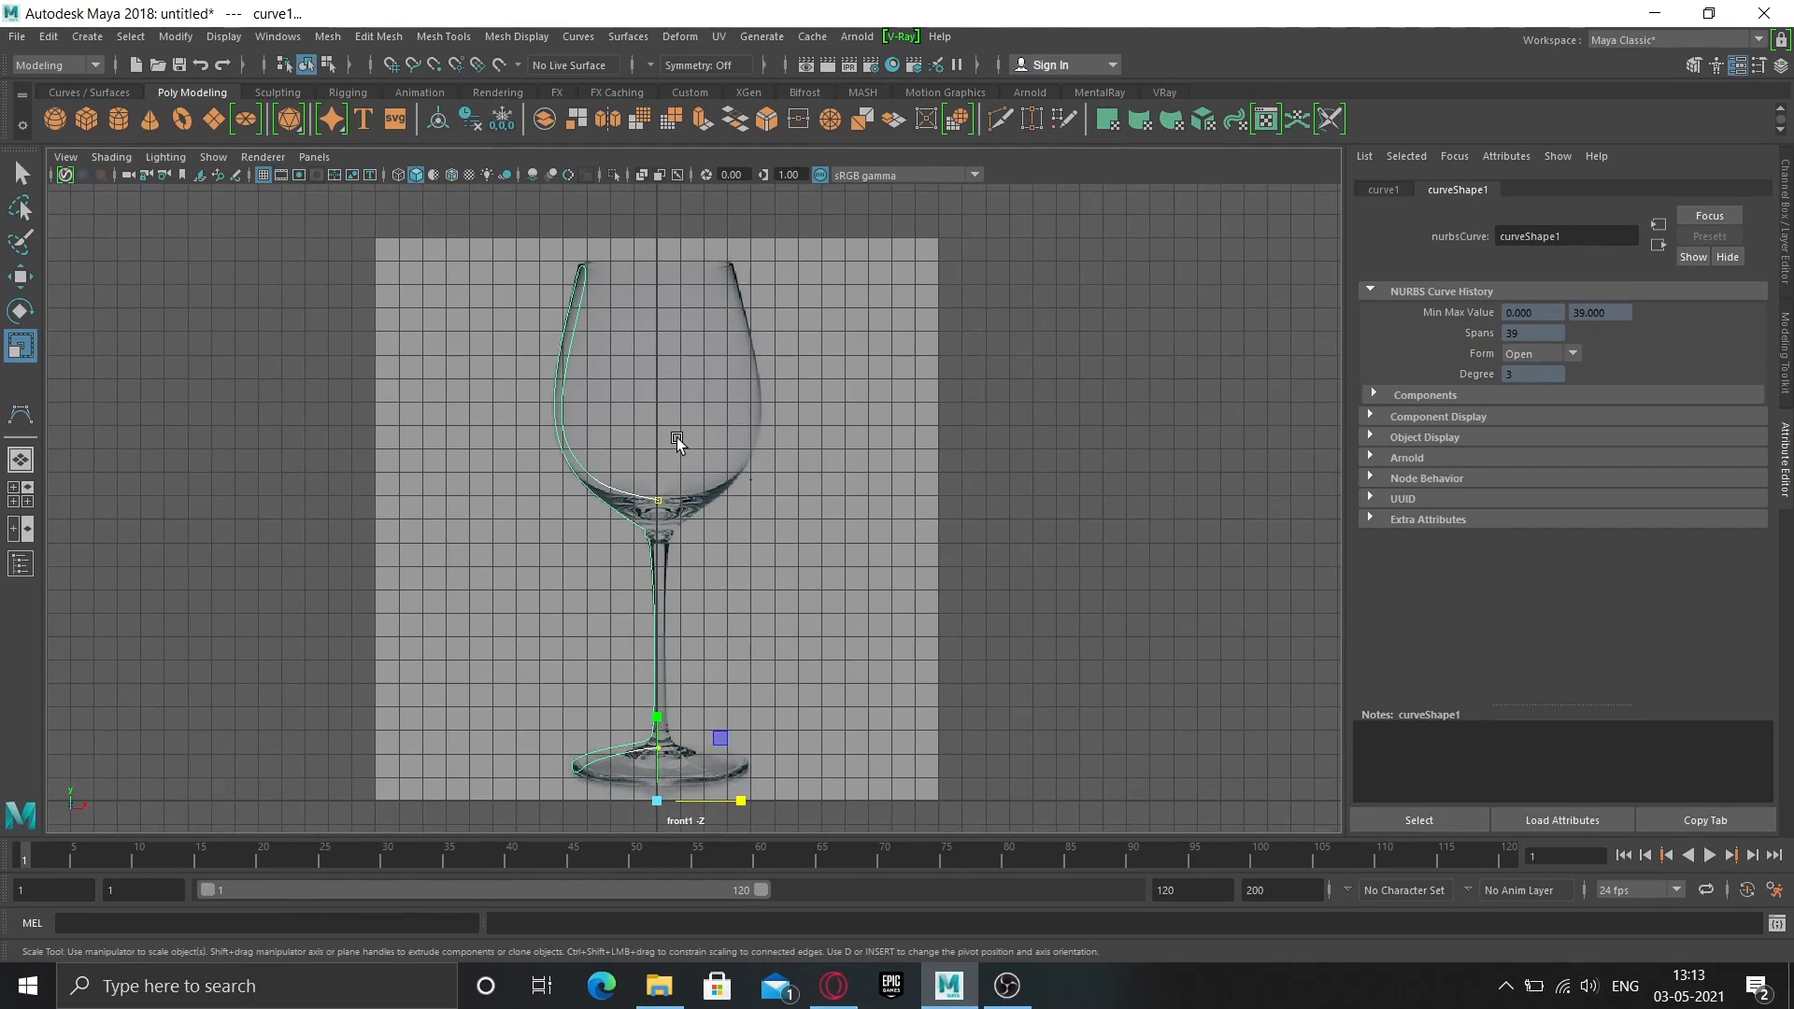
Switch to the perspective view and delete the wine glass reference image plane.
key(space)
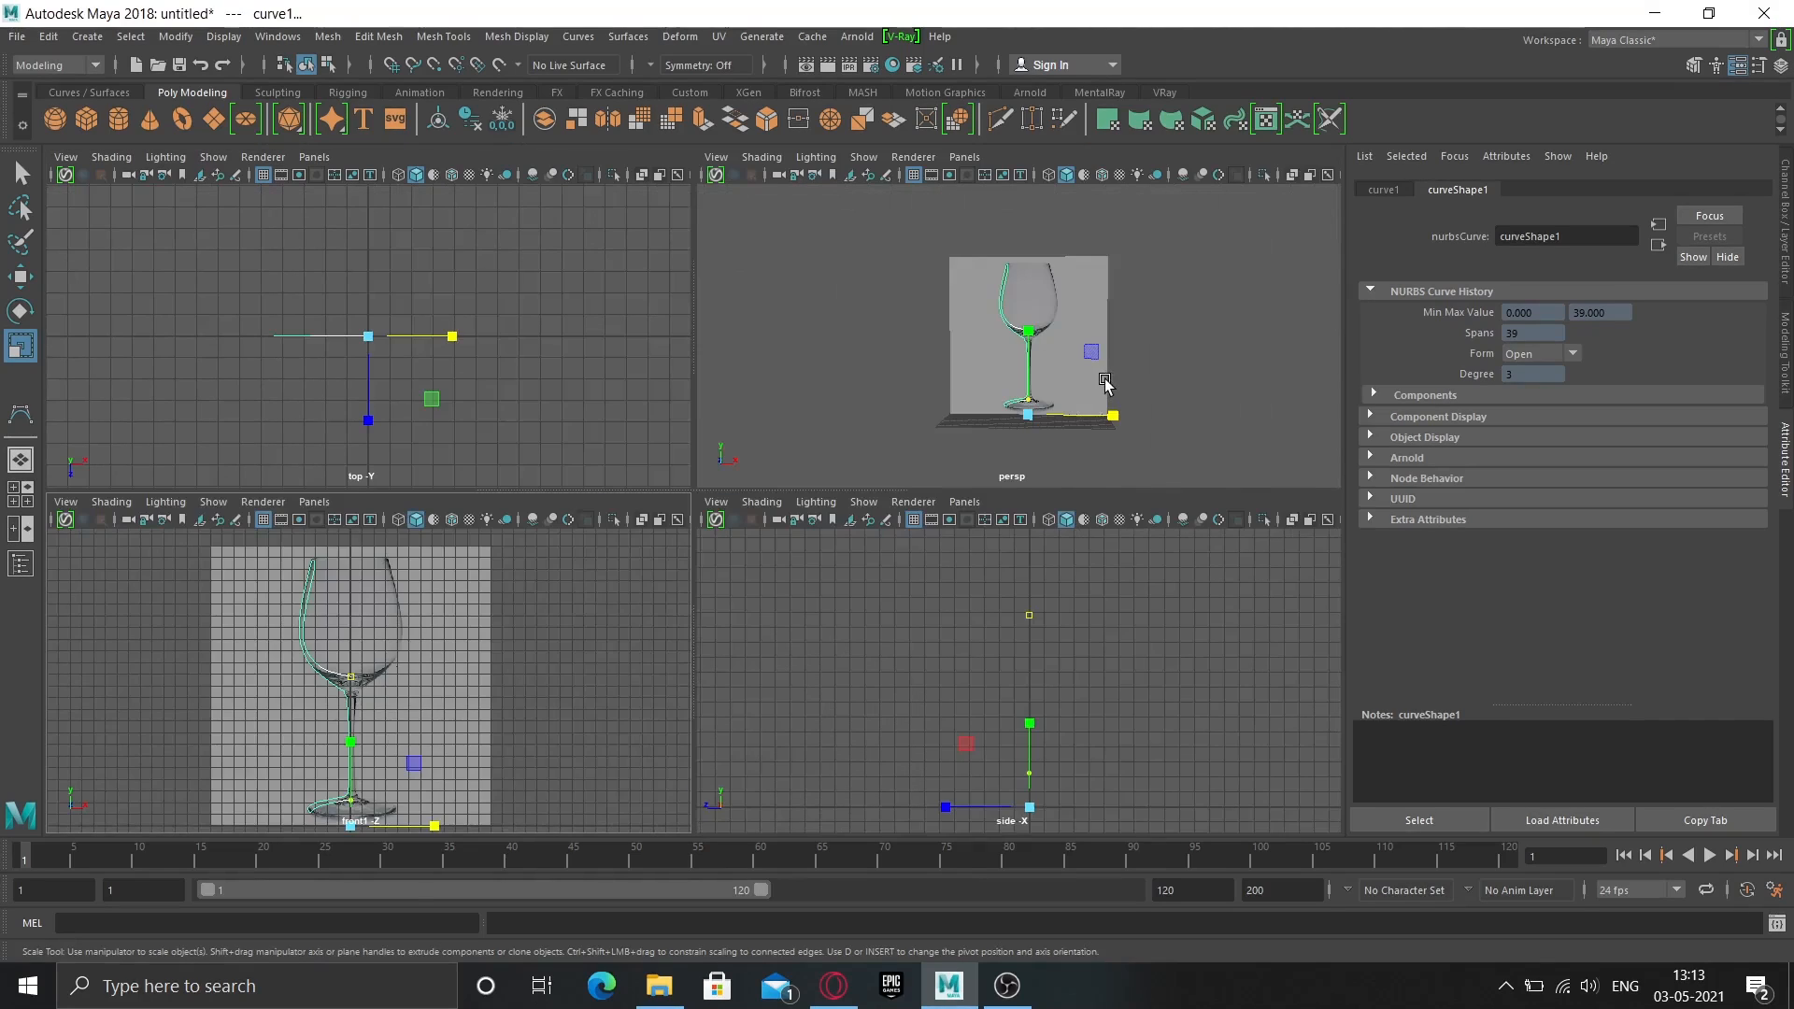
key(space)
alt+drag(778, 447, 802, 452)
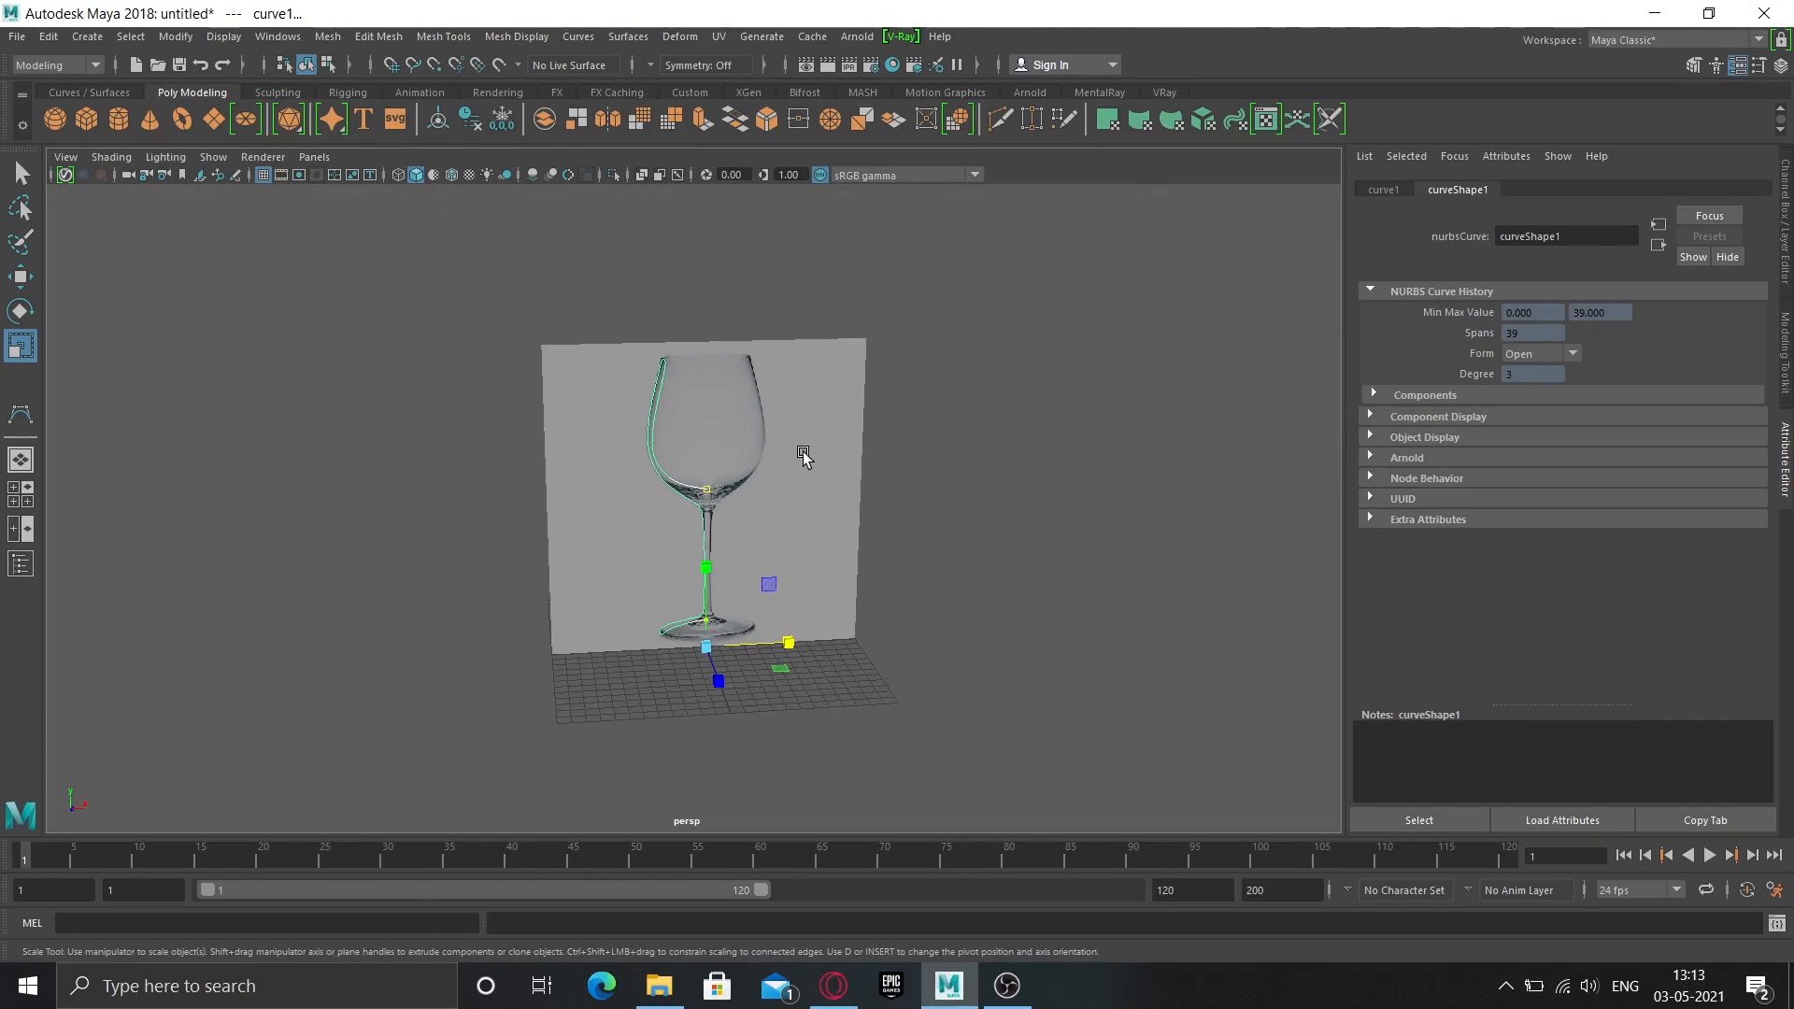
drag(786, 286, 1004, 590)
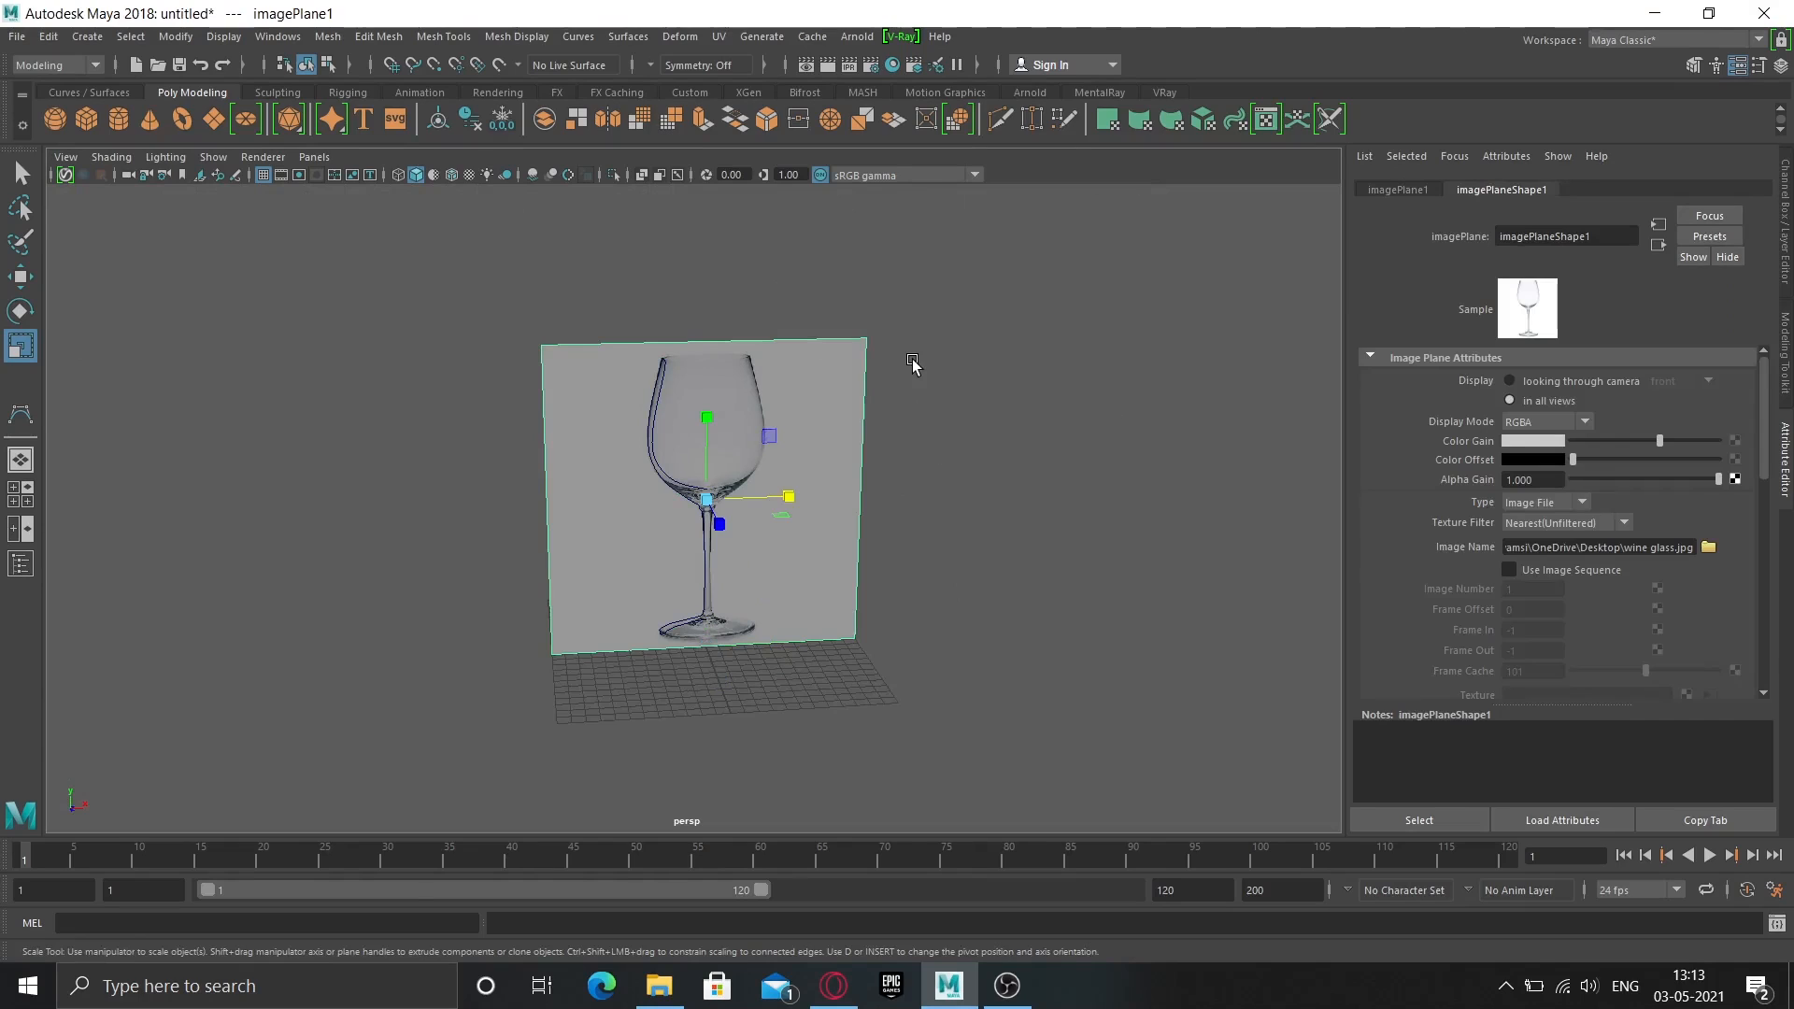
key(Delete)
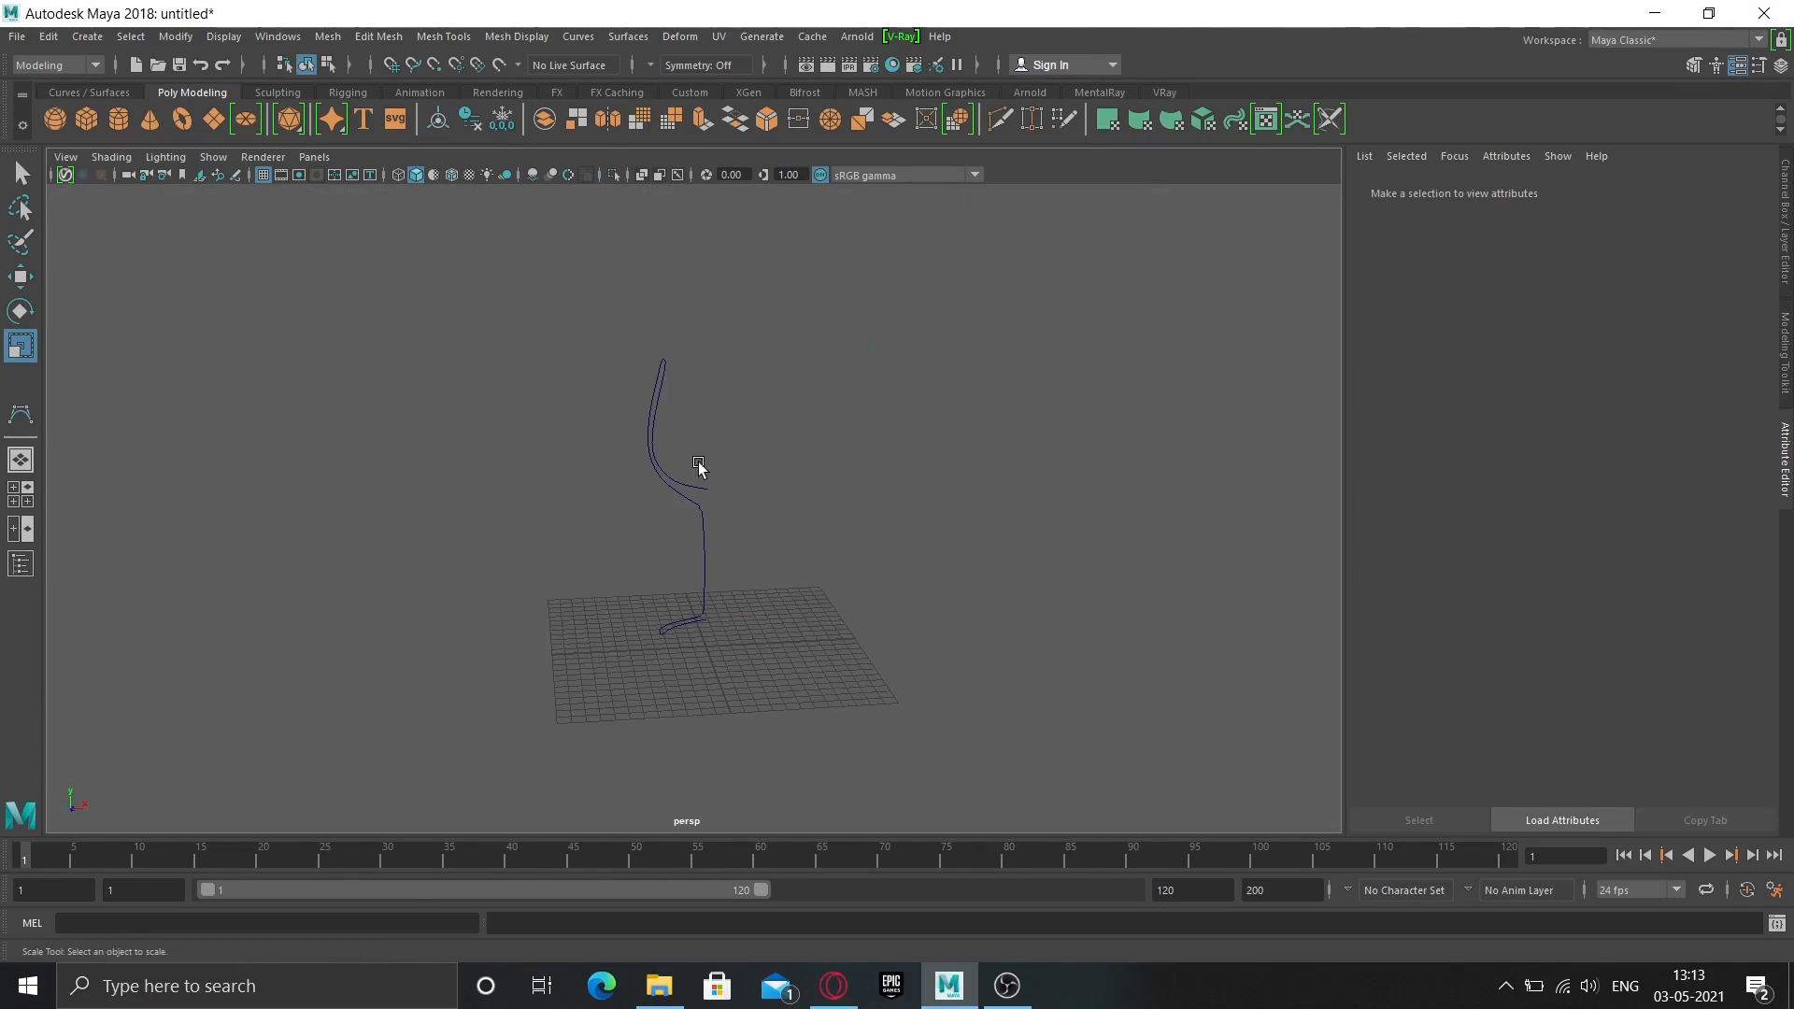
Revolve the profile curve into a full wine glass surface.
drag(642, 366, 836, 720)
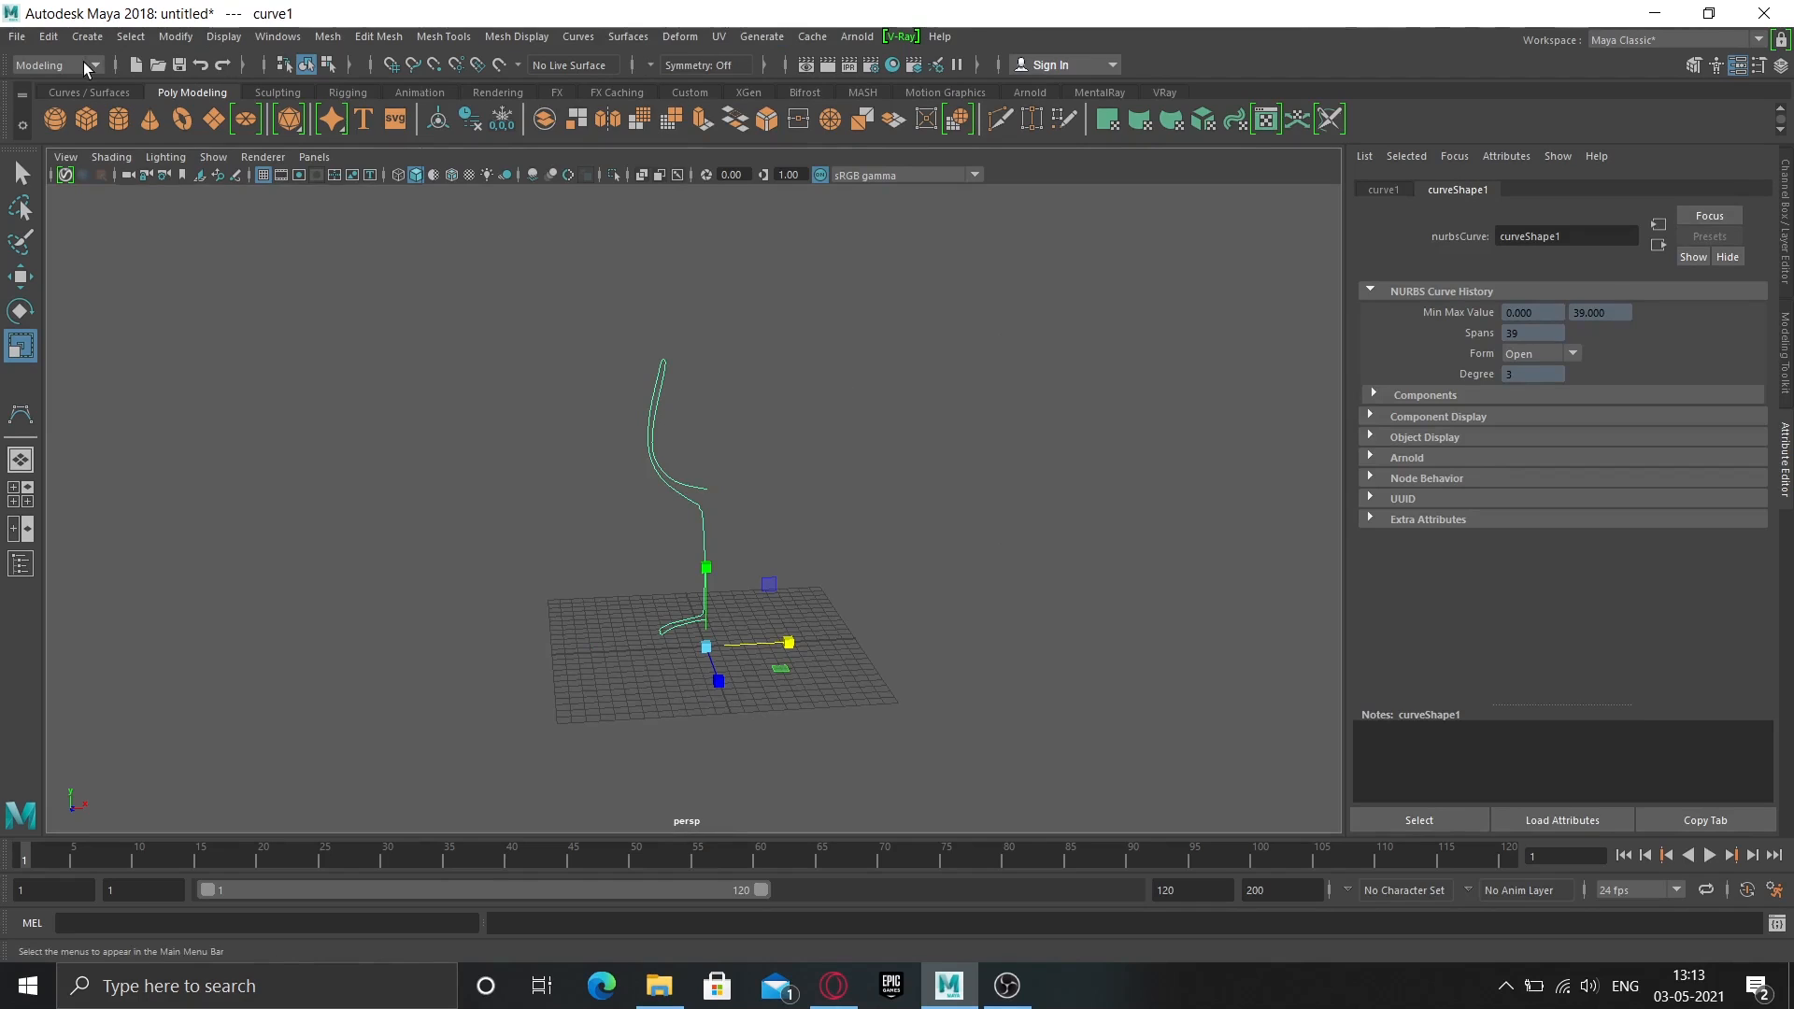
click(629, 38)
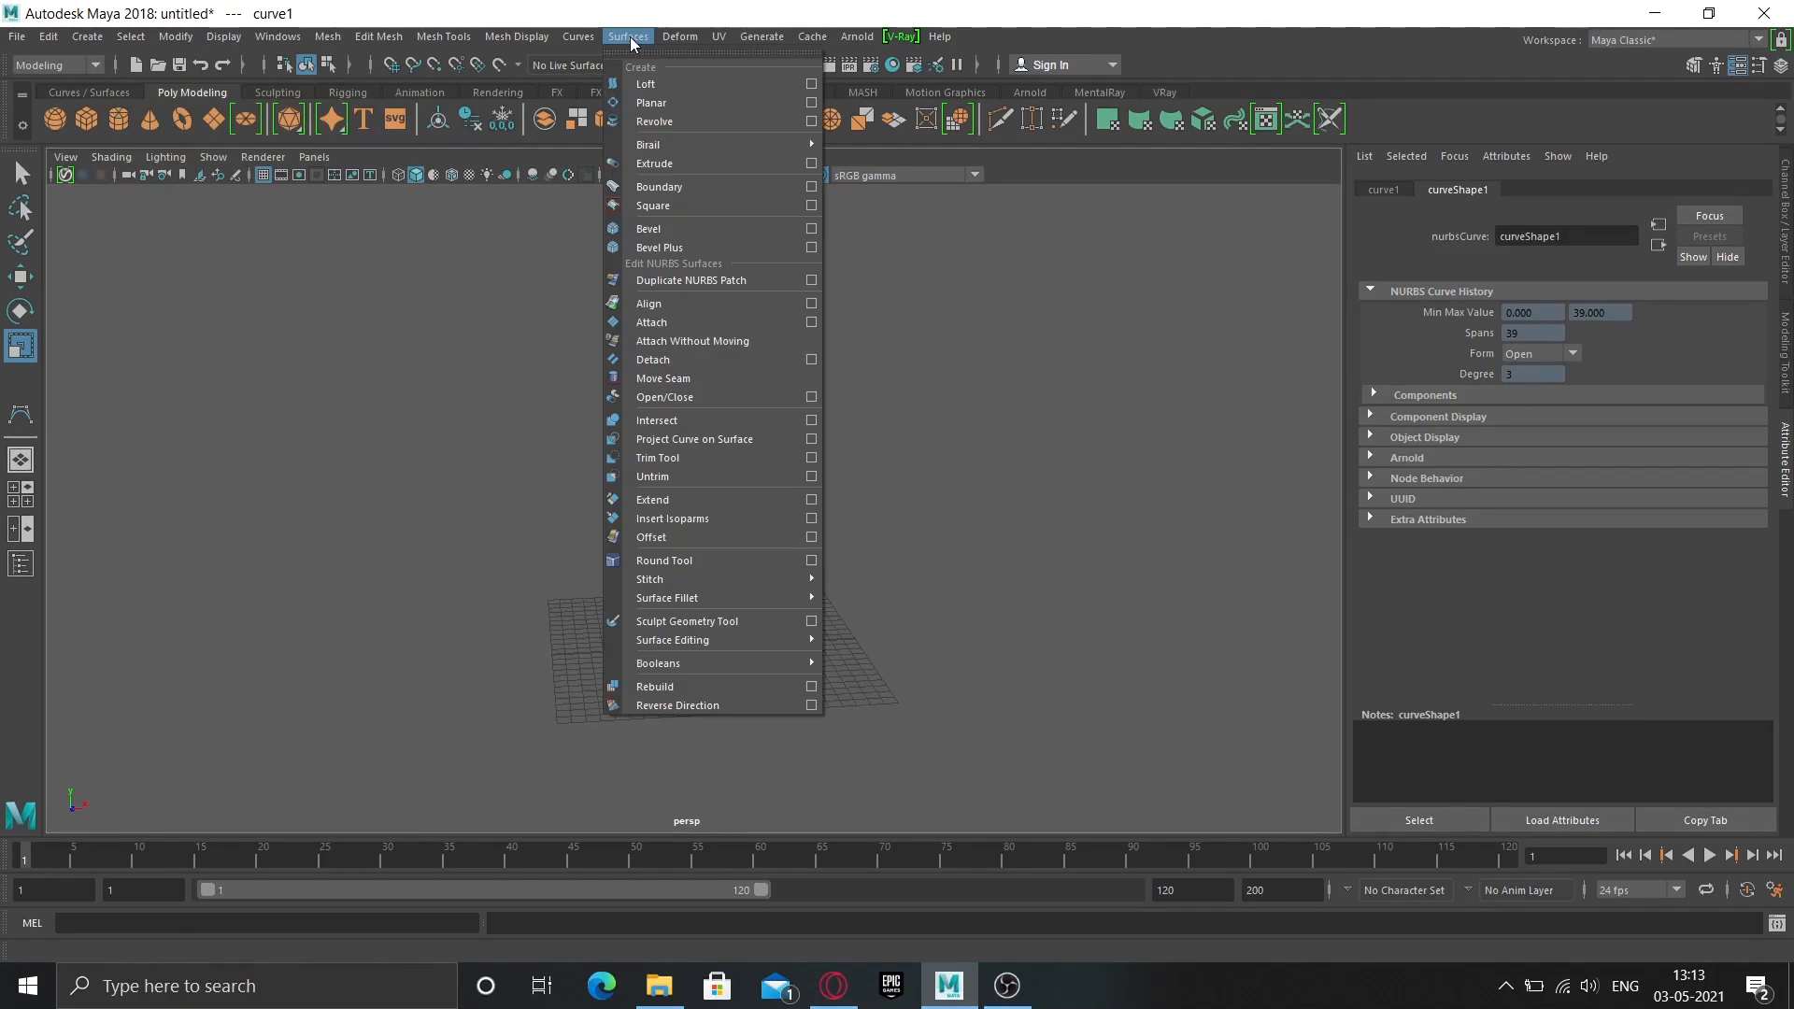
click(662, 120)
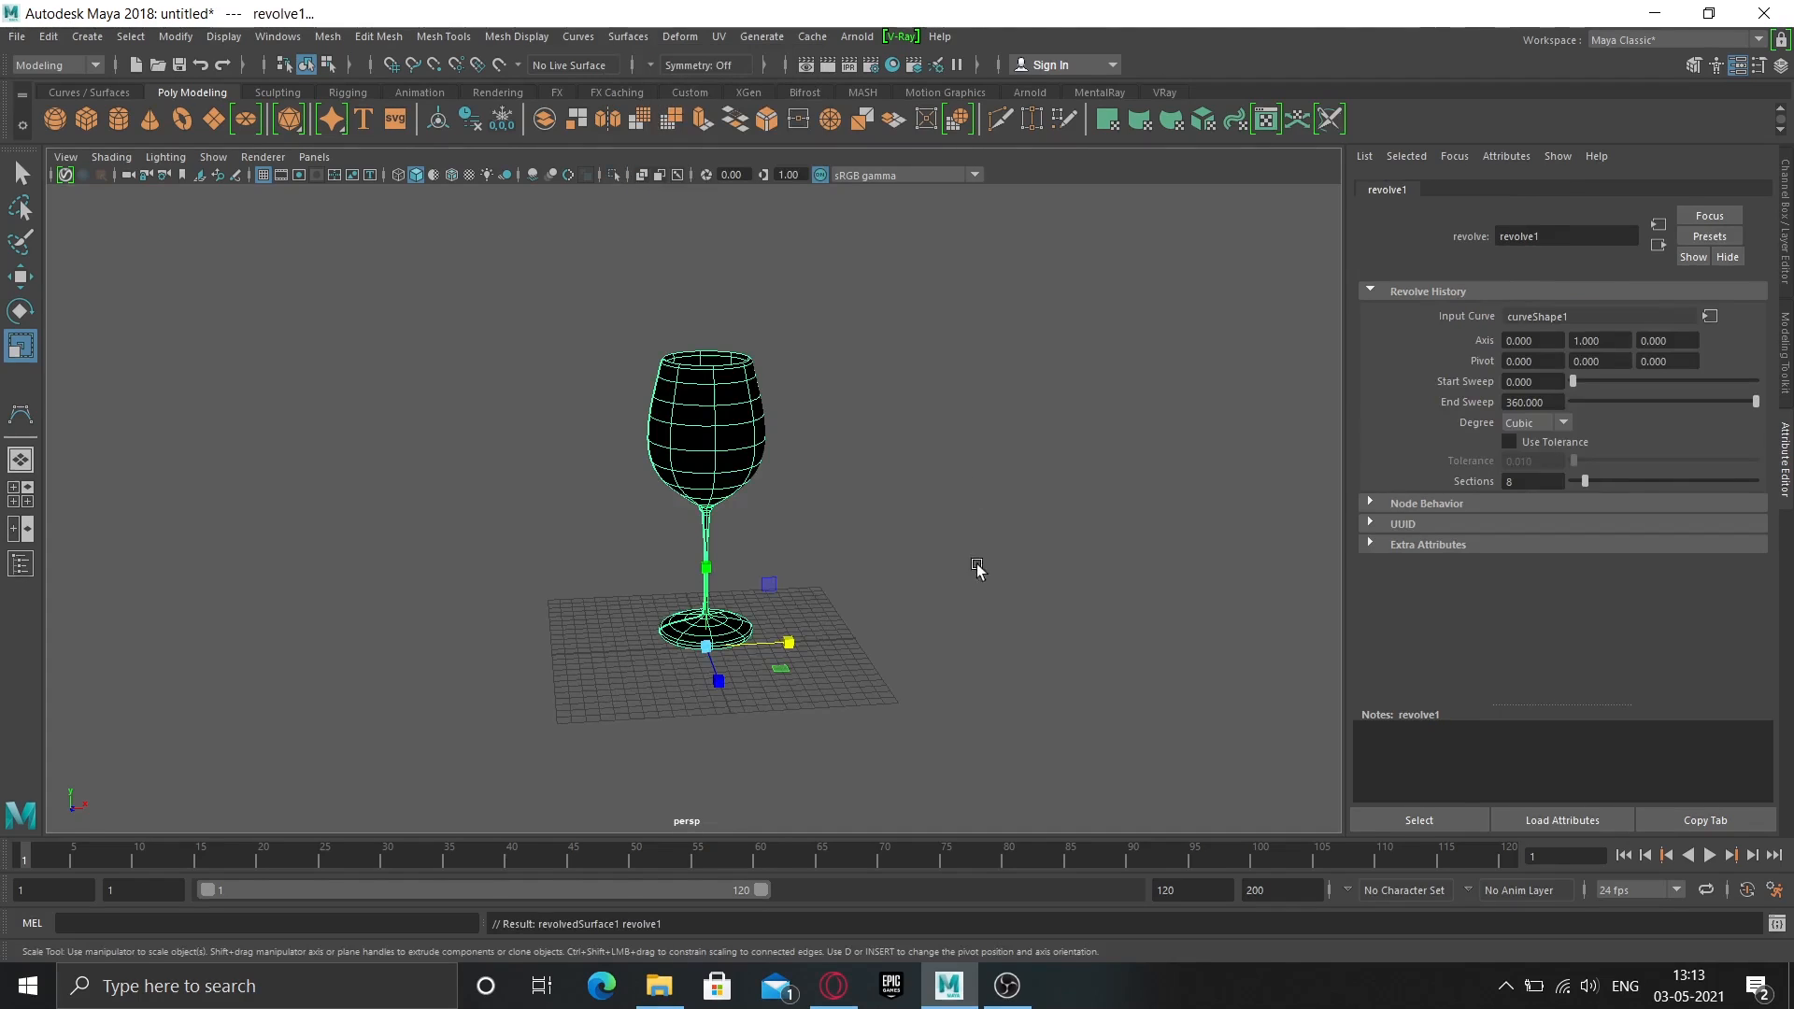
Reverse the surface direction of the revolved wine glass so its shading faces outward.
alt+drag(684, 601, 710, 651)
scroll(774, 562, up, 5)
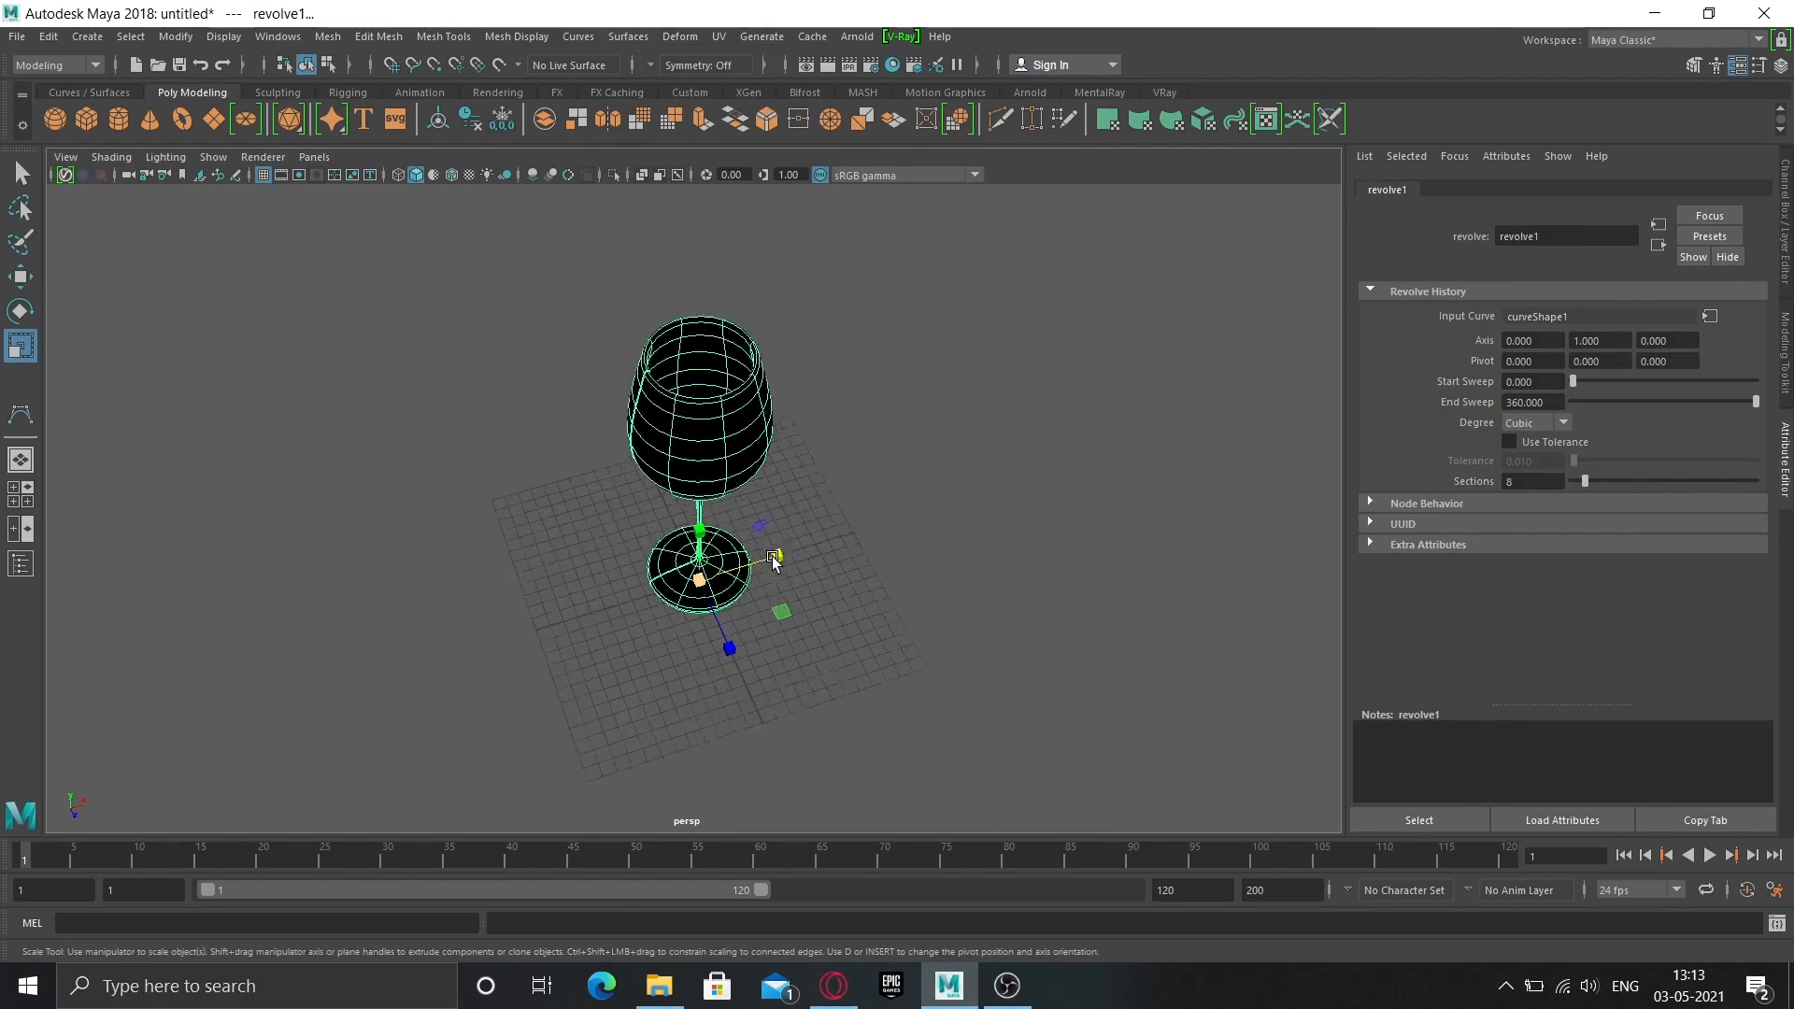
alt+drag(800, 582, 580, 648)
alt+drag(804, 649, 593, 545)
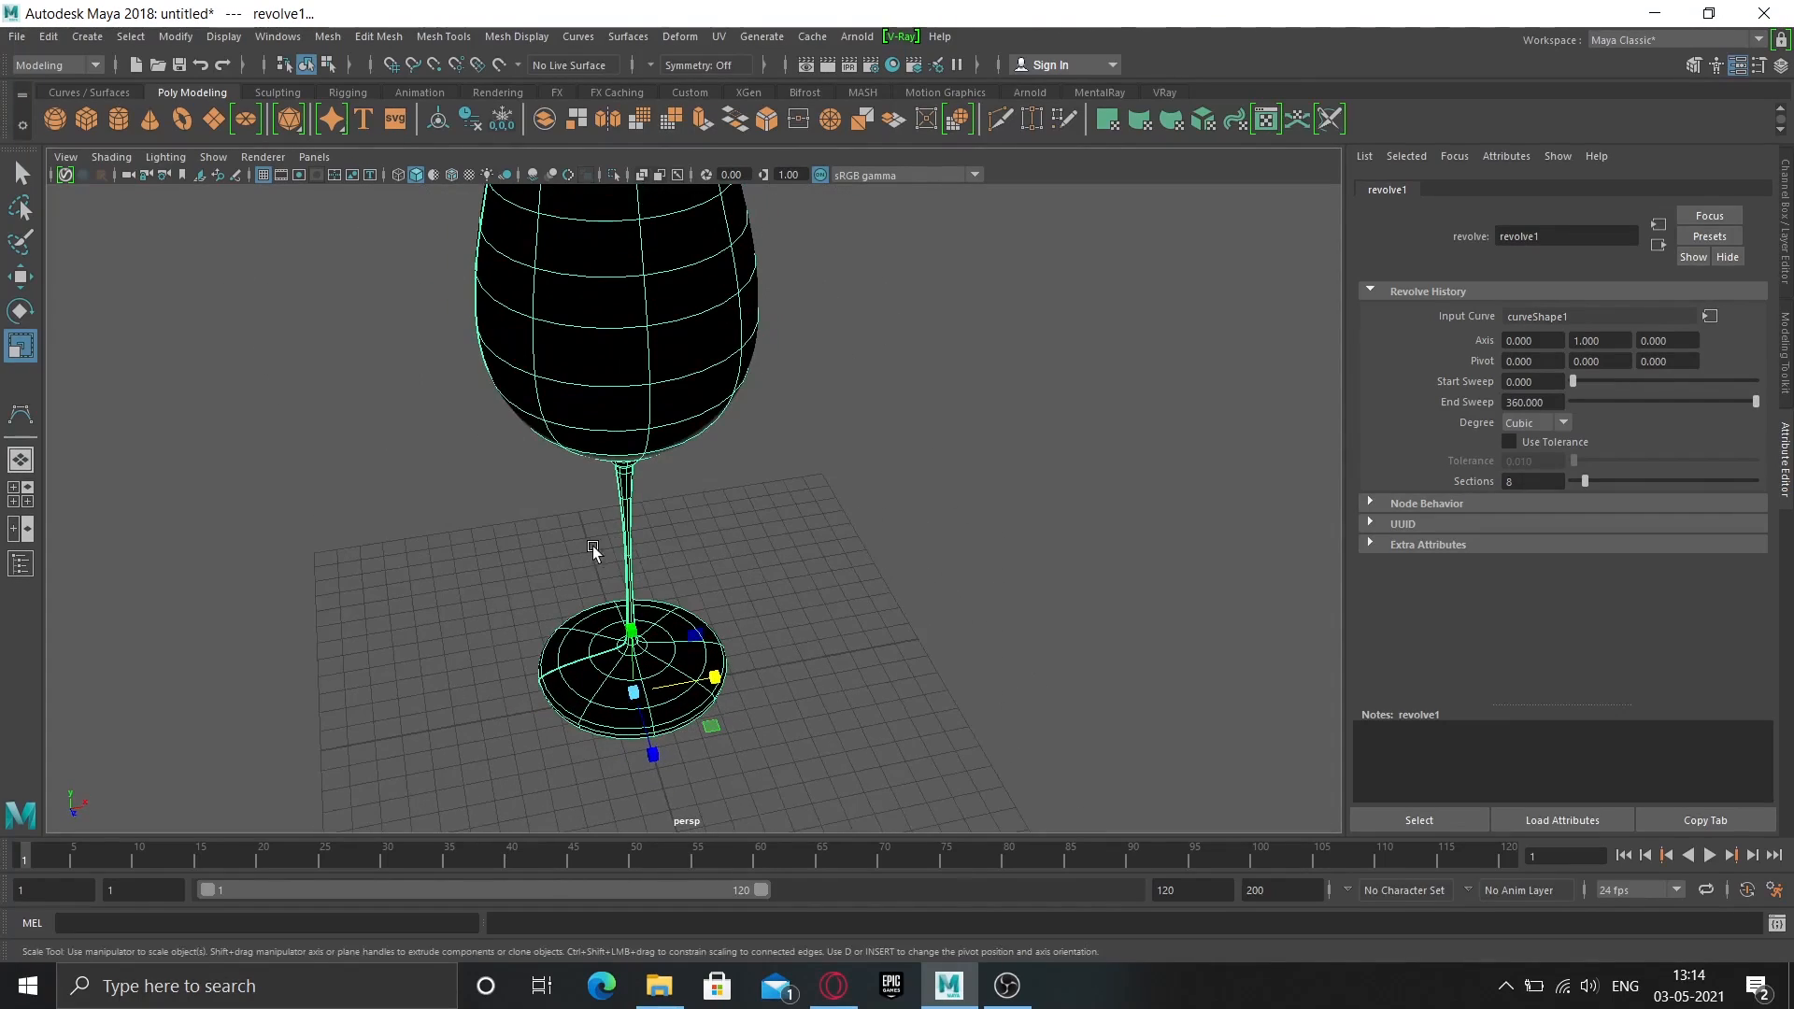
click(617, 36)
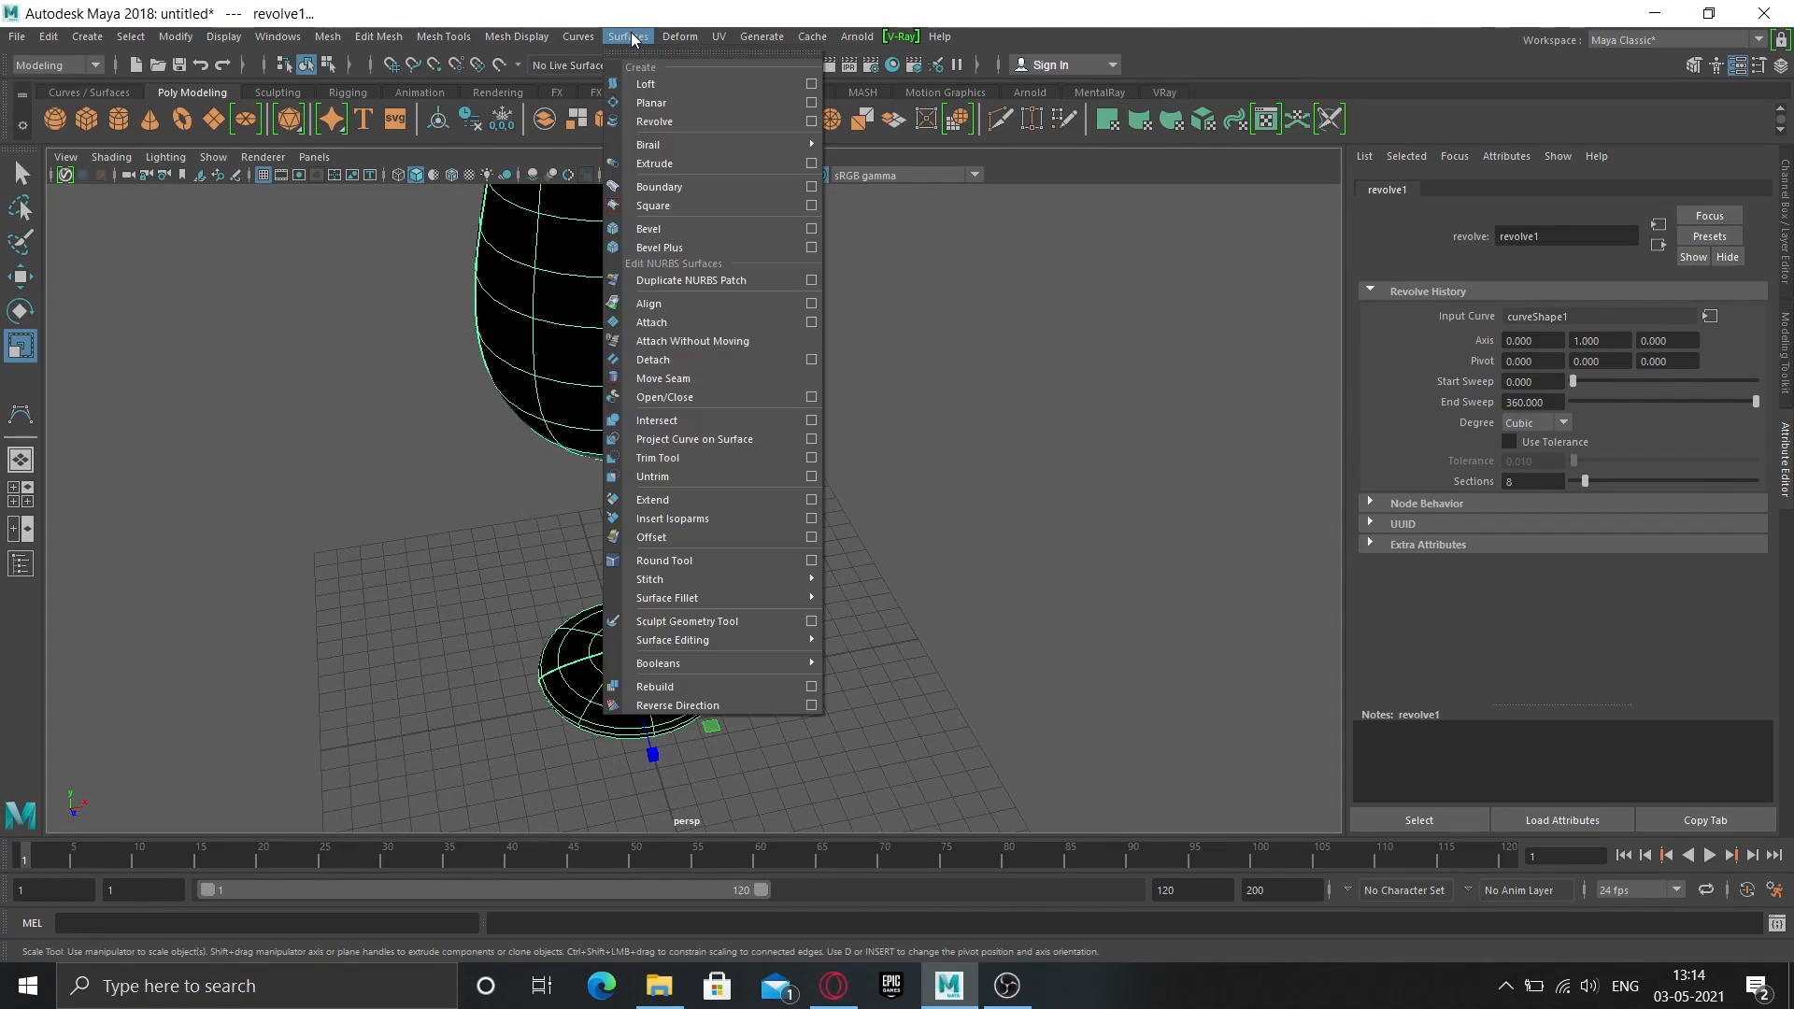
click(680, 707)
Examine the glass surface from all sides, including the rim and the inner bottom of the bowl.
mouse_move(761, 501)
alt+right_down()
mouse_move(664, 472)
mouse_move(537, 494)
alt+right_up()
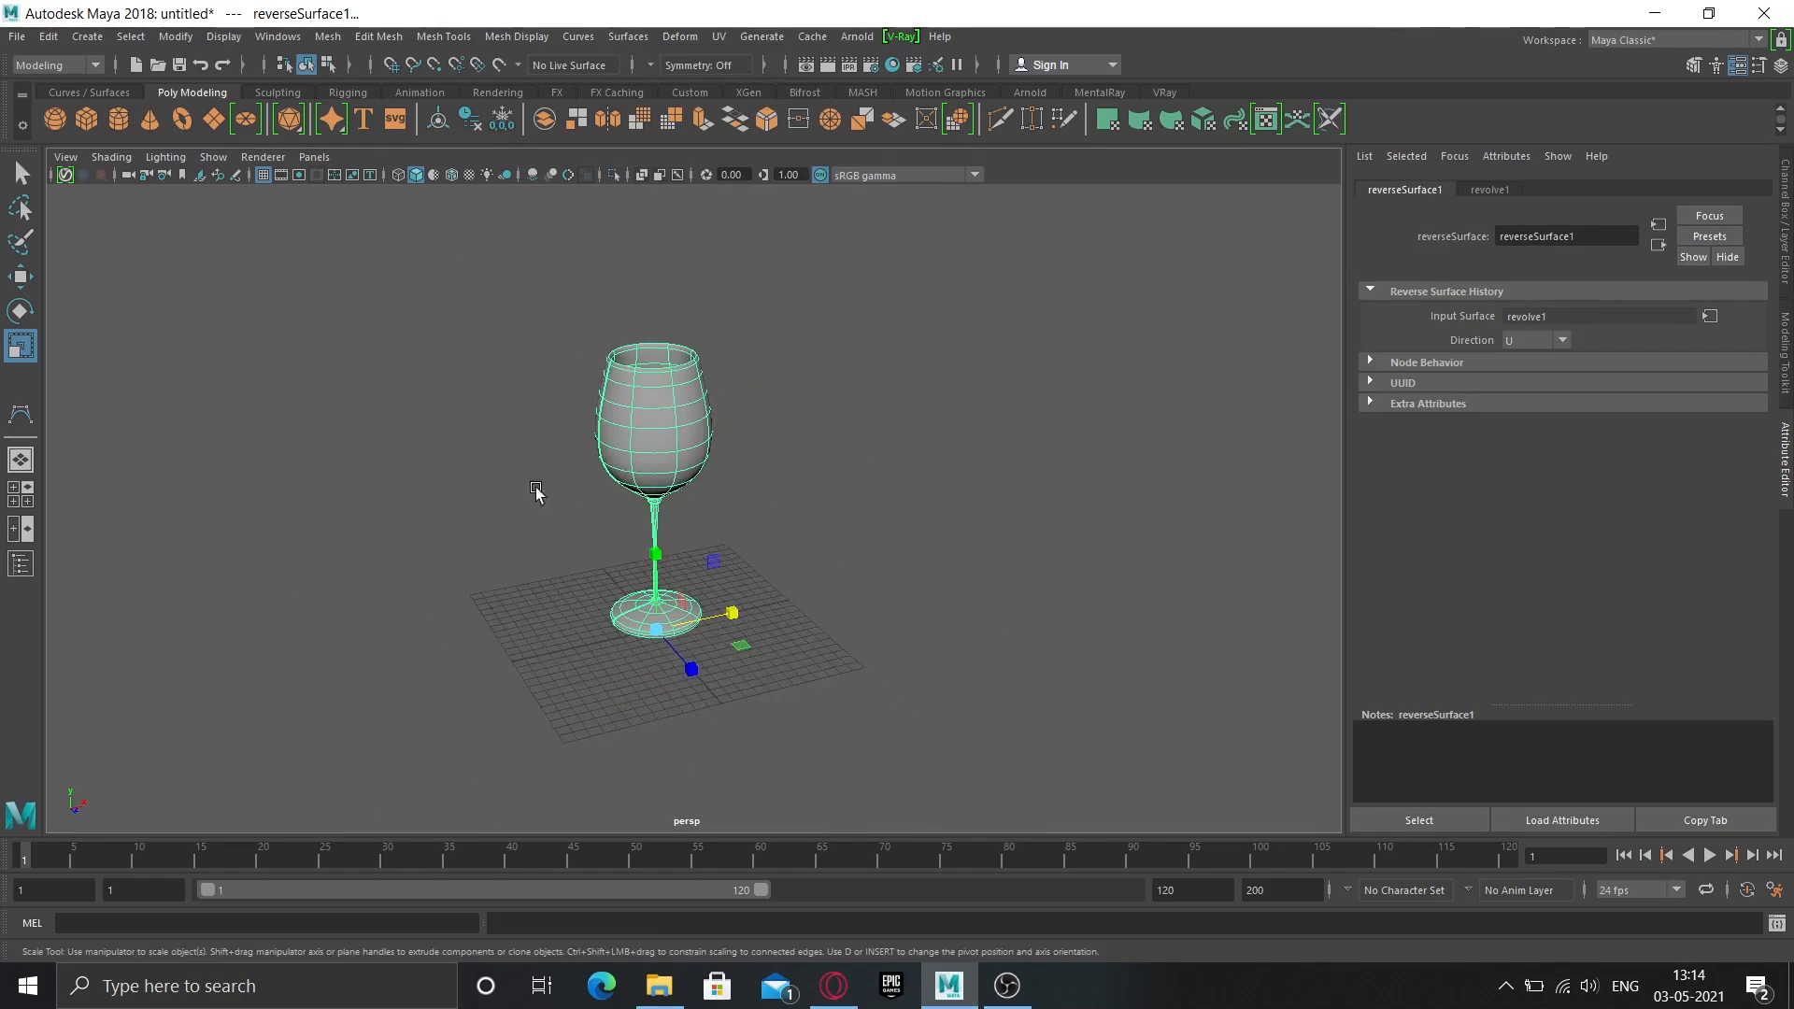
alt+drag(537, 494, 628, 583)
scroll(703, 590, up, 3)
alt+middle_drag(683, 593, 673, 512)
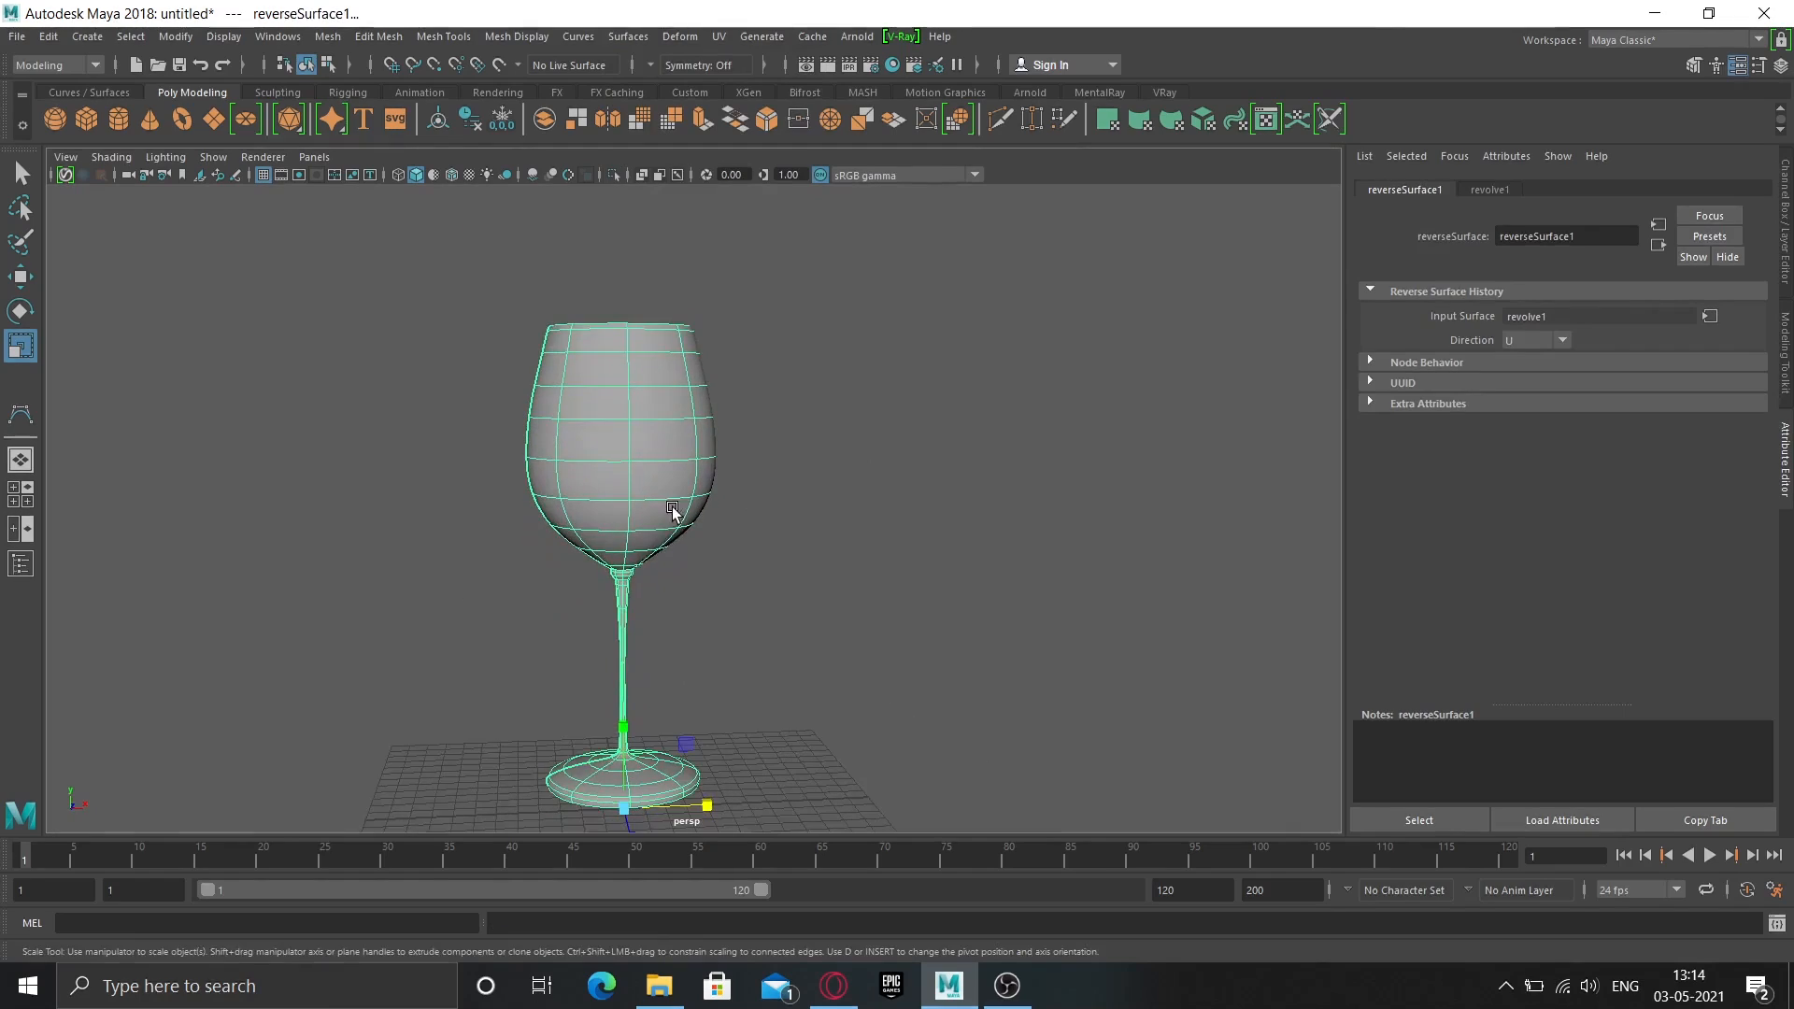
alt+drag(651, 563, 633, 653)
alt+right_drag(633, 653, 655, 526)
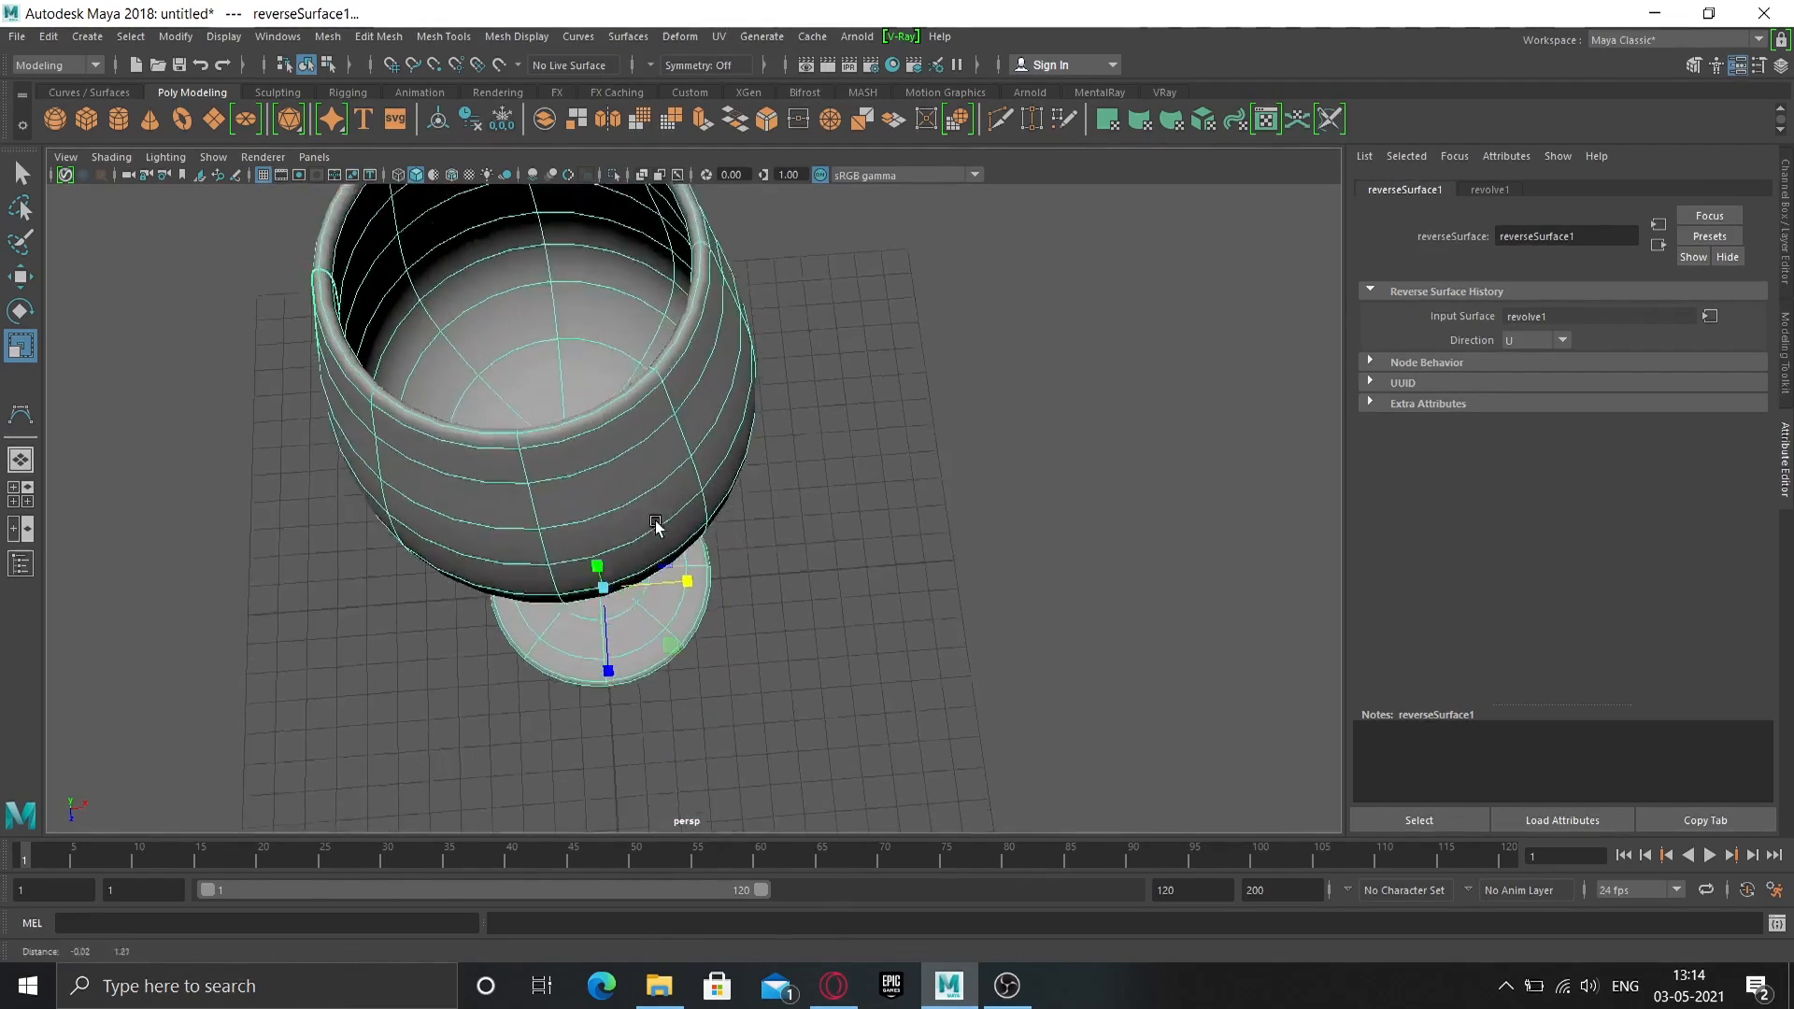
alt+middle_drag(656, 523, 669, 612)
scroll(630, 560, up, 4)
alt+middle_drag(600, 533, 633, 624)
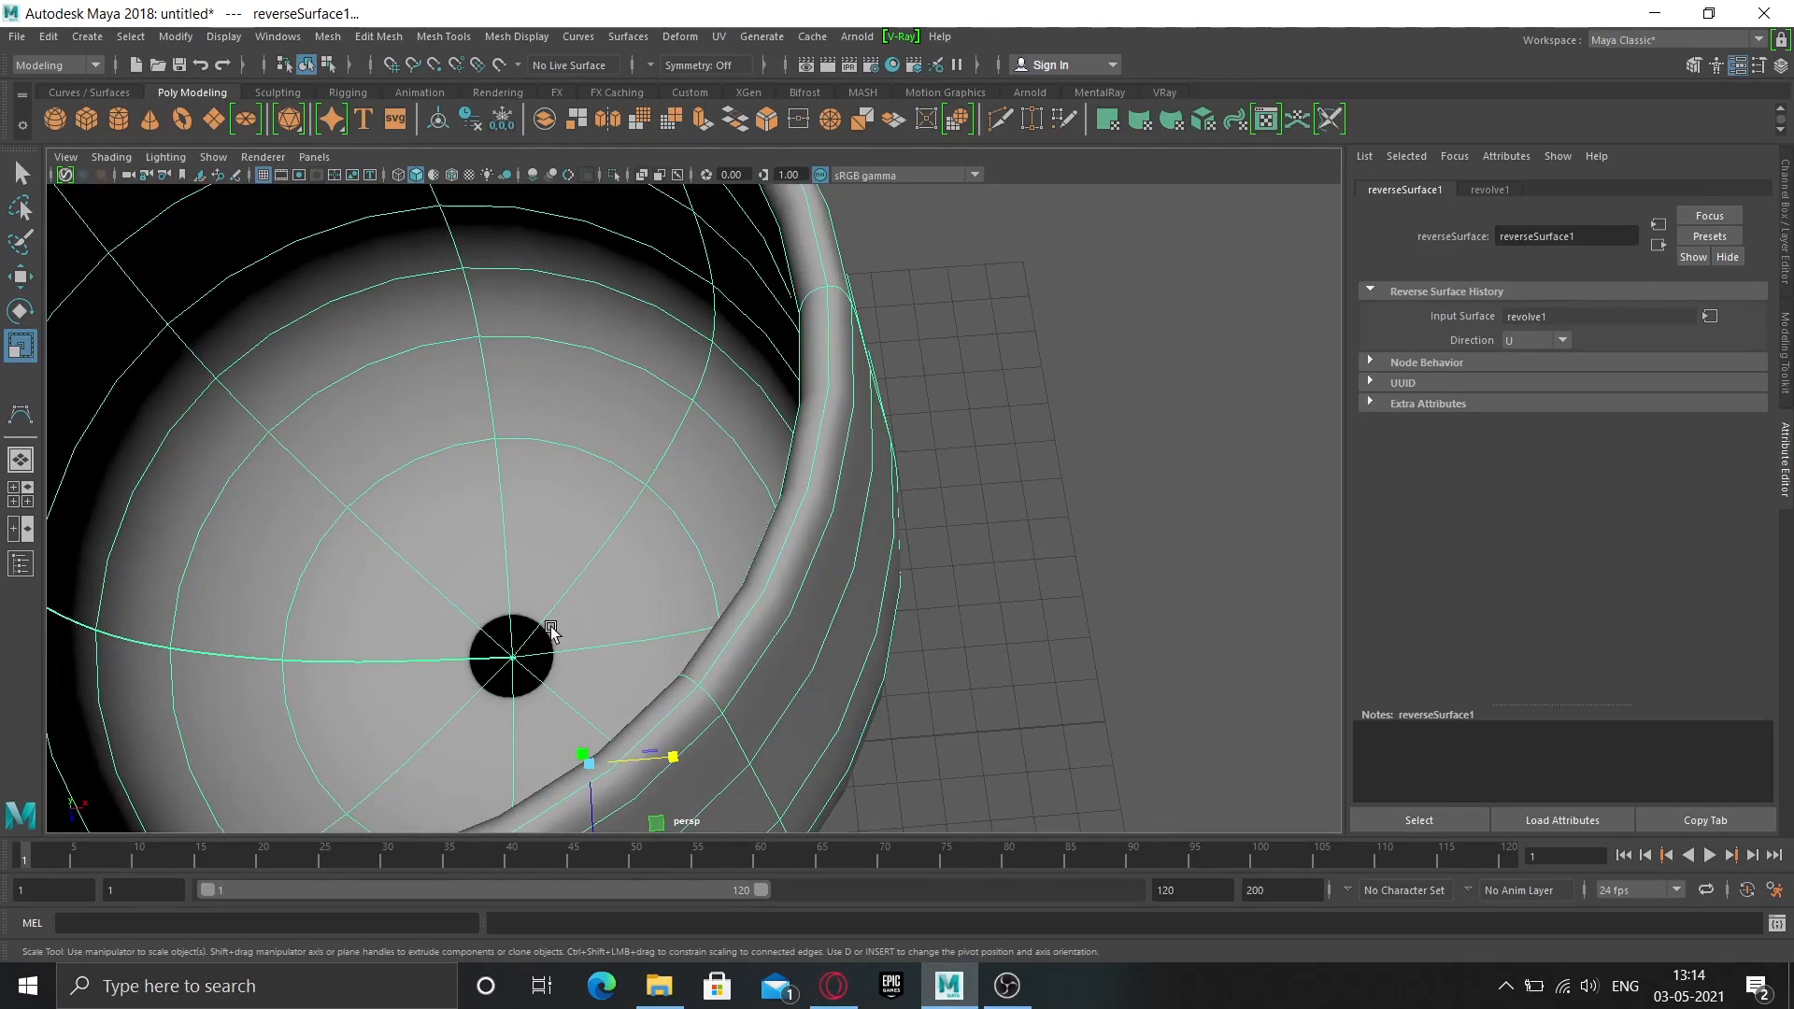
alt+drag(773, 485, 685, 420)
scroll(690, 426, down, 5)
alt+middle_drag(697, 441, 784, 578)
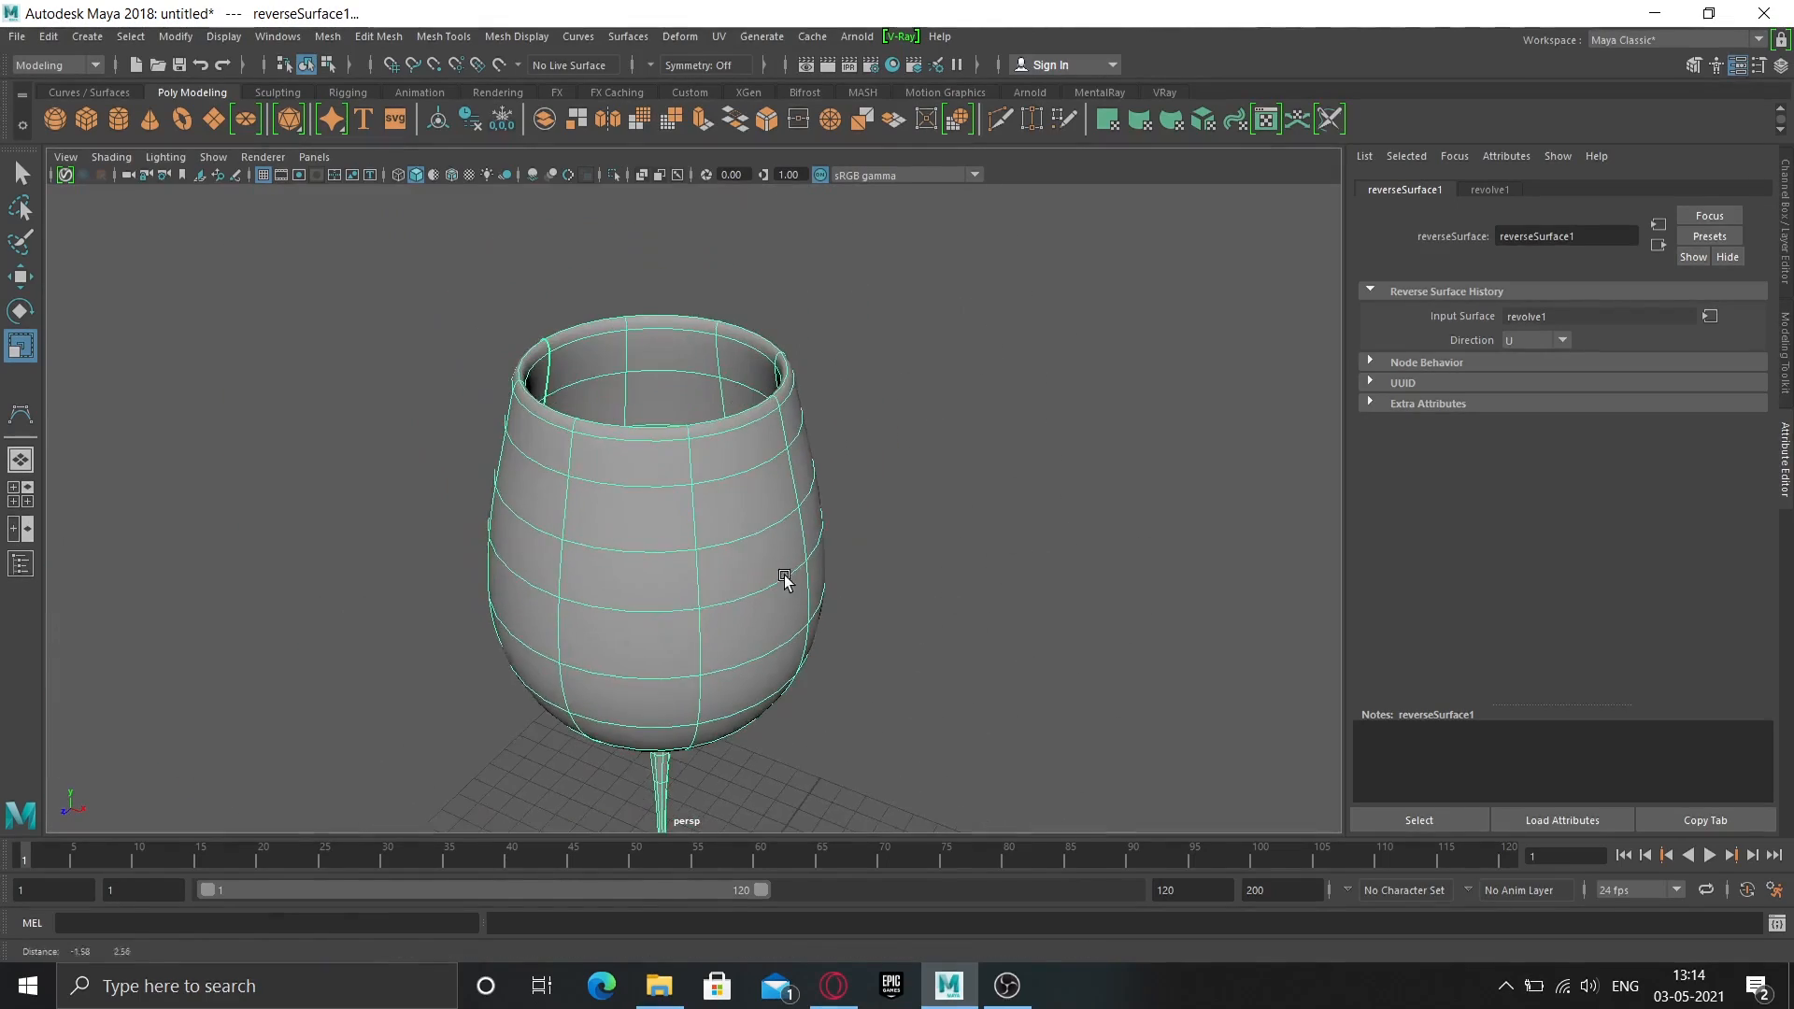
alt+drag(785, 580, 513, 493)
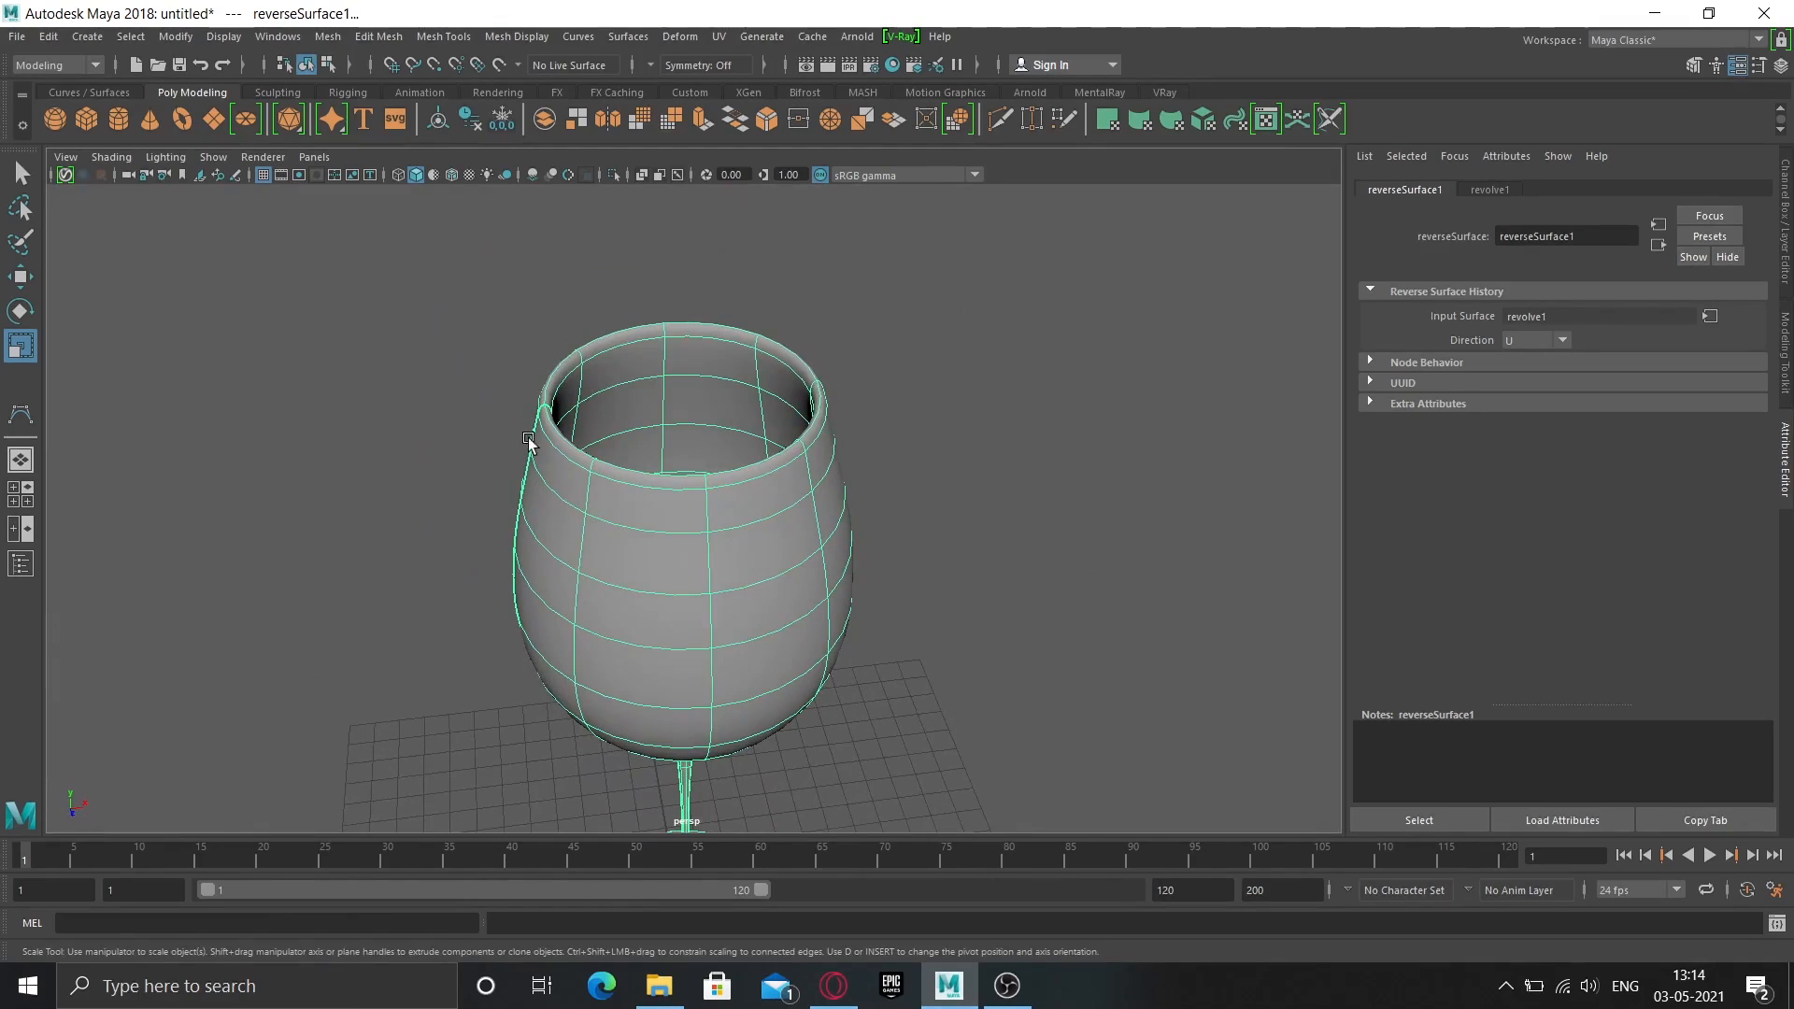
Select the original profile curve apart from the glass surface and examine its end at the hole in the bowl's bottom.
click(589, 575)
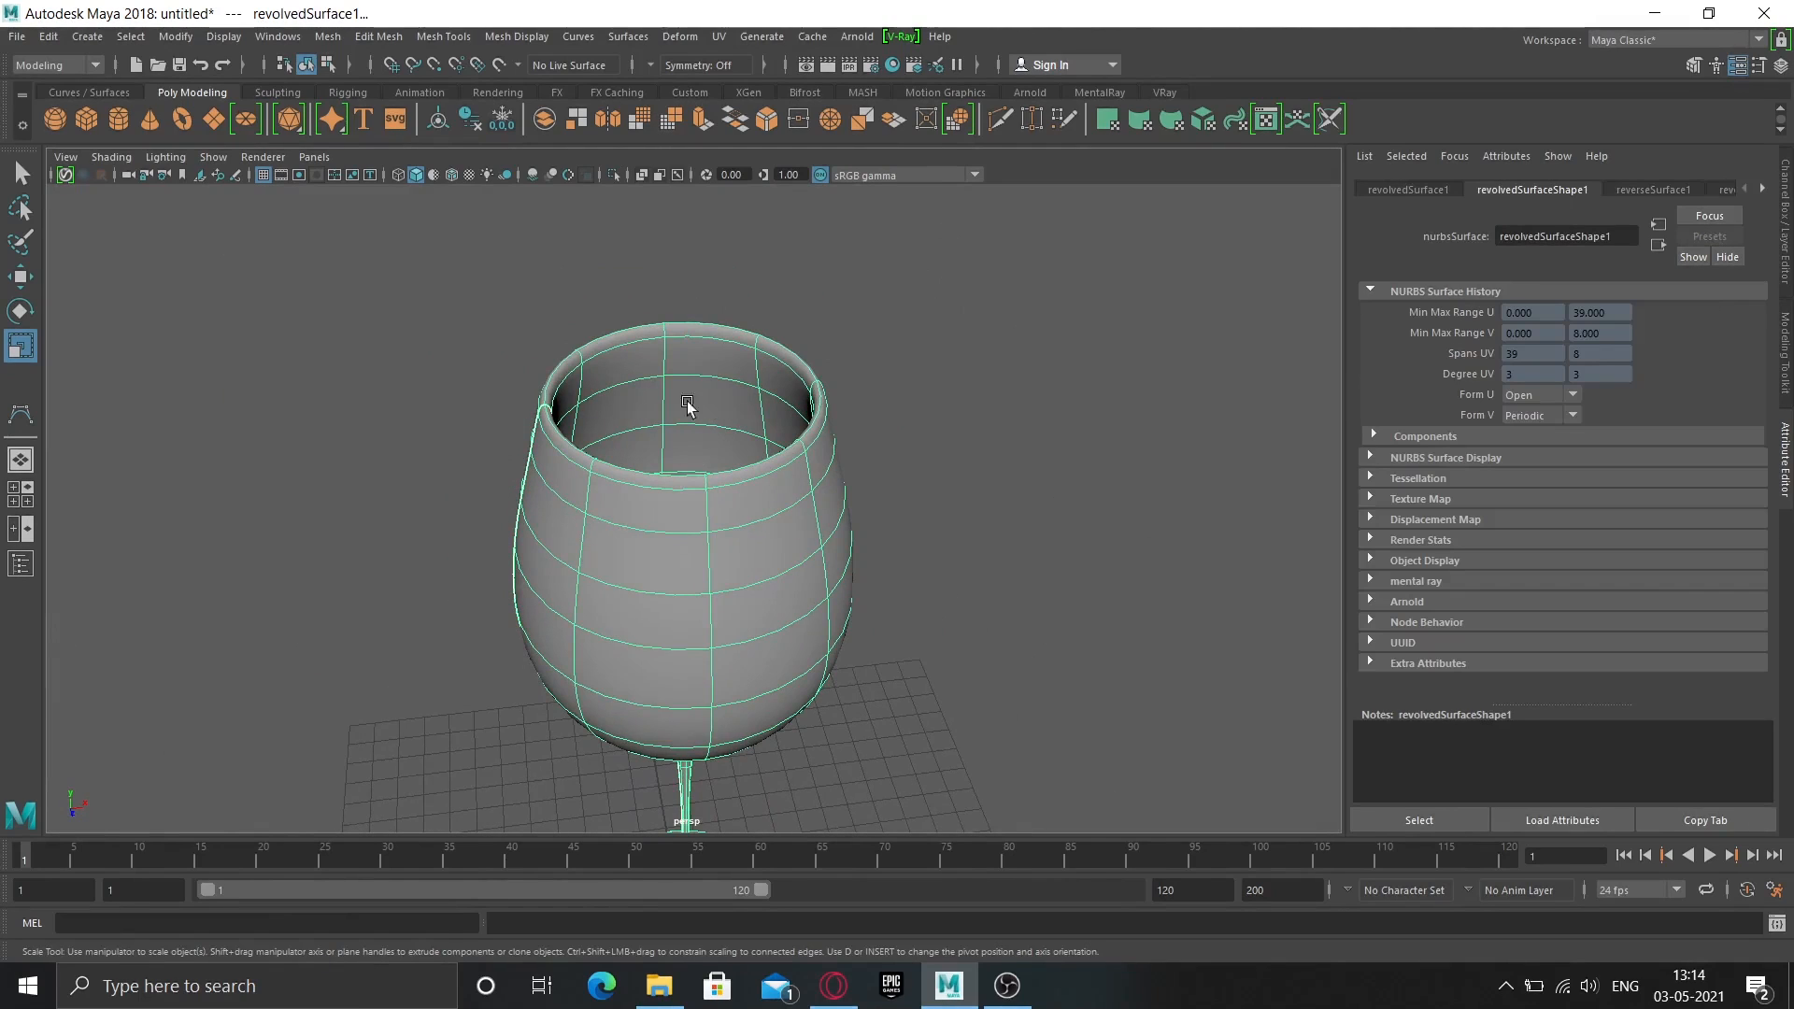
drag(402, 360, 989, 788)
drag(972, 396, 817, 636)
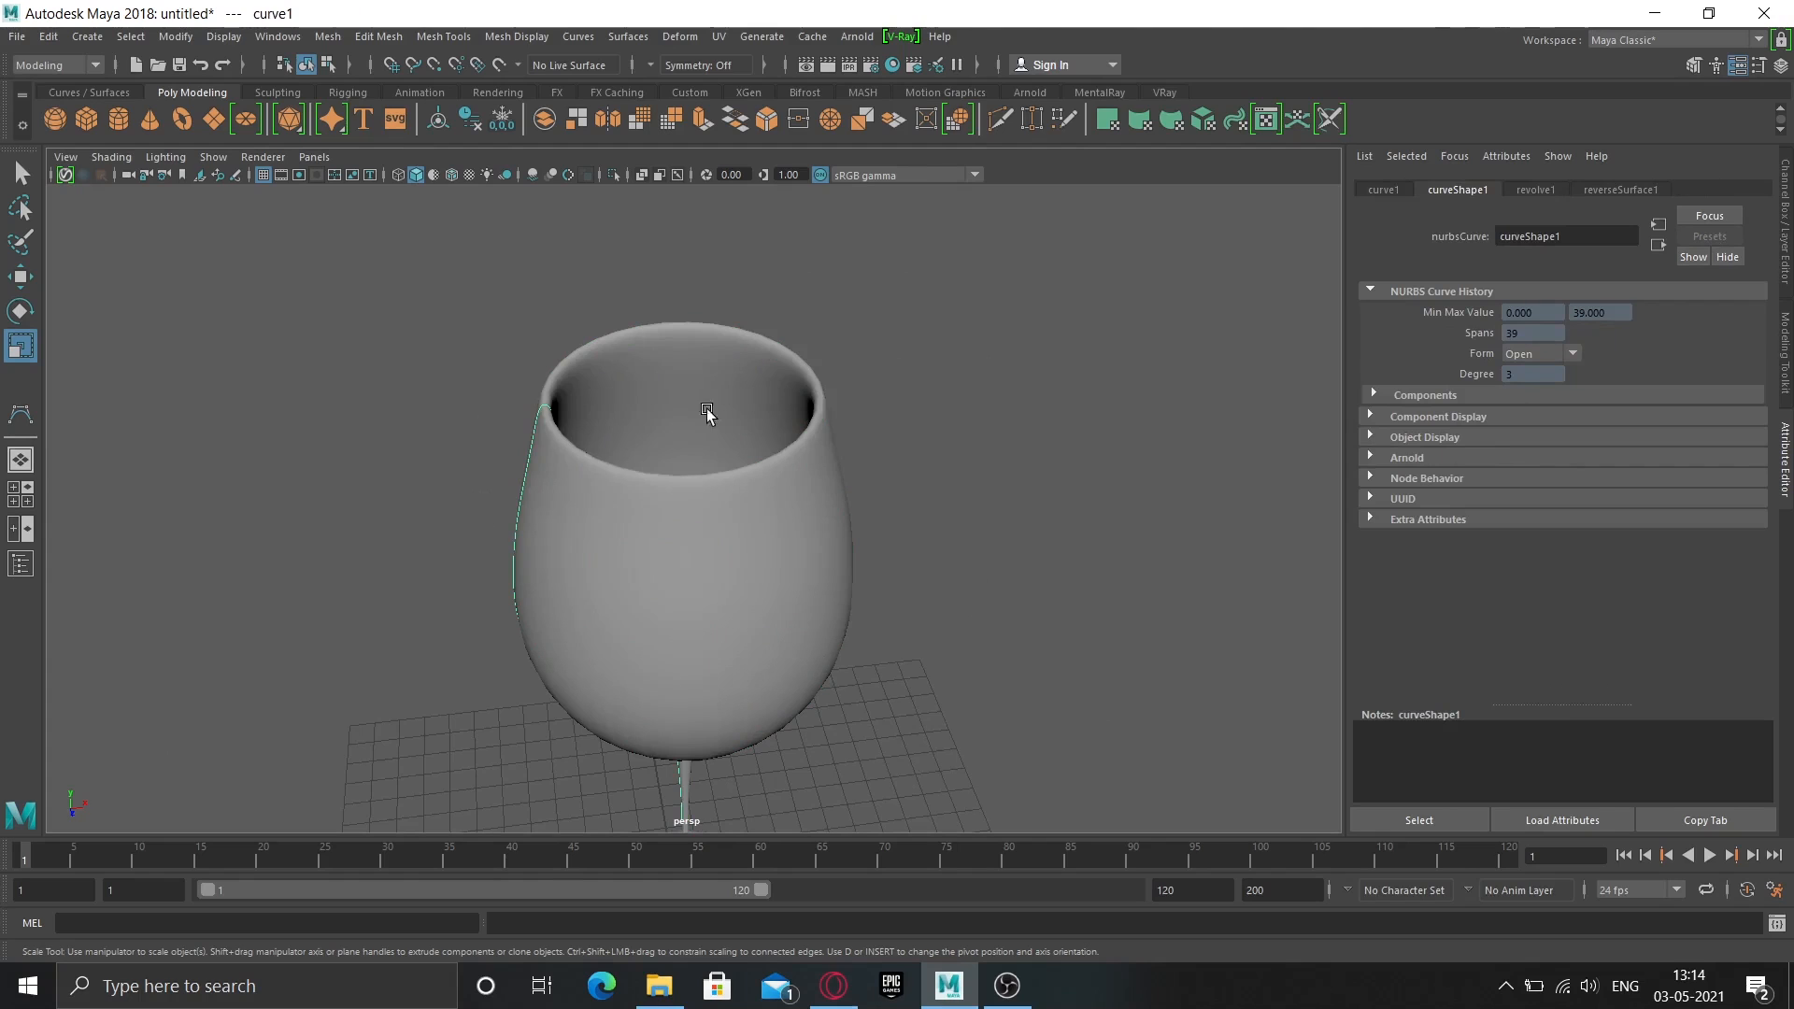
mouse_move(657, 513)
alt+mouse_down()
mouse_move(621, 468)
mouse_move(622, 505)
alt+mouse_up()
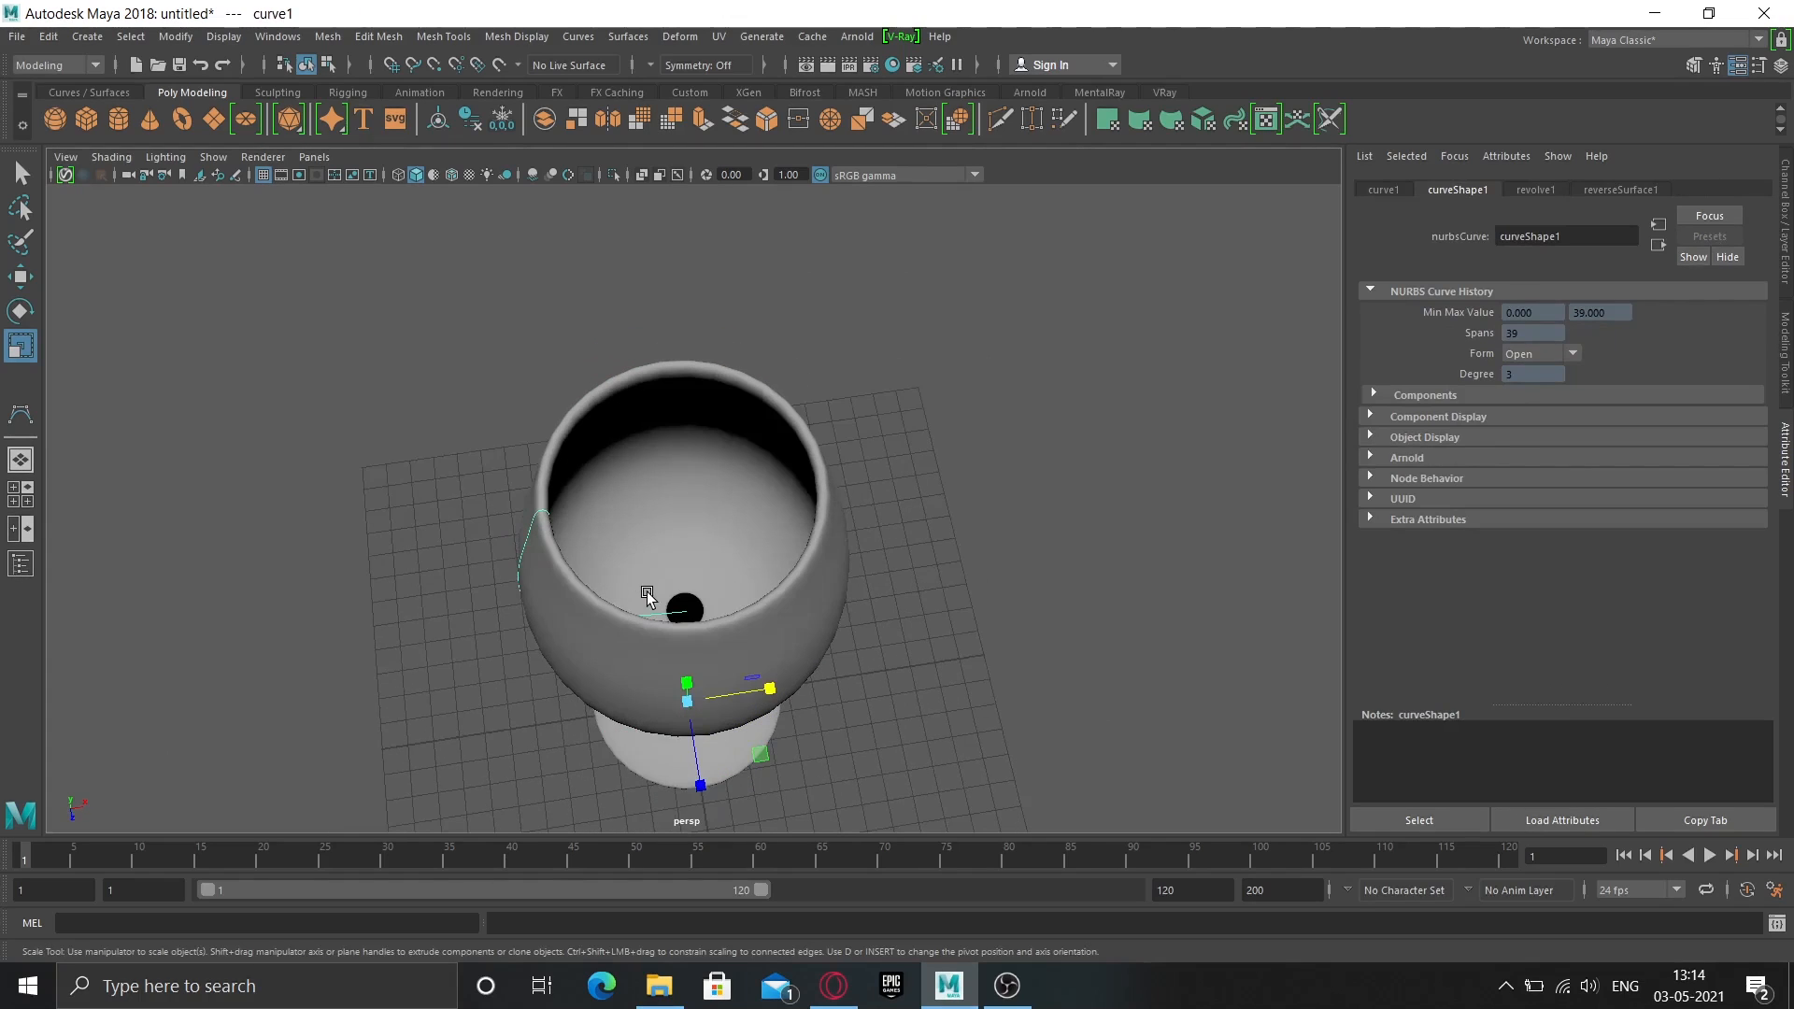
scroll(647, 598, up, 10)
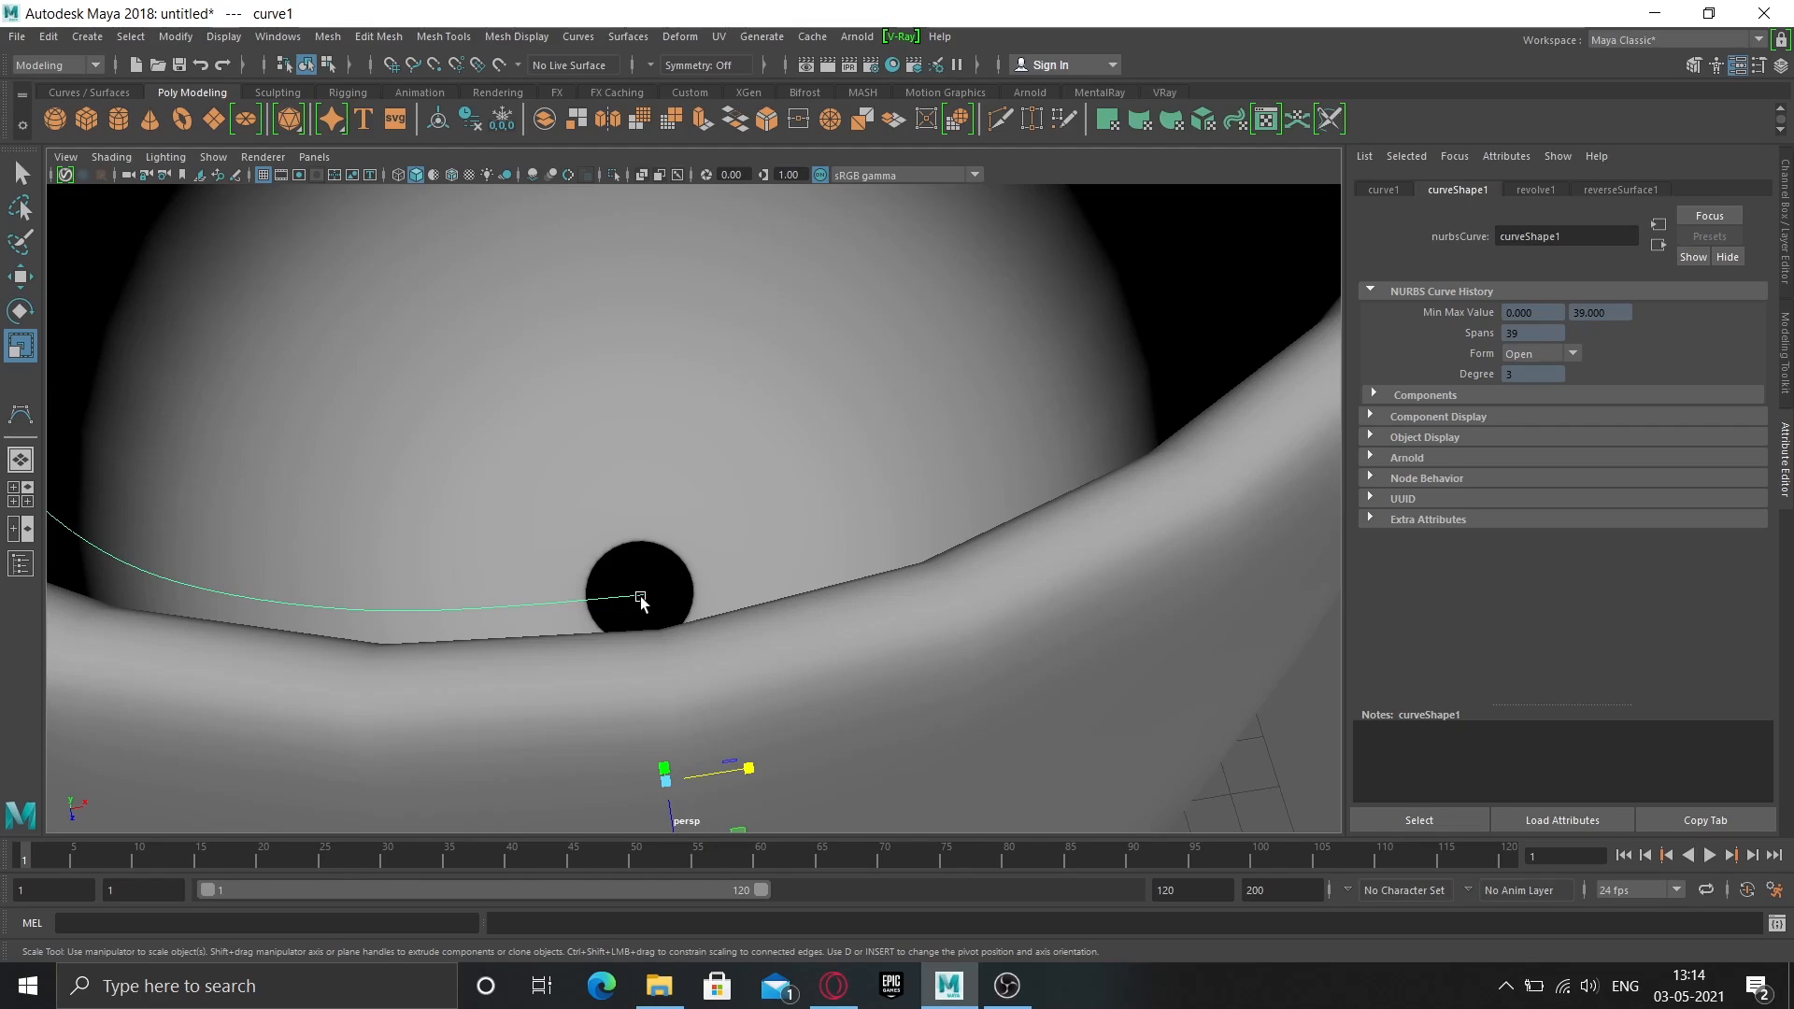
Move the profile curve's end control vertex along X over the centre to close the hole in the bowl's bottom, then return to object mode.
right_drag(637, 594, 510, 490)
scroll(643, 572, up, 3)
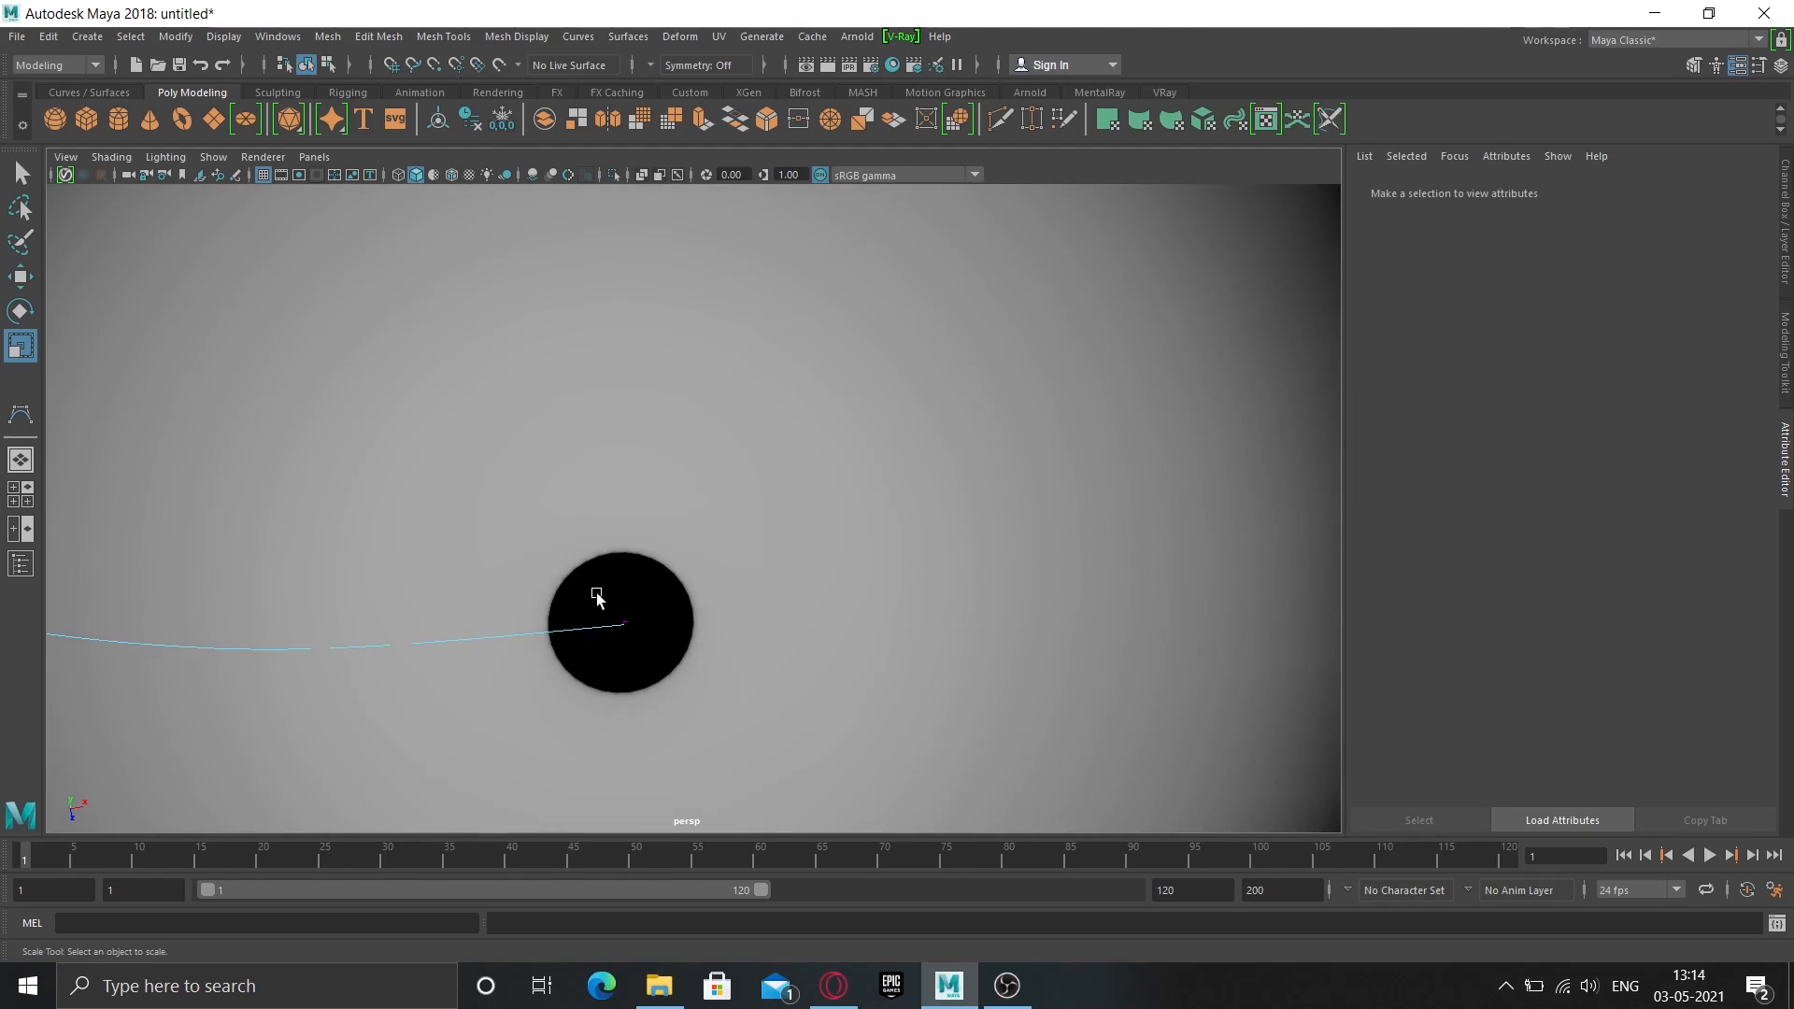
drag(596, 595, 657, 659)
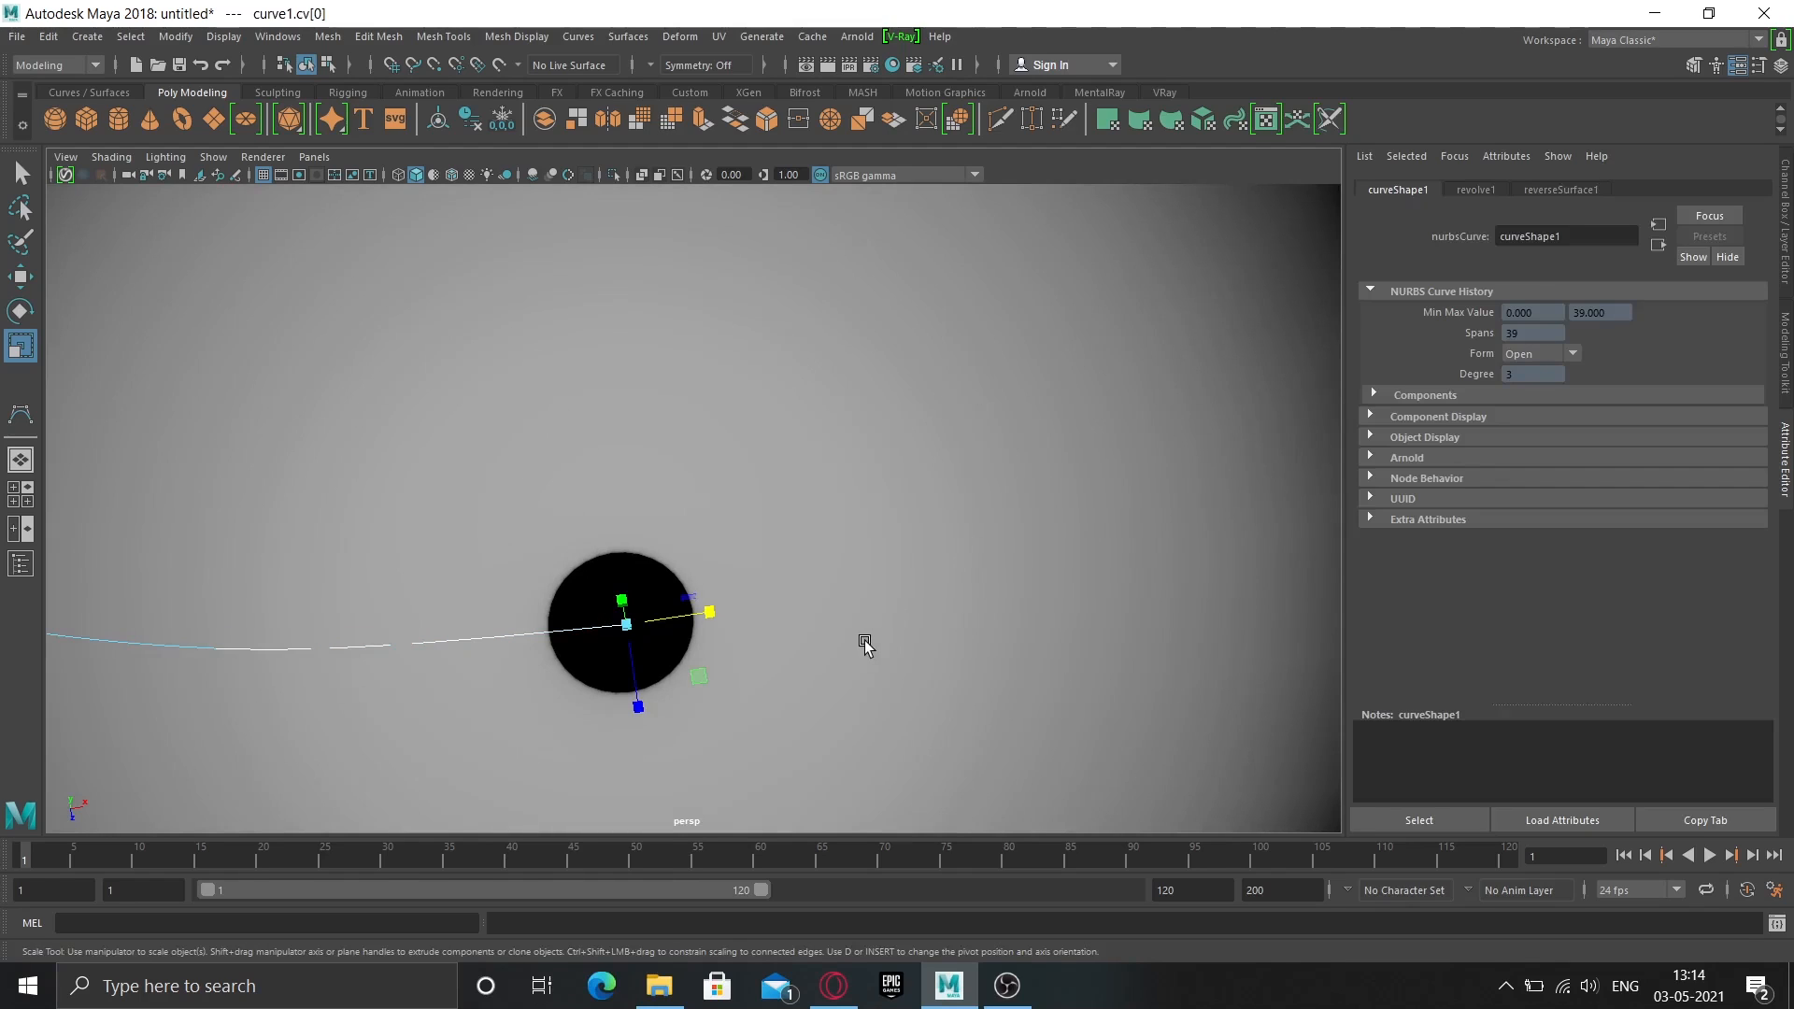
key(w)
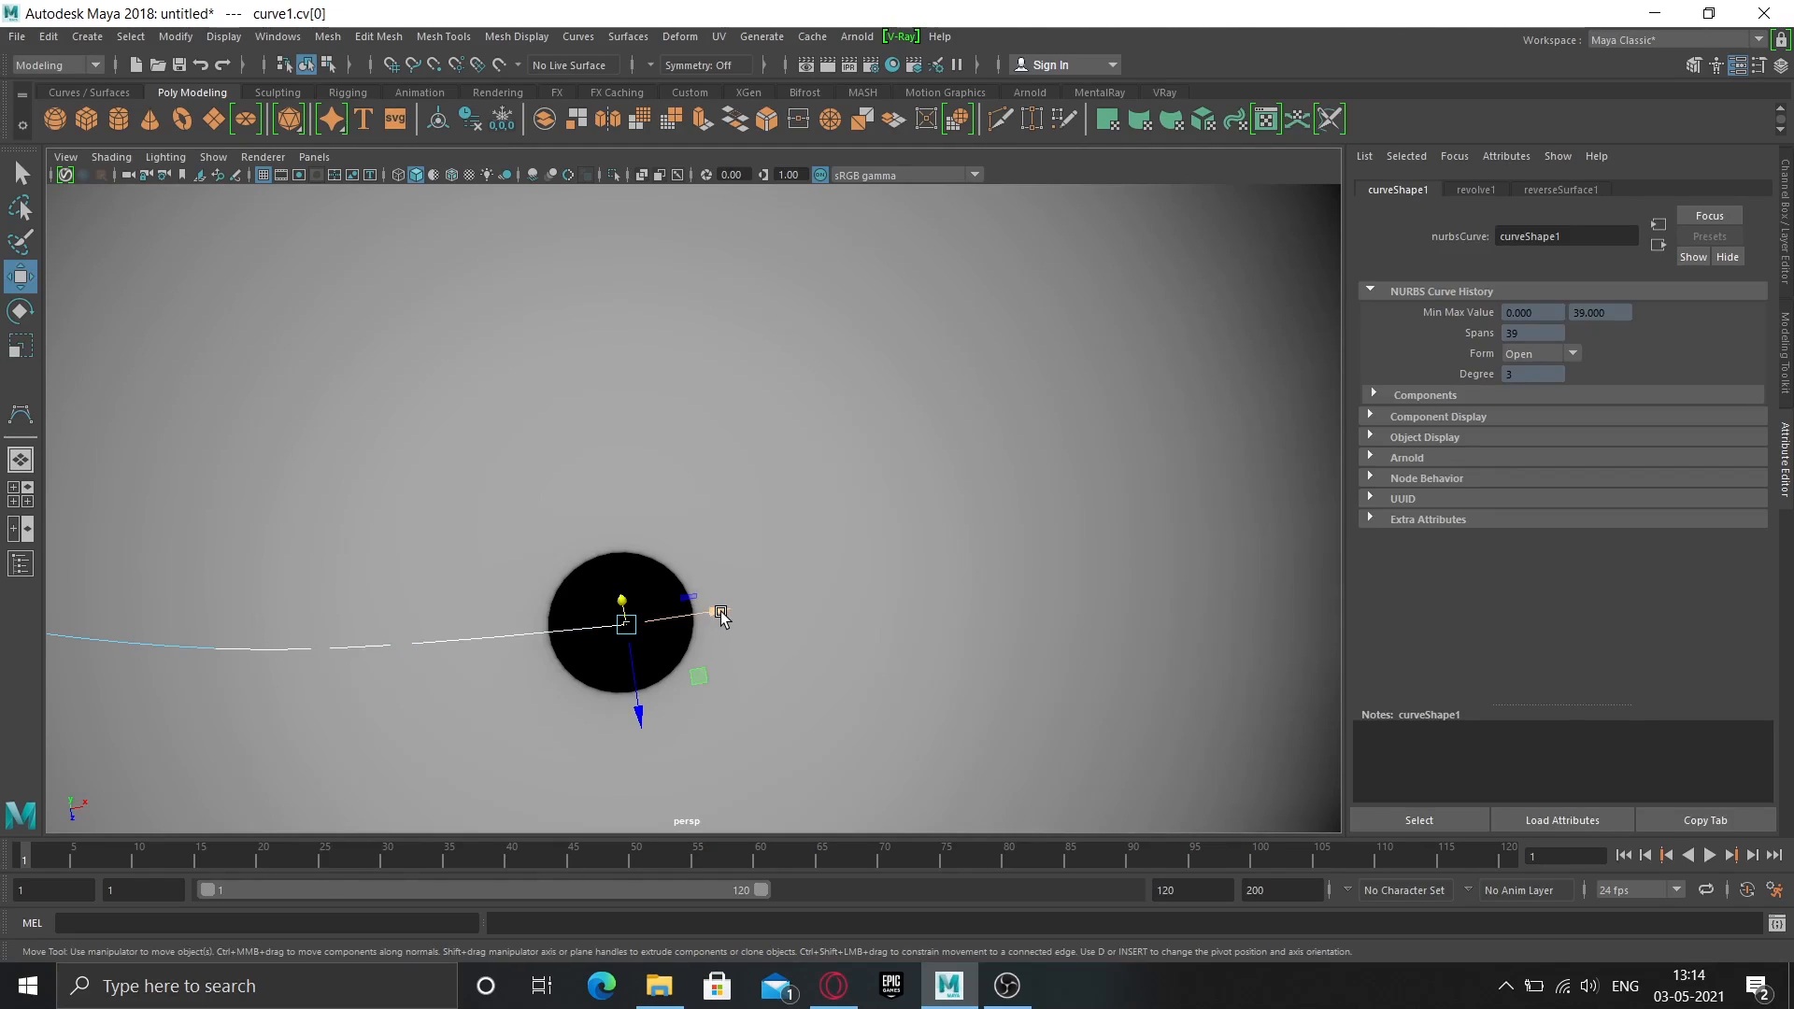
drag(721, 614, 798, 625)
scroll(799, 626, down, 10)
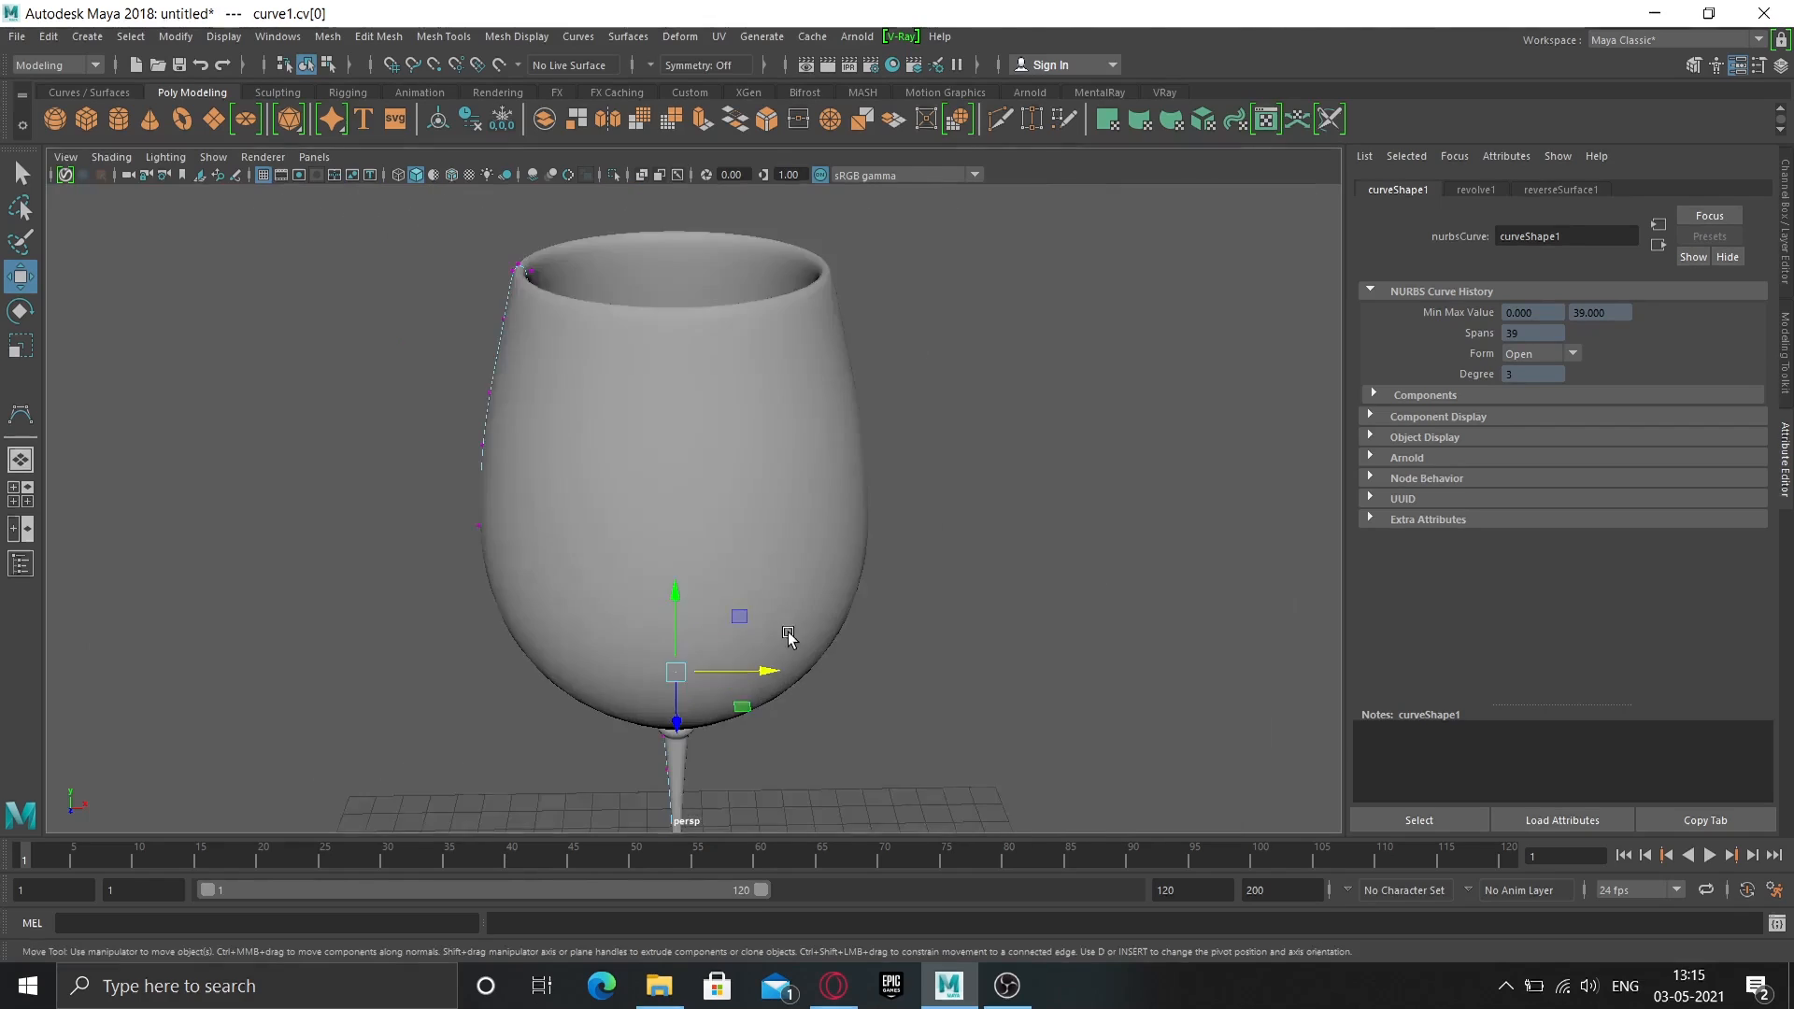
mouse_move(685, 655)
alt+mouse_down()
mouse_move(720, 649)
mouse_move(698, 653)
alt+mouse_up()
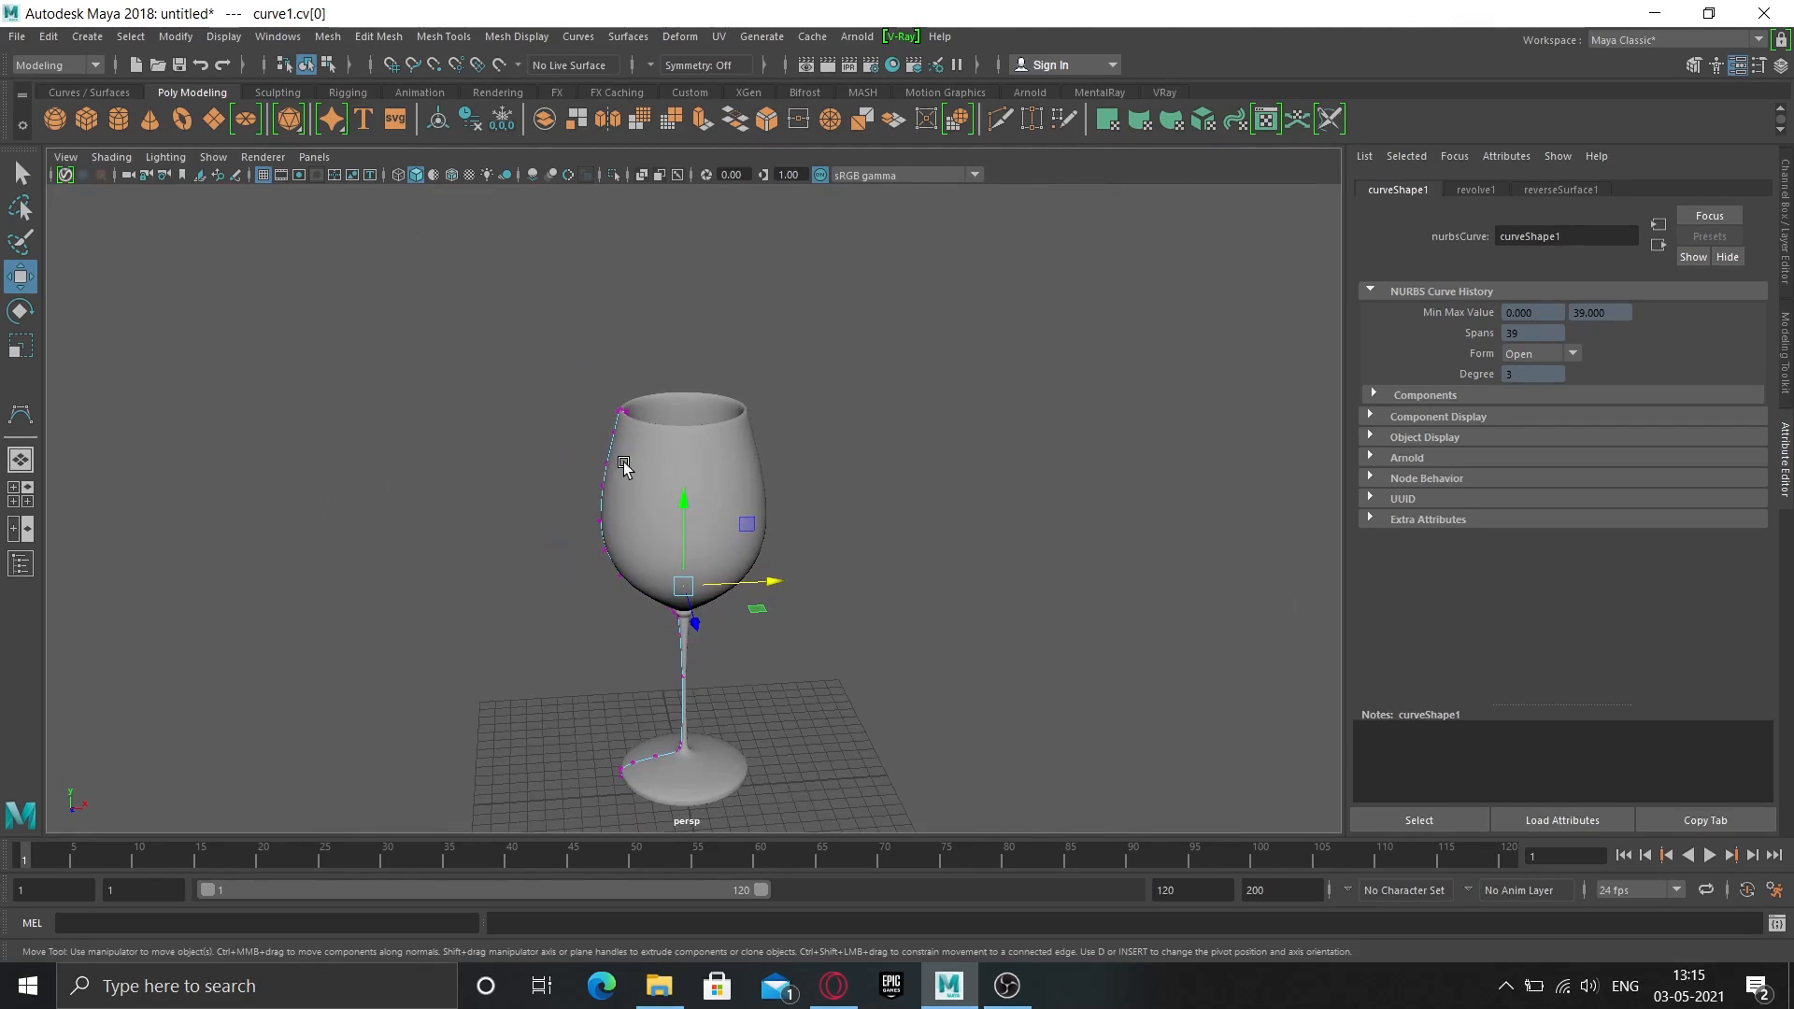
right_drag(619, 444, 854, 340)
click(1175, 705)
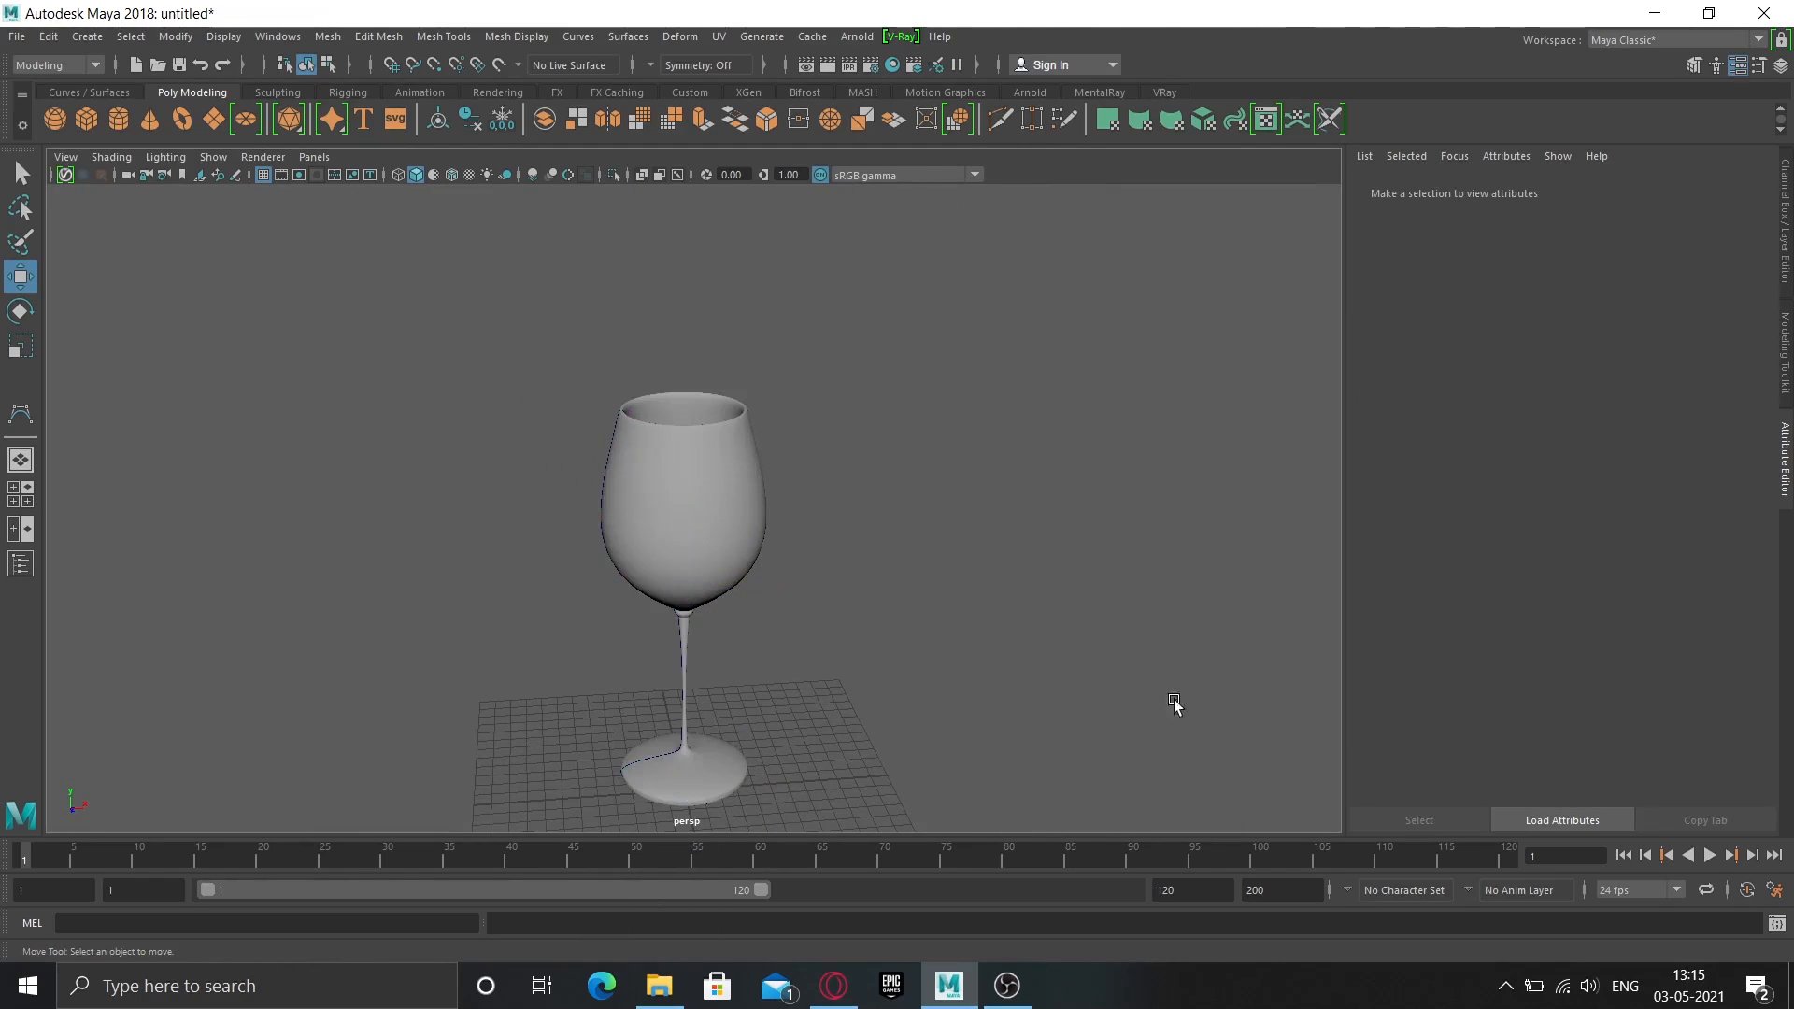
Convert the revolved NURBS glass to a polygon mesh using quads, Standard fit tessellation and a chord height ratio of 0.9.
click(714, 505)
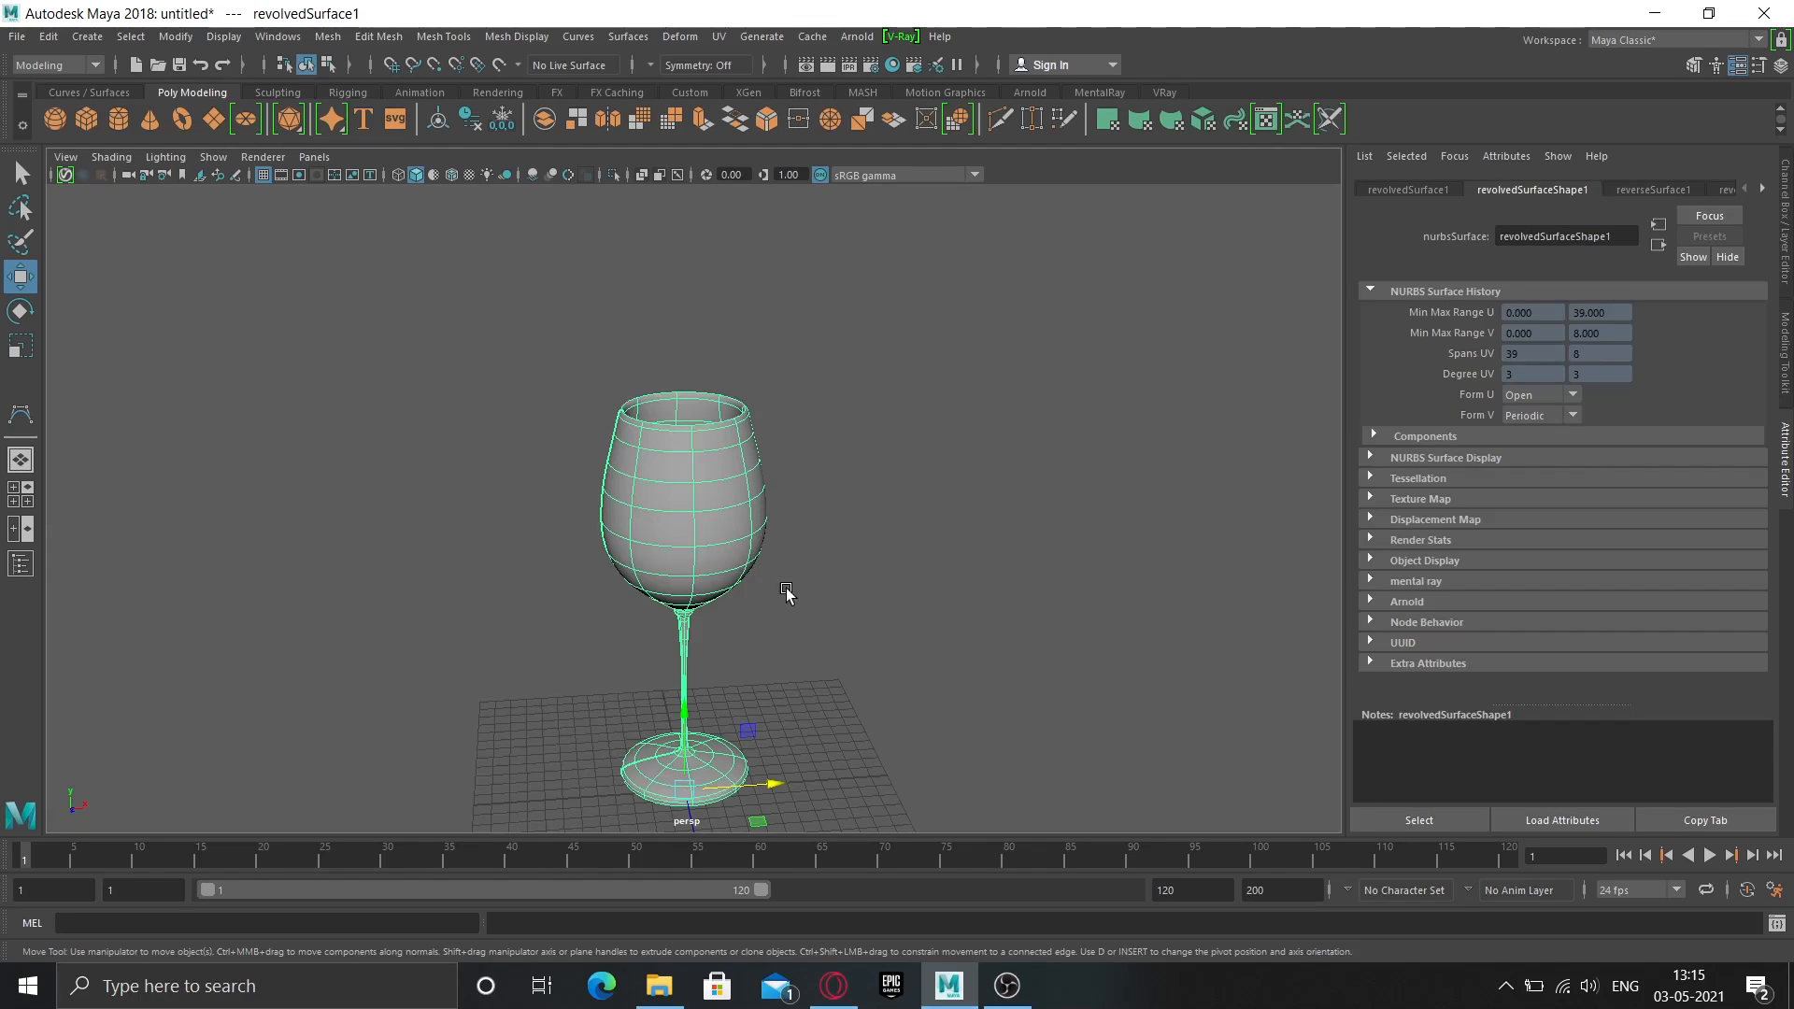
alt+drag(788, 591, 669, 568)
alt+drag(565, 596, 630, 586)
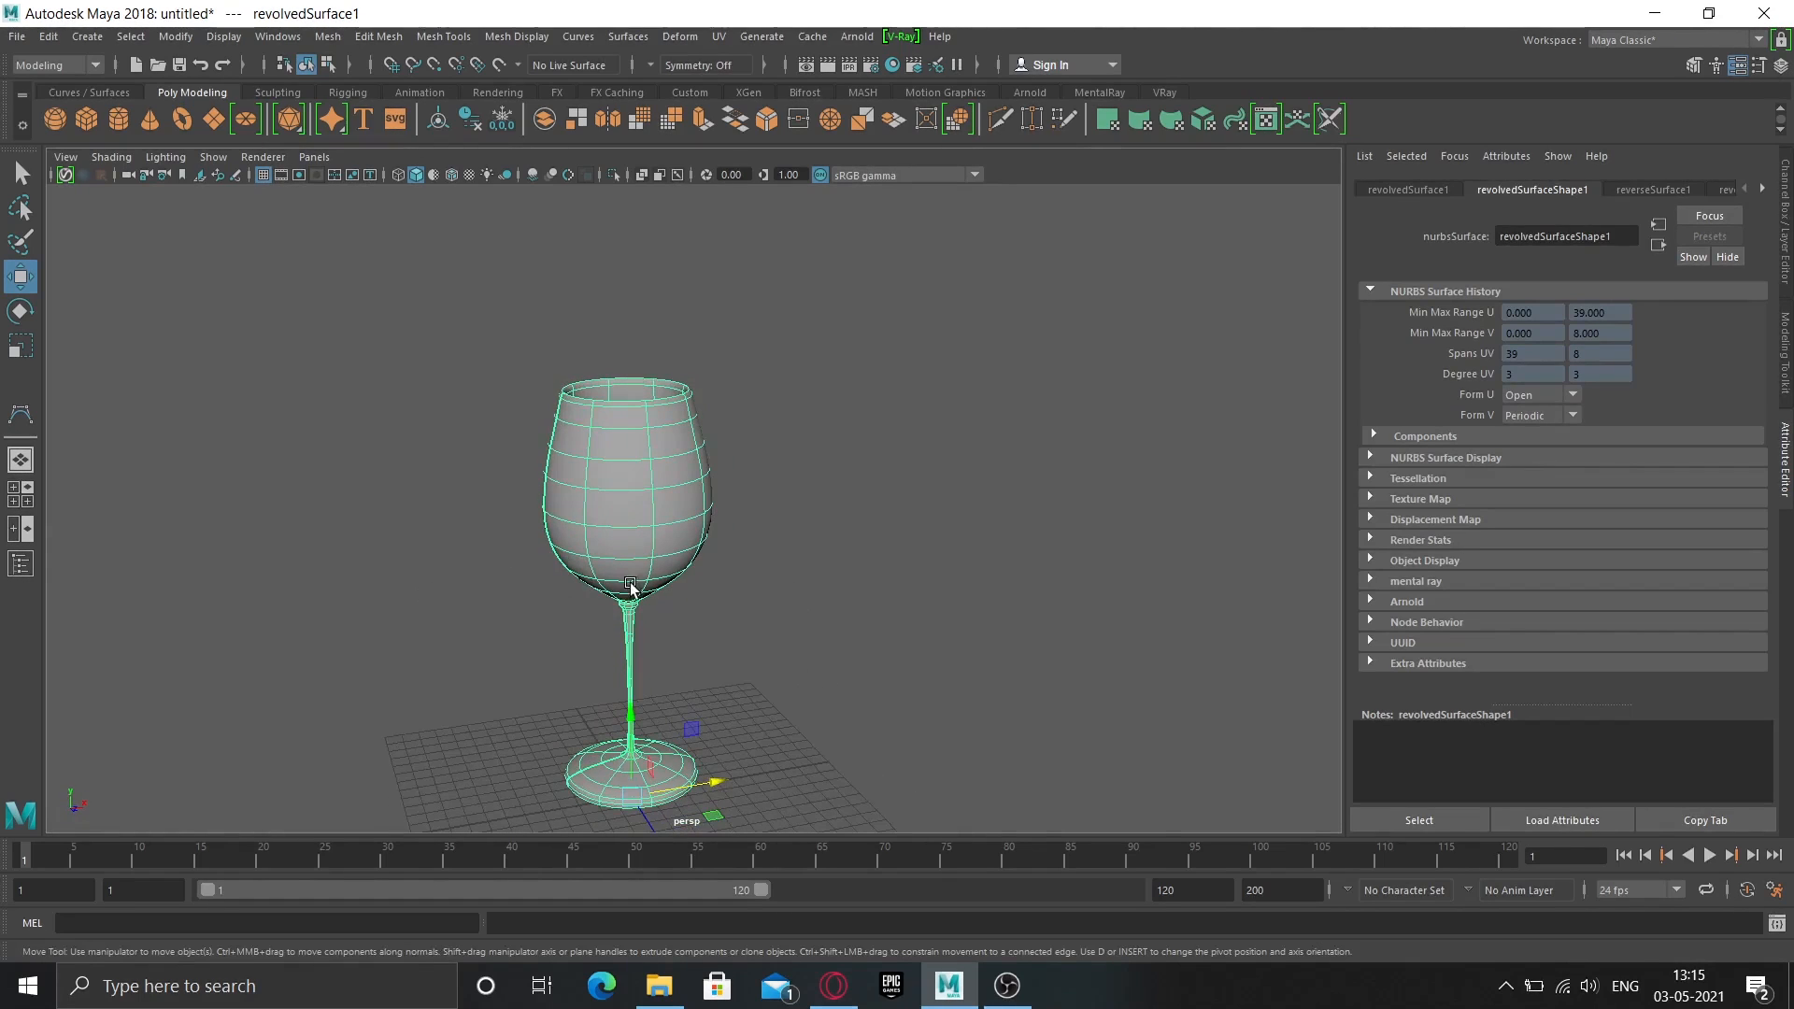
click(840, 577)
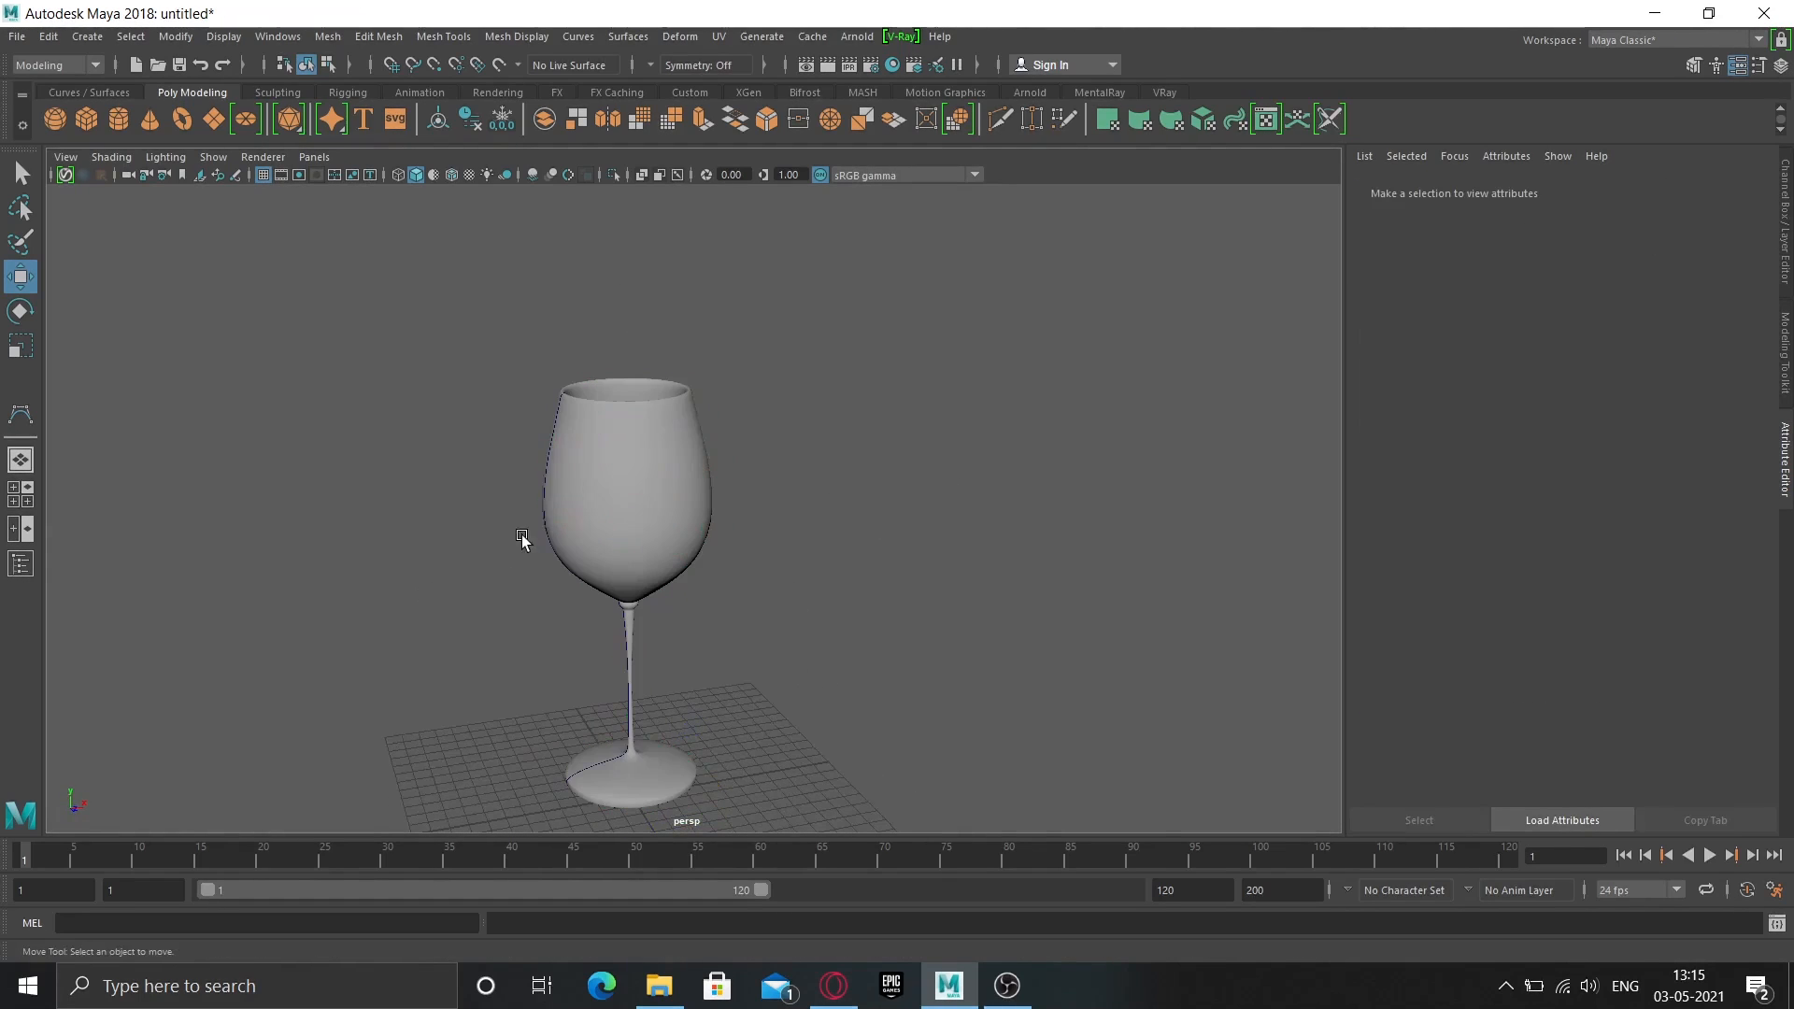
click(617, 498)
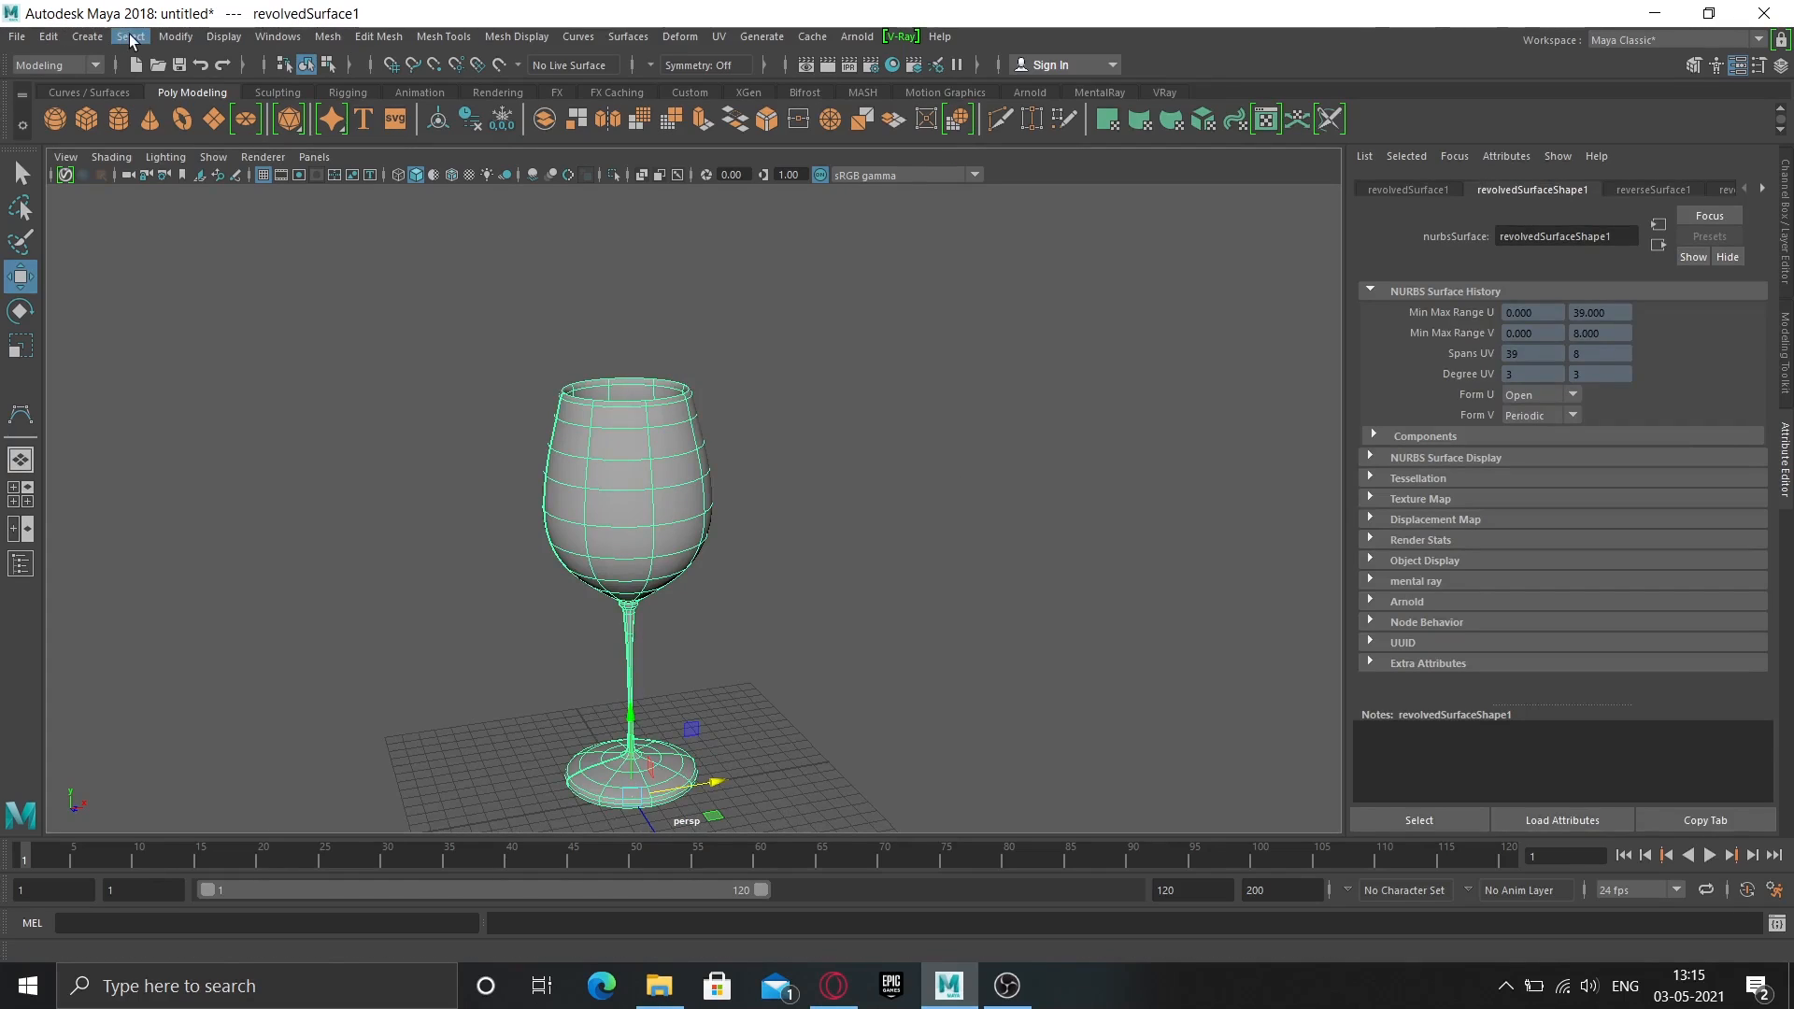
click(173, 39)
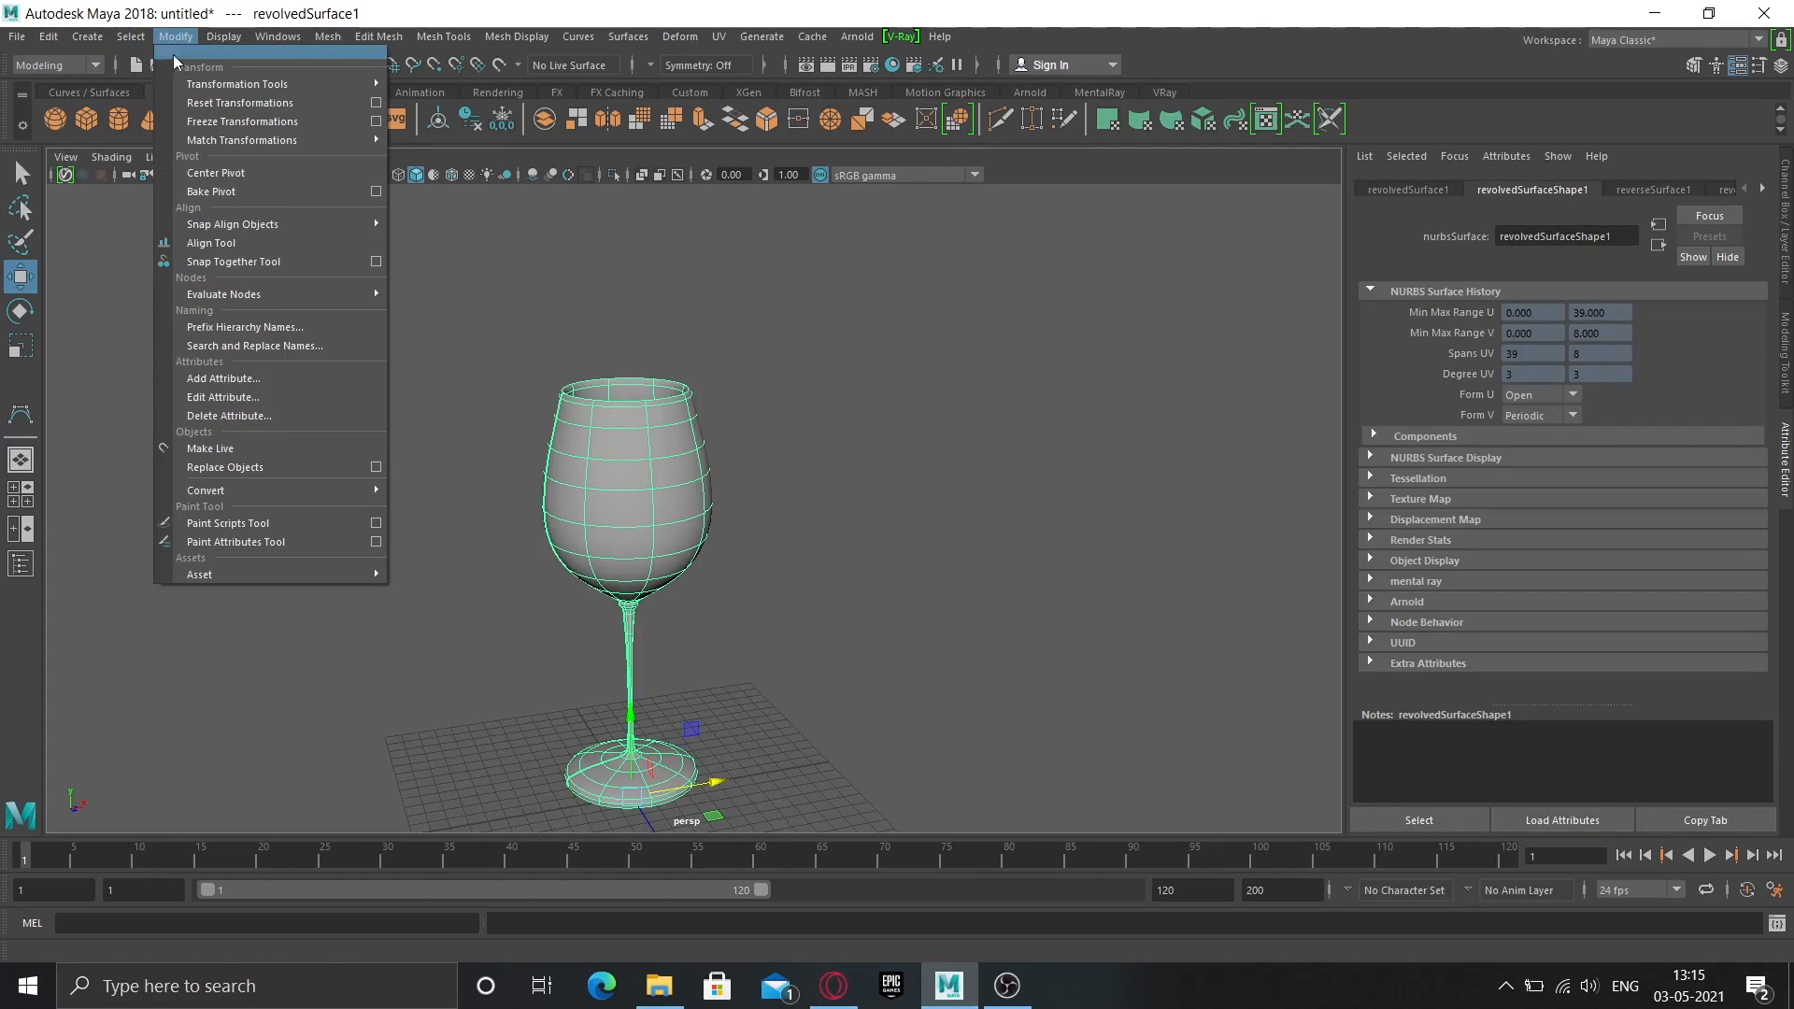
mouse_move(224, 489)
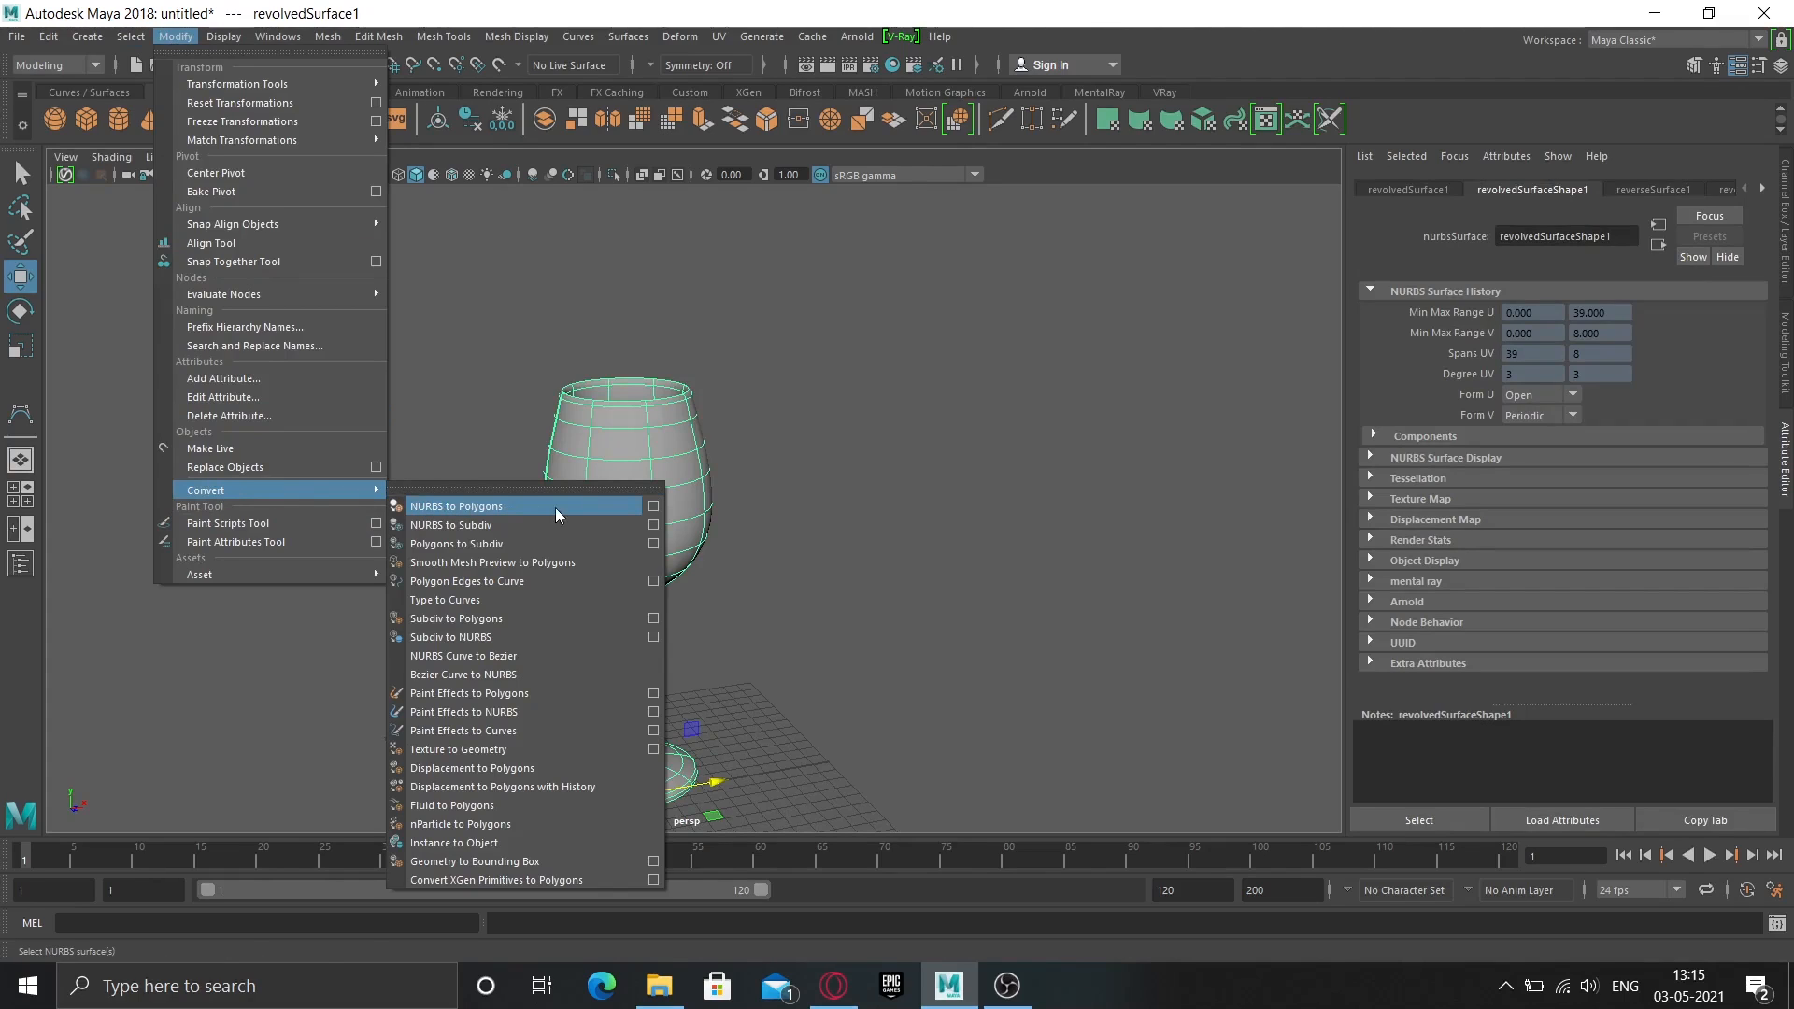
click(653, 507)
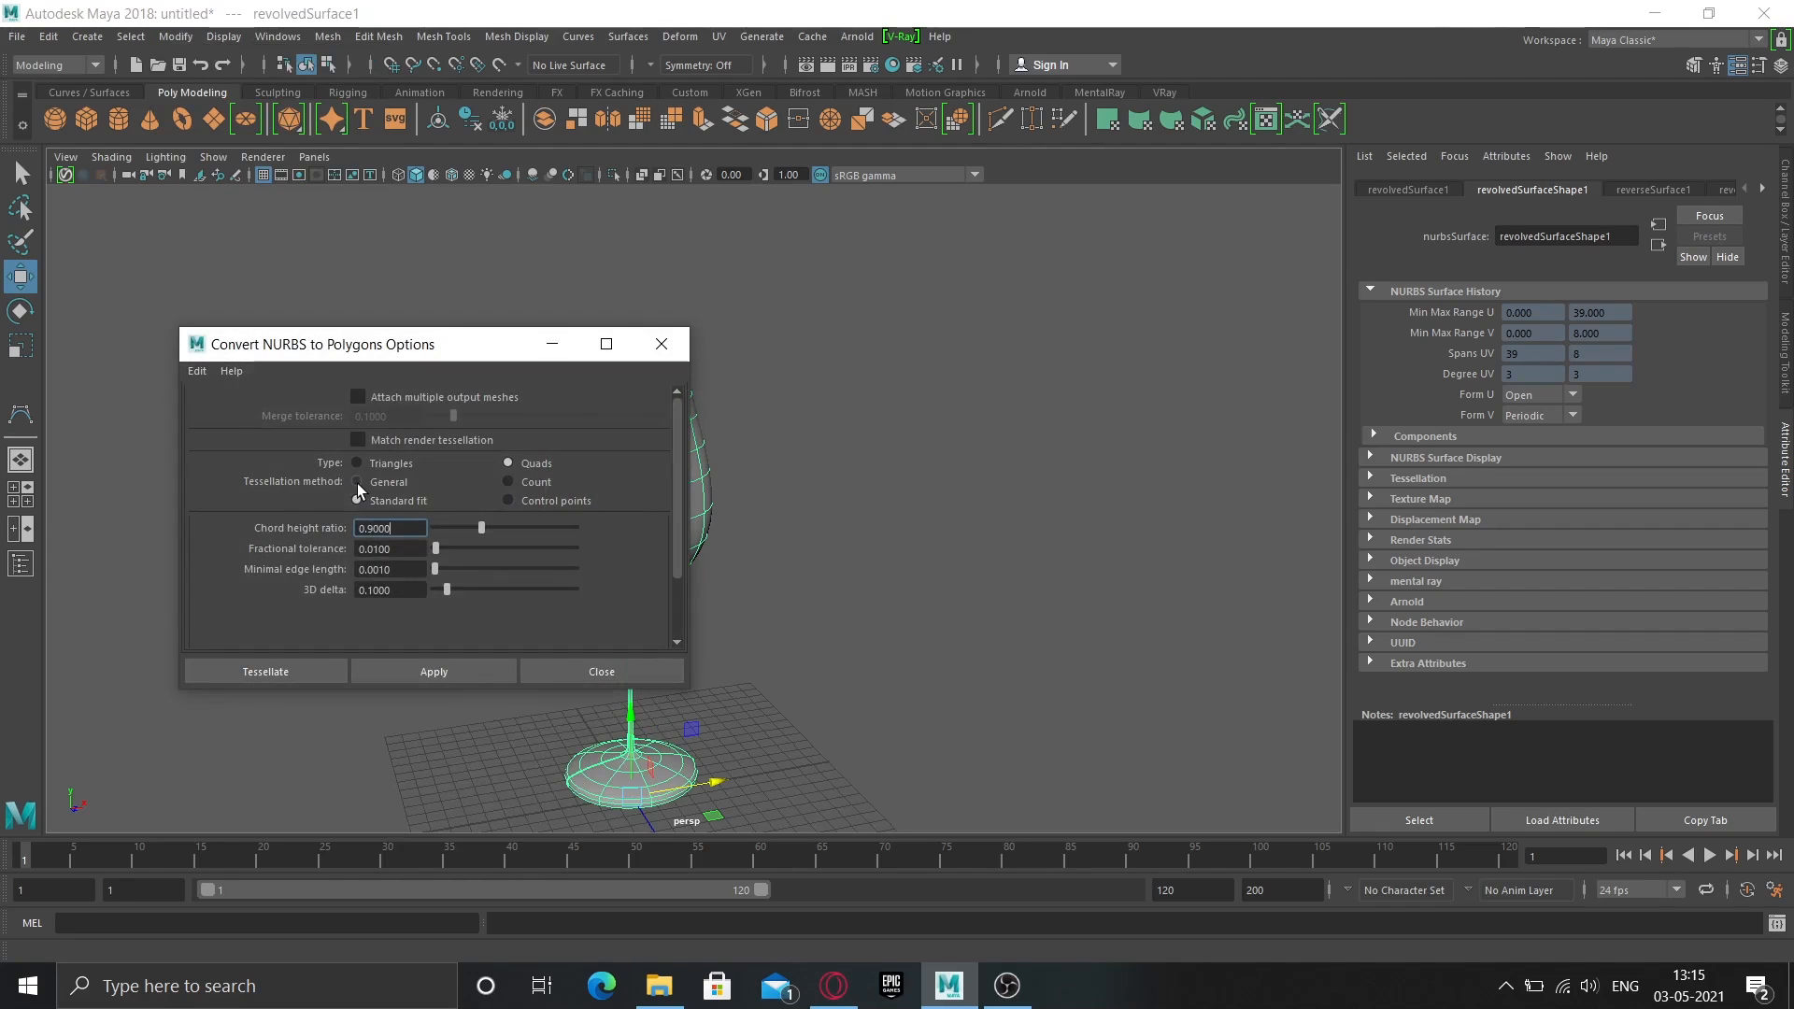
drag(456, 356, 521, 293)
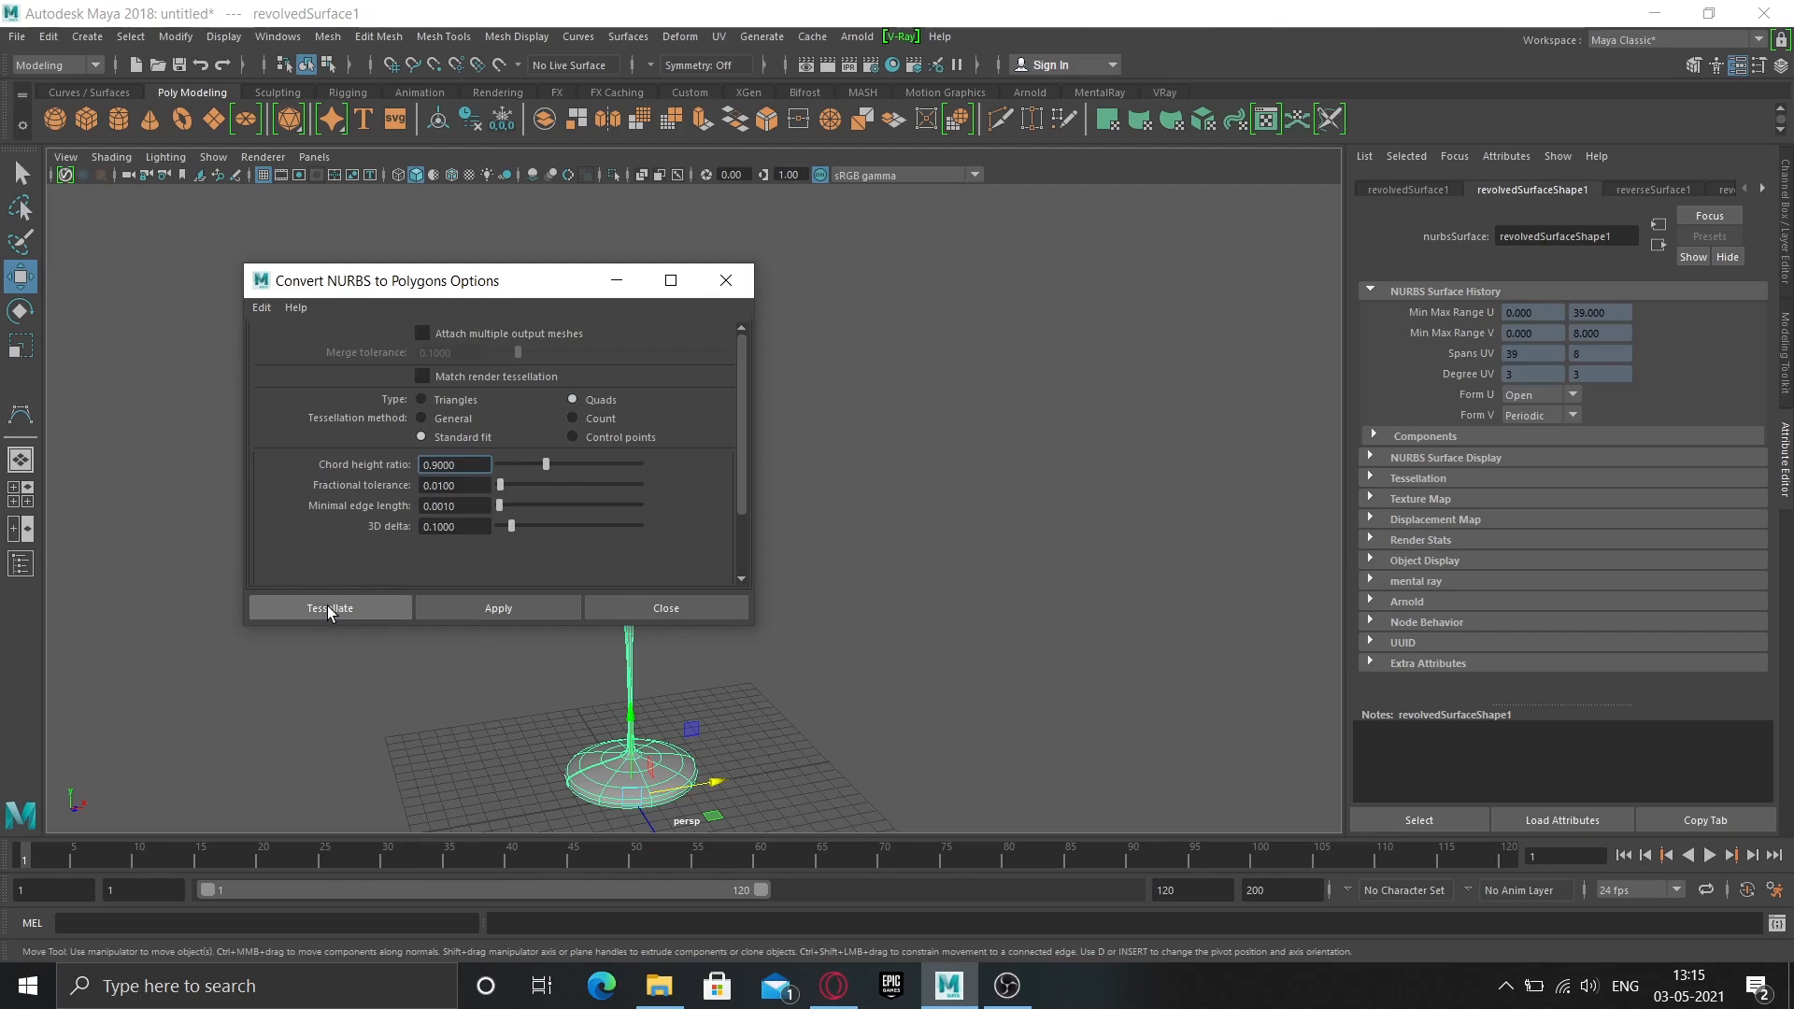
click(328, 609)
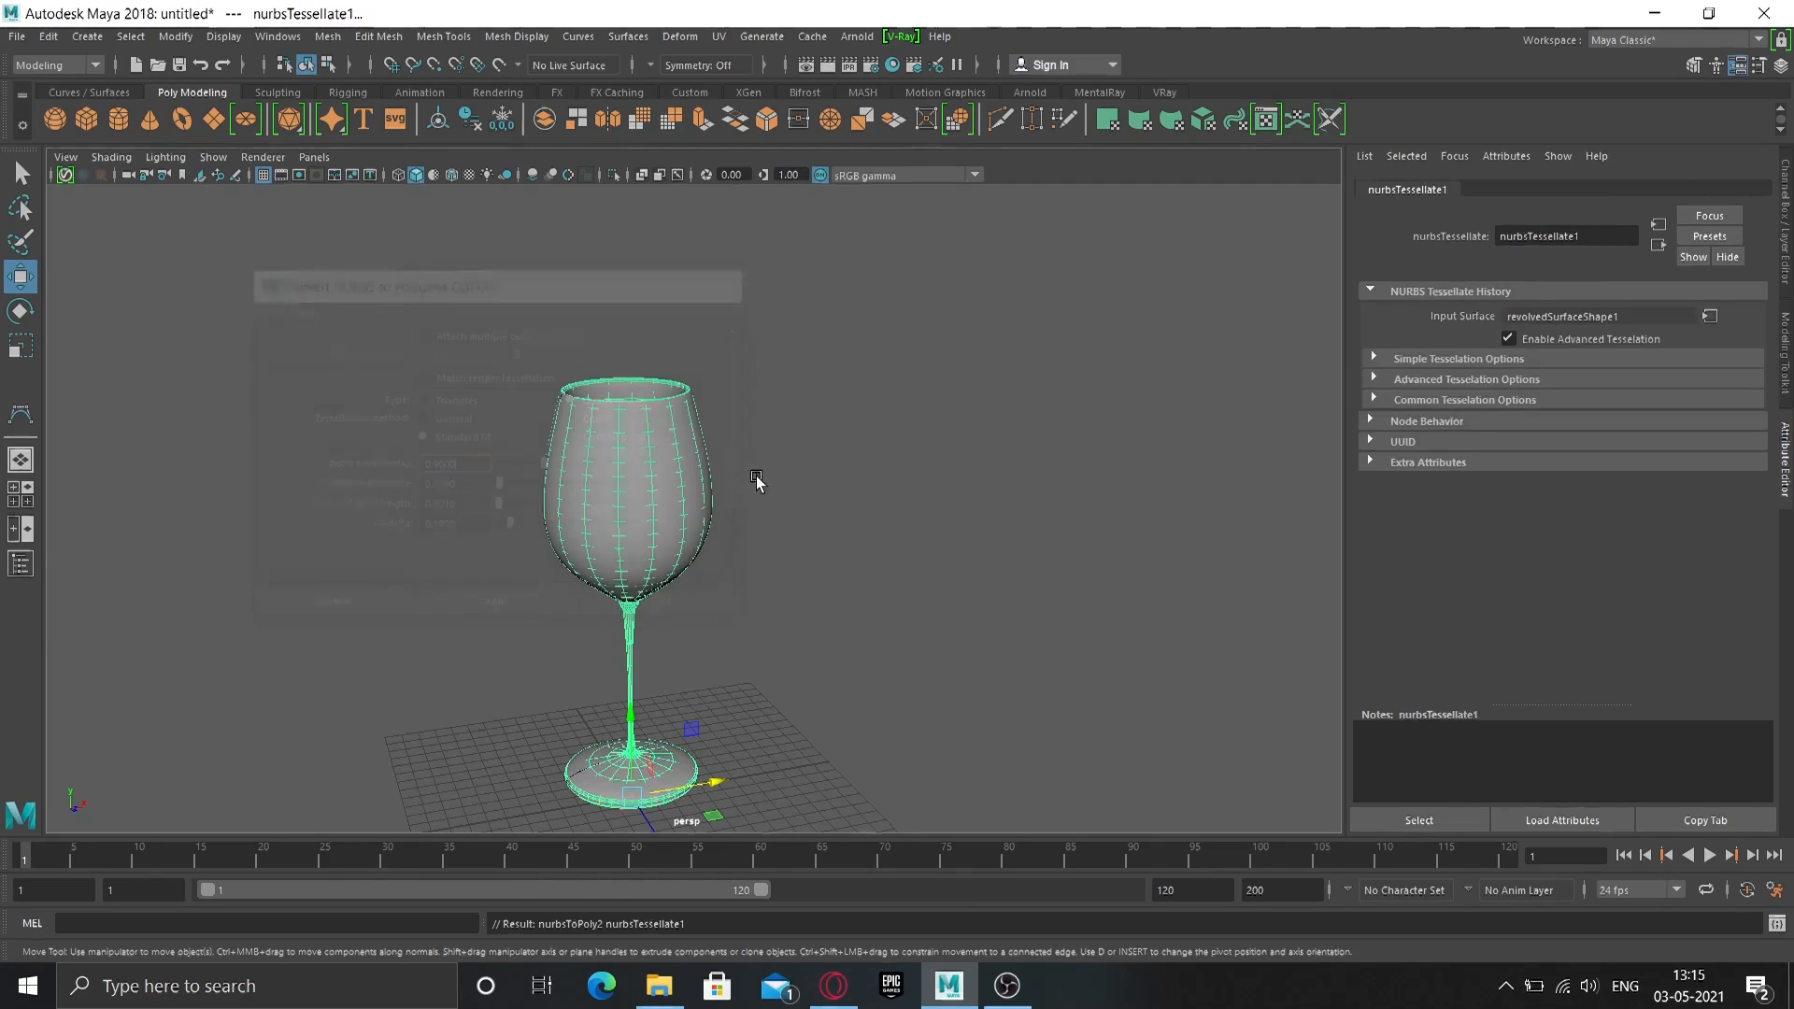
Move the converted polygon glass along X so it stands beside the original revolved surface.
alt+middle_drag(838, 712, 694, 687)
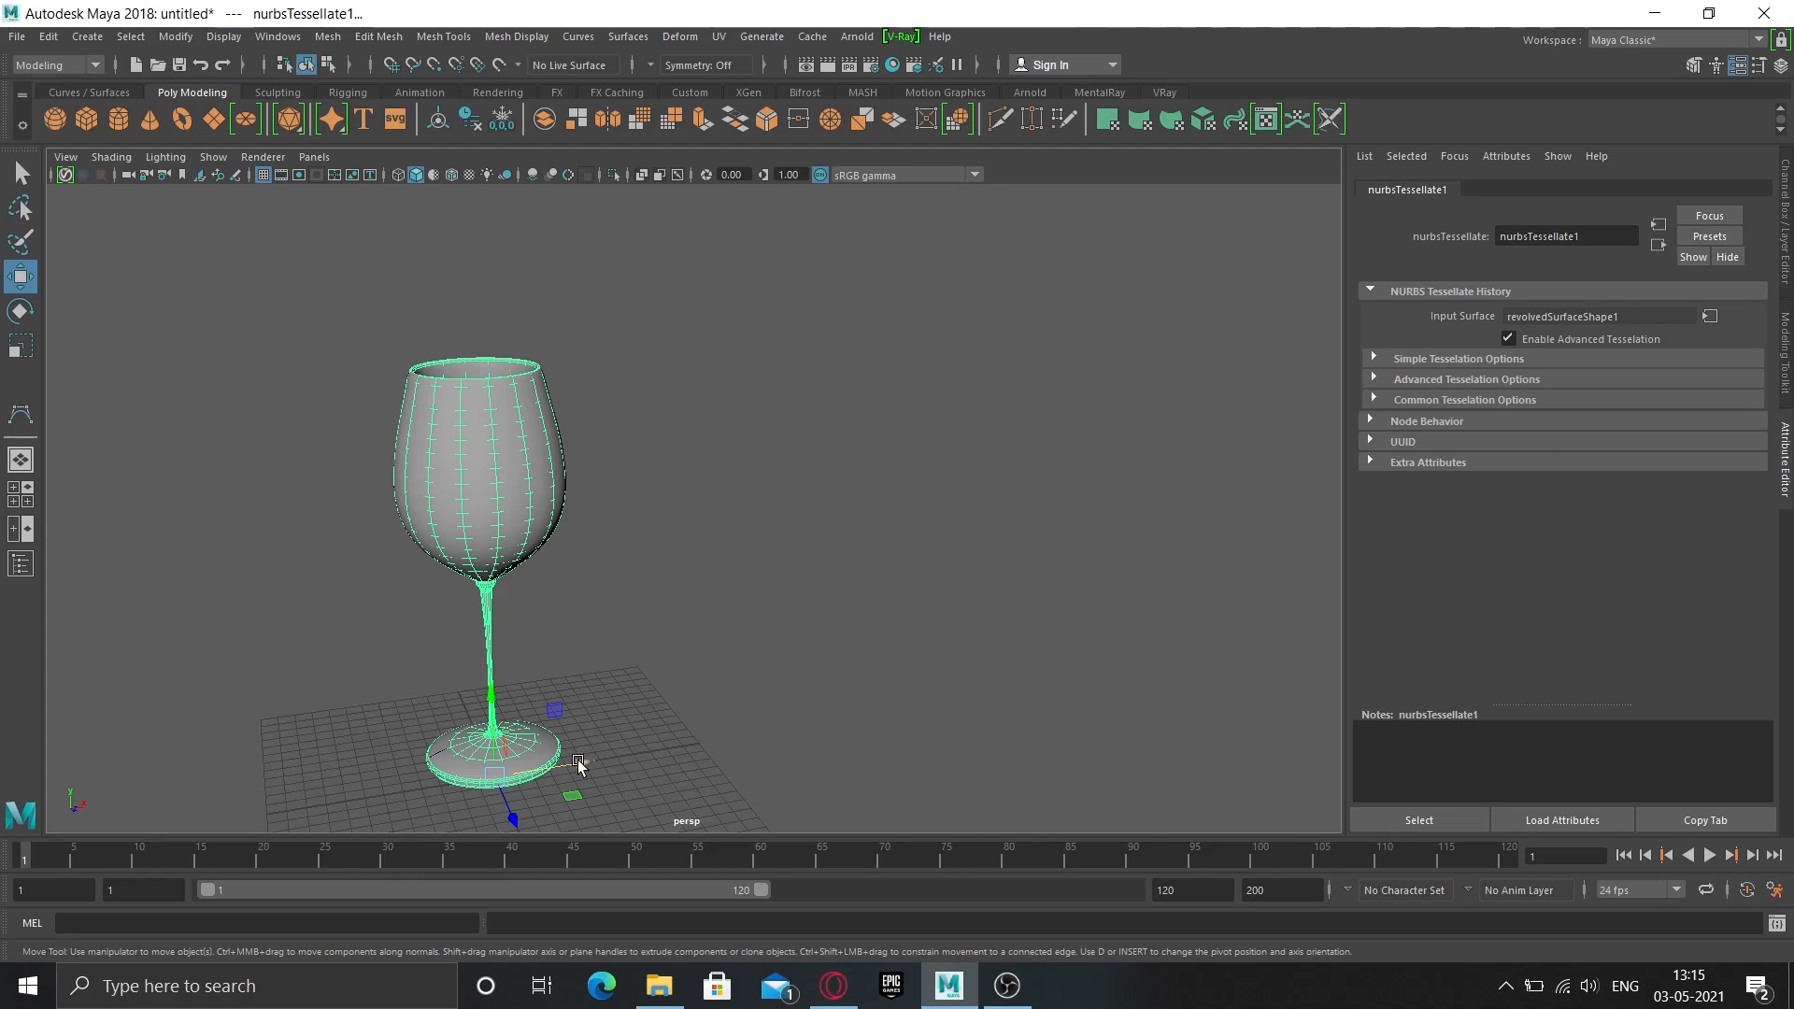
mouse_move(577, 759)
shift+mouse_down()
mouse_move(804, 761)
mouse_move(889, 729)
mouse_move(841, 581)
mouse_move(557, 608)
mouse_move(587, 613)
shift+mouse_up()
Examine the polygon glass's edge layout from several angles and compare it with the original NURBS glass.
scroll(587, 613, up, 5)
alt+middle_drag(552, 601, 671, 657)
scroll(656, 654, up, 1)
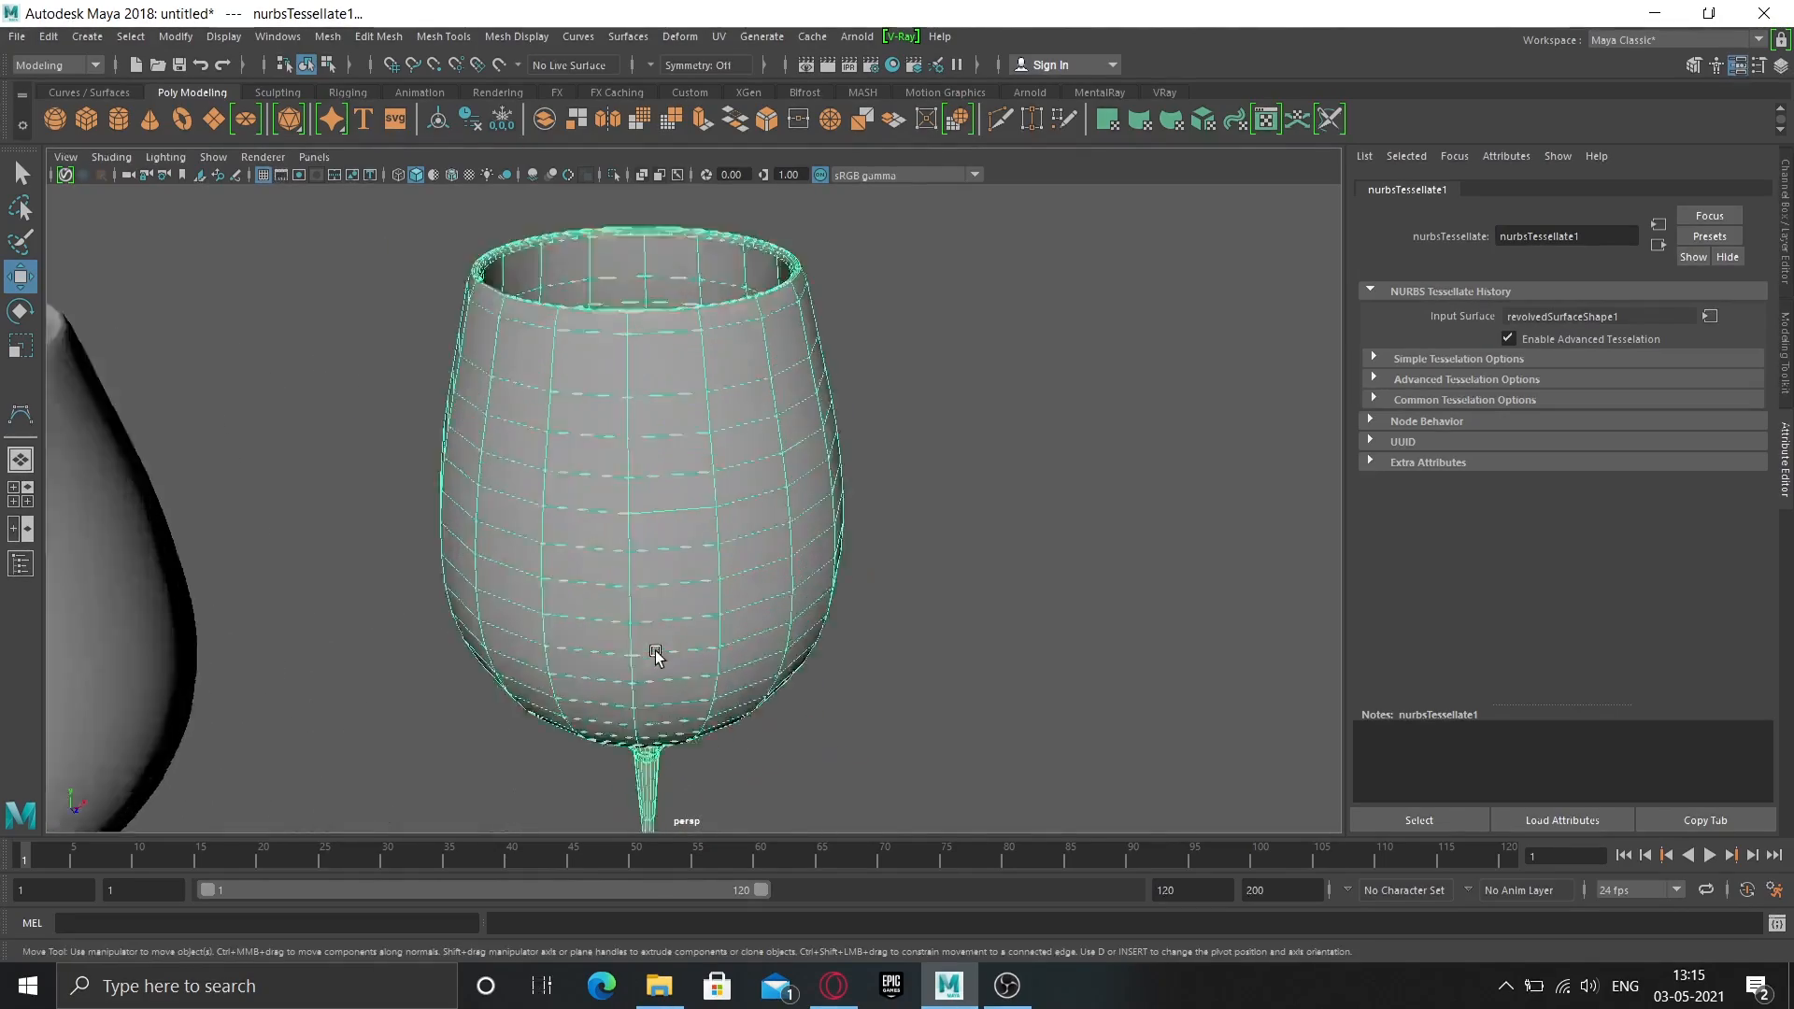
scroll(656, 654, up, 2)
alt+drag(541, 633, 450, 620)
scroll(451, 615, down, 5)
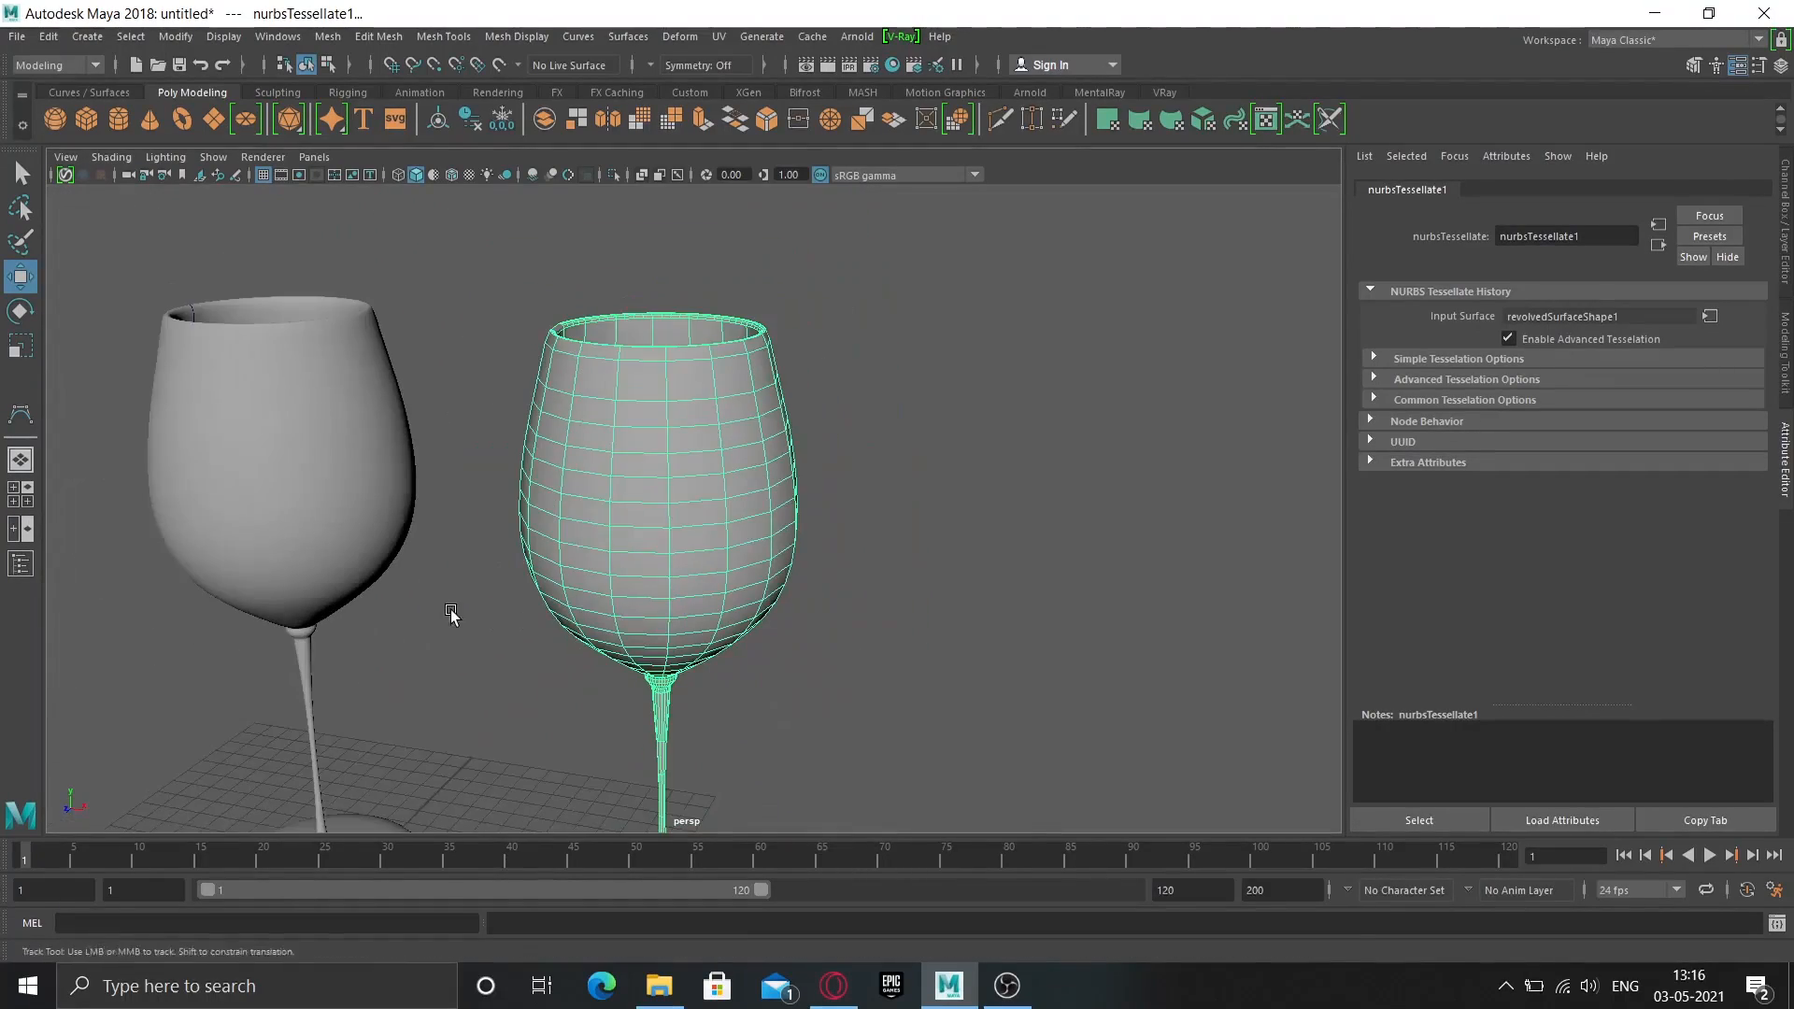
alt+middle_drag(451, 615, 459, 551)
mouse_move(444, 610)
alt+mouse_down()
mouse_move(424, 613)
mouse_move(472, 613)
alt+mouse_up()
alt+middle_drag(473, 613, 729, 569)
scroll(624, 577, down, 4)
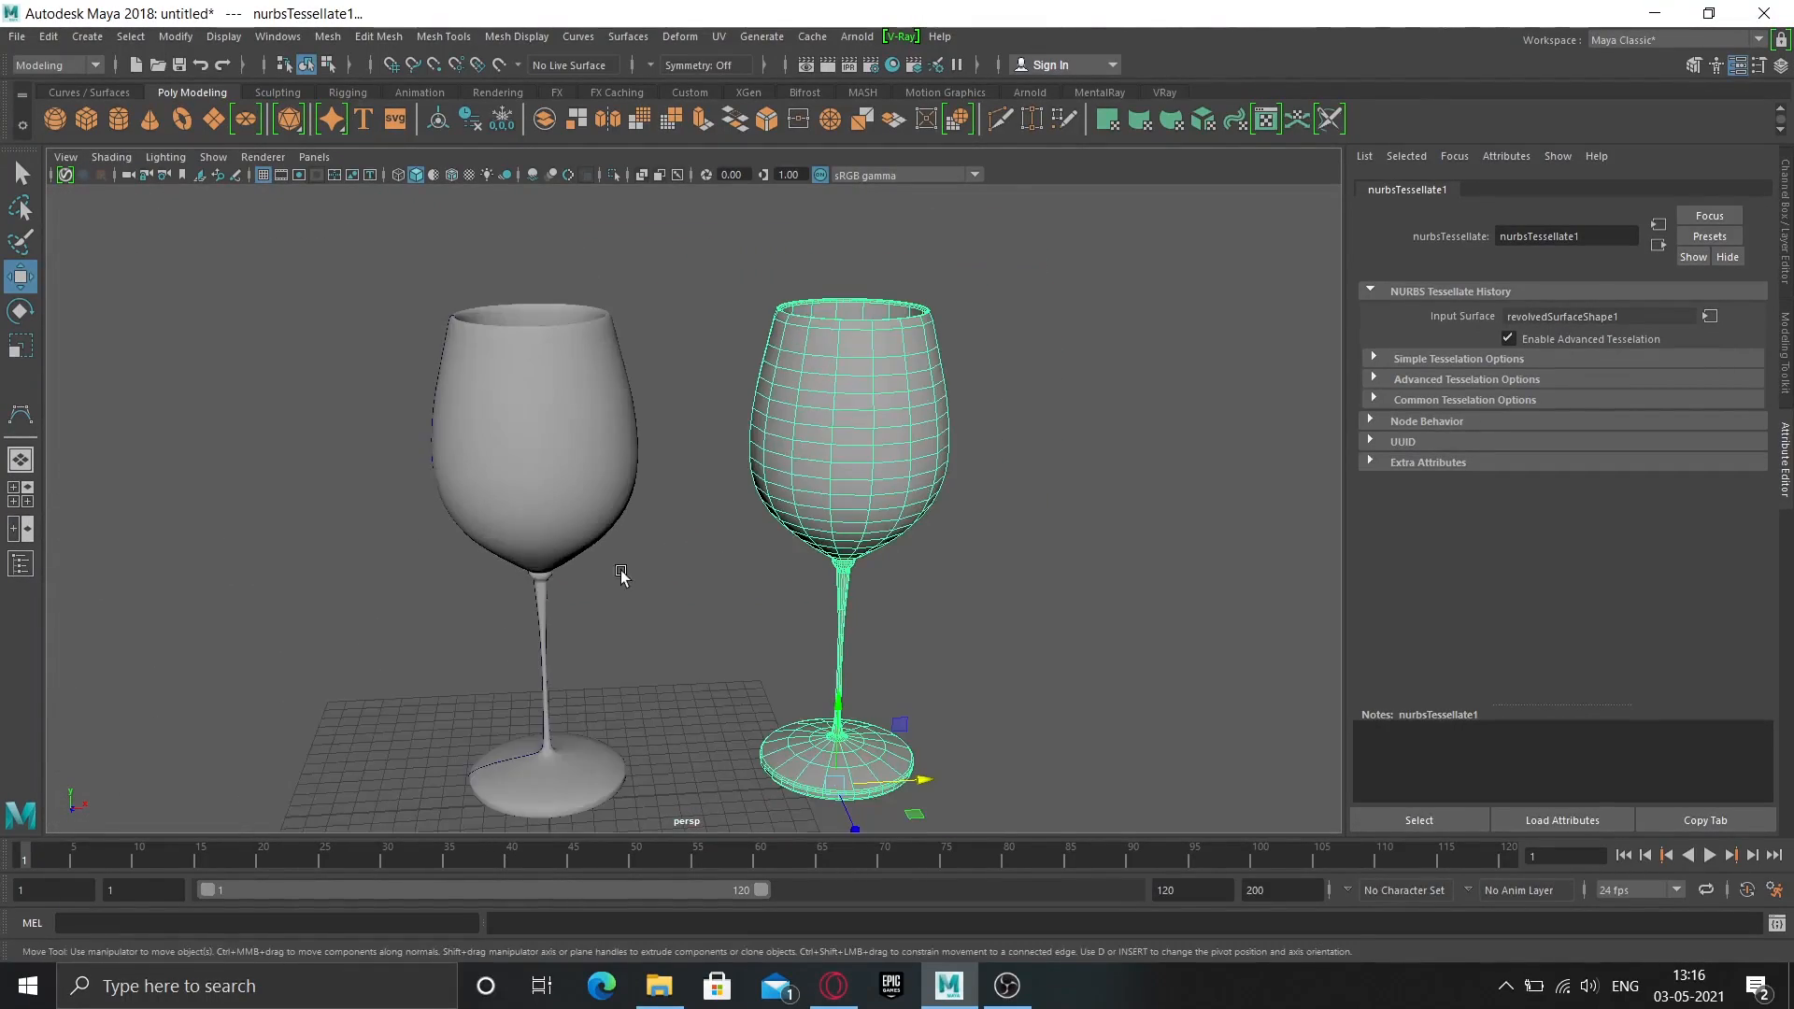
alt+middle_drag(481, 595, 745, 626)
alt+middle_drag(493, 493, 462, 413)
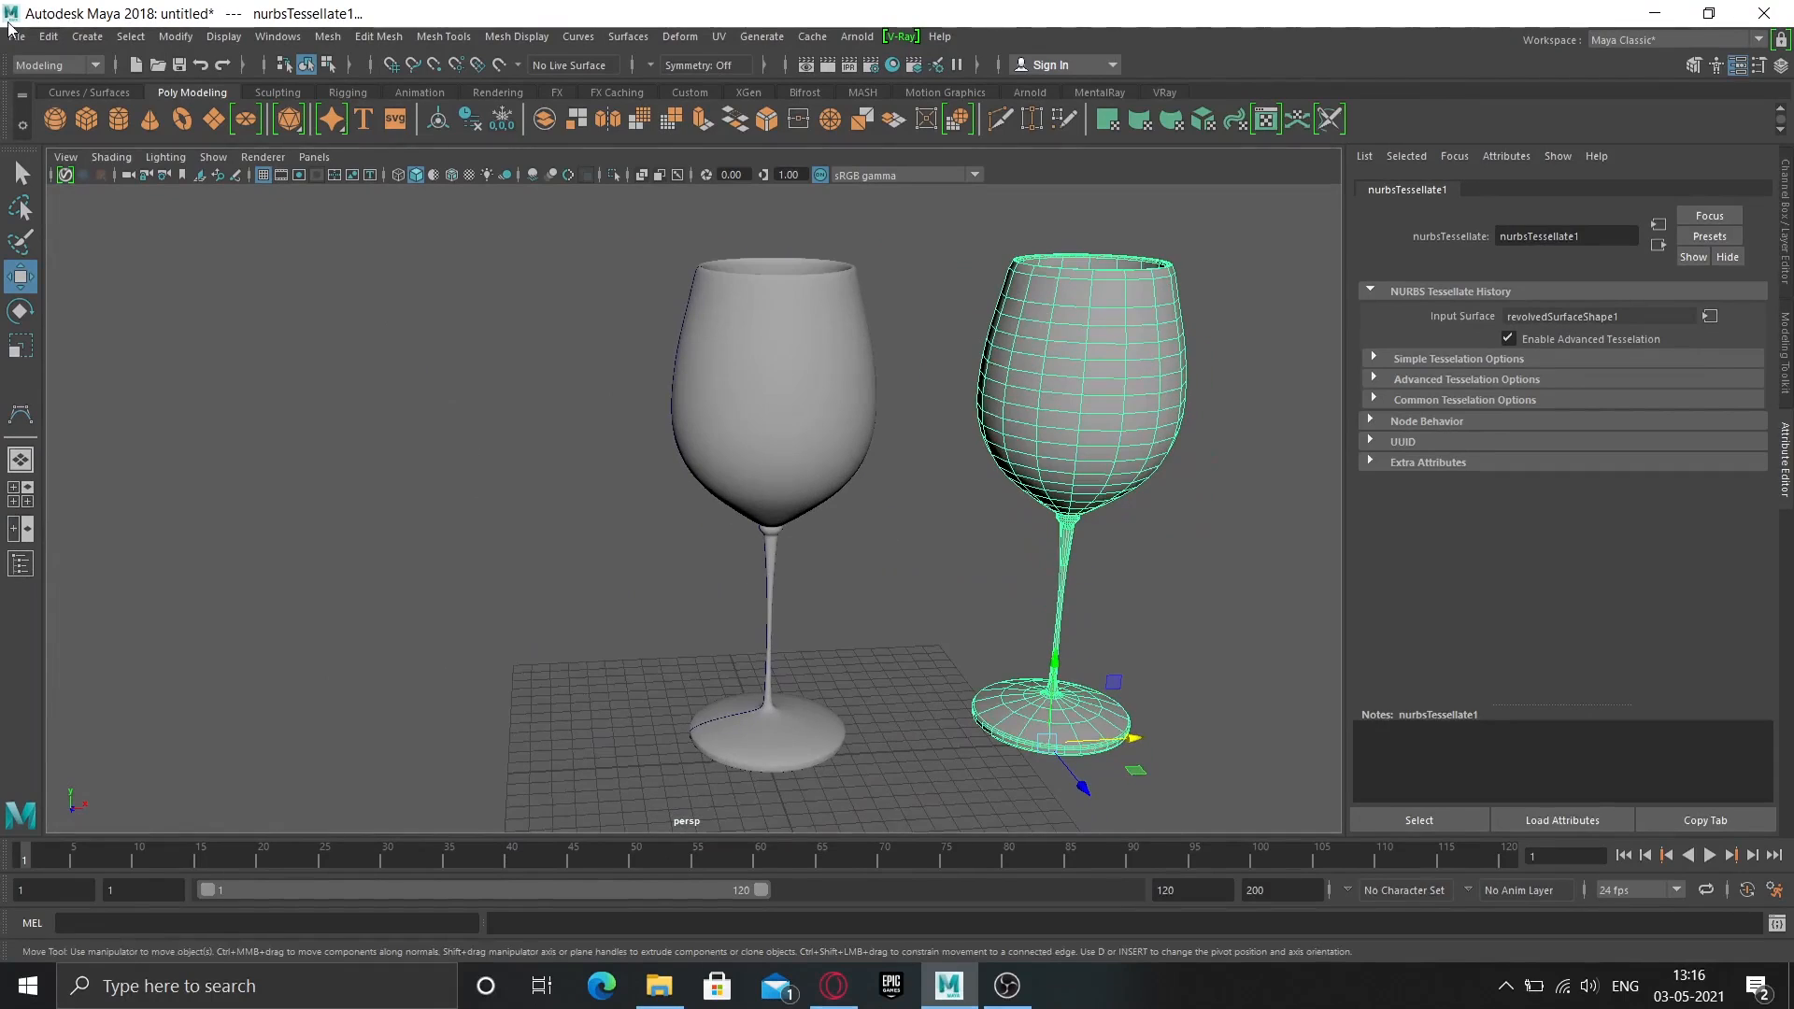
Create a polygon cube, enlarge it uniformly to about bowl size and place it near X -14.6, Y 12.9 beside the original glass.
click(89, 116)
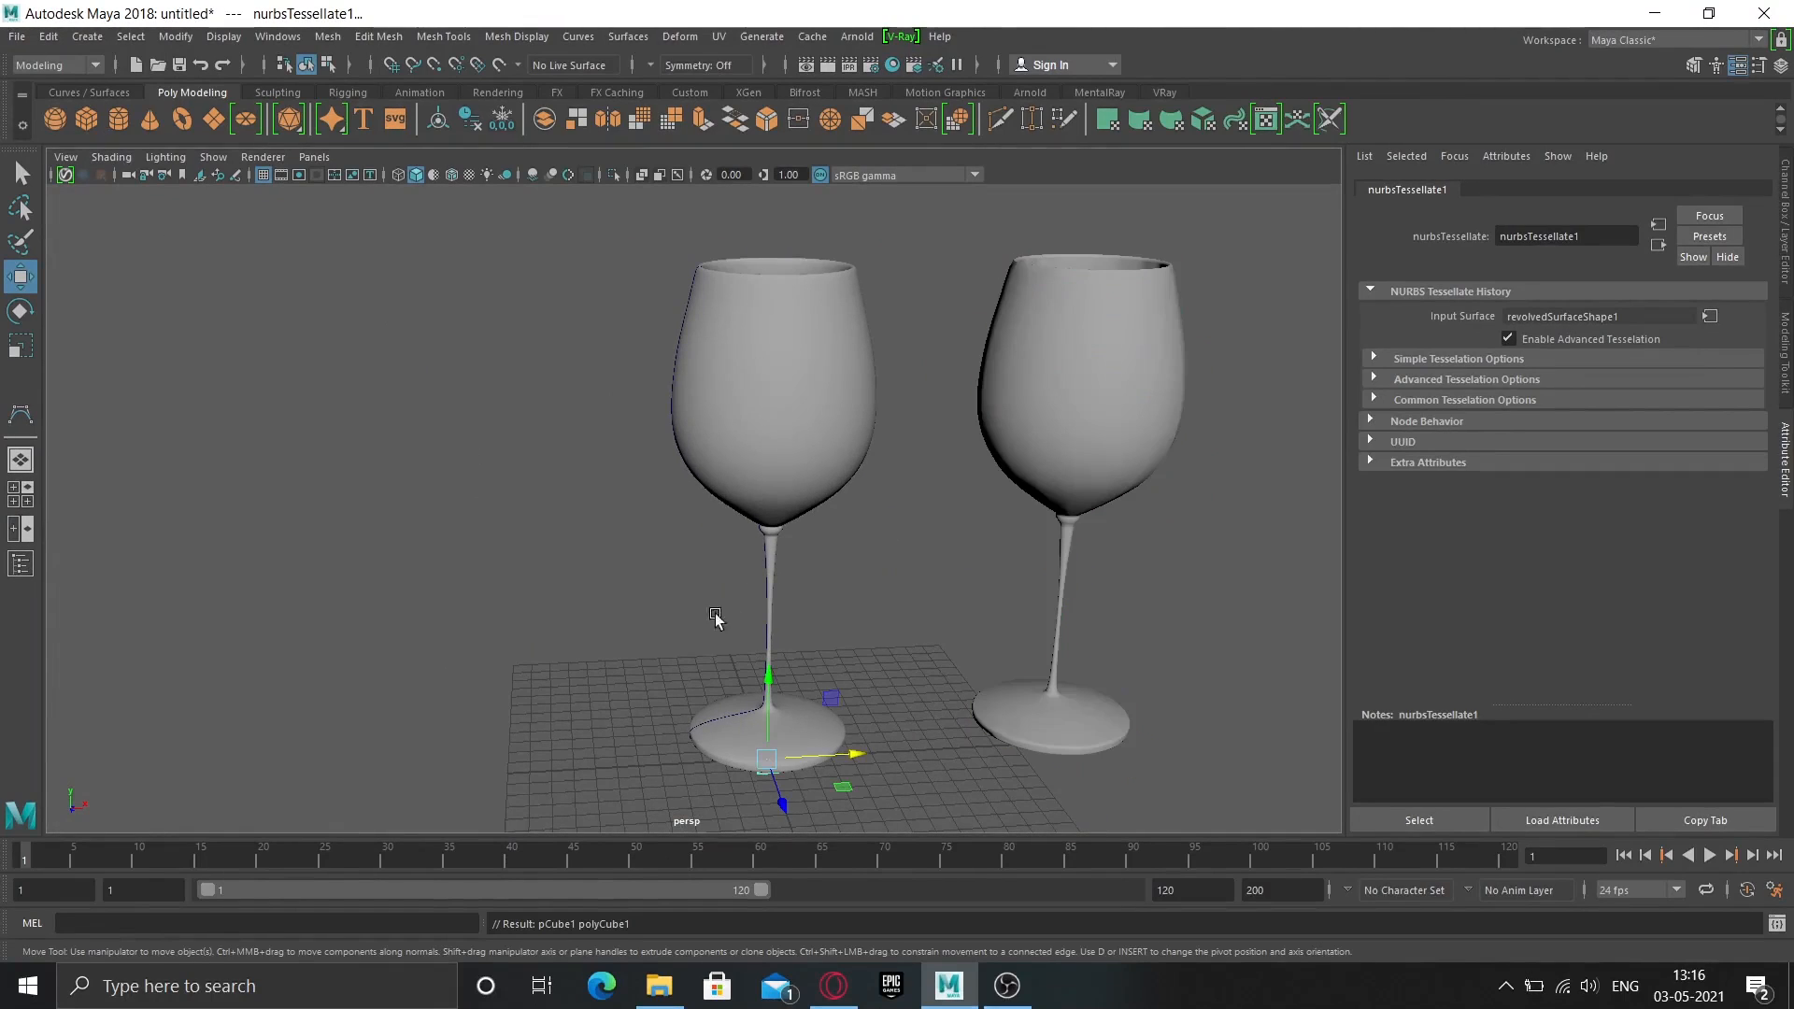
drag(845, 753, 621, 759)
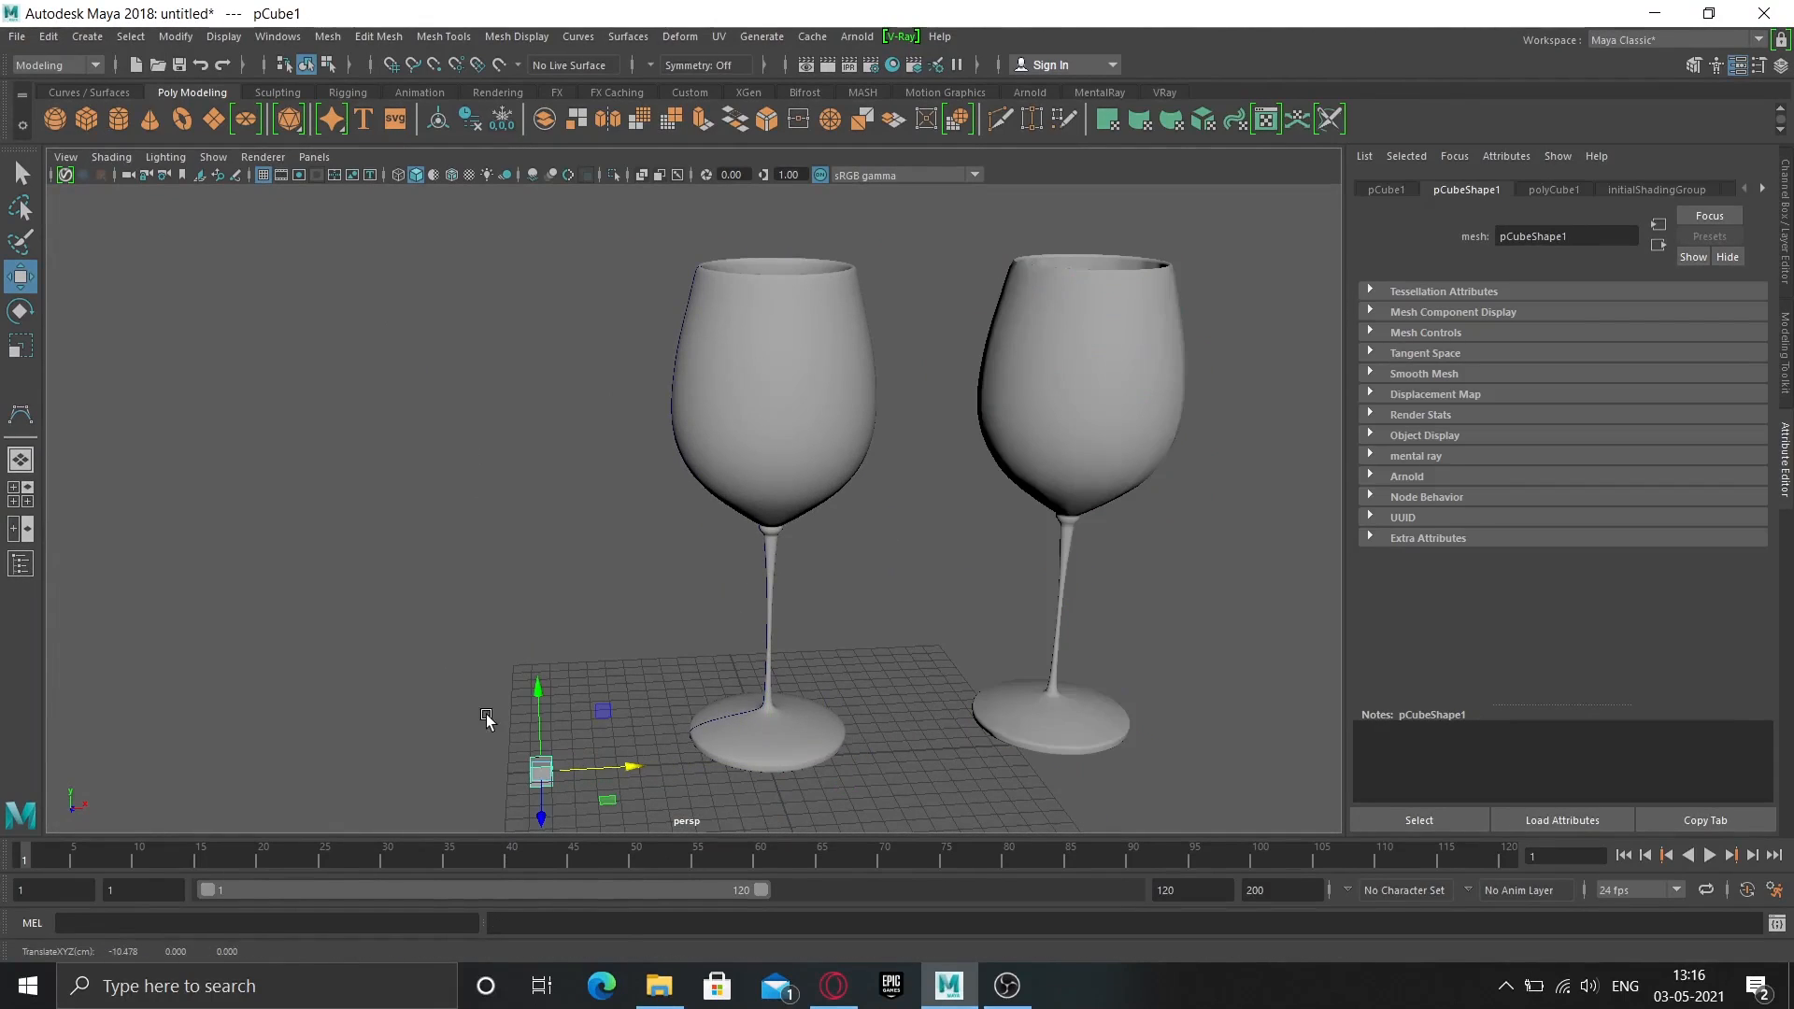
drag(541, 697, 532, 432)
drag(604, 500, 748, 524)
key(r)
key(w)
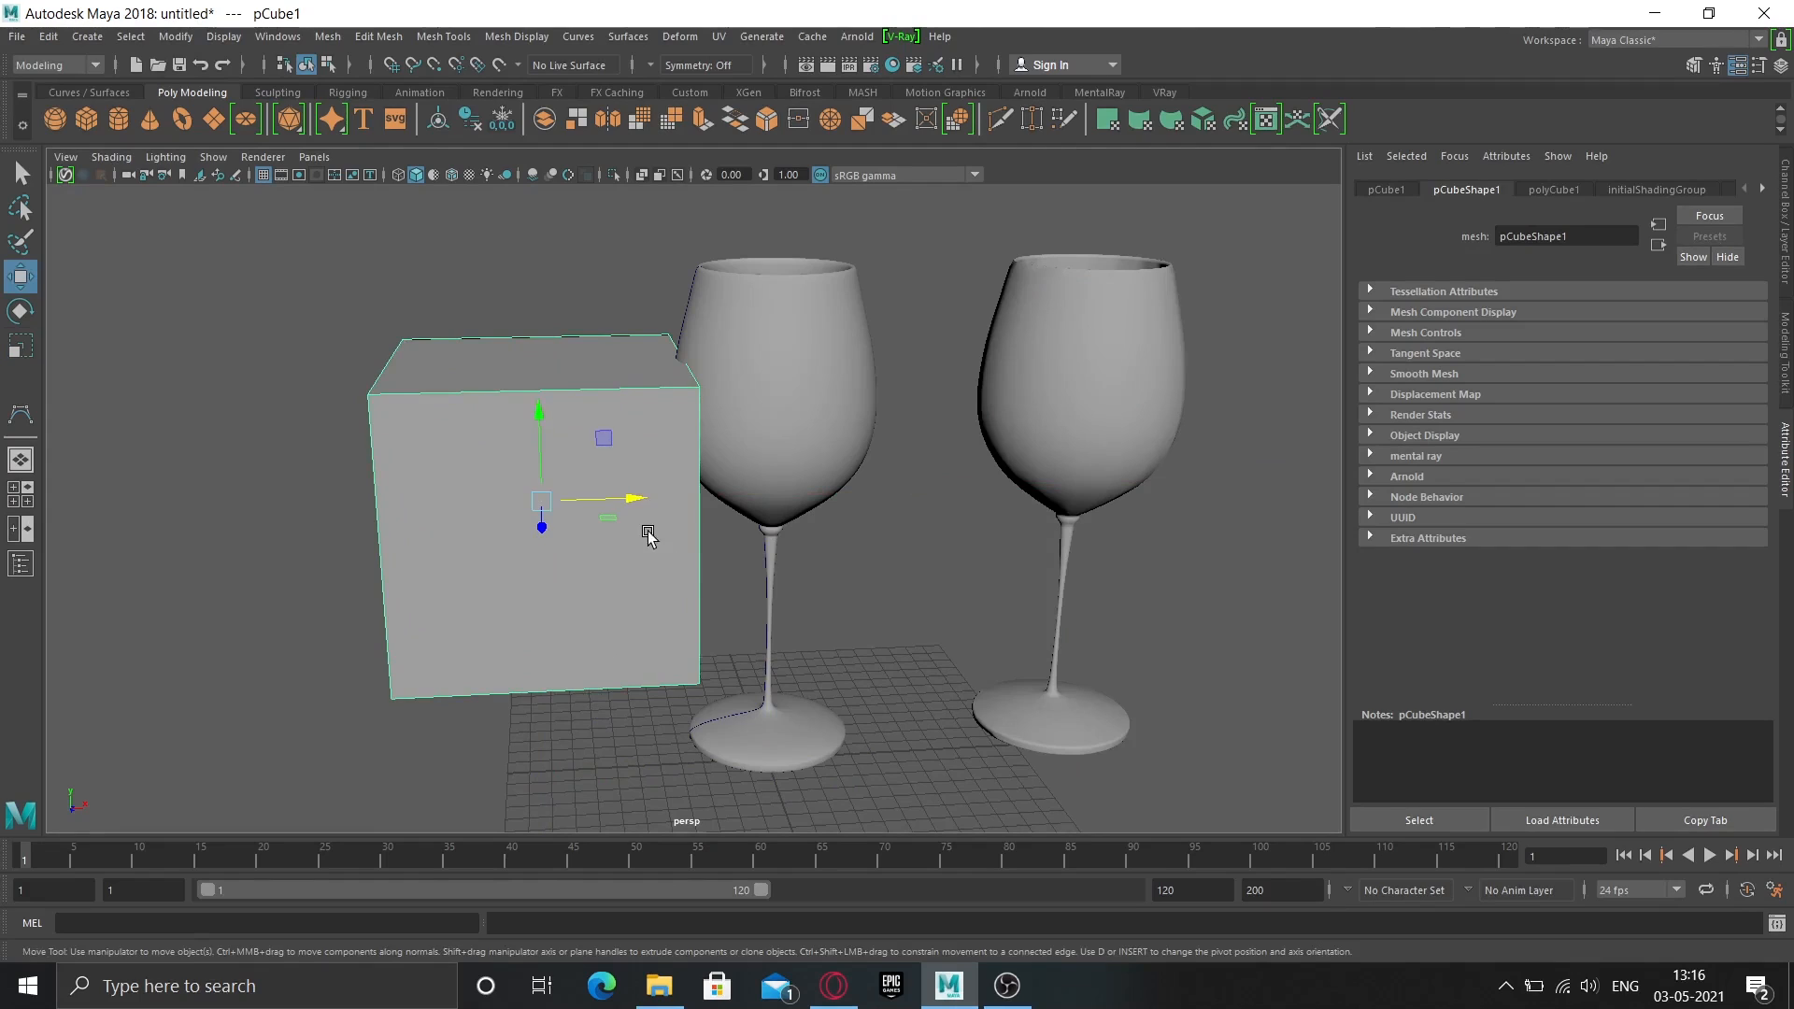
drag(631, 504, 521, 501)
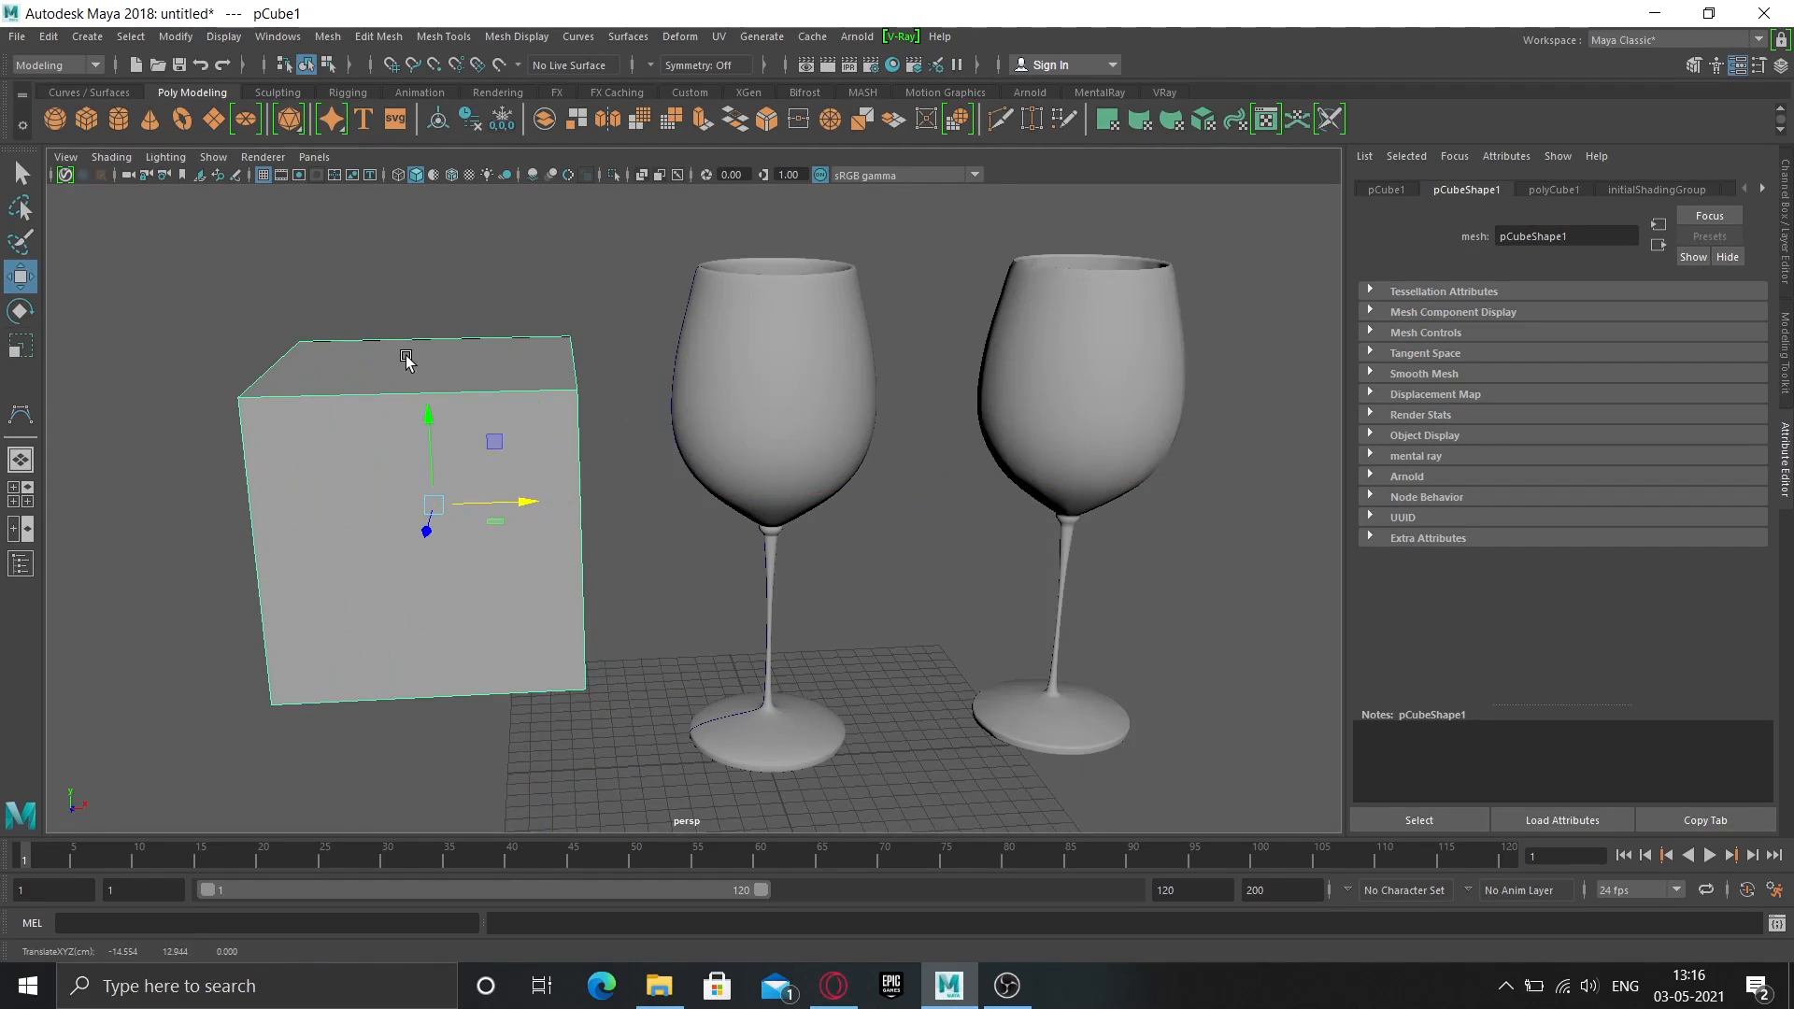
Display the cube in smooth mesh preview, view it from different angles, and delete it.
key(3)
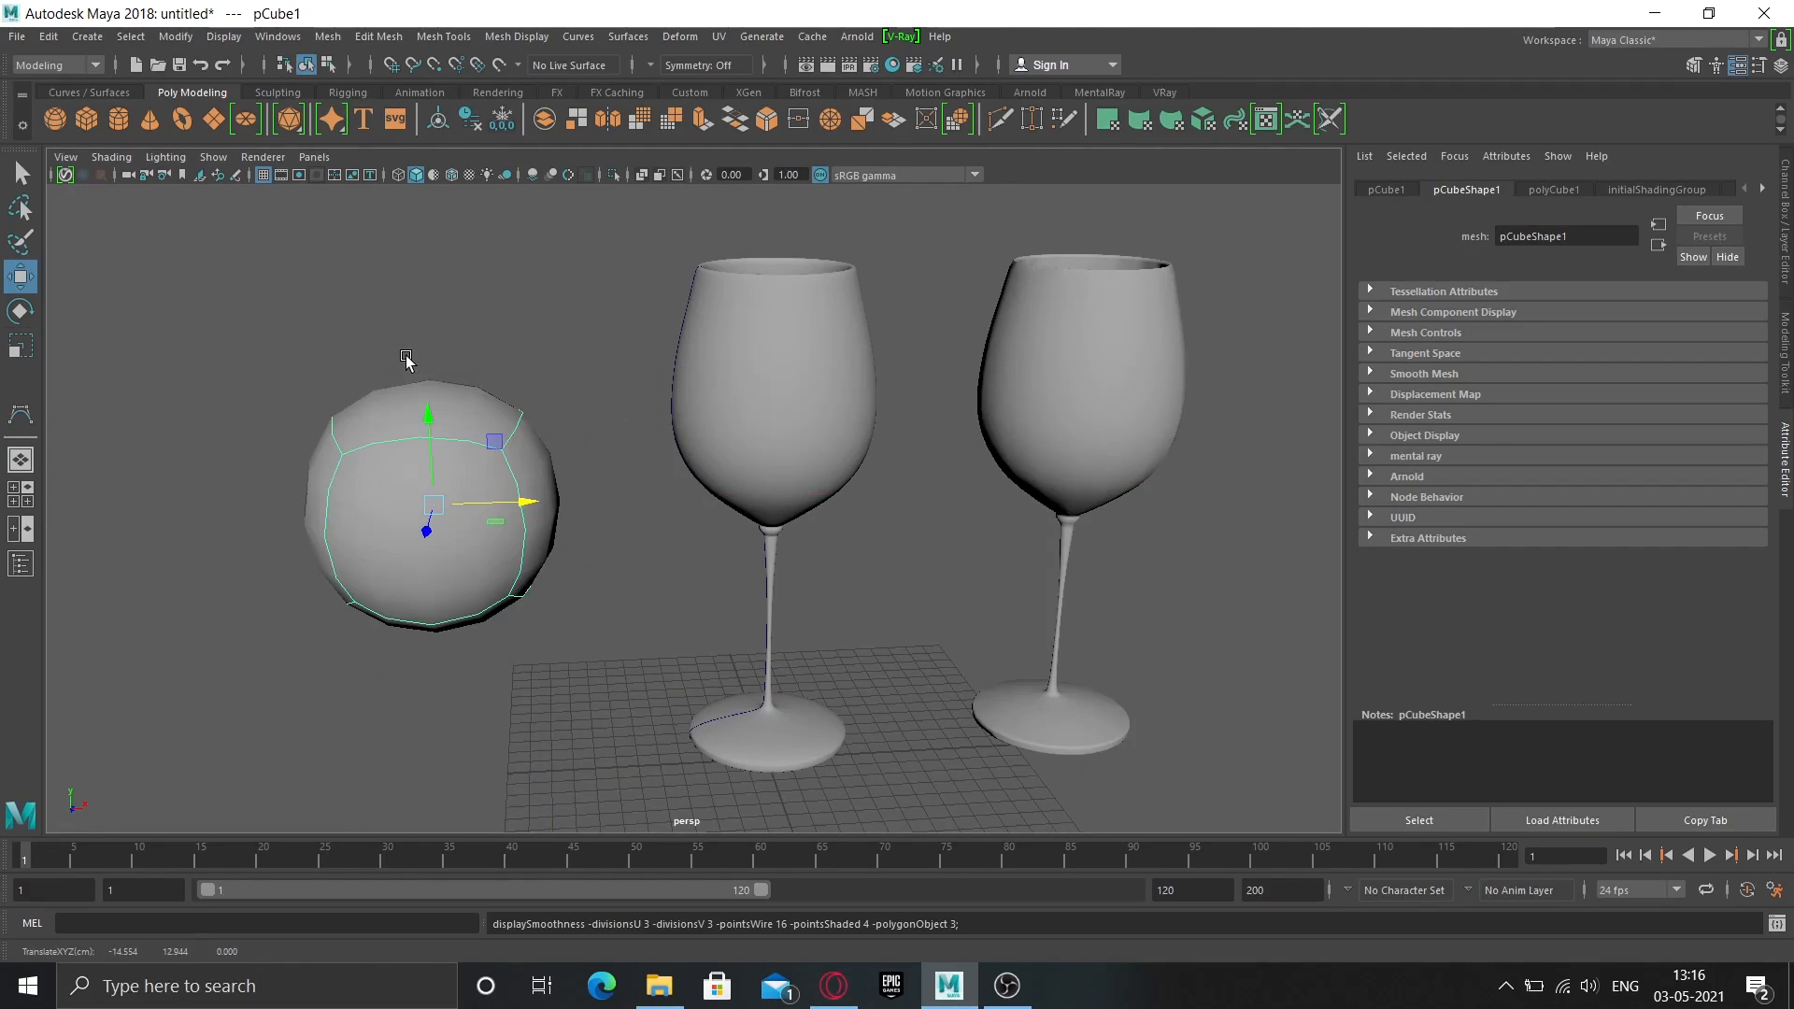
alt+drag(288, 551, 384, 504)
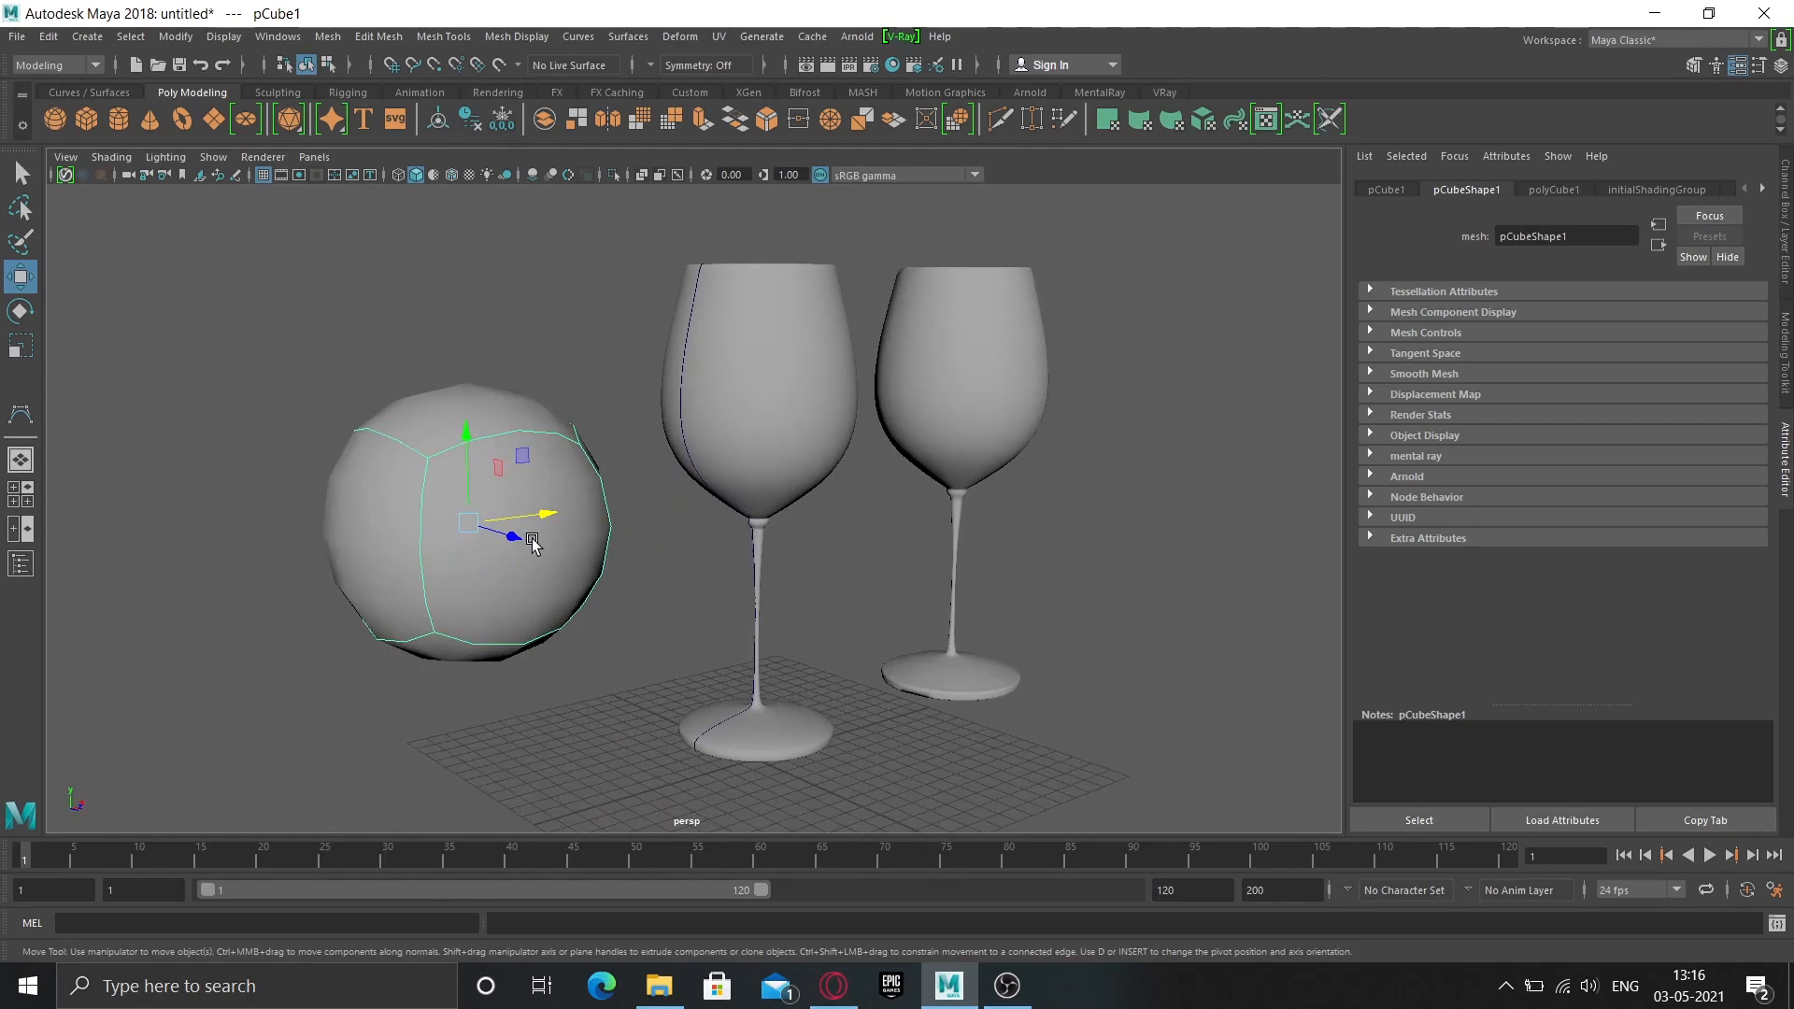
click(572, 604)
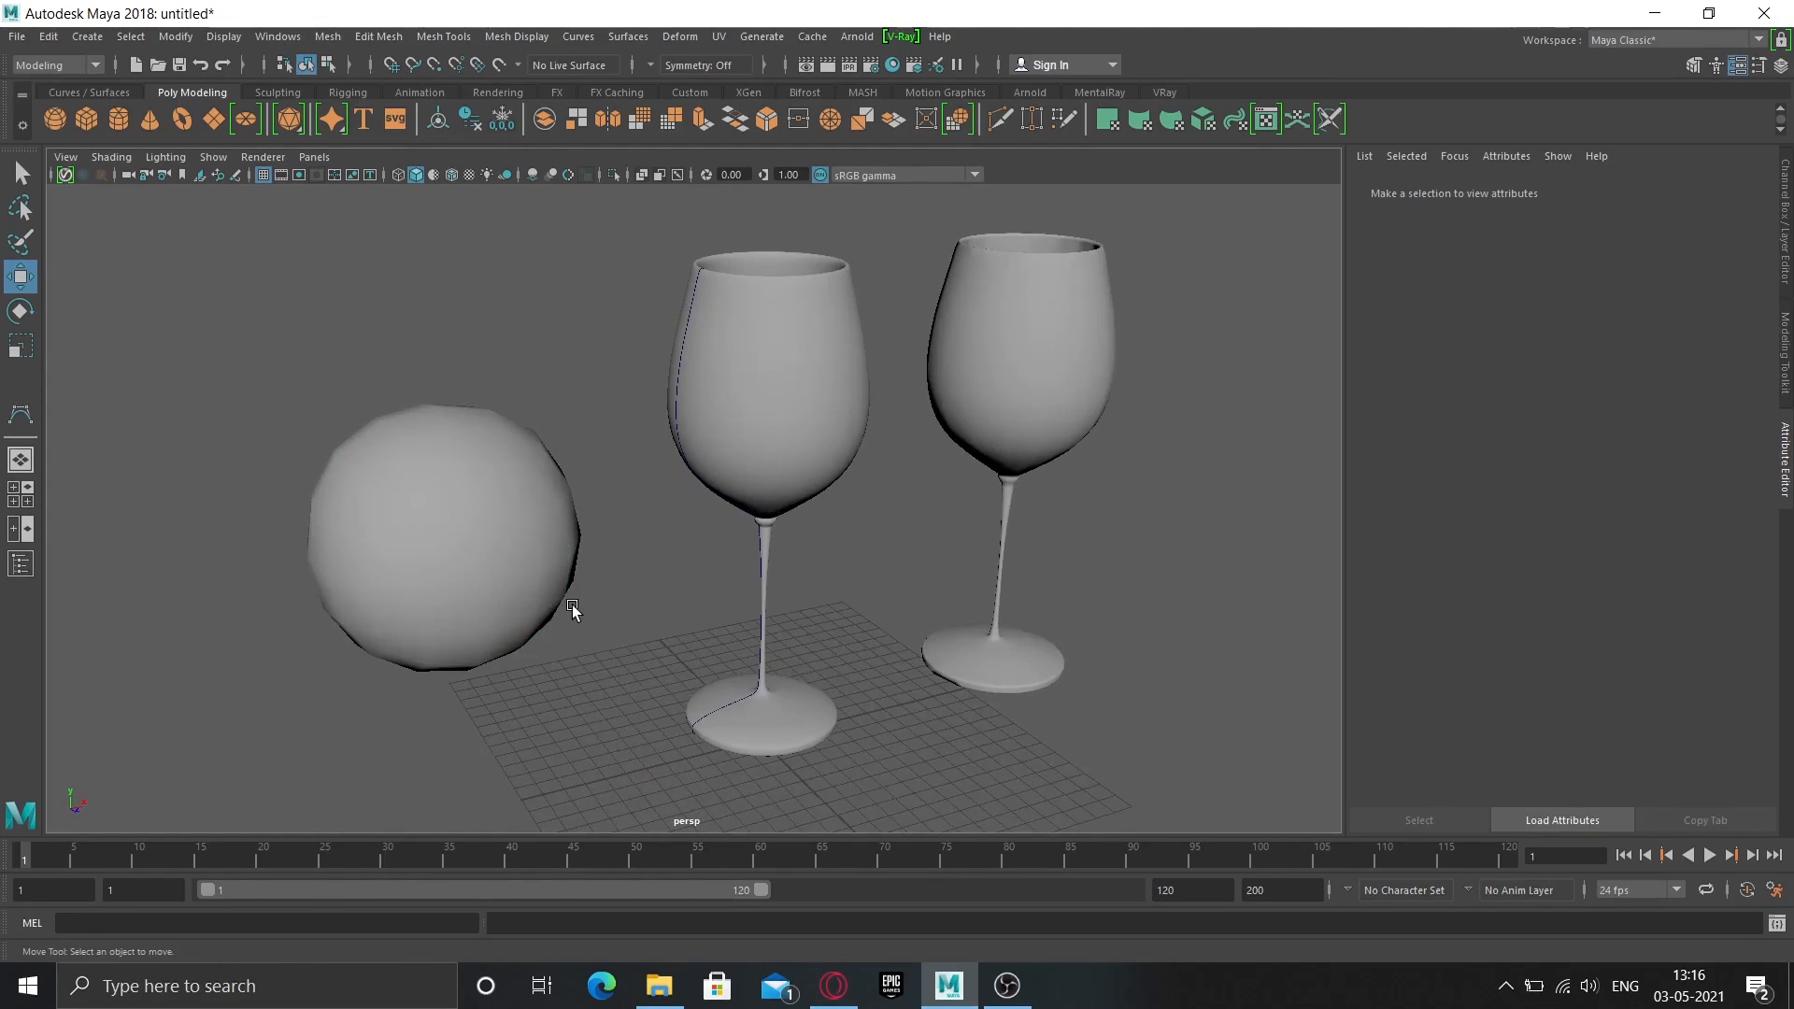
alt+drag(572, 604, 517, 609)
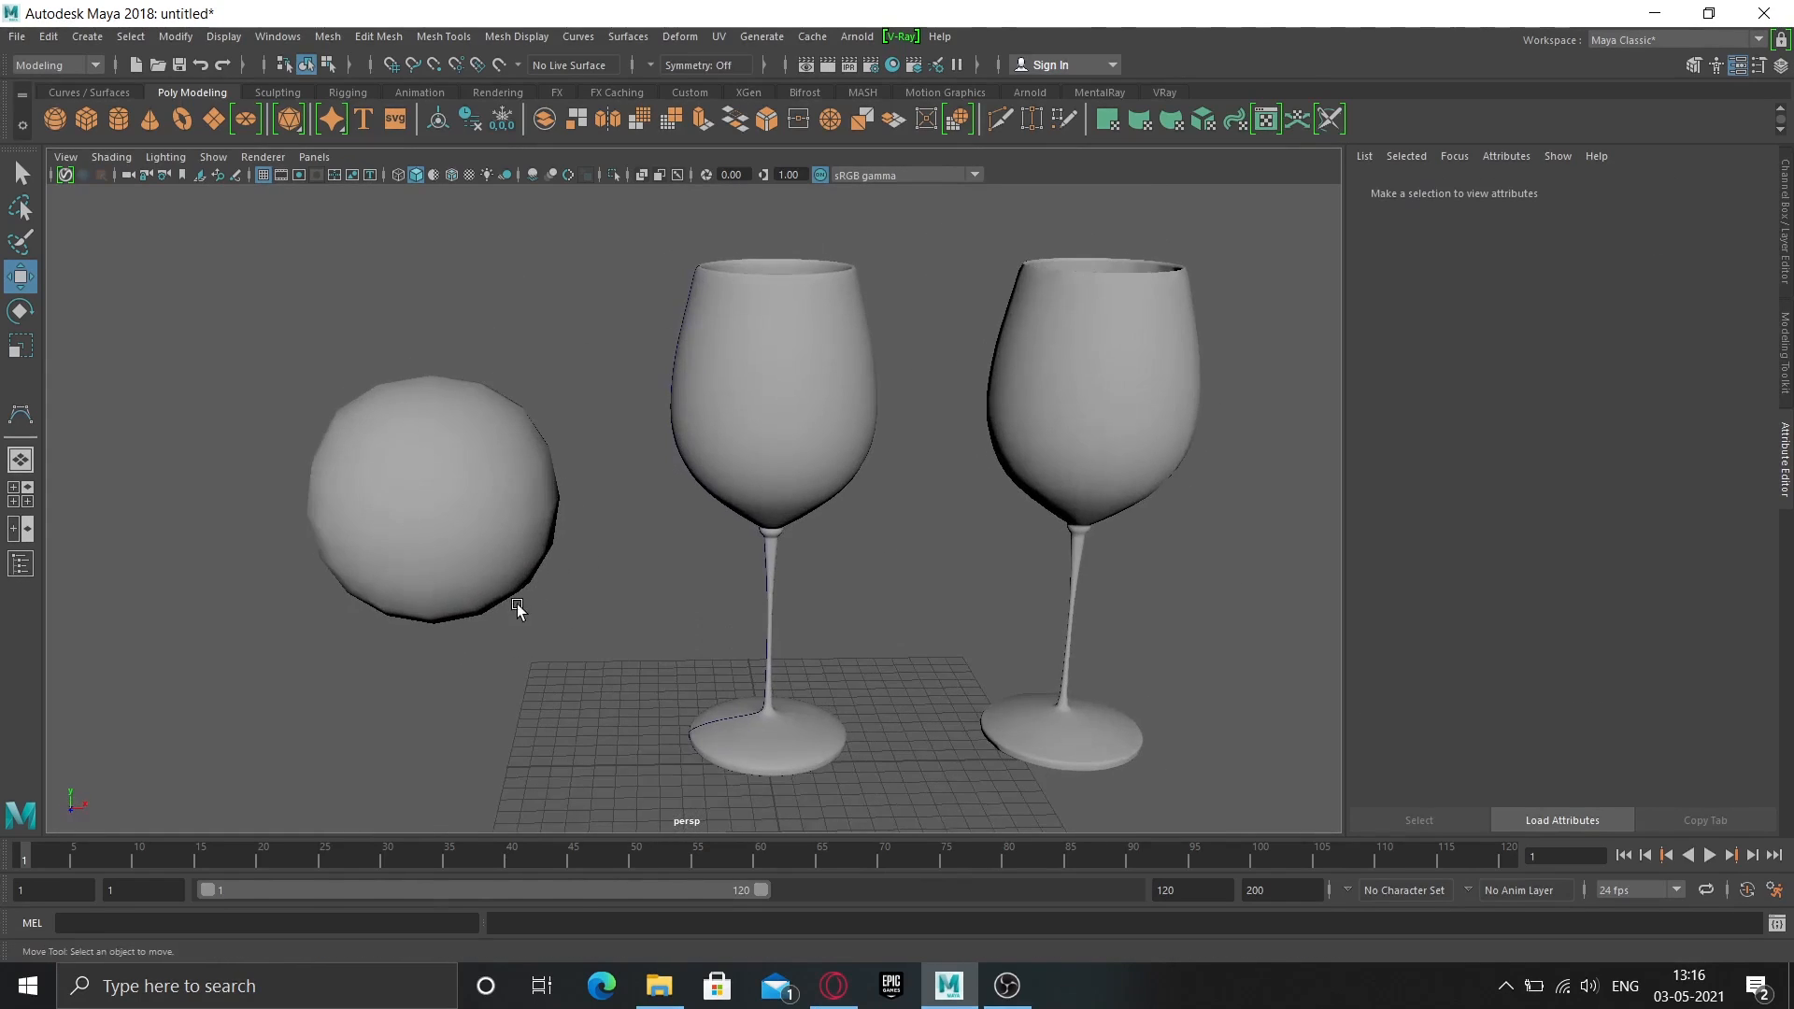
click(501, 583)
key(Delete)
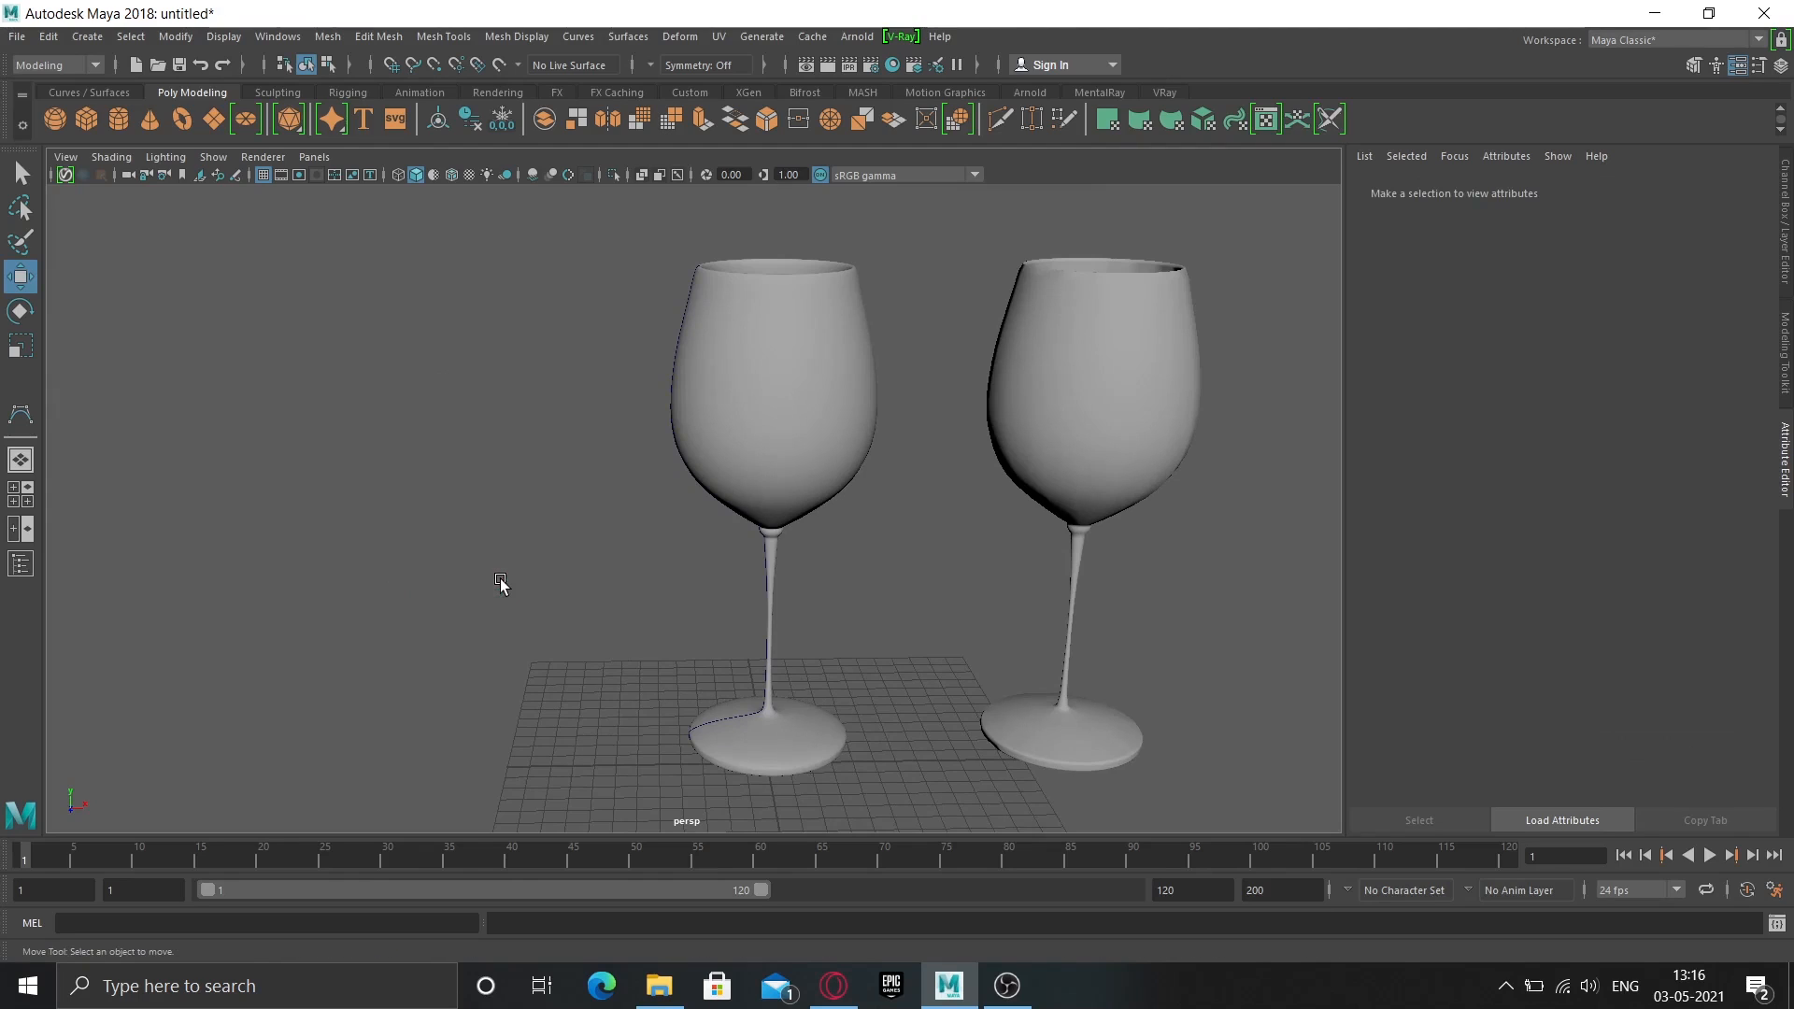
Turn on smooth mesh preview for the polygon glass and clear the selection.
alt+drag(1000, 536, 827, 550)
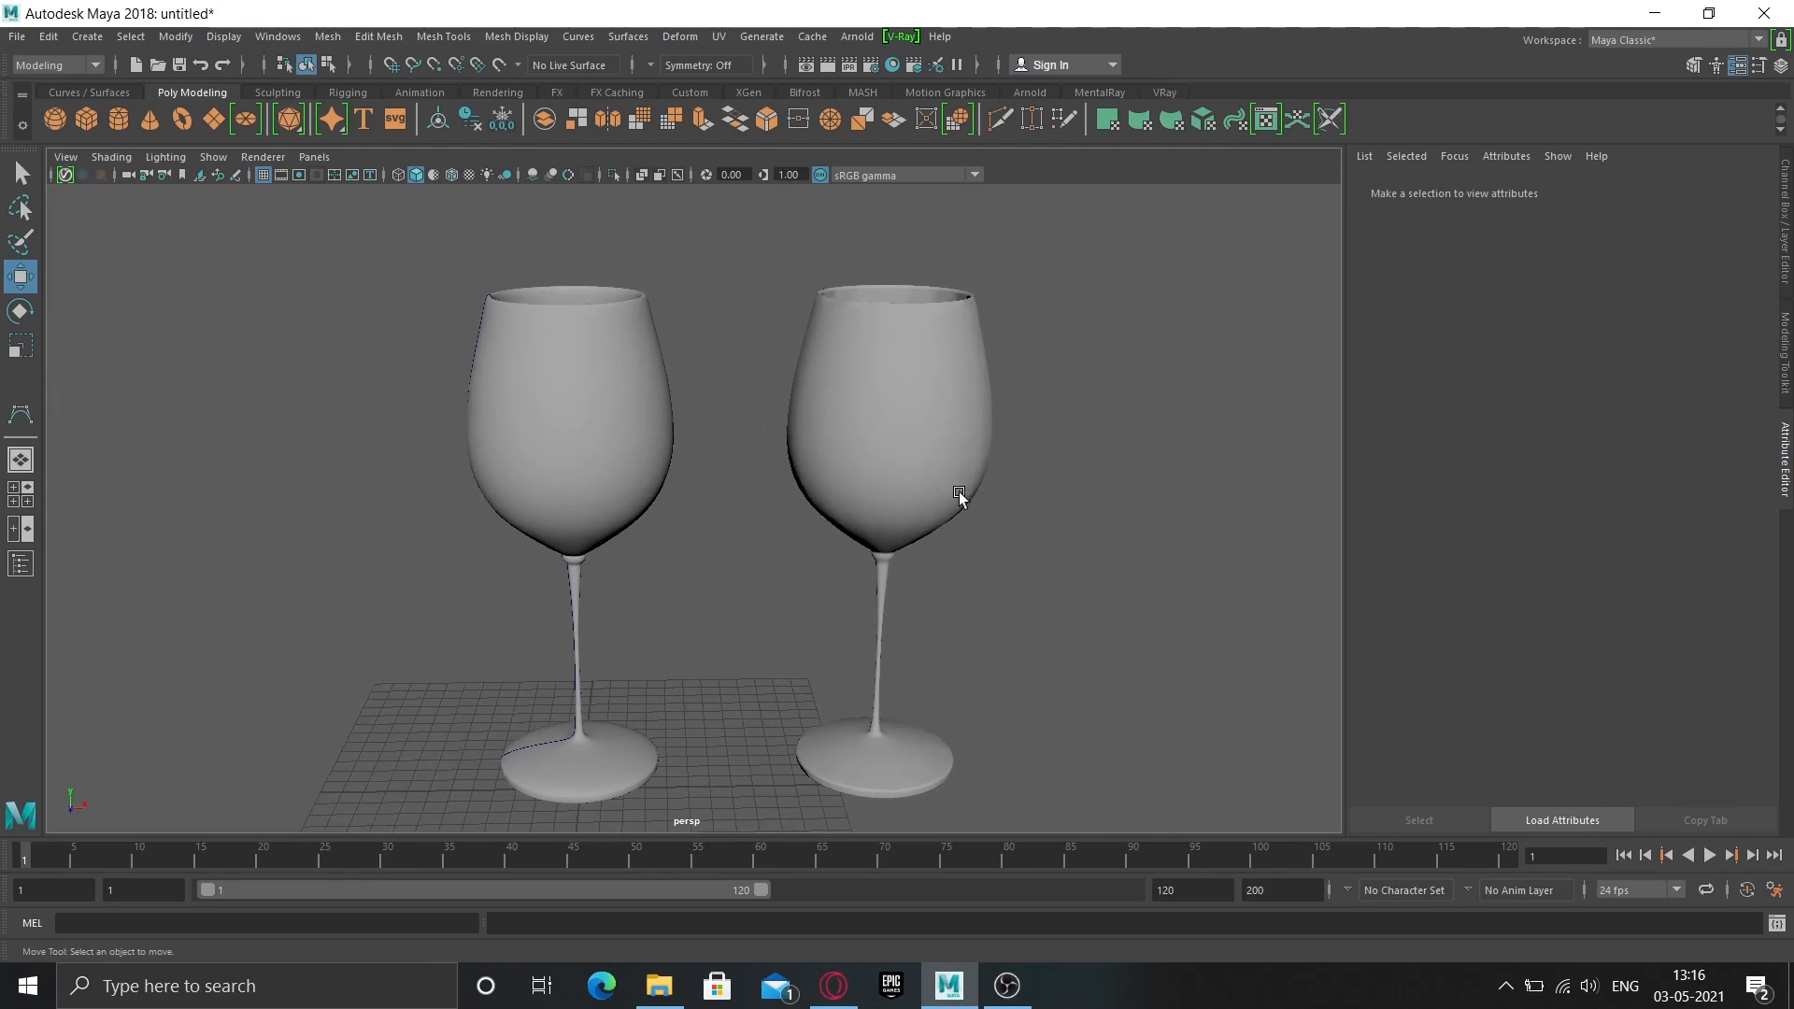
click(889, 410)
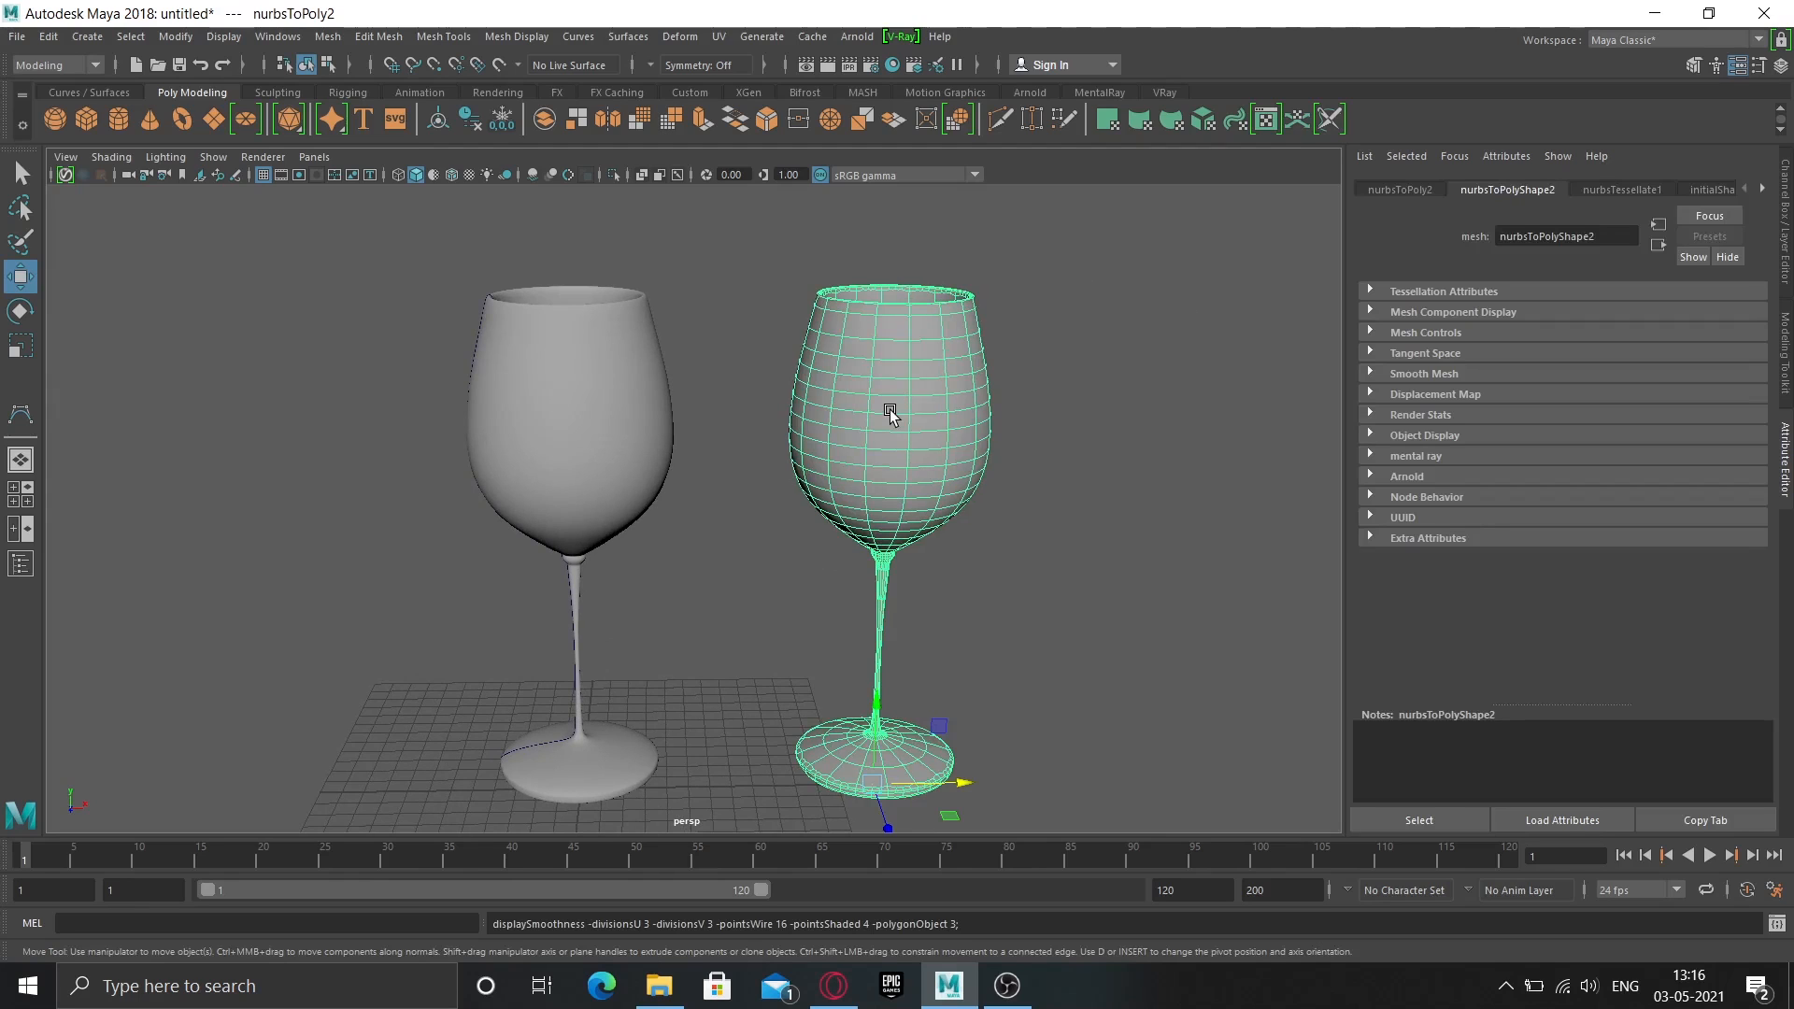
click(1025, 393)
Examine the smoothed polygon glass up close and compare its bowl with the original surface.
scroll(1026, 396, up, 2)
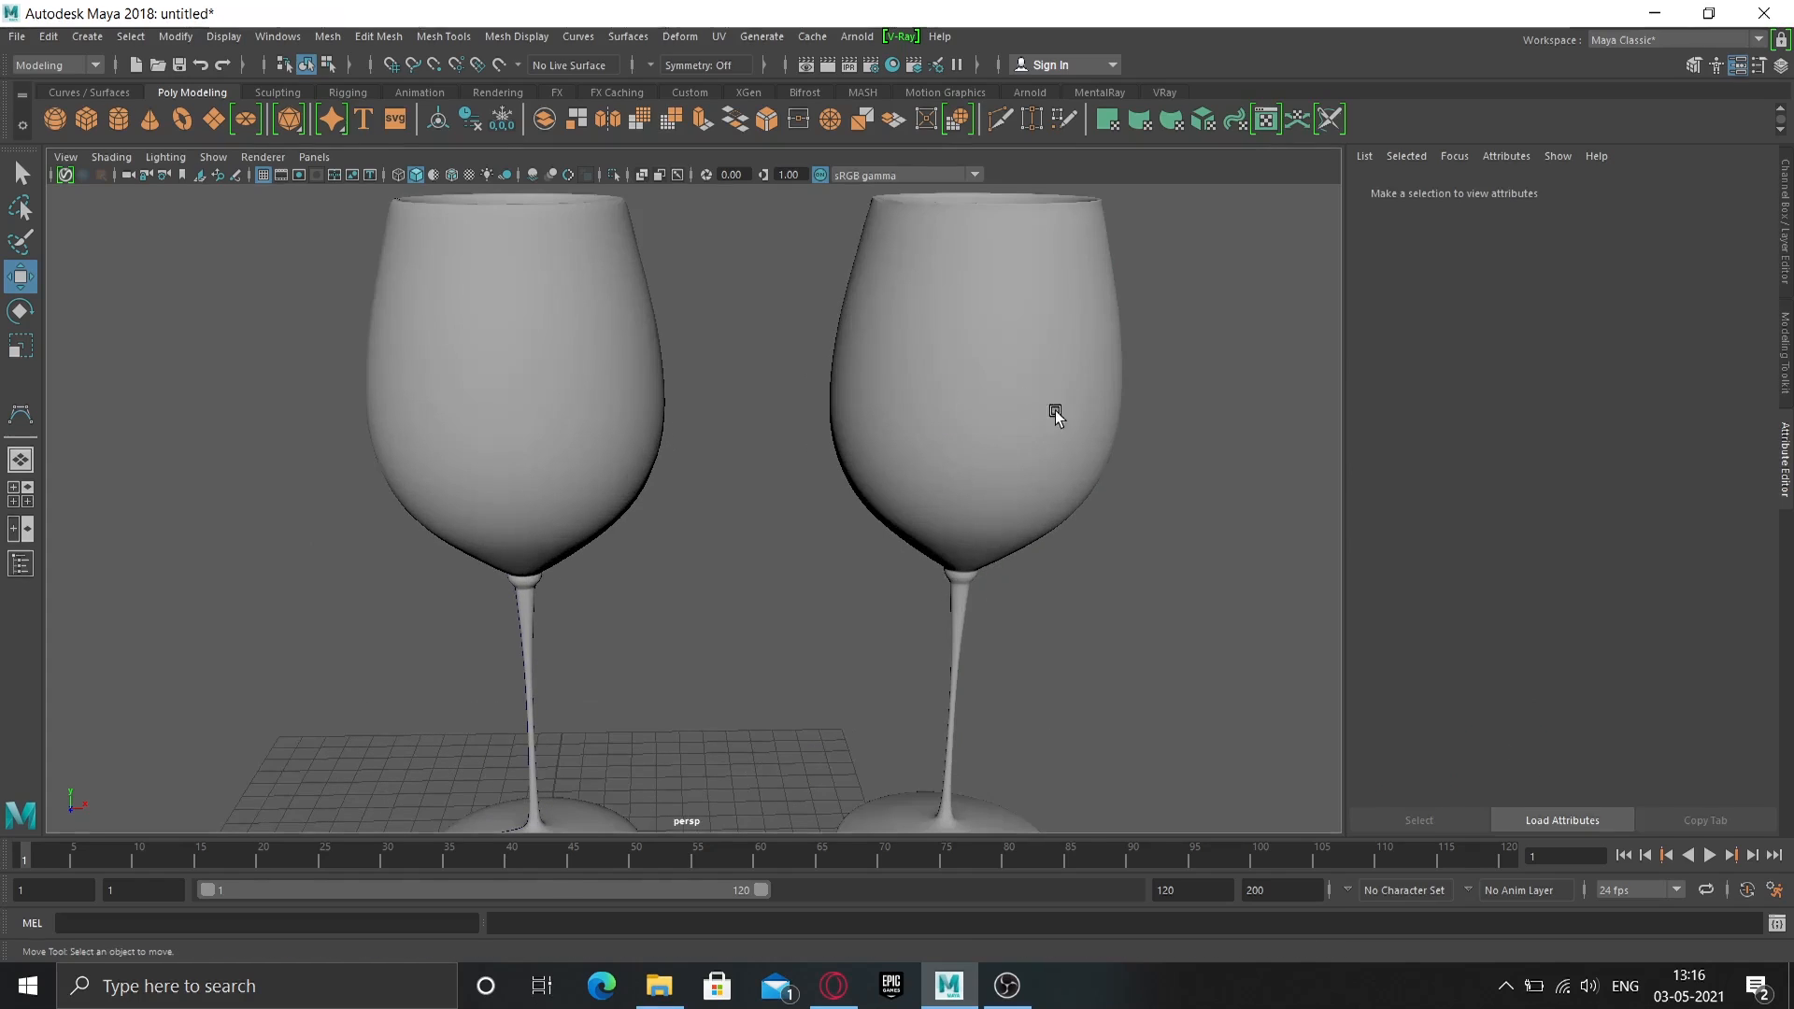
scroll(954, 516, up, 3)
alt+middle_drag(953, 516, 909, 533)
alt+drag(715, 485, 656, 477)
scroll(813, 494, up, 3)
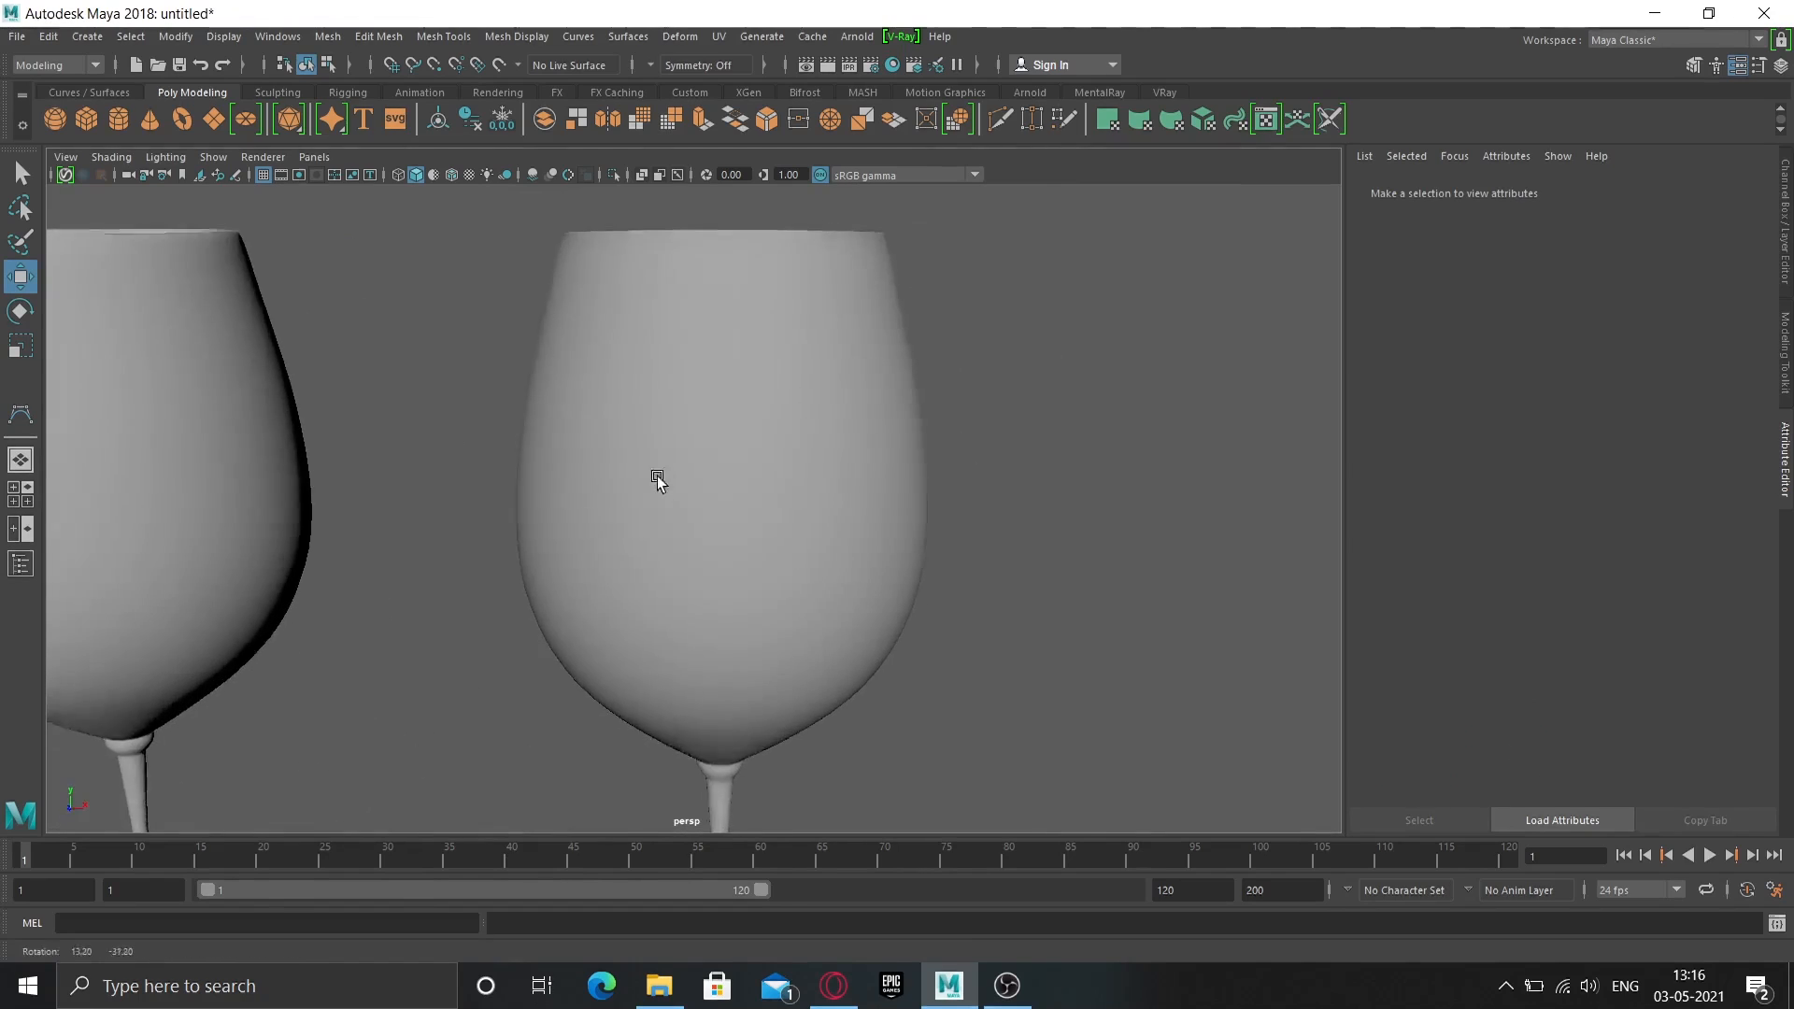
scroll(645, 453, down, 4)
alt+drag(726, 551, 560, 653)
scroll(503, 613, down, 5)
alt+middle_drag(502, 613, 441, 659)
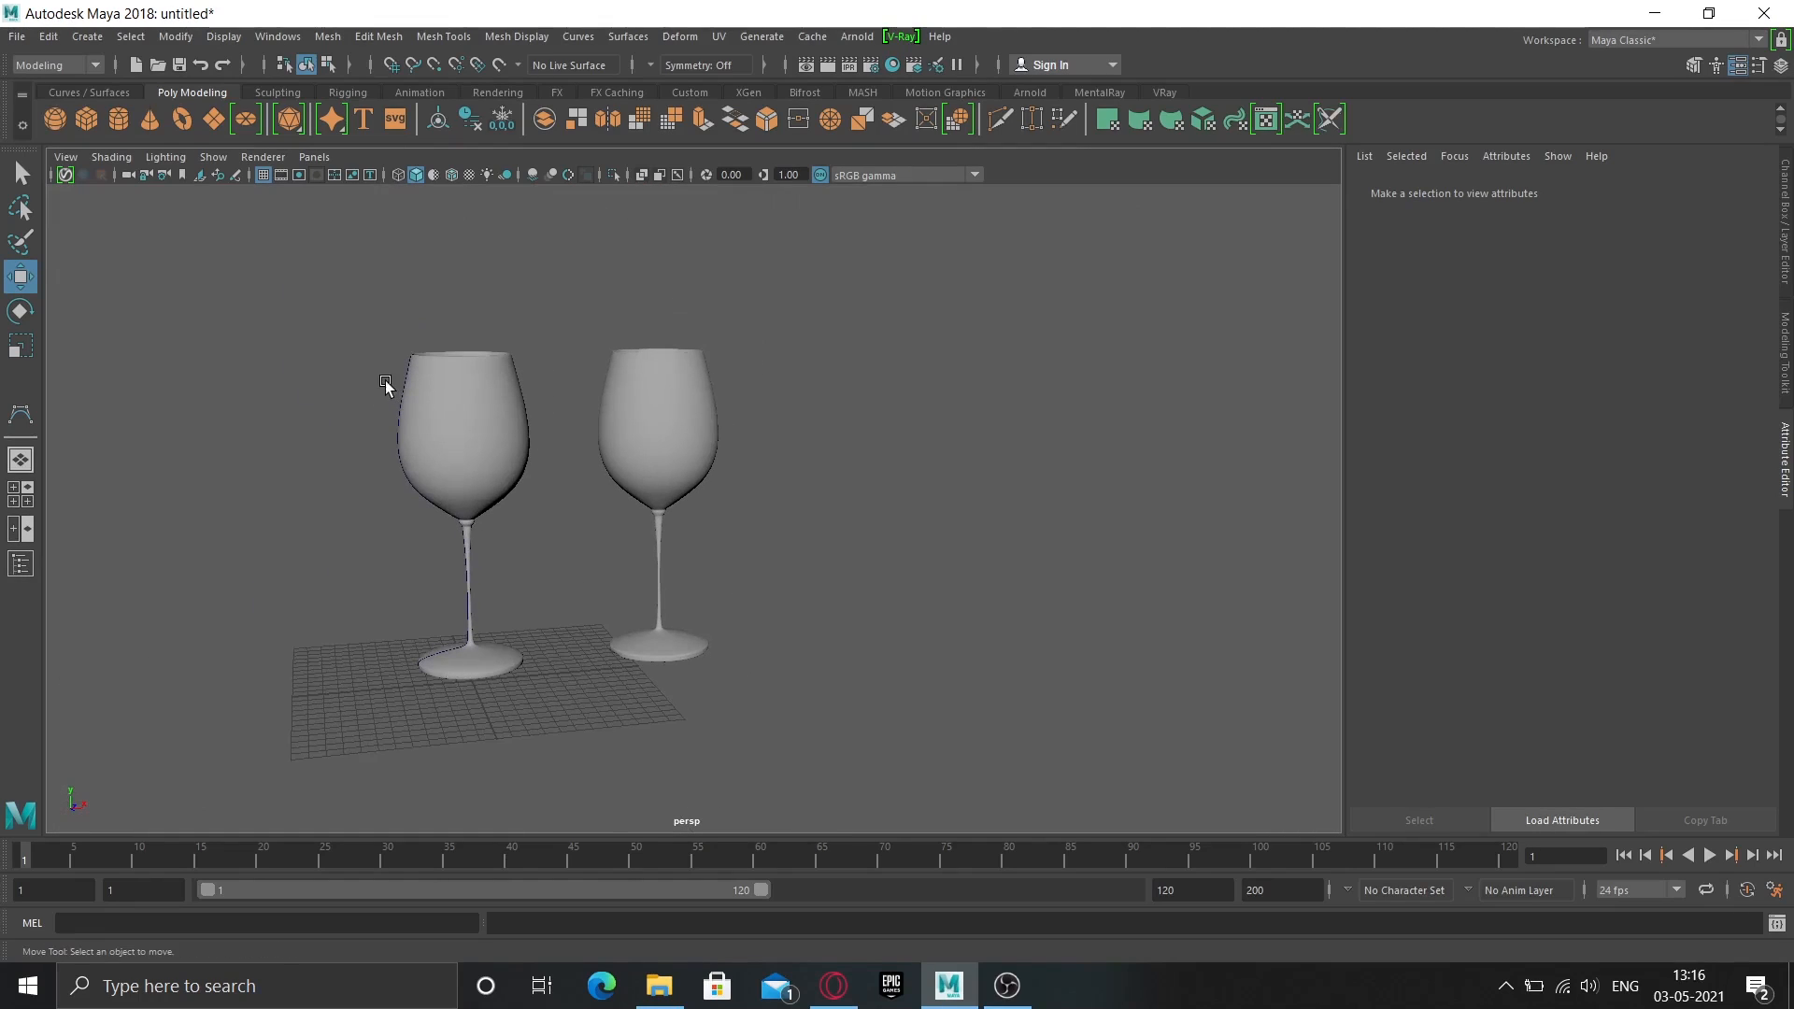
Delete the original revolved glass with its profile curve, and move the polygon glass along X to about -0.8 at the grid's center.
drag(326, 365, 542, 799)
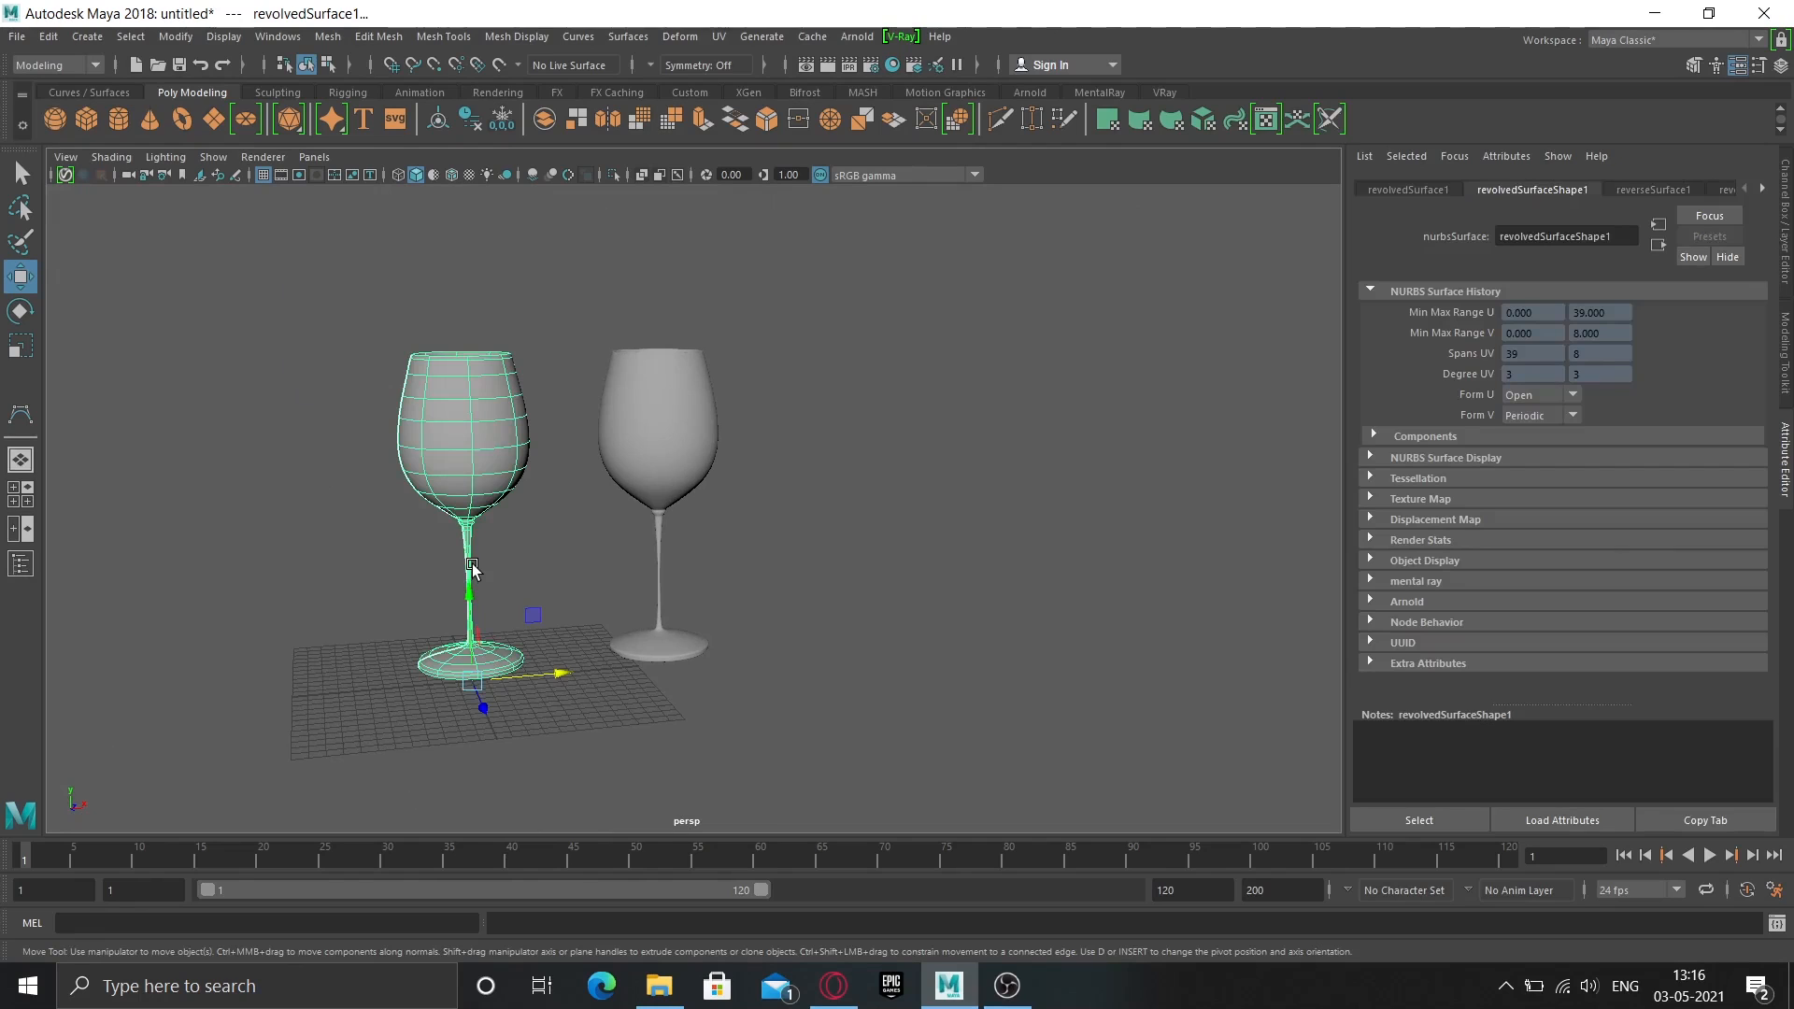
key(Delete)
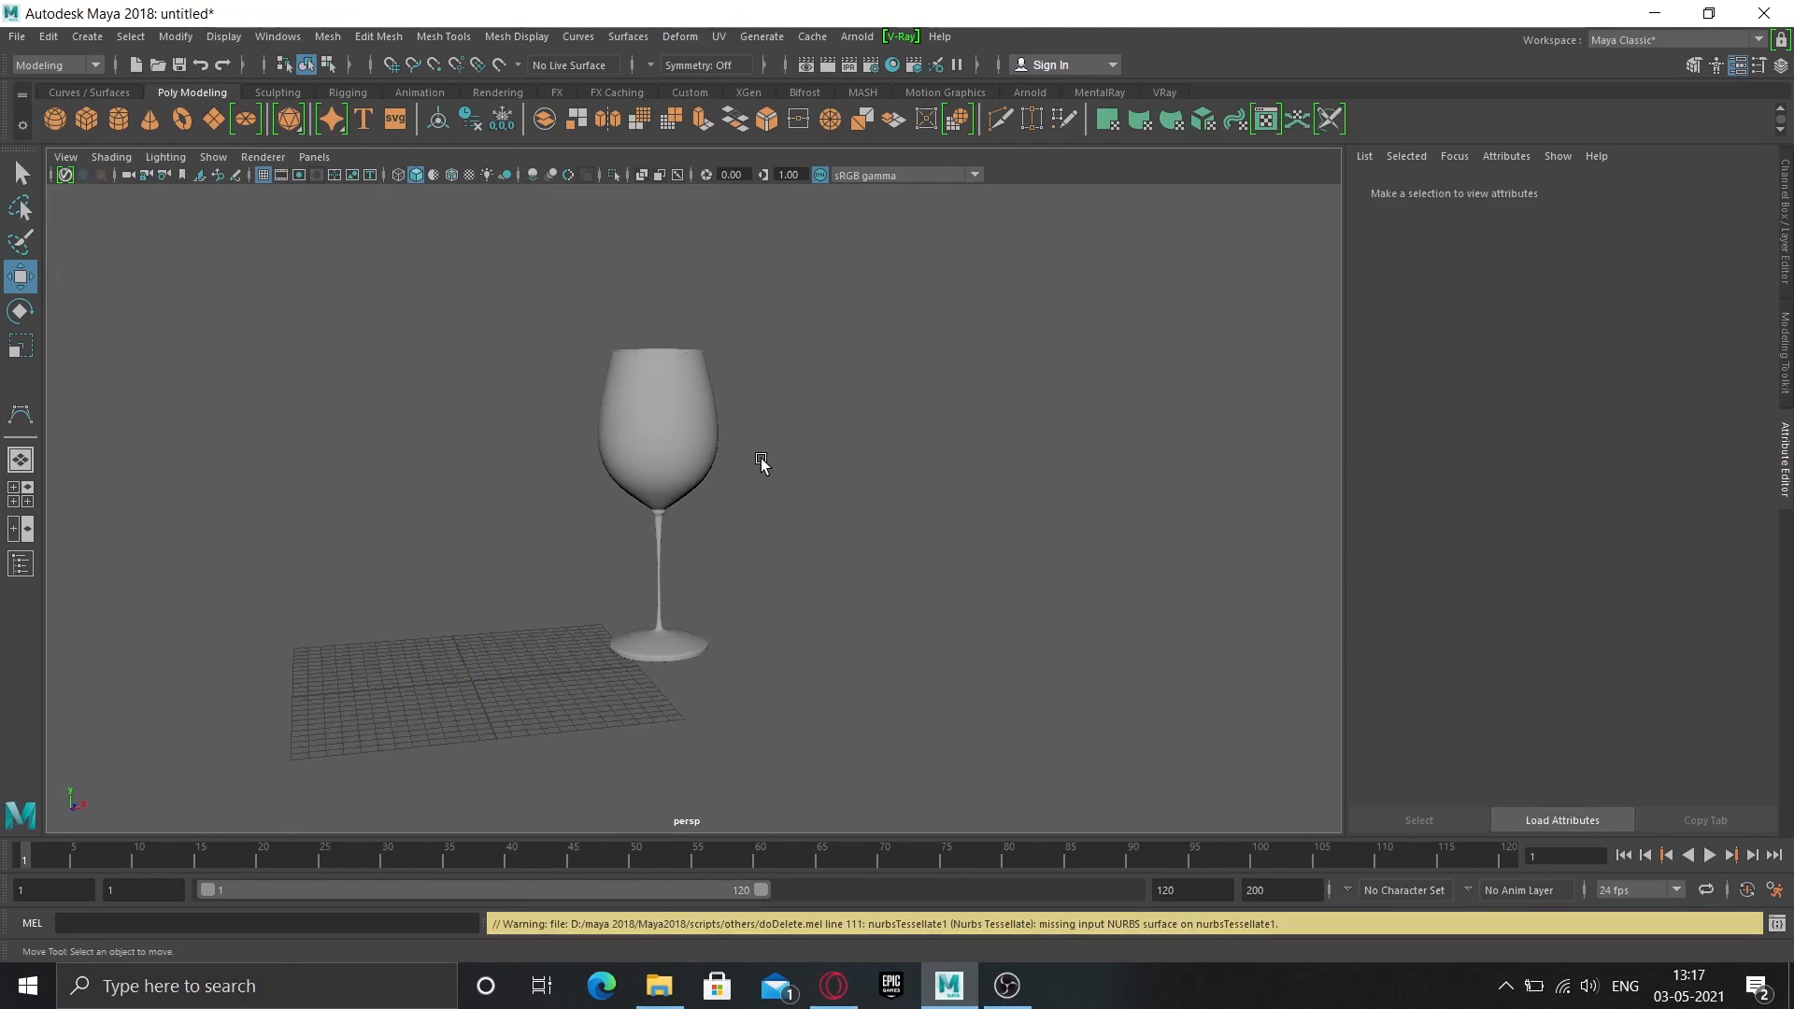
click(703, 443)
drag(742, 683, 562, 712)
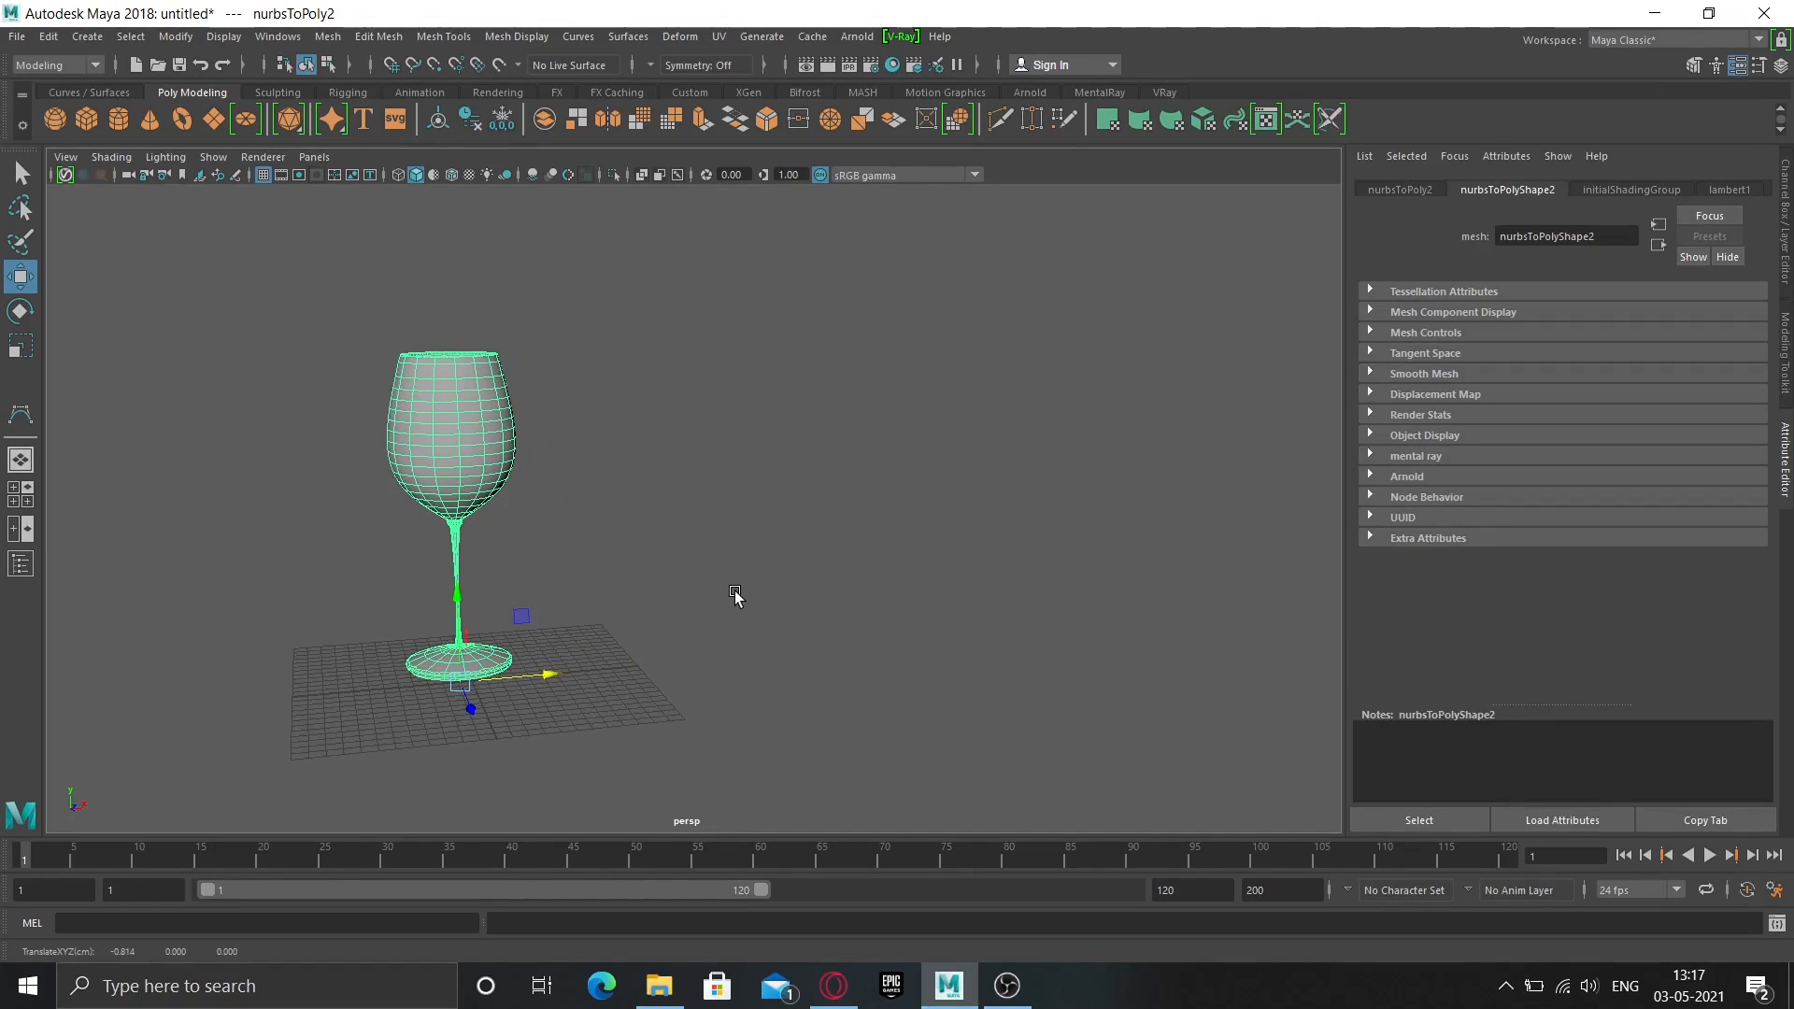
mouse_move(420, 617)
alt+mouse_down()
mouse_move(448, 642)
mouse_move(483, 621)
mouse_move(448, 606)
alt+mouse_up()
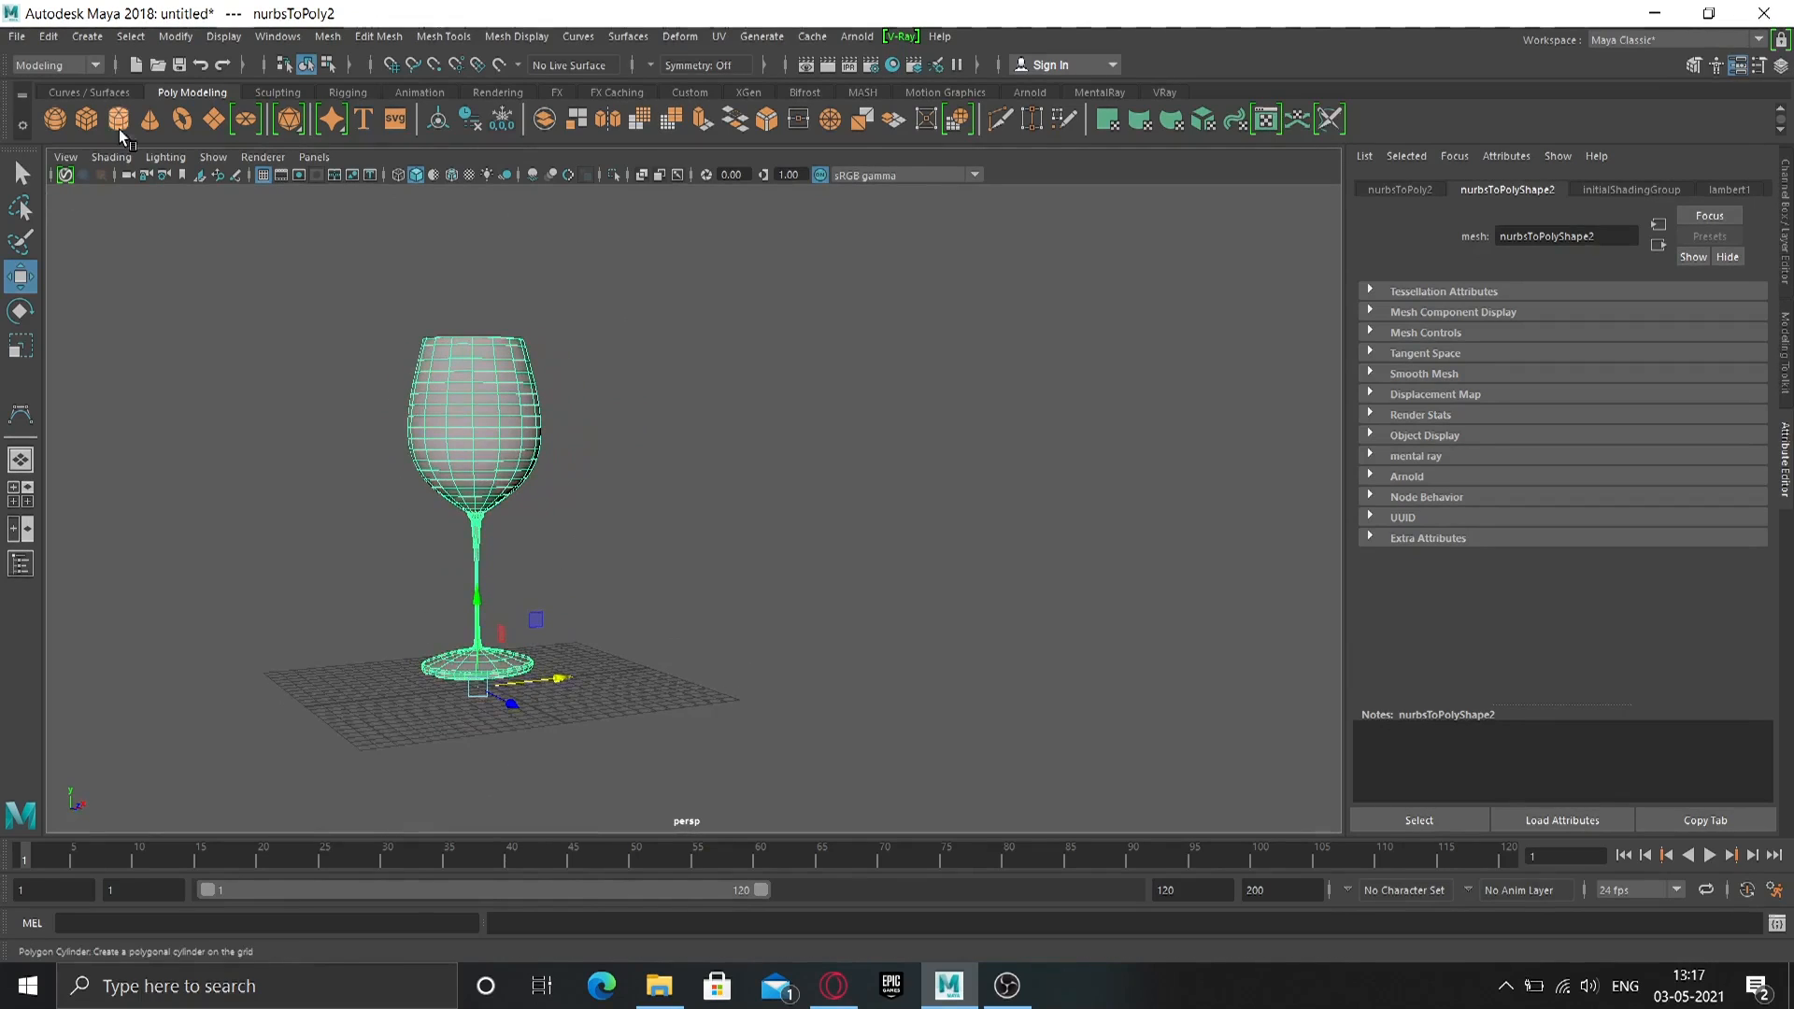
Create a polygon cube, move it along X to about 21.5 beside the glass, and inspect it up close.
click(98, 115)
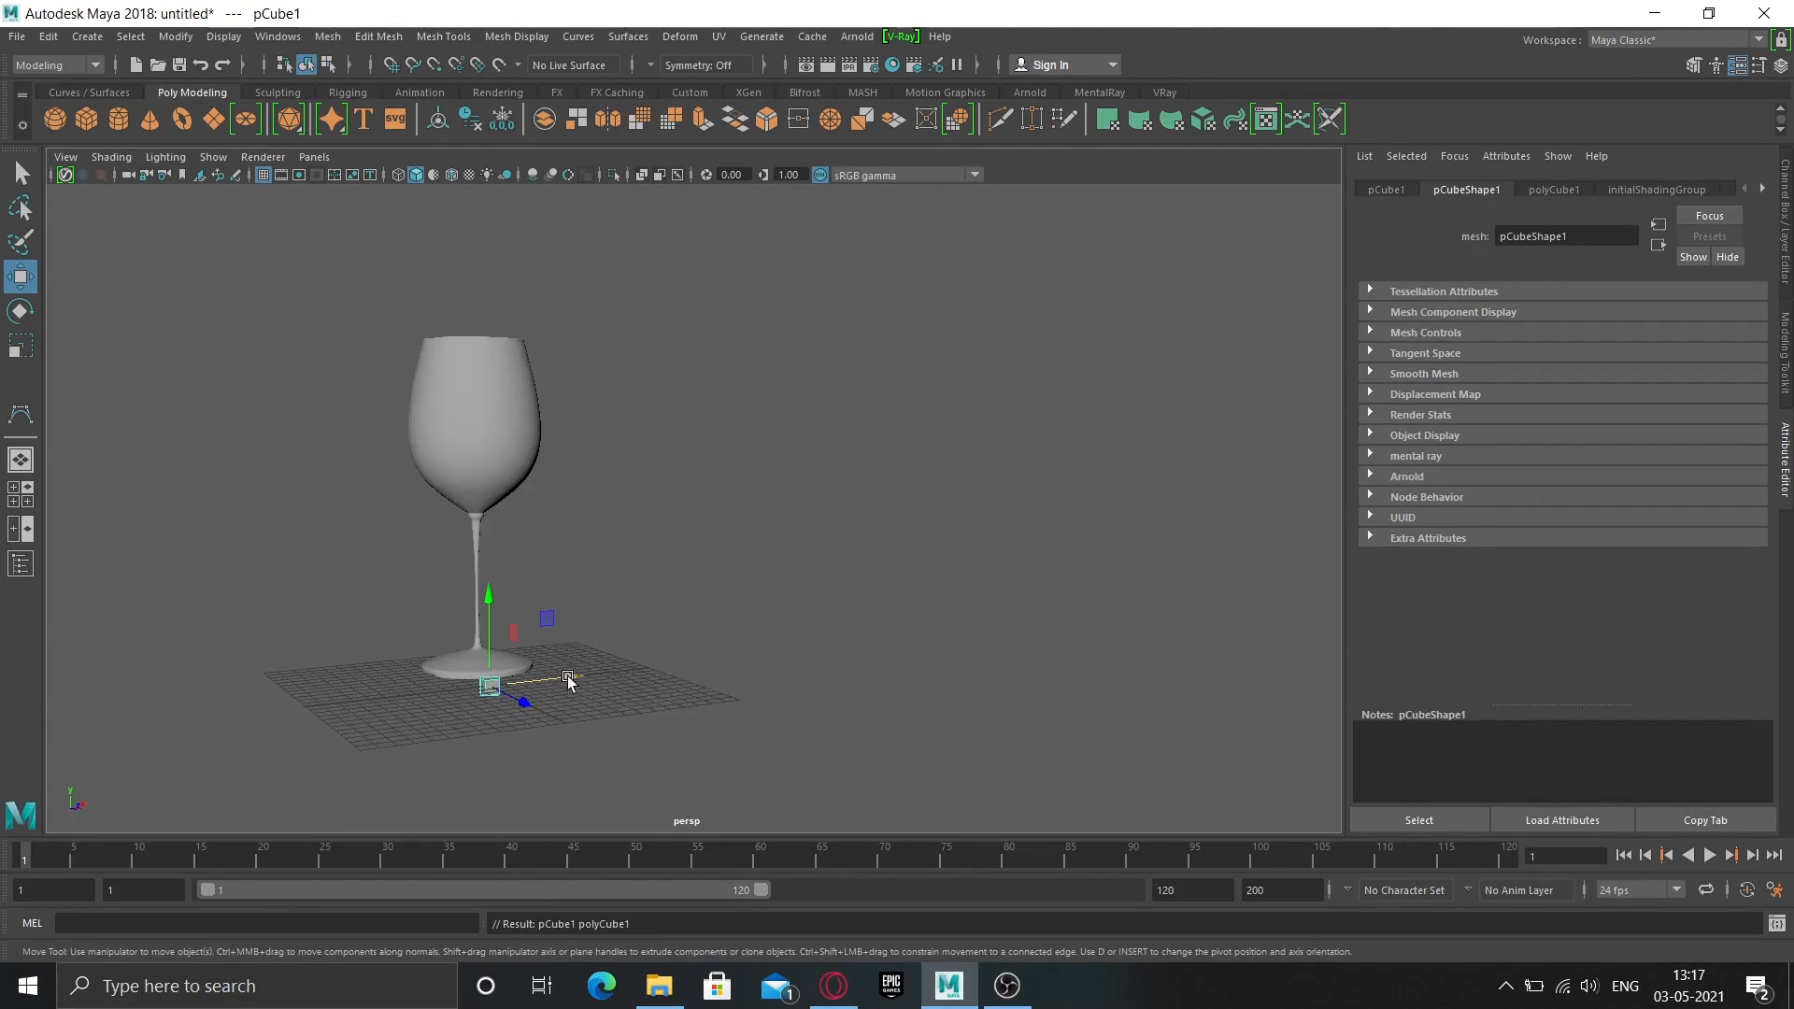
drag(567, 679, 824, 649)
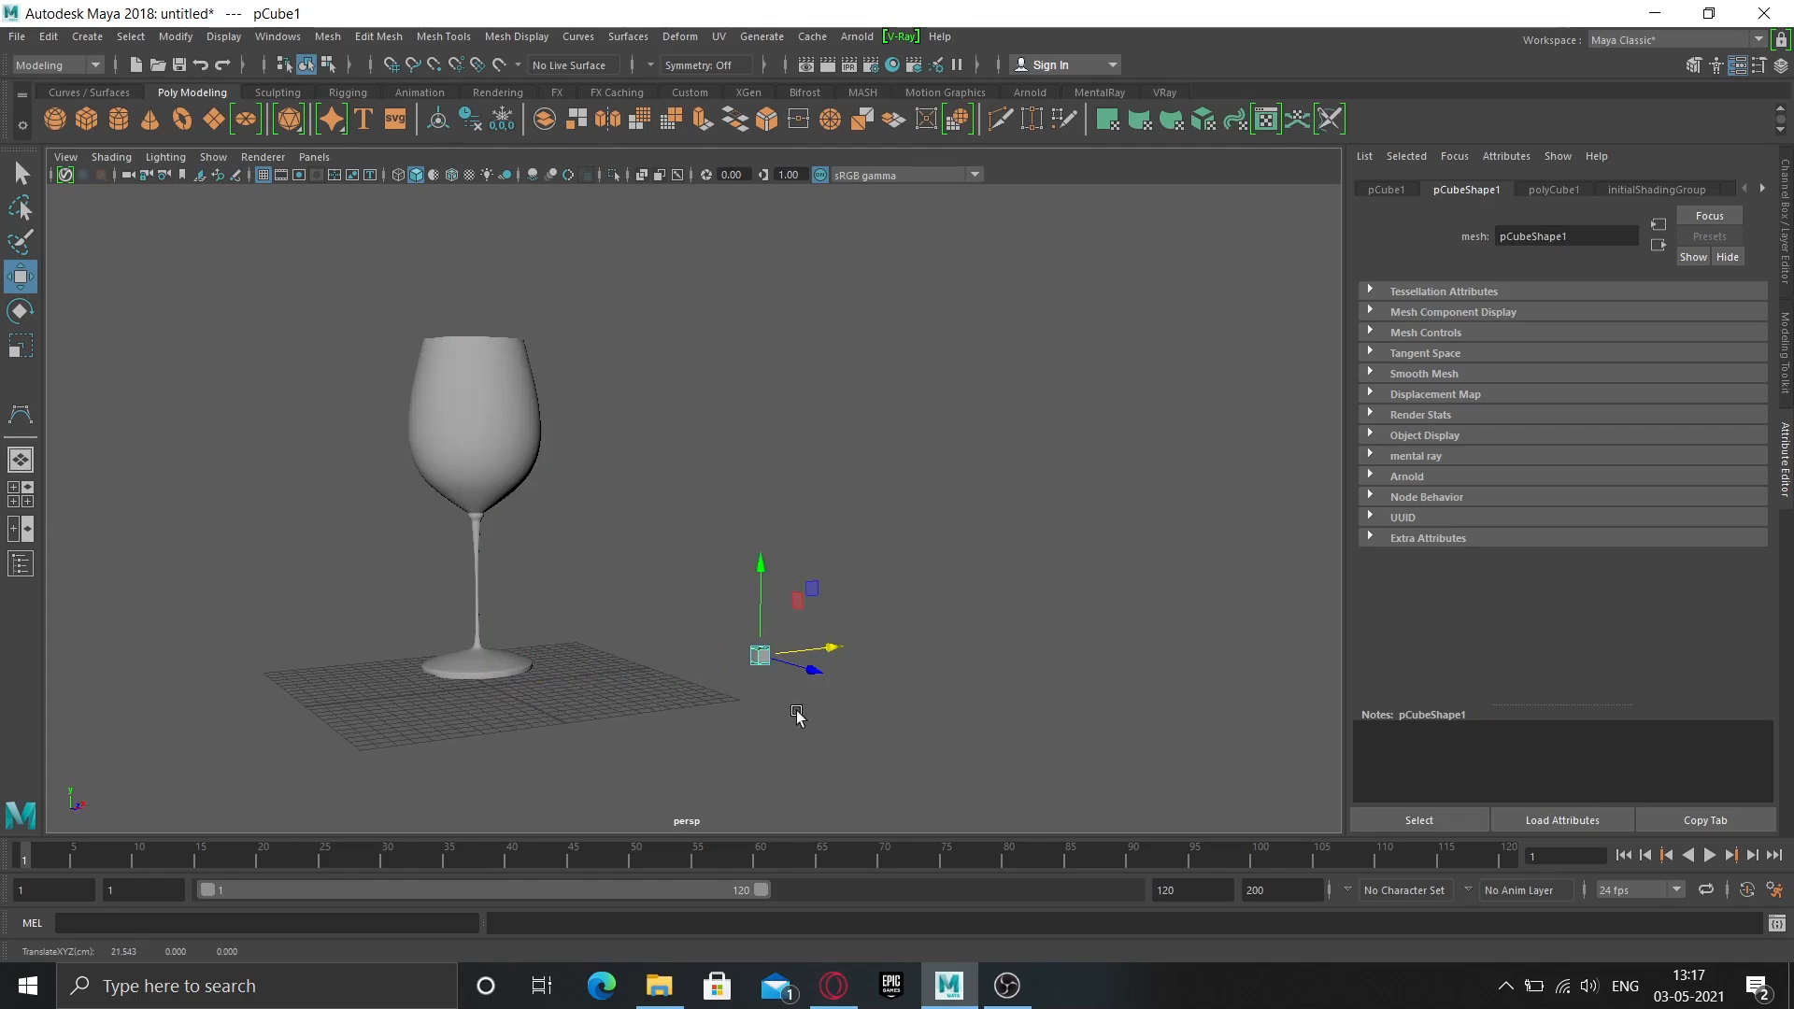
mouse_move(713, 699)
alt+mouse_down()
mouse_move(777, 749)
mouse_move(729, 757)
mouse_move(765, 724)
mouse_move(789, 741)
mouse_move(745, 682)
mouse_move(757, 660)
mouse_move(794, 726)
mouse_move(730, 750)
mouse_move(731, 690)
alt+mouse_up()
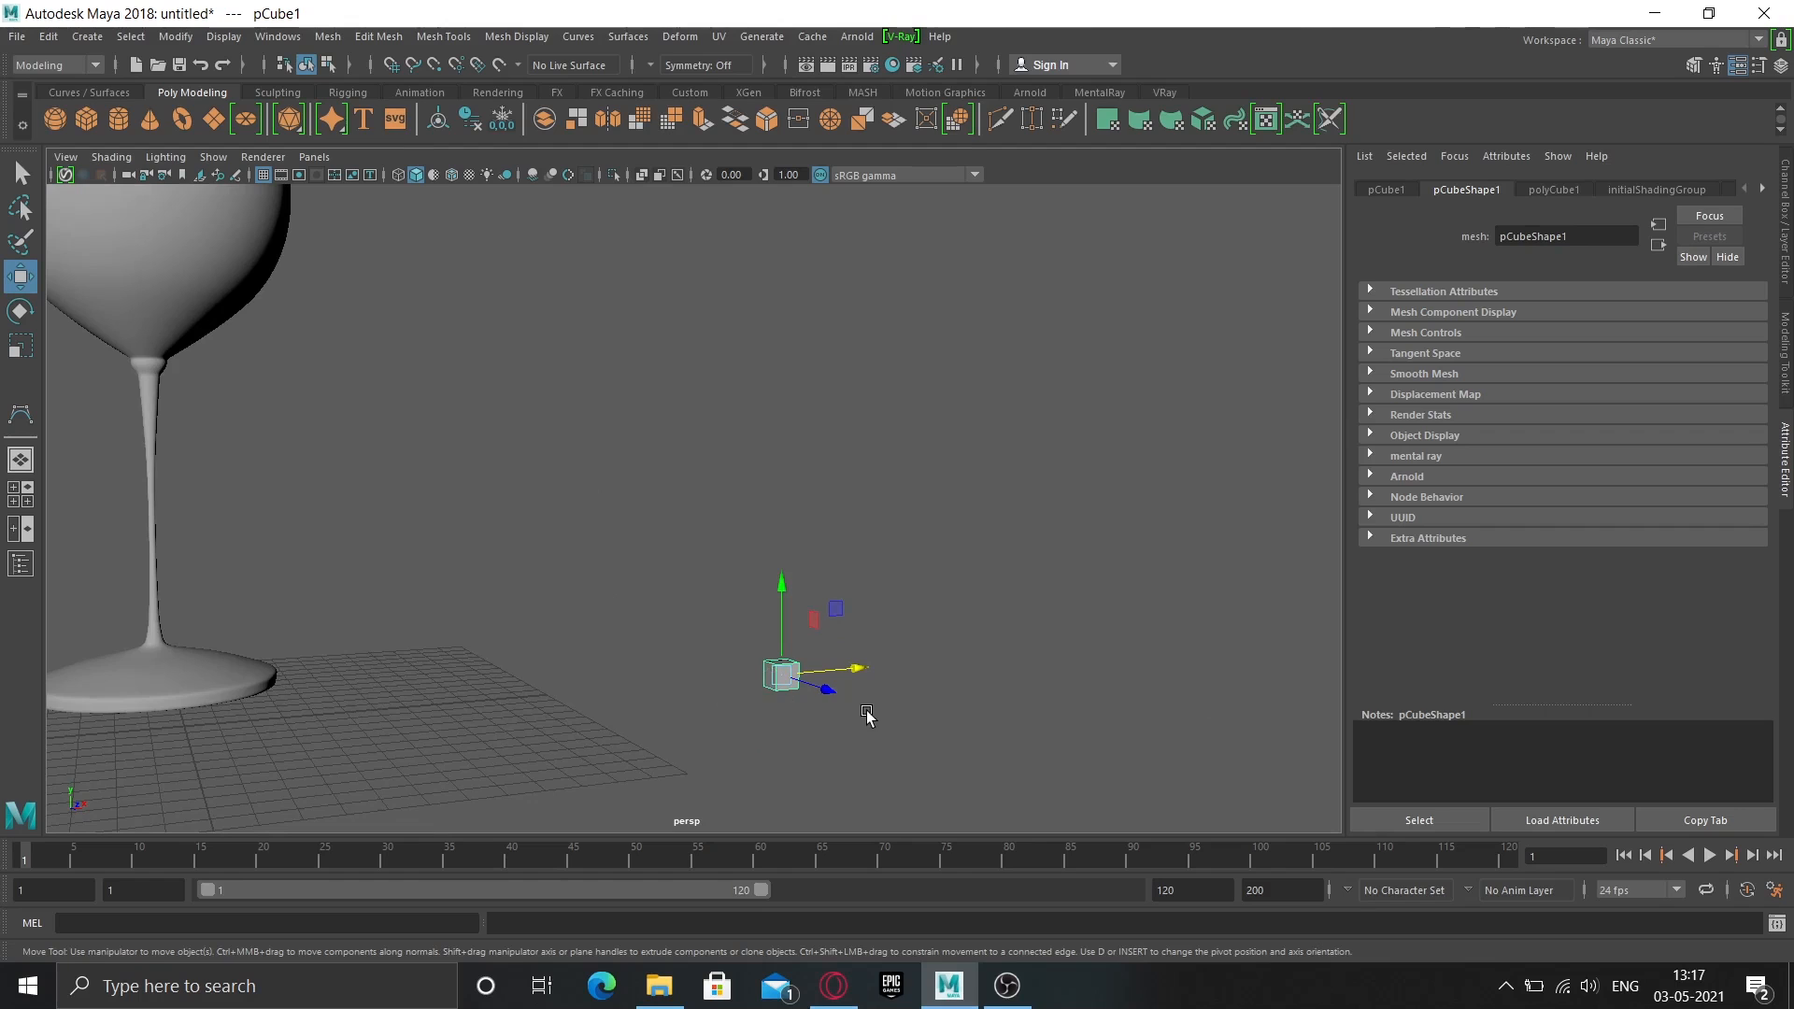
key(f)
scroll(775, 722, down, 4)
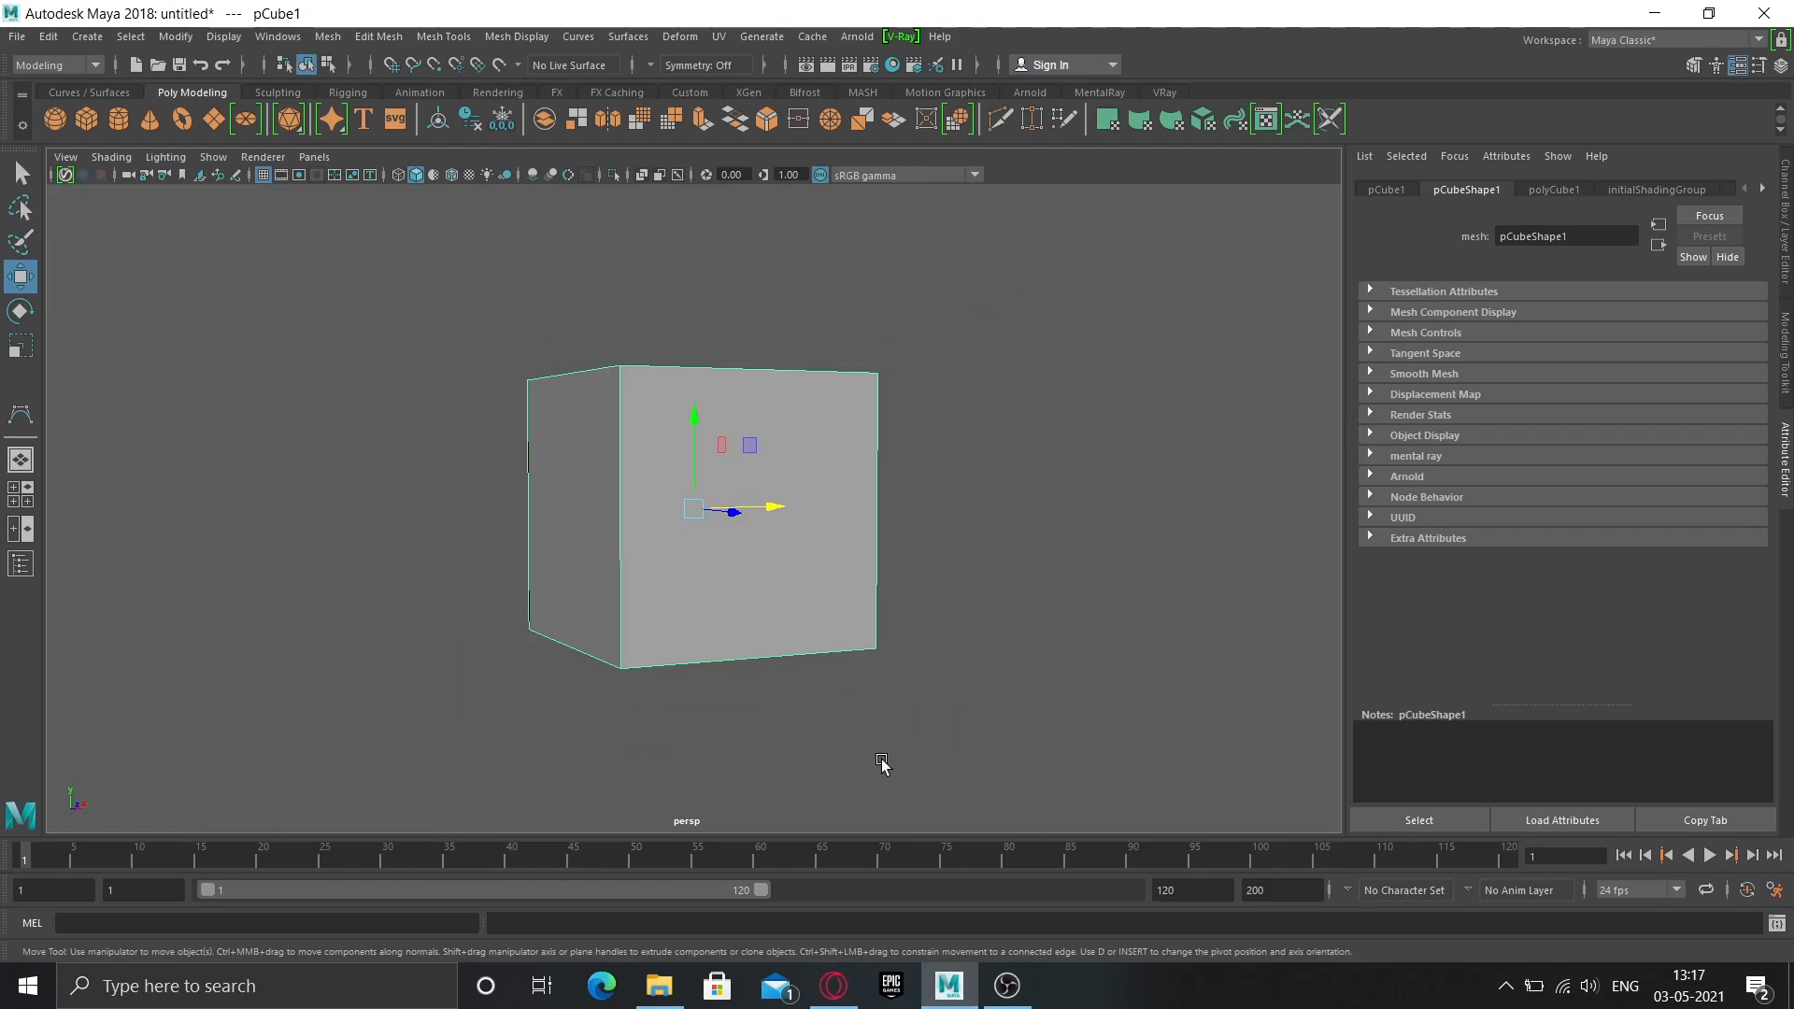
alt+drag(882, 764, 985, 618)
scroll(986, 618, down, 10)
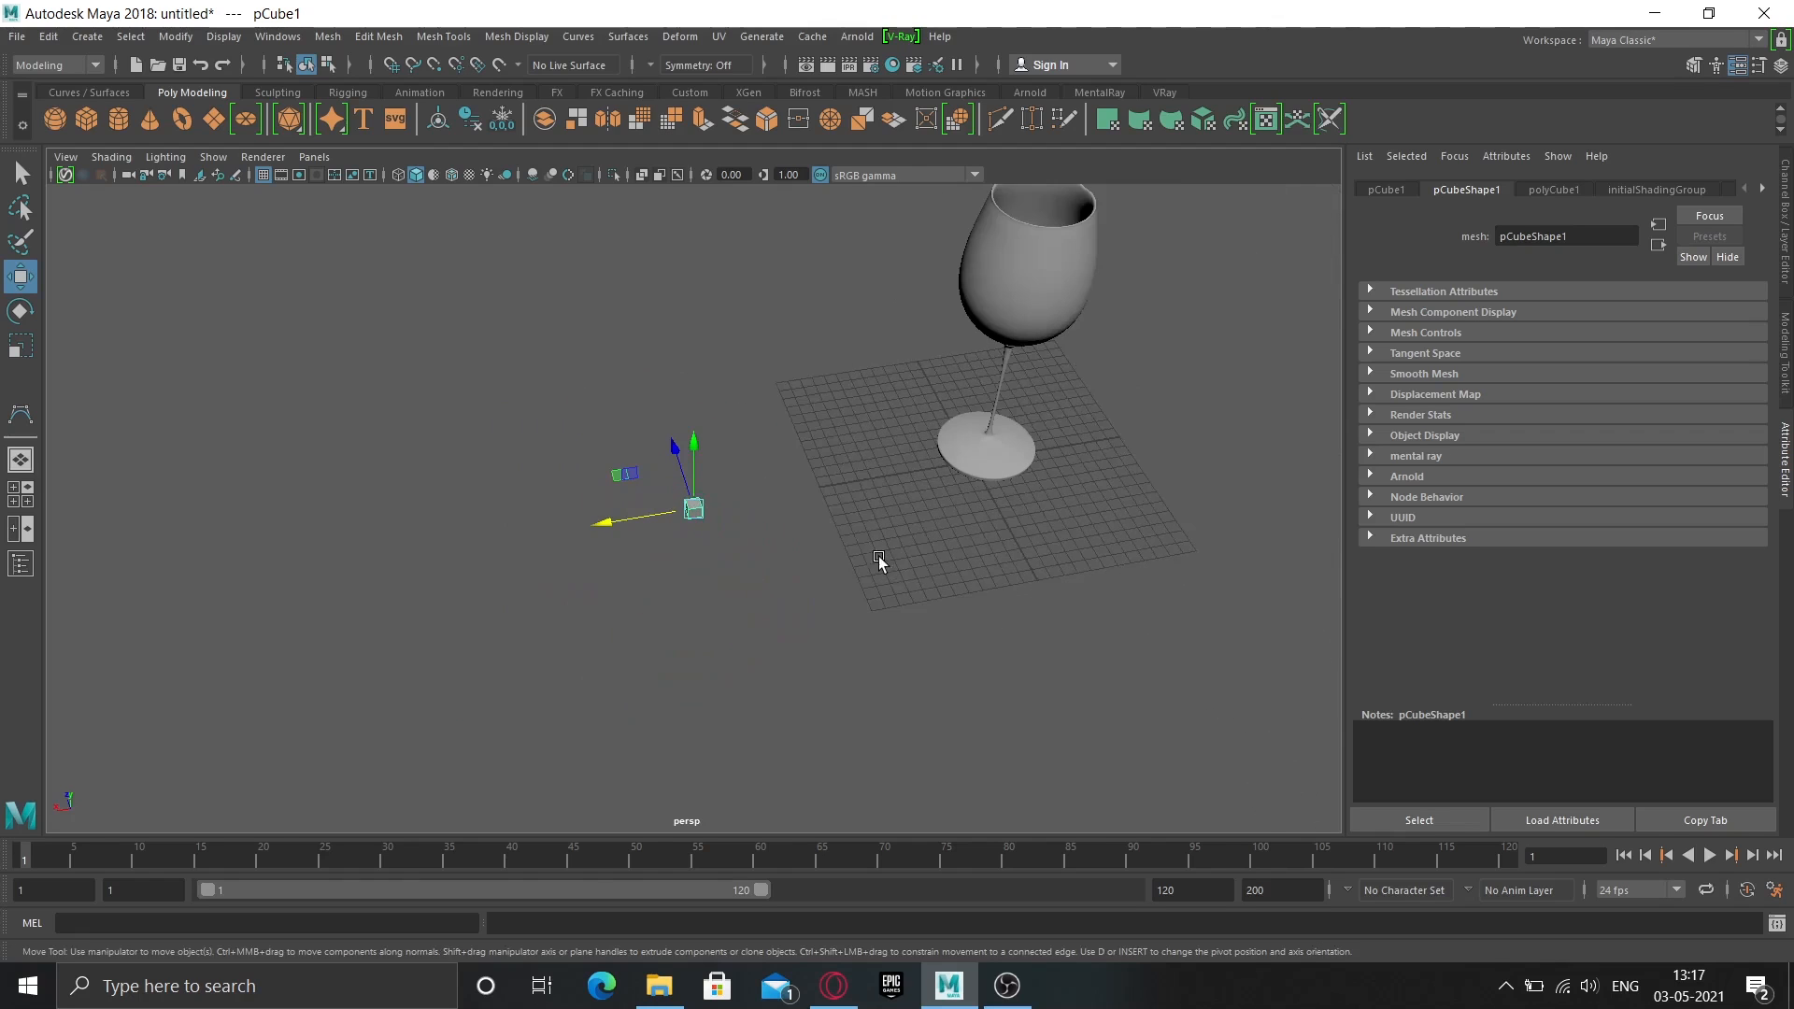
Examine the polygon glass from several angles, both selected with its wireframe shown and with the selection cleared.
alt+drag(879, 559, 710, 554)
alt+middle_drag(710, 553, 520, 661)
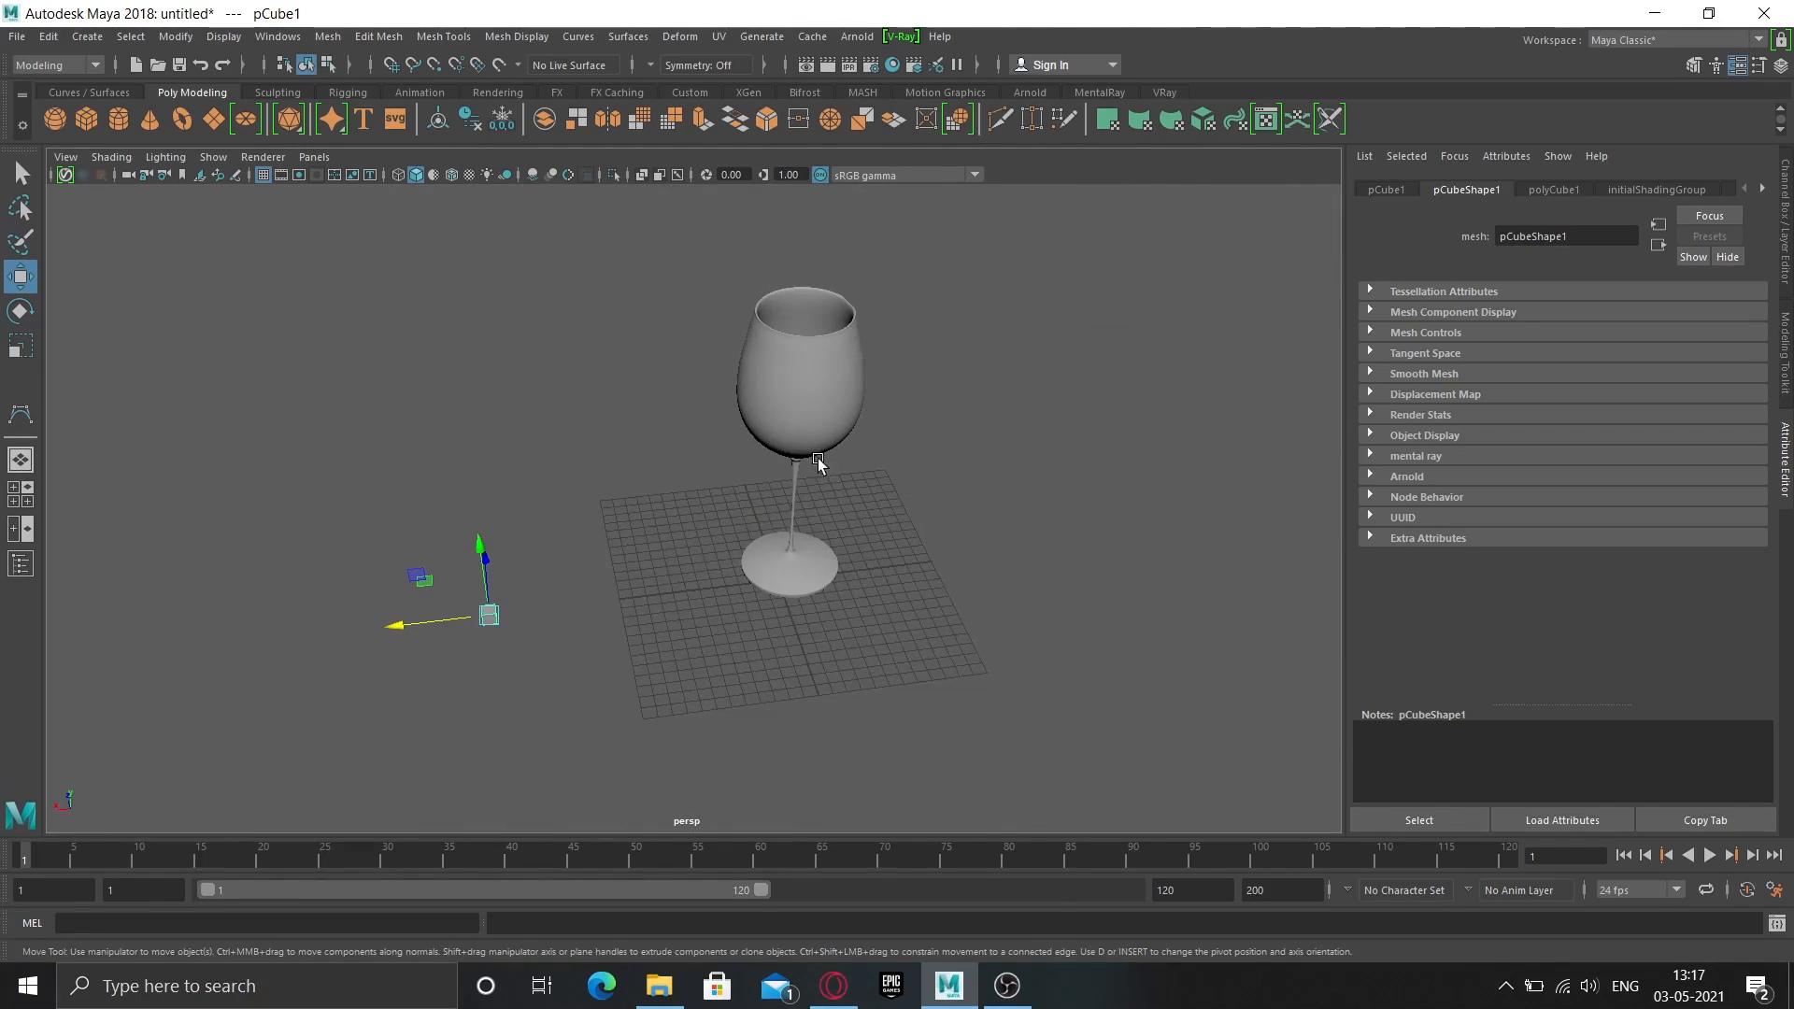
alt+middle_drag(819, 462, 598, 539)
alt+drag(591, 646, 610, 591)
alt+middle_drag(610, 591, 653, 636)
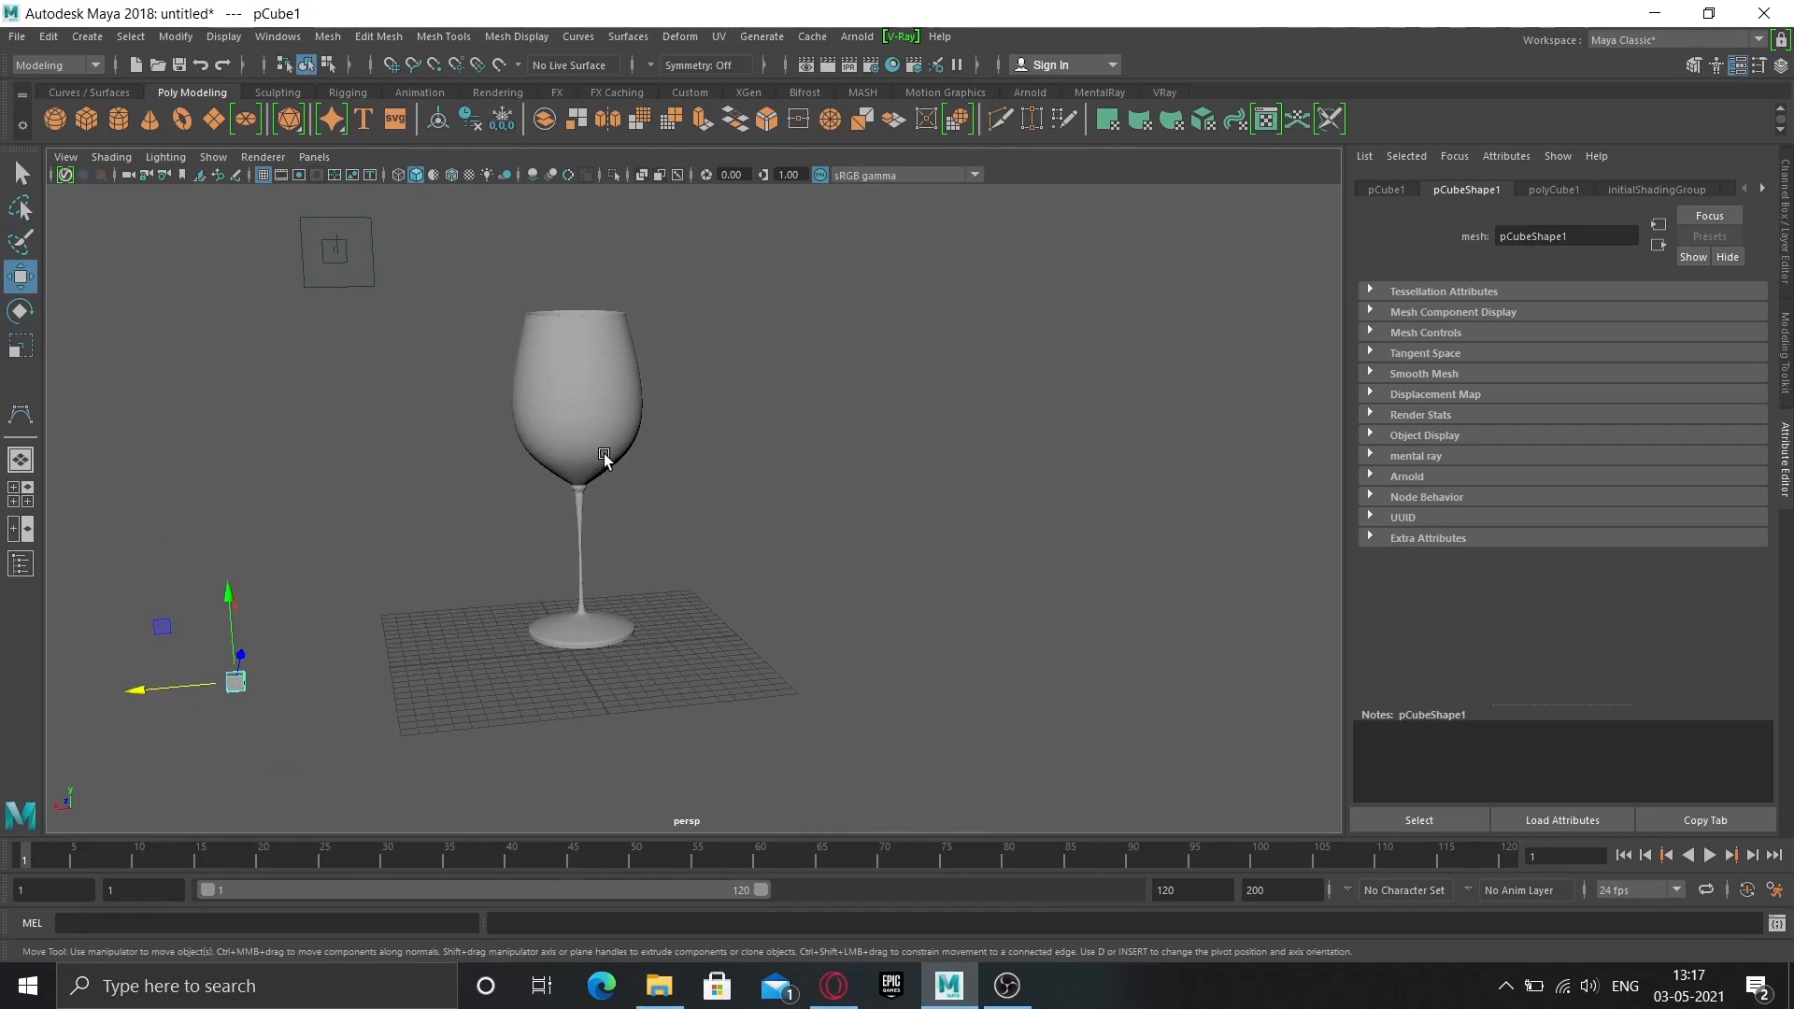
click(592, 370)
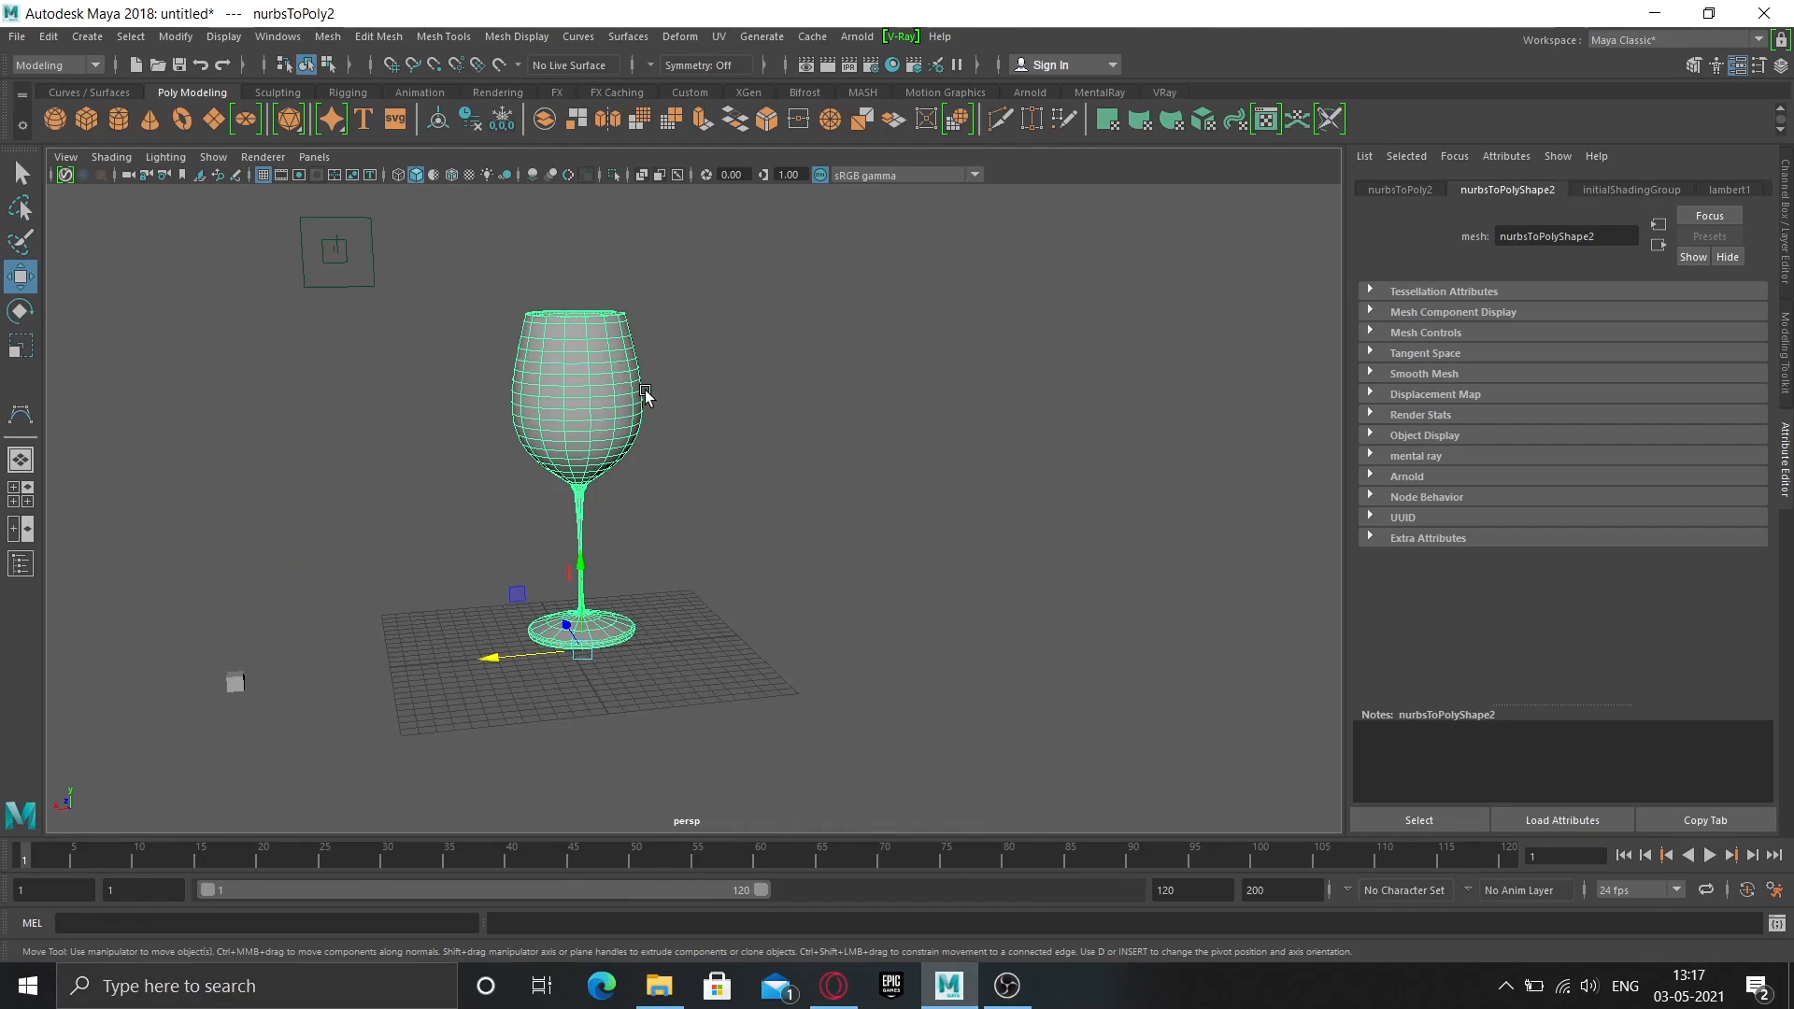
key(f)
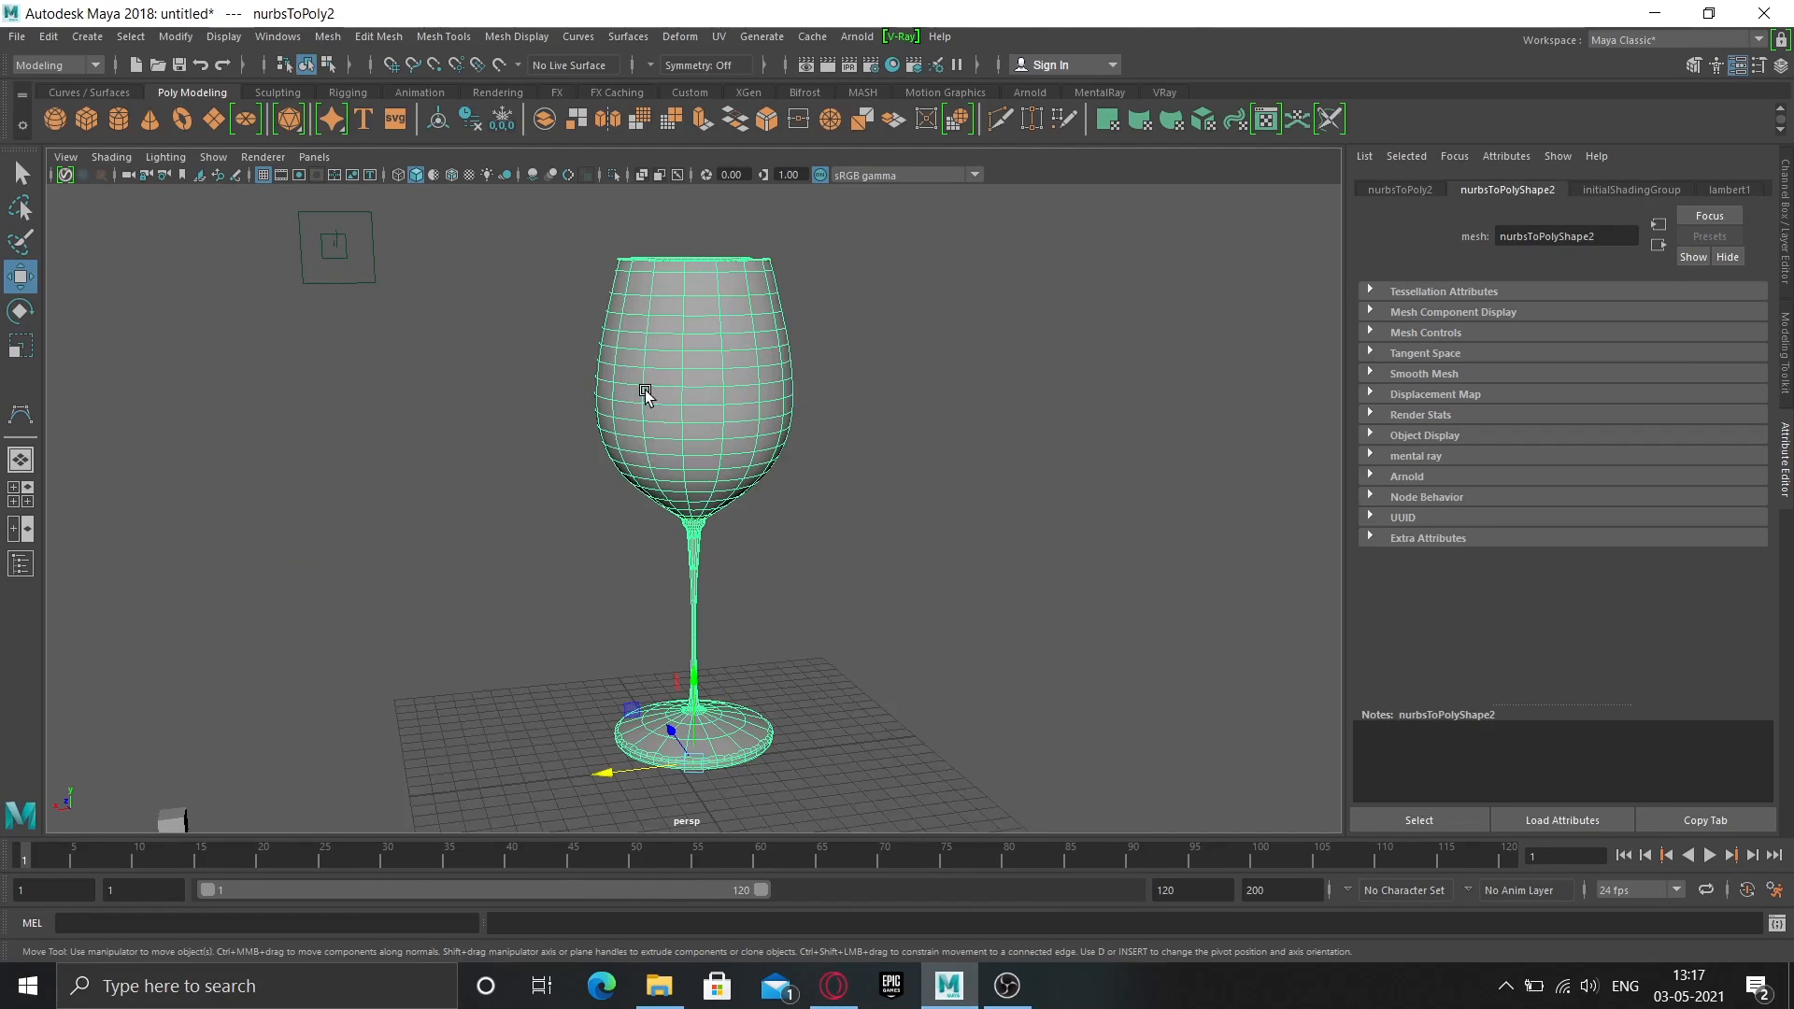
alt+drag(737, 564, 653, 683)
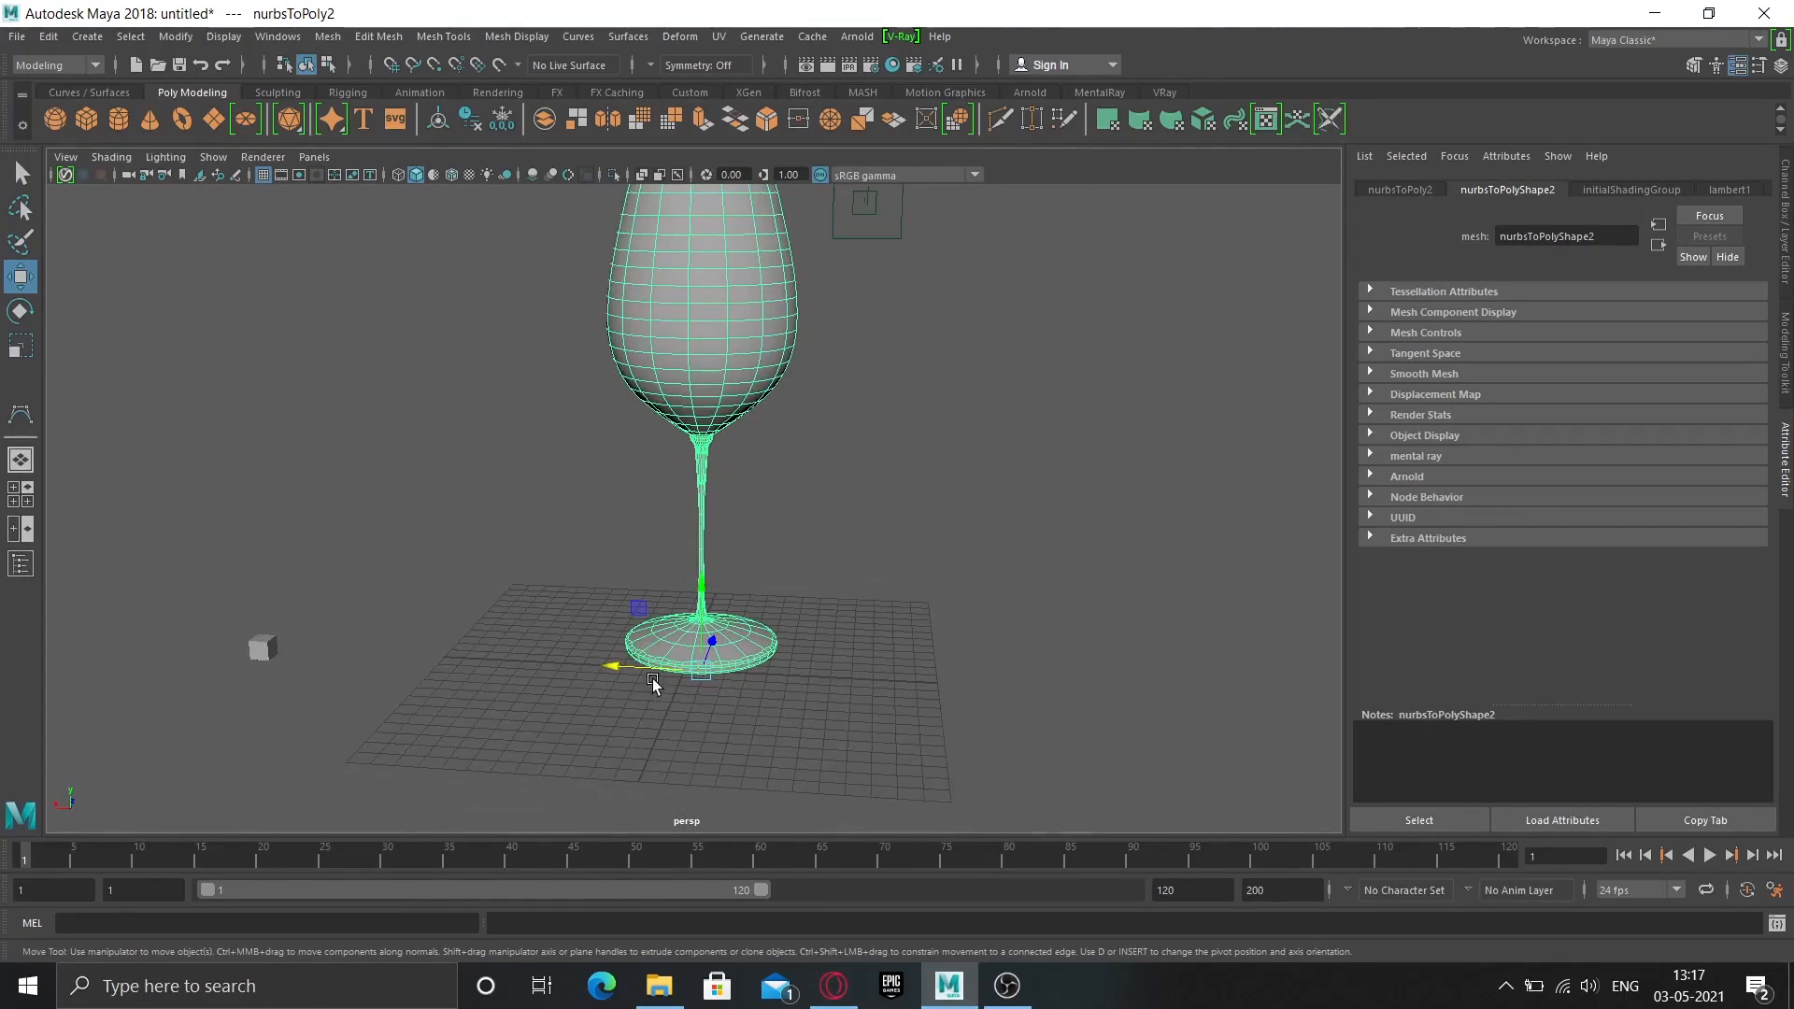
click(1025, 502)
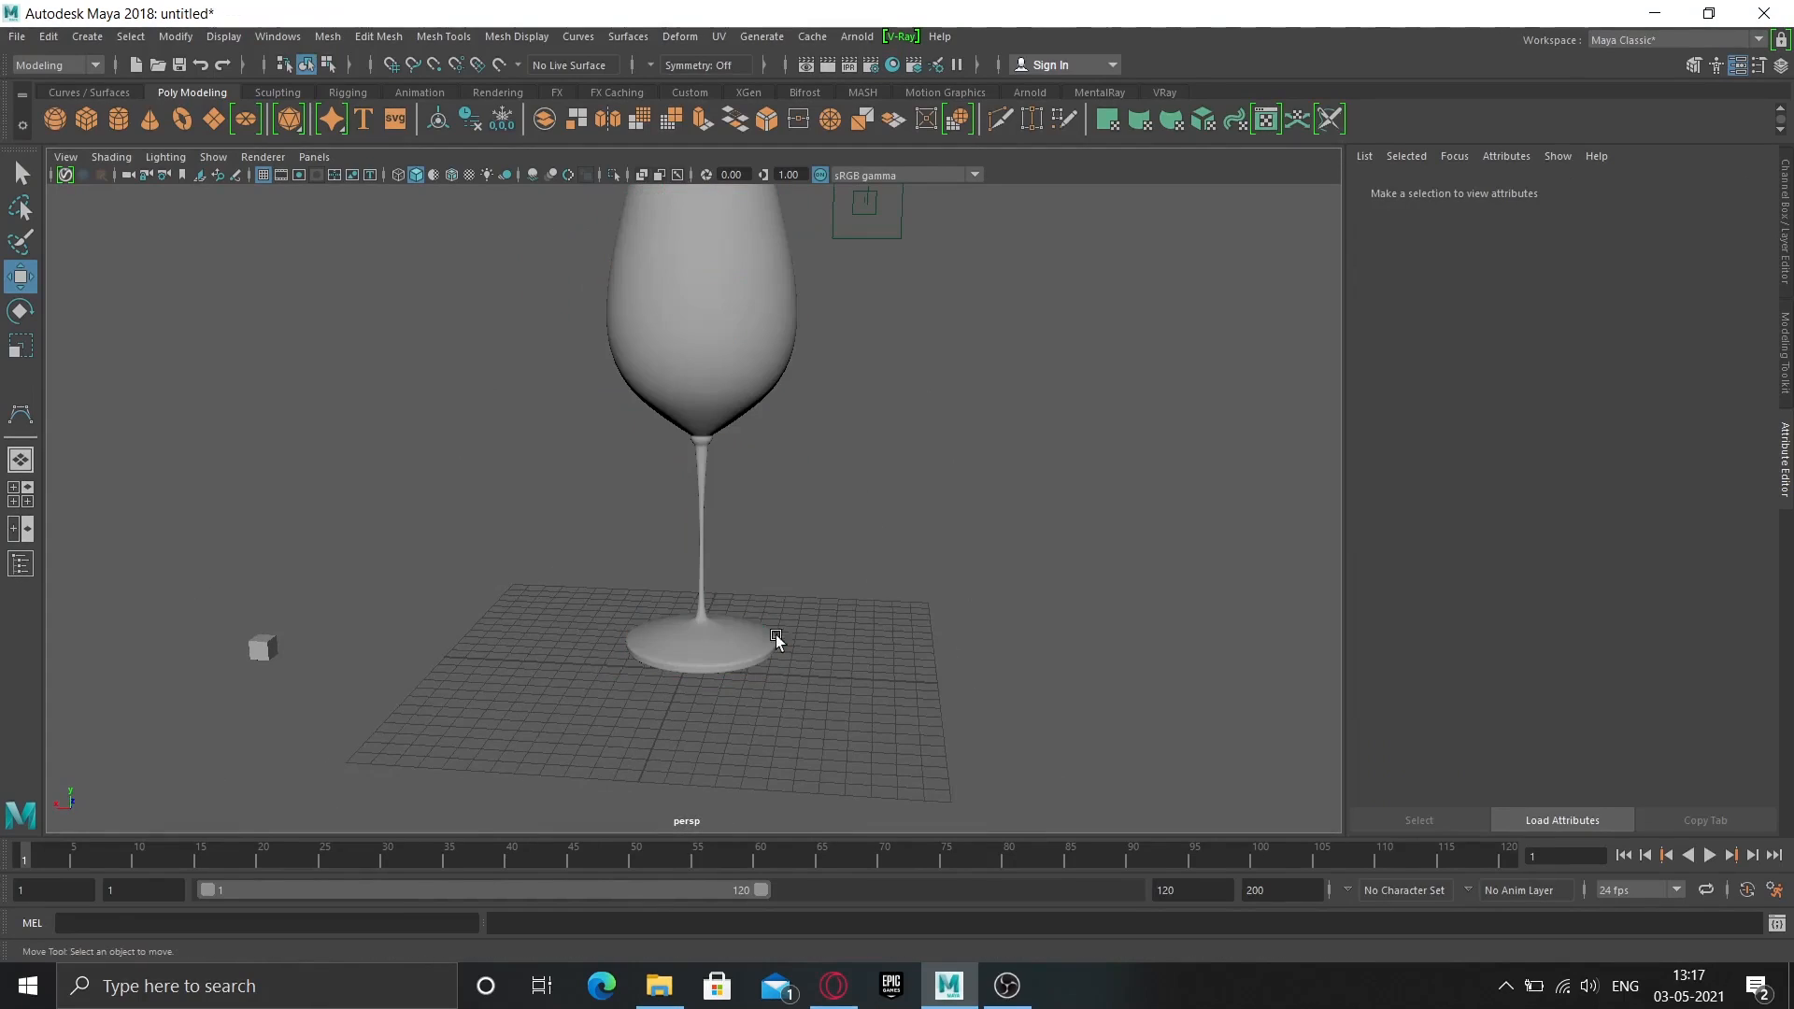
alt+drag(995, 638, 1028, 661)
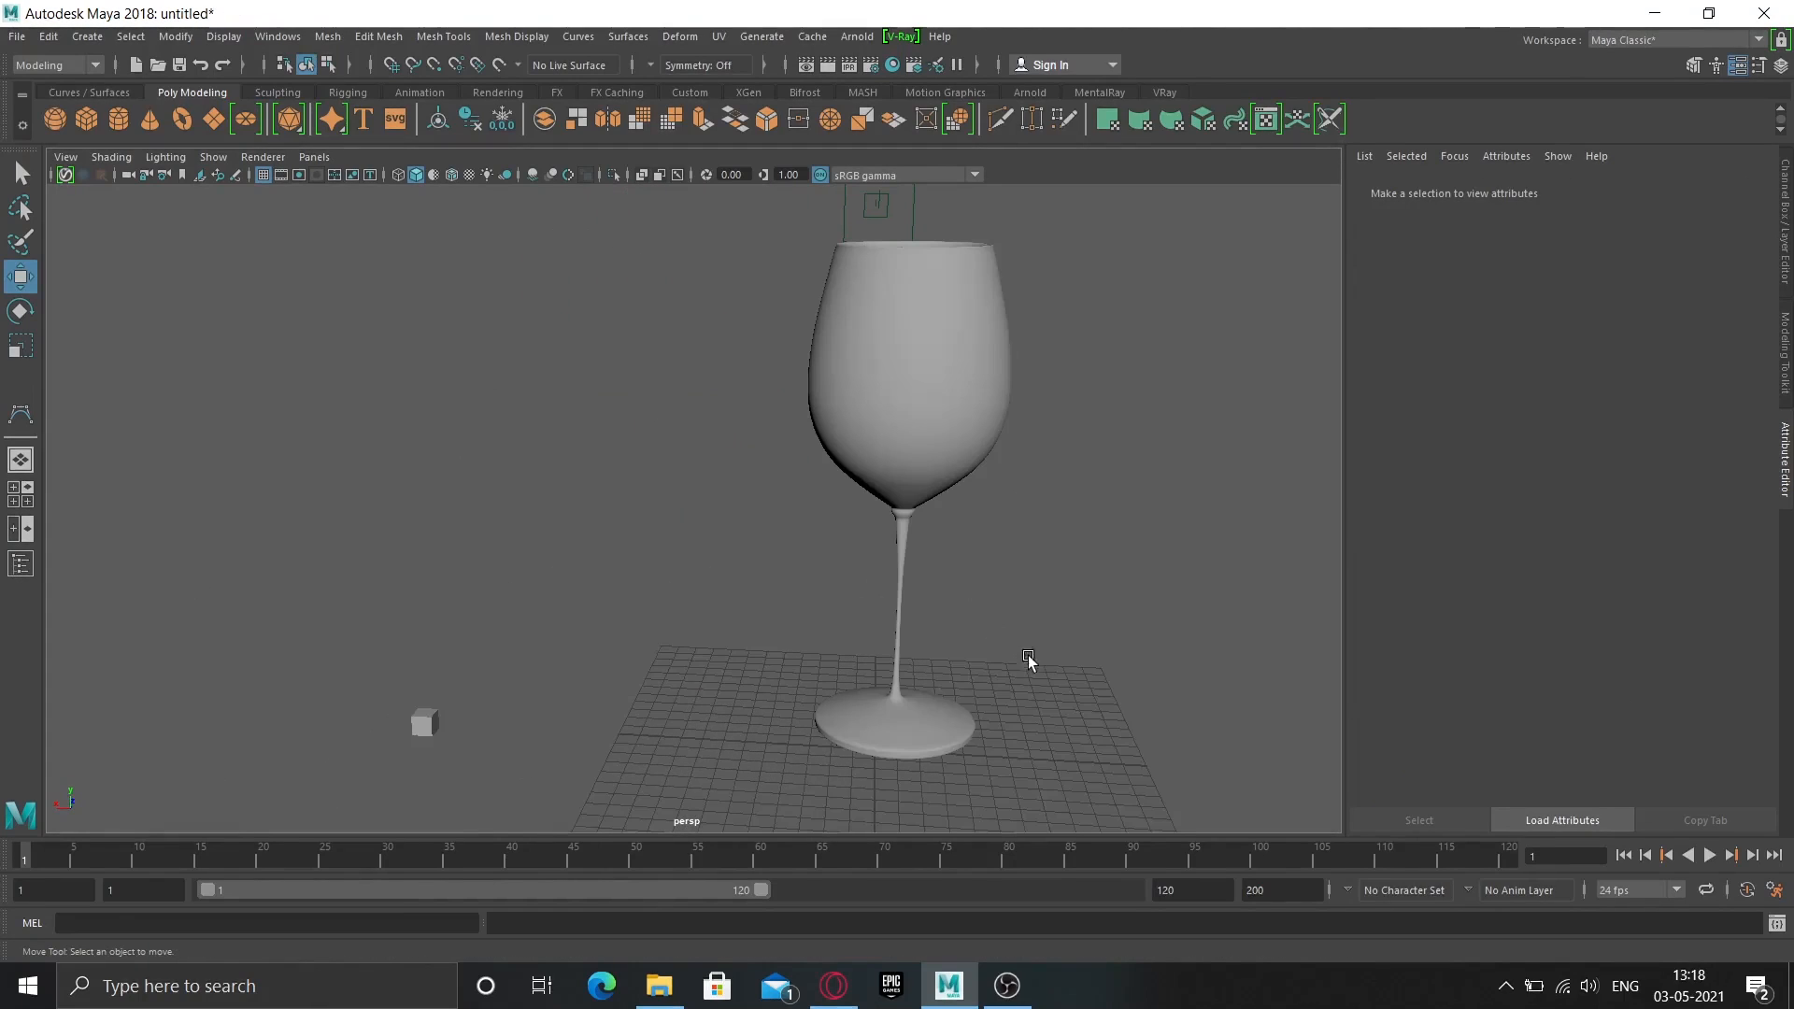
alt+drag(973, 733, 690, 672)
alt+drag(485, 612, 642, 625)
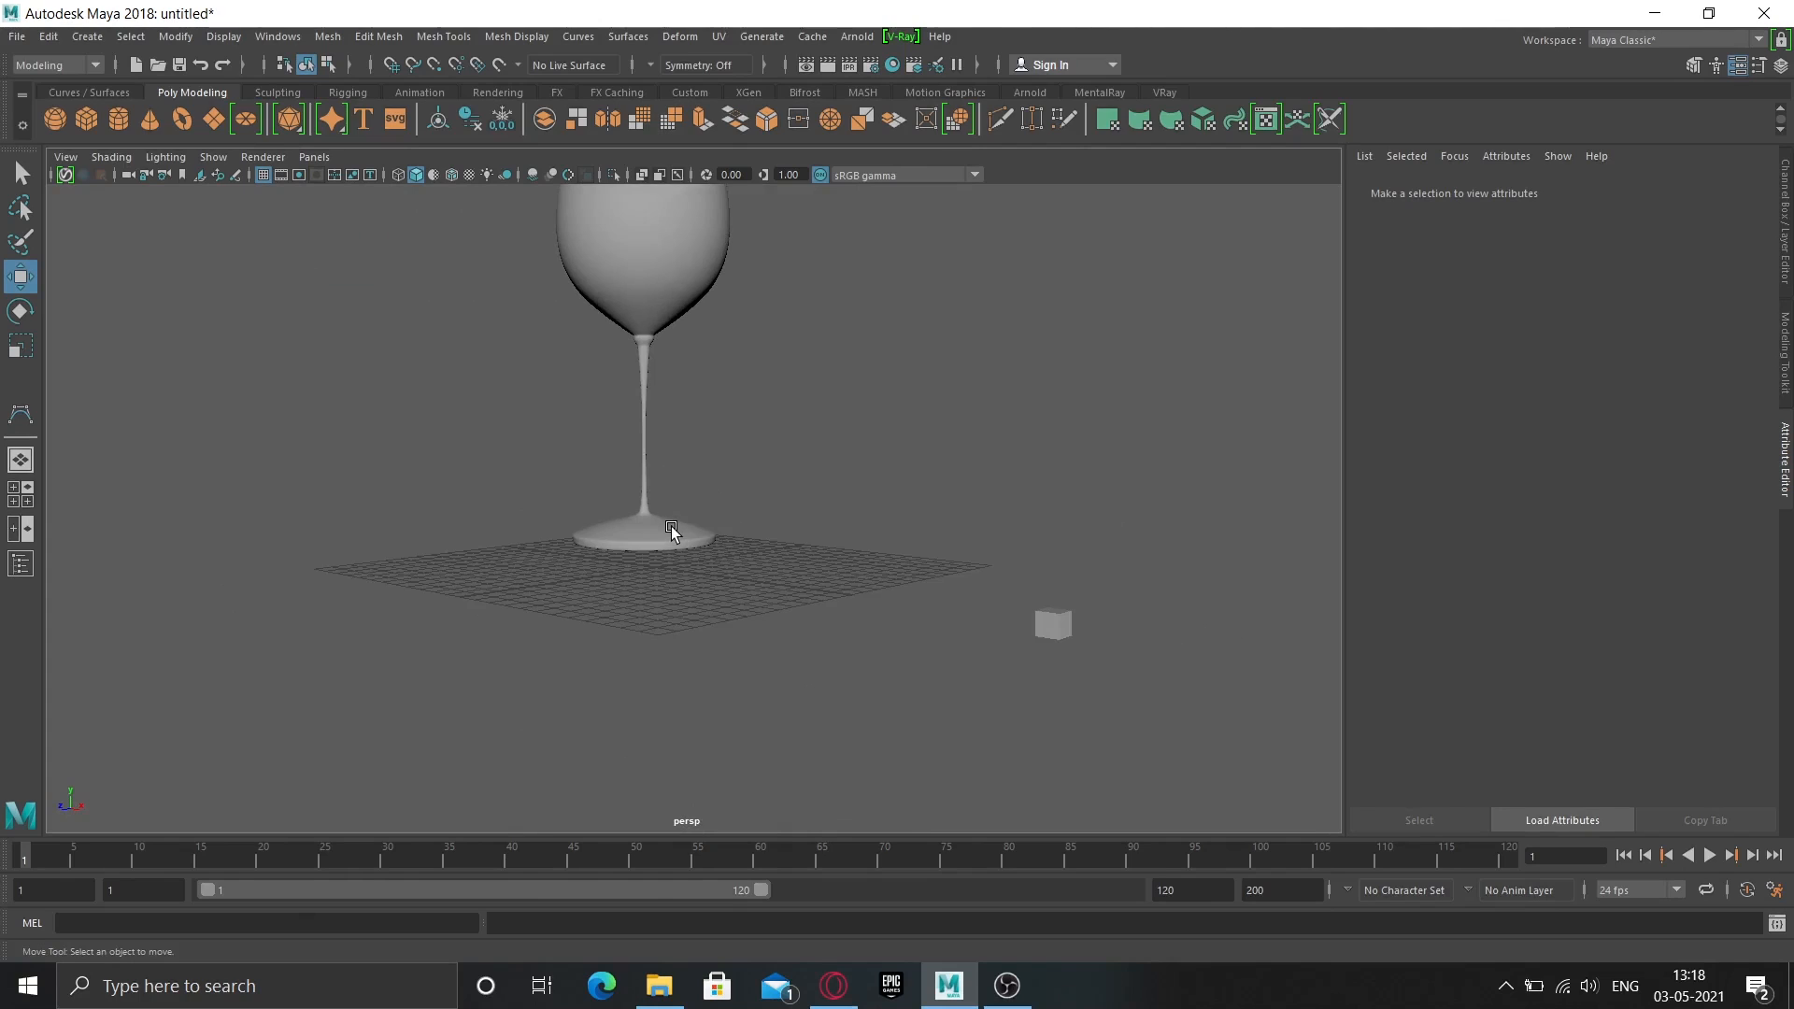
alt+drag(761, 513, 744, 661)
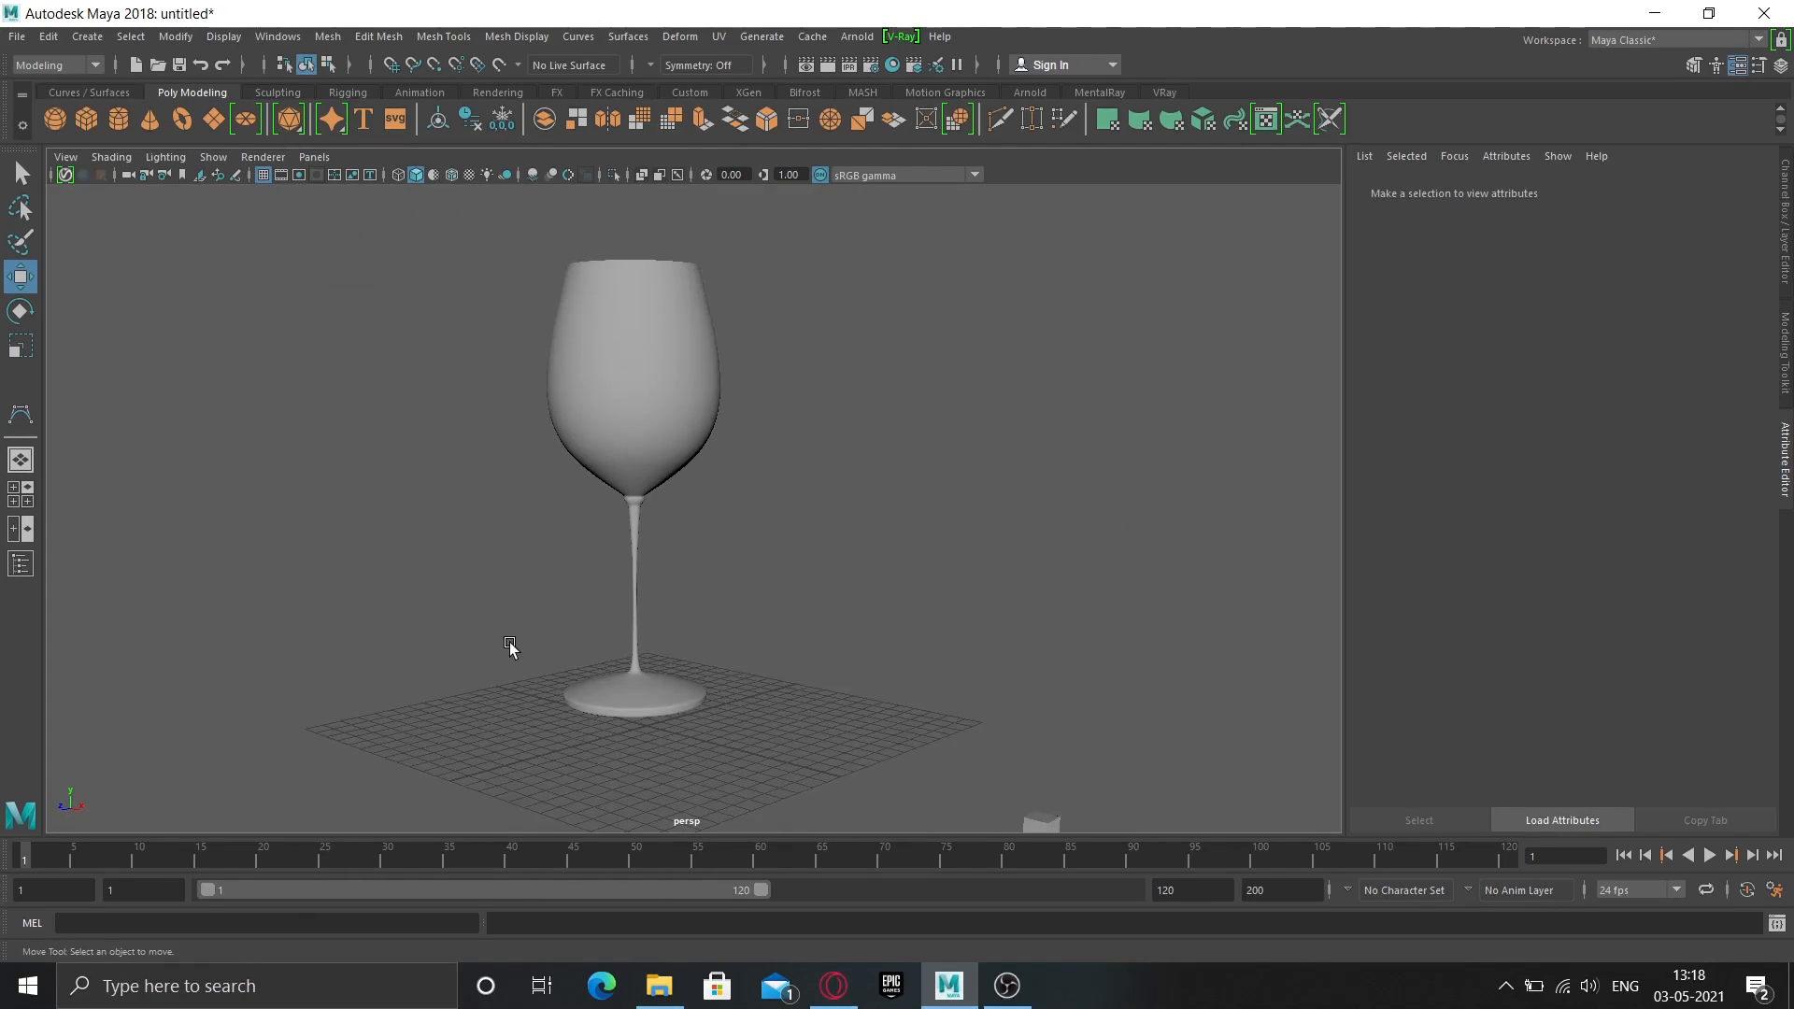